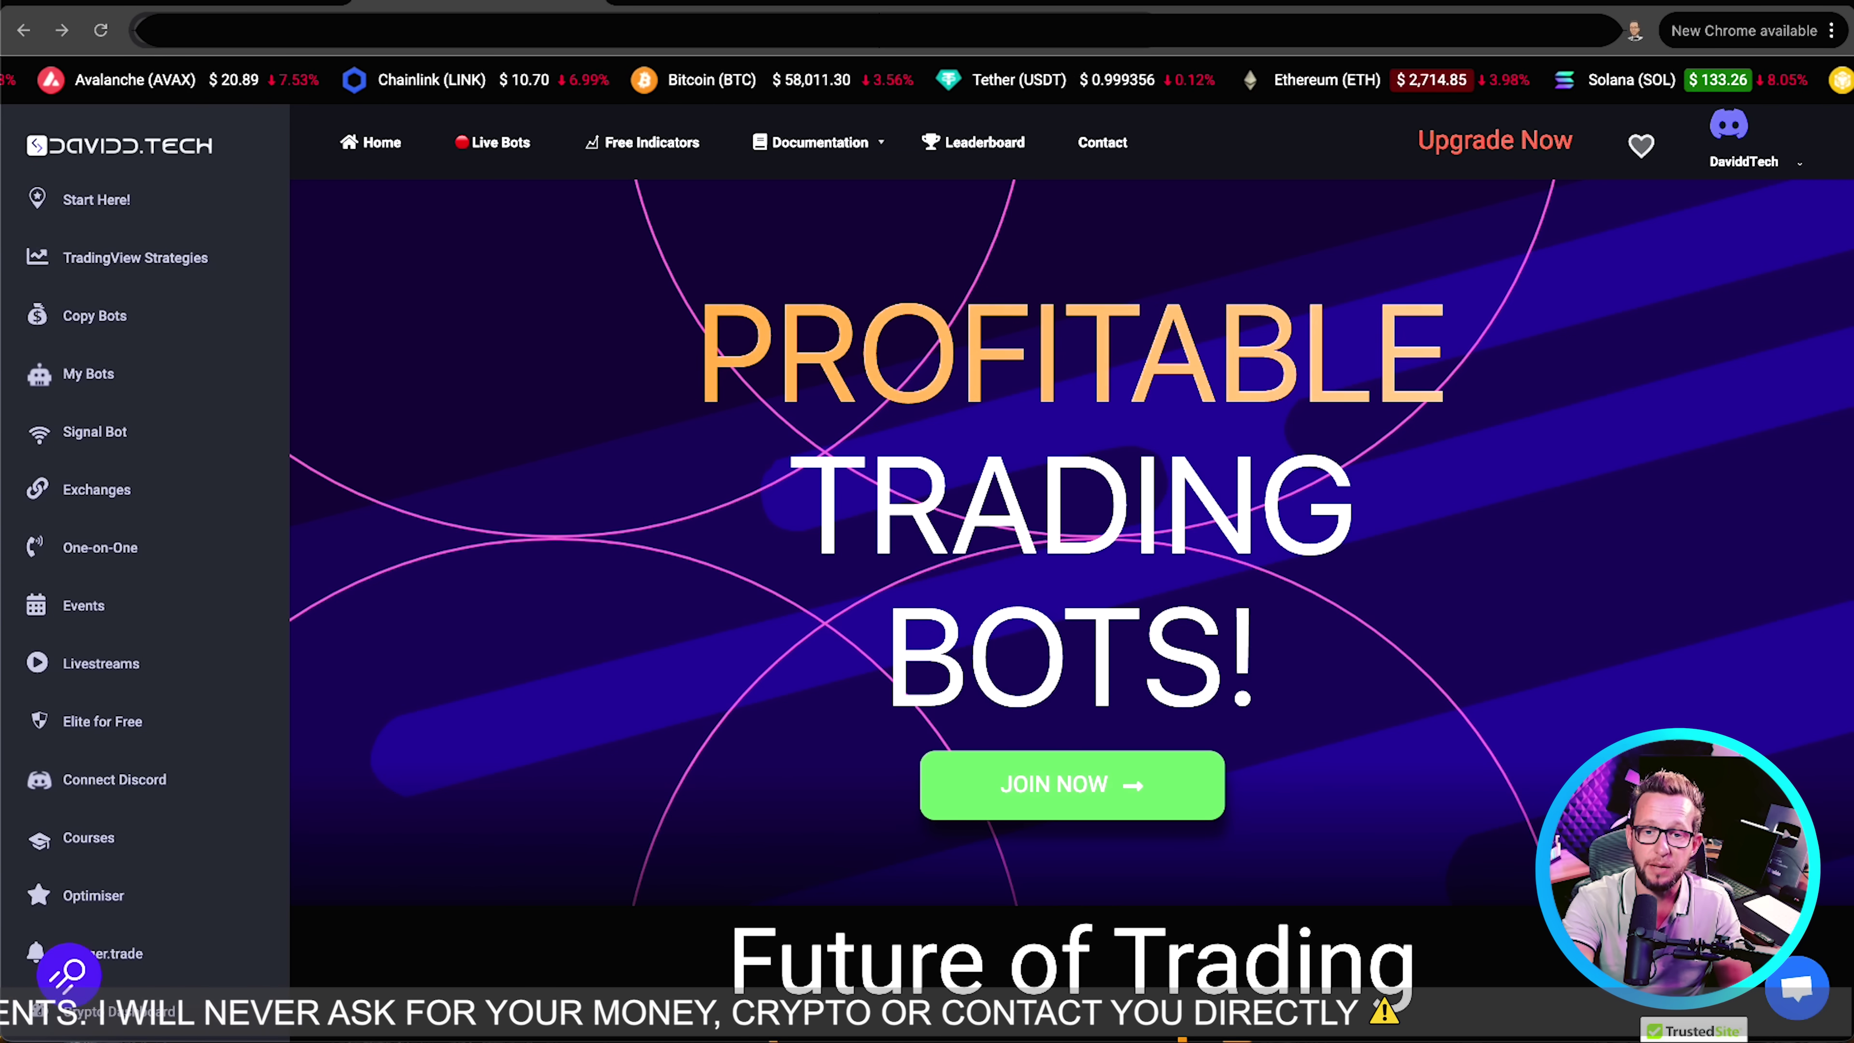
Open DaviddTech's Exchanges page and scroll through the table of connected exchange accounts.
left_click(89, 502)
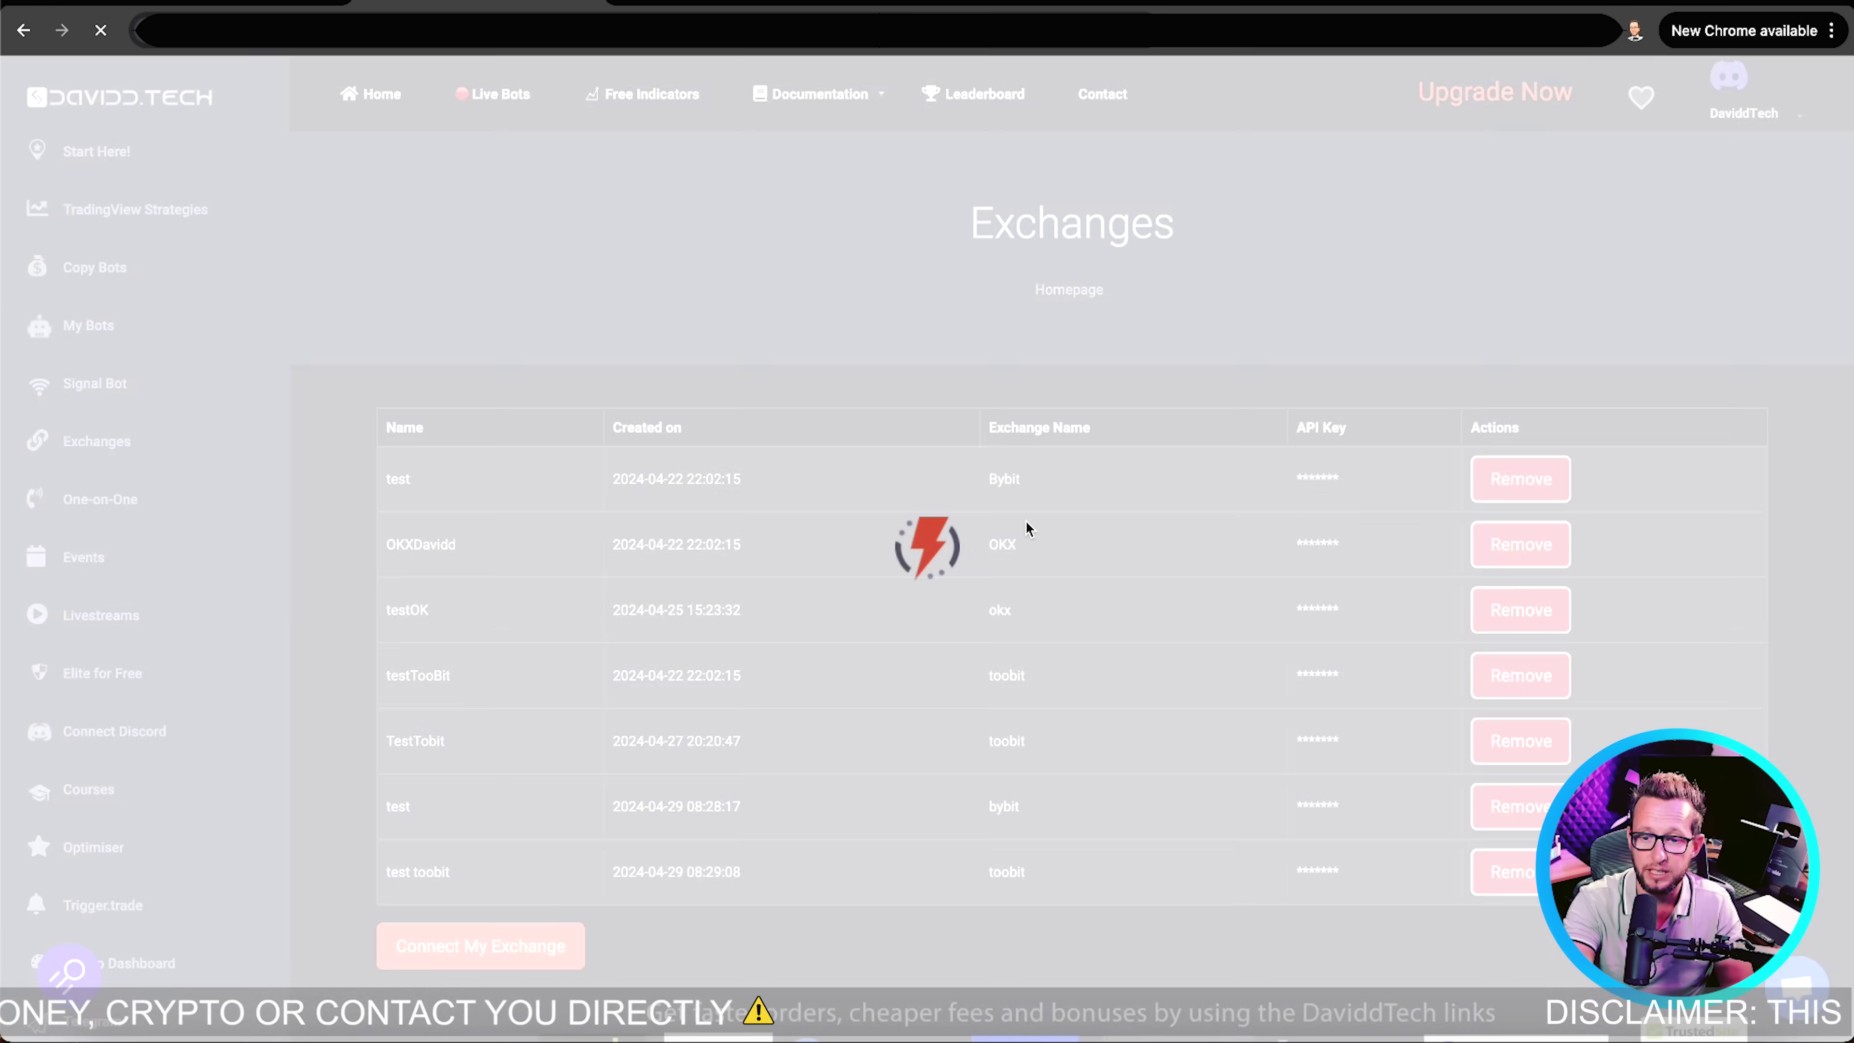
scroll(1209, 579, "down", 5)
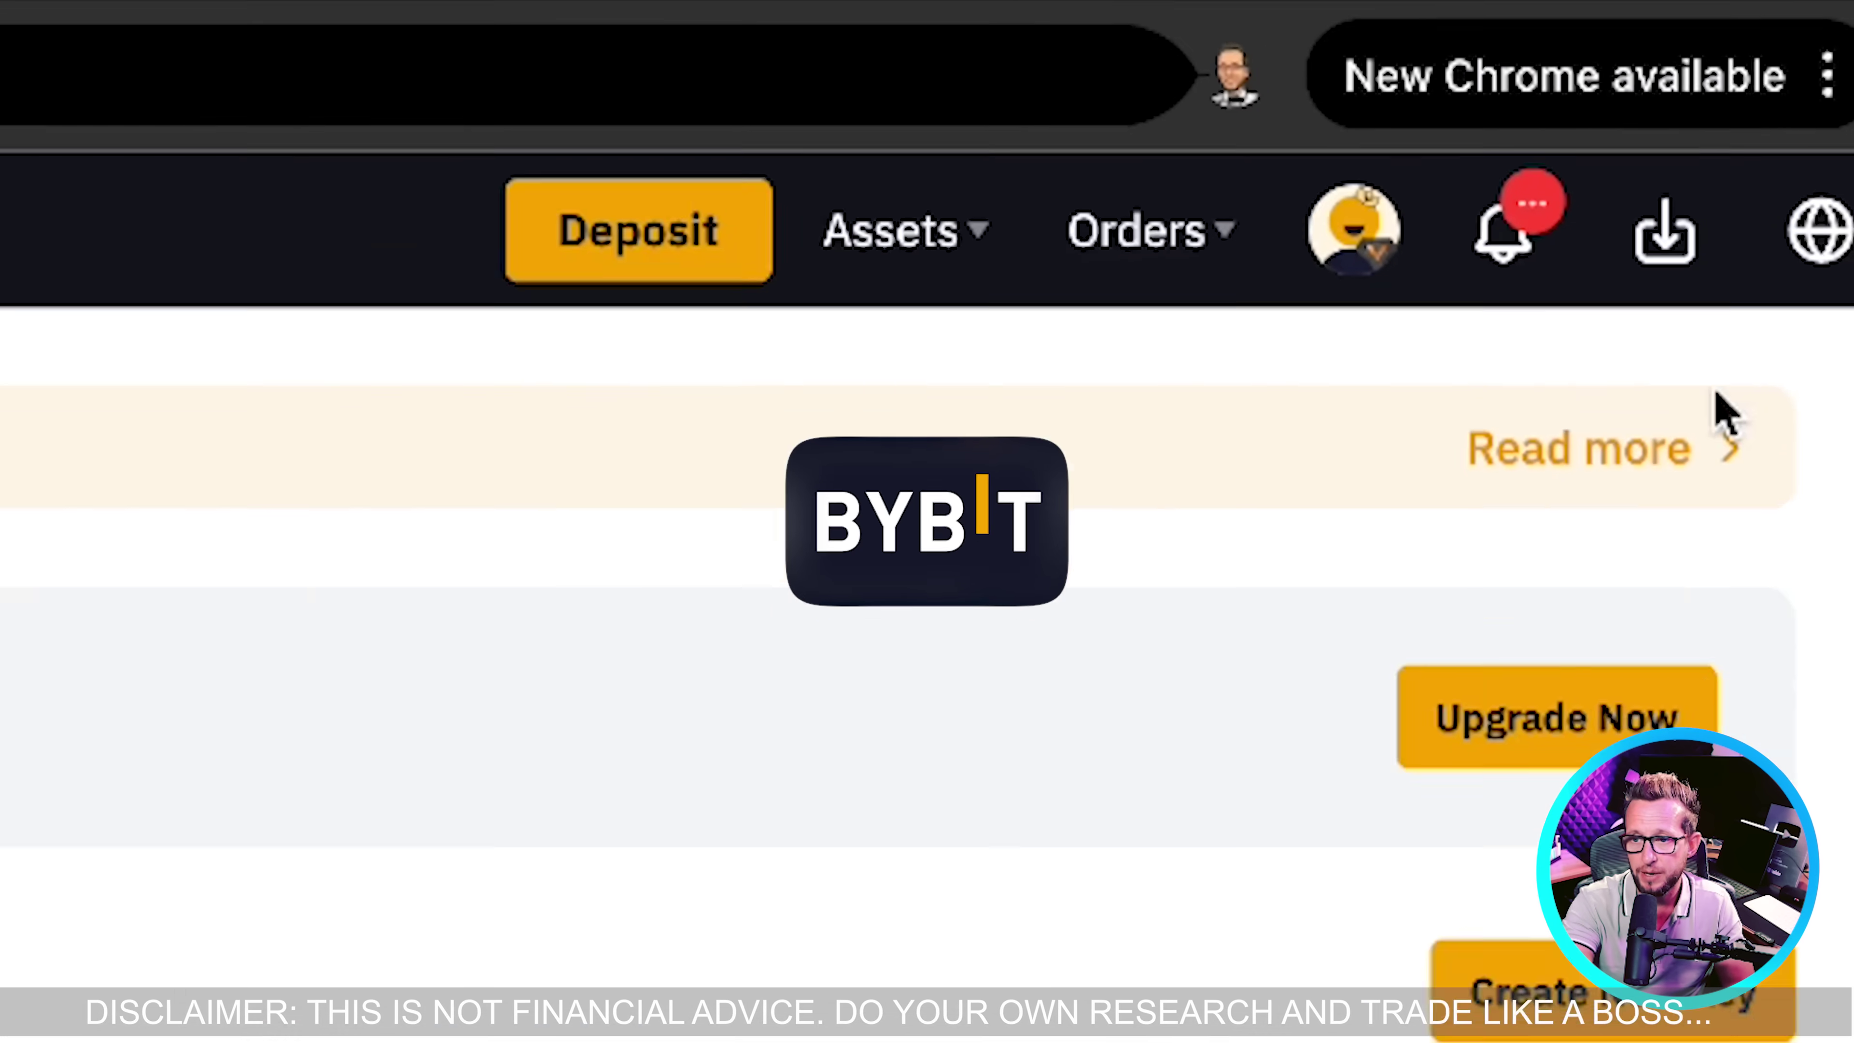
Create a new Bybit API key with the System-generated API Keys type.
mouse_move(1678, 84)
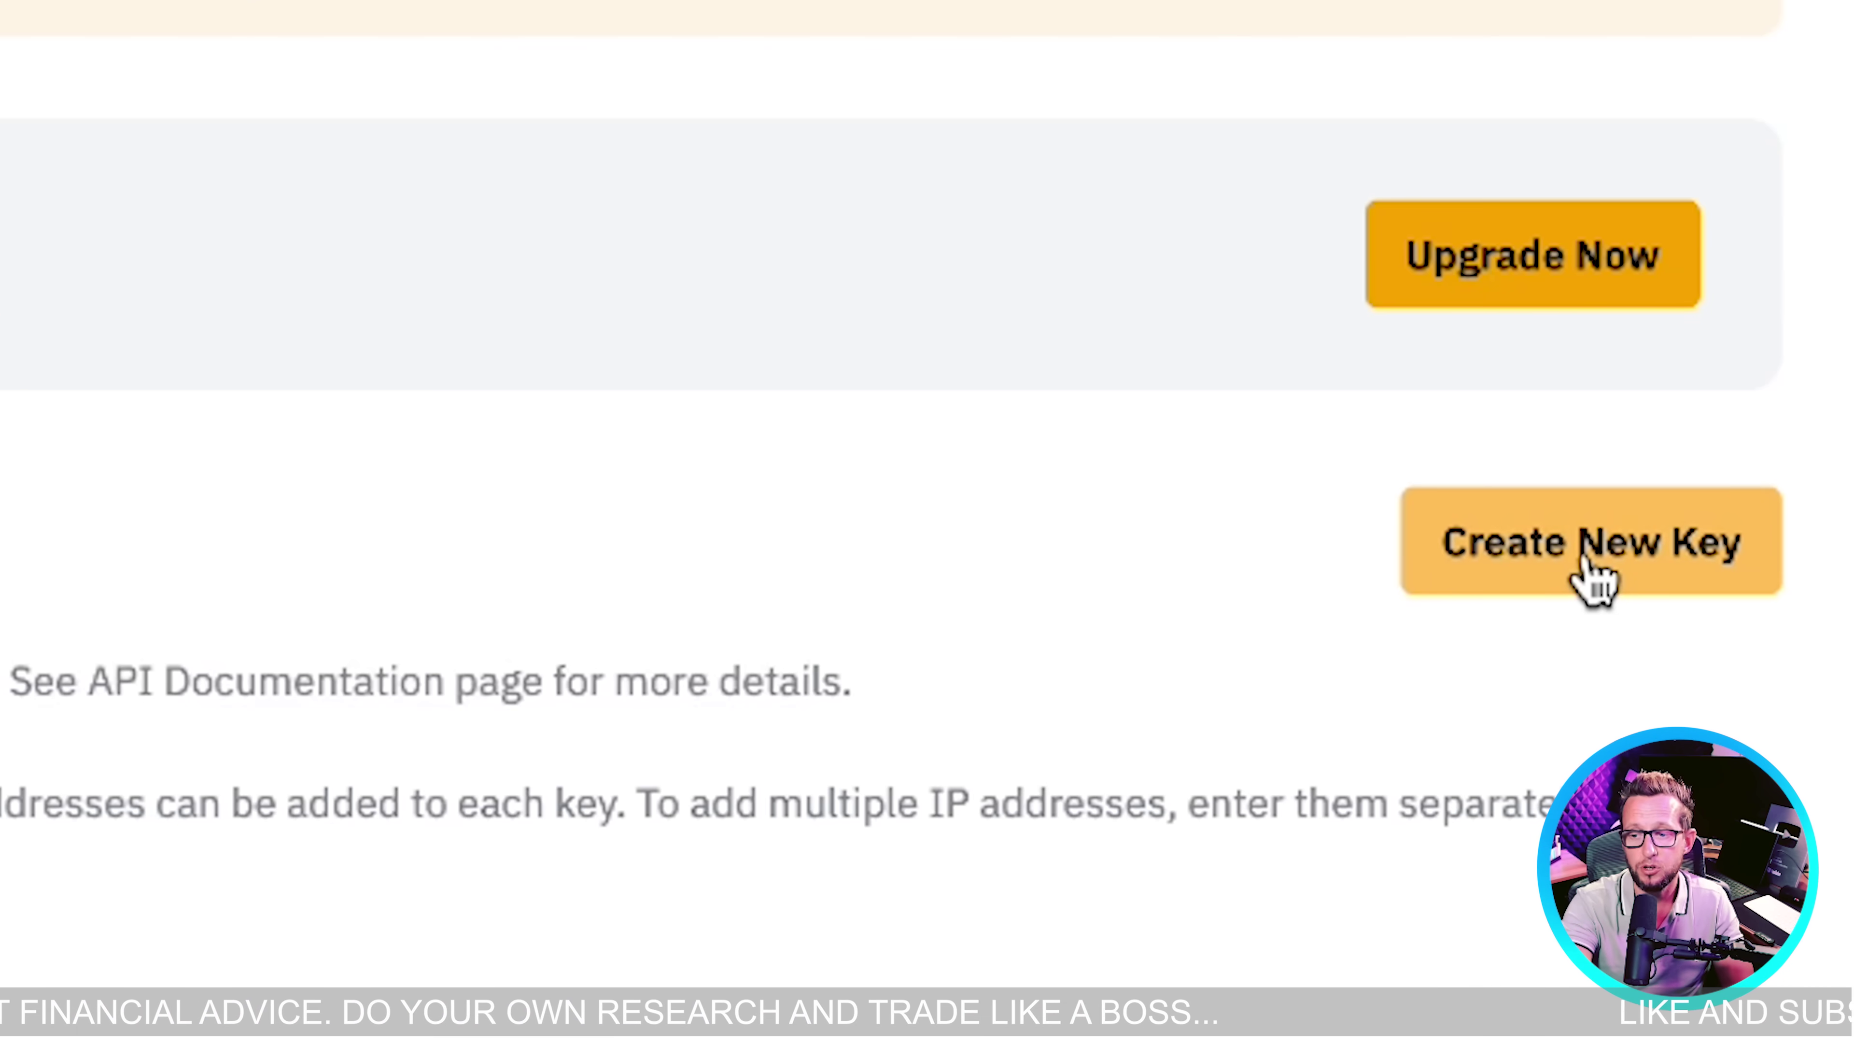
left_click(1587, 564)
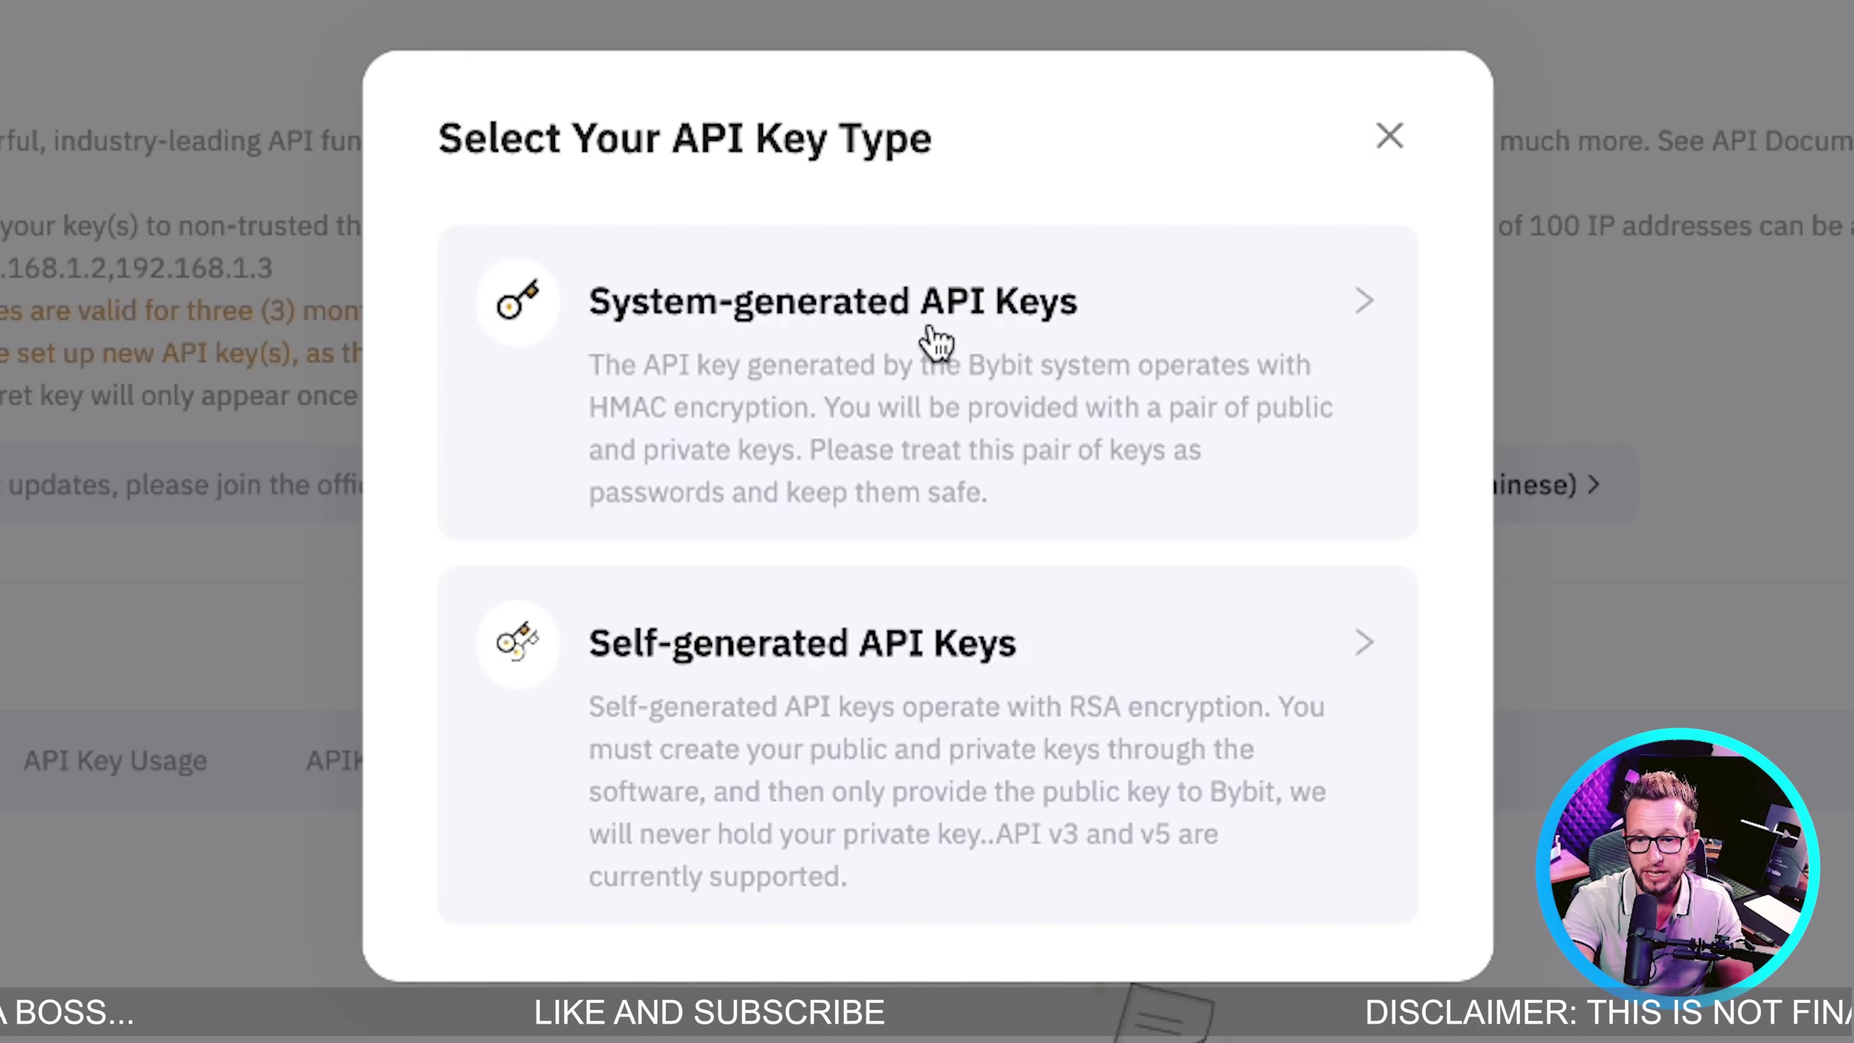
left_click(936, 341)
Name the key TEST1, give it Read-Write permission, and allow only permitted IPs.
left_click(794, 563)
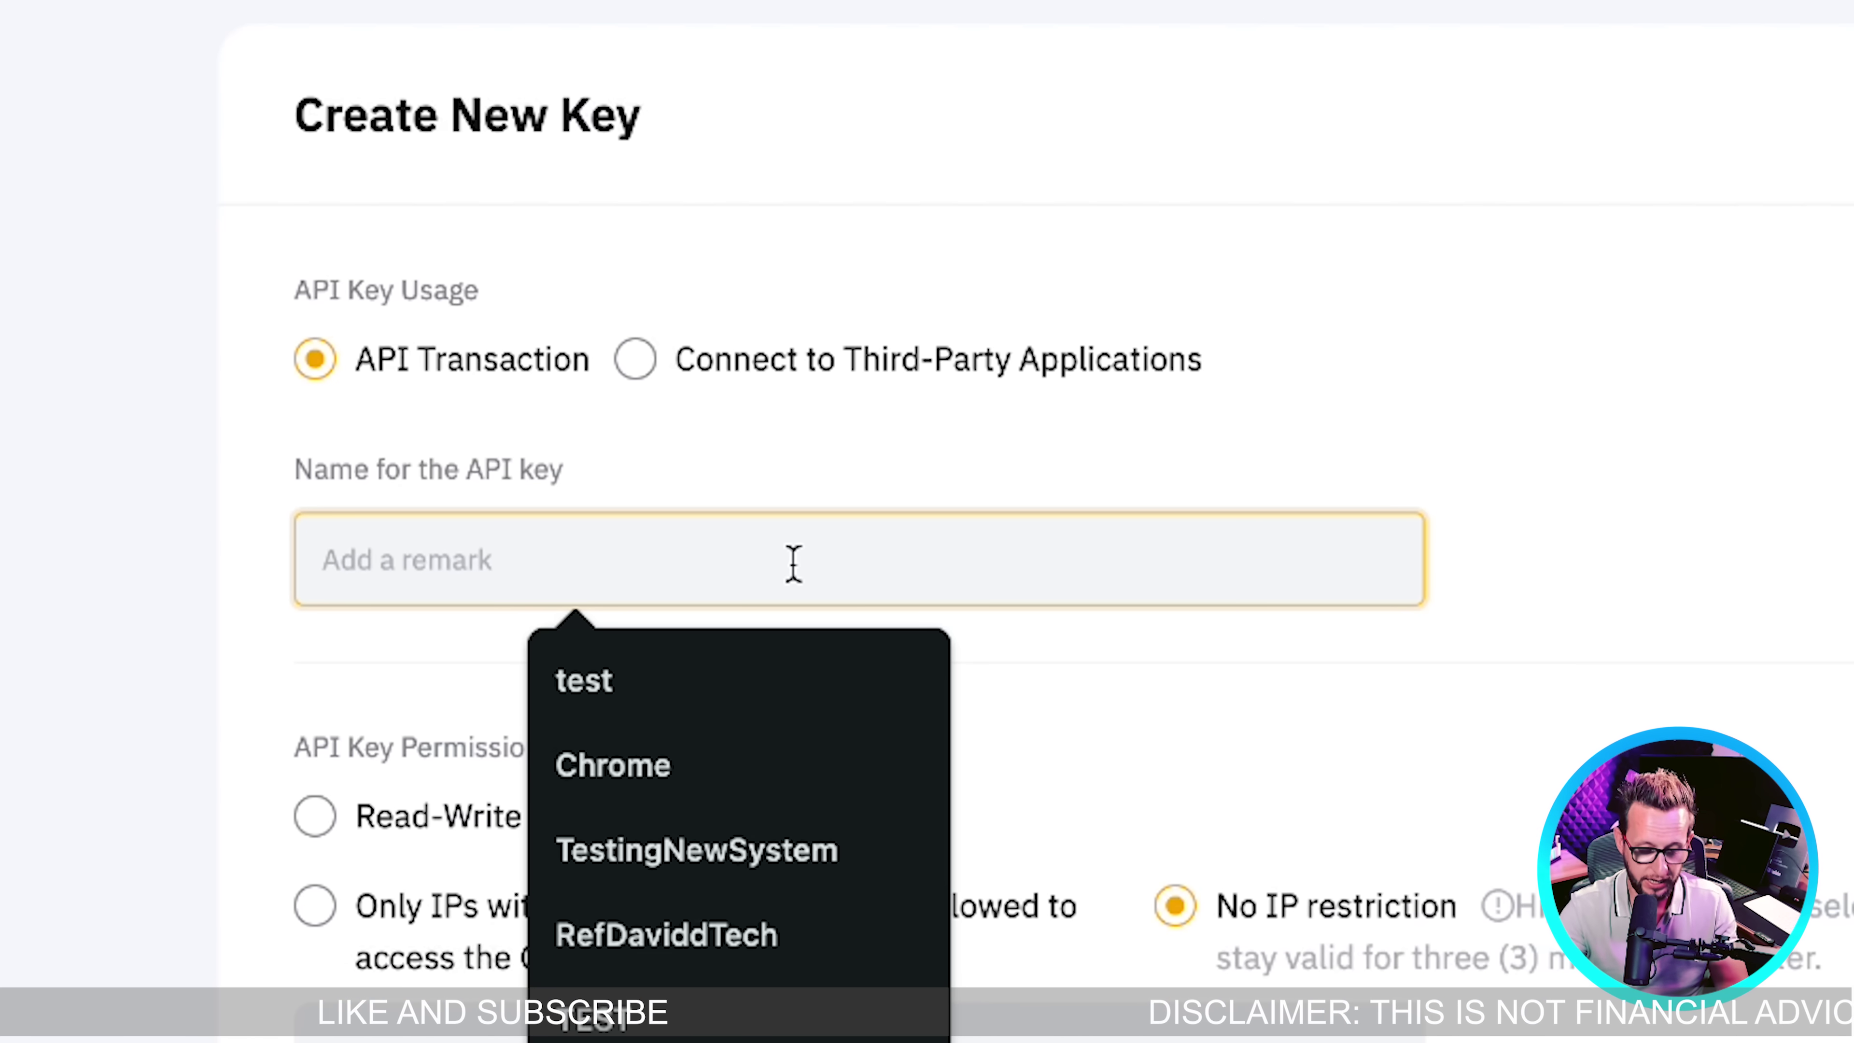
type("TEST")
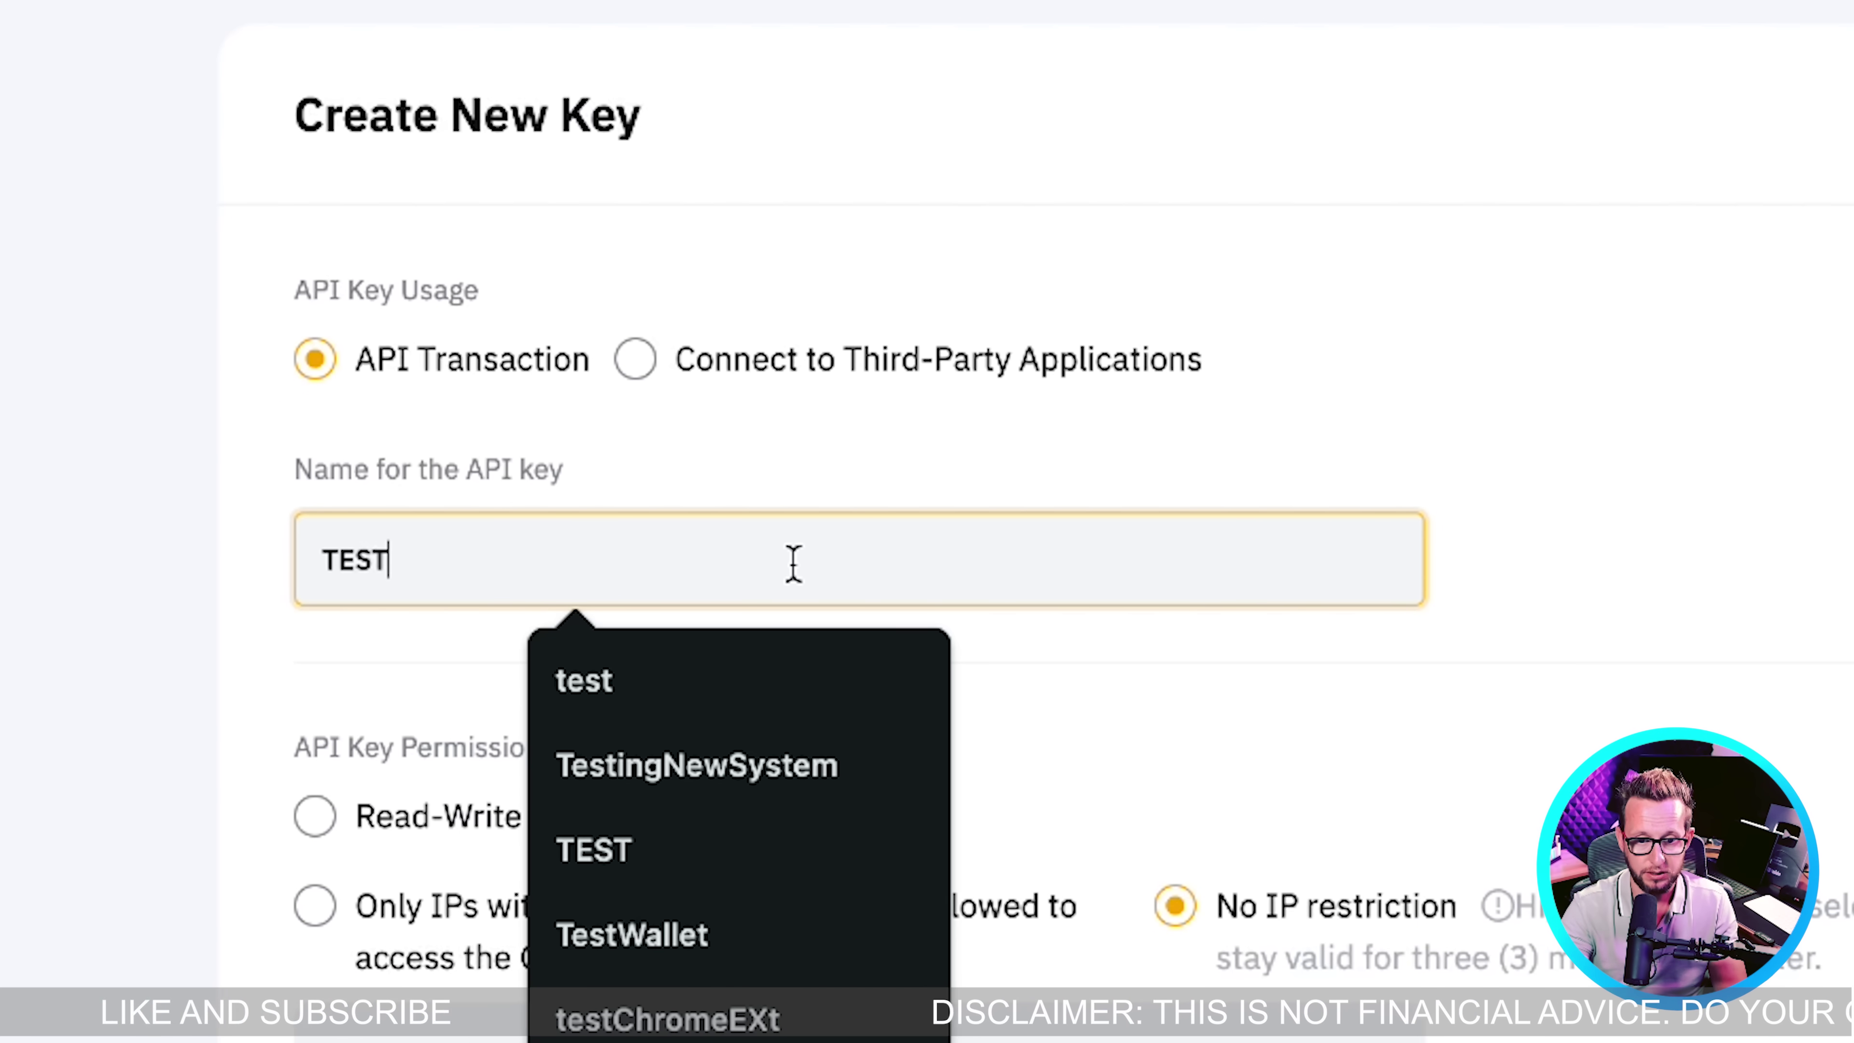
type("1")
scroll(488, 580, "down", 5)
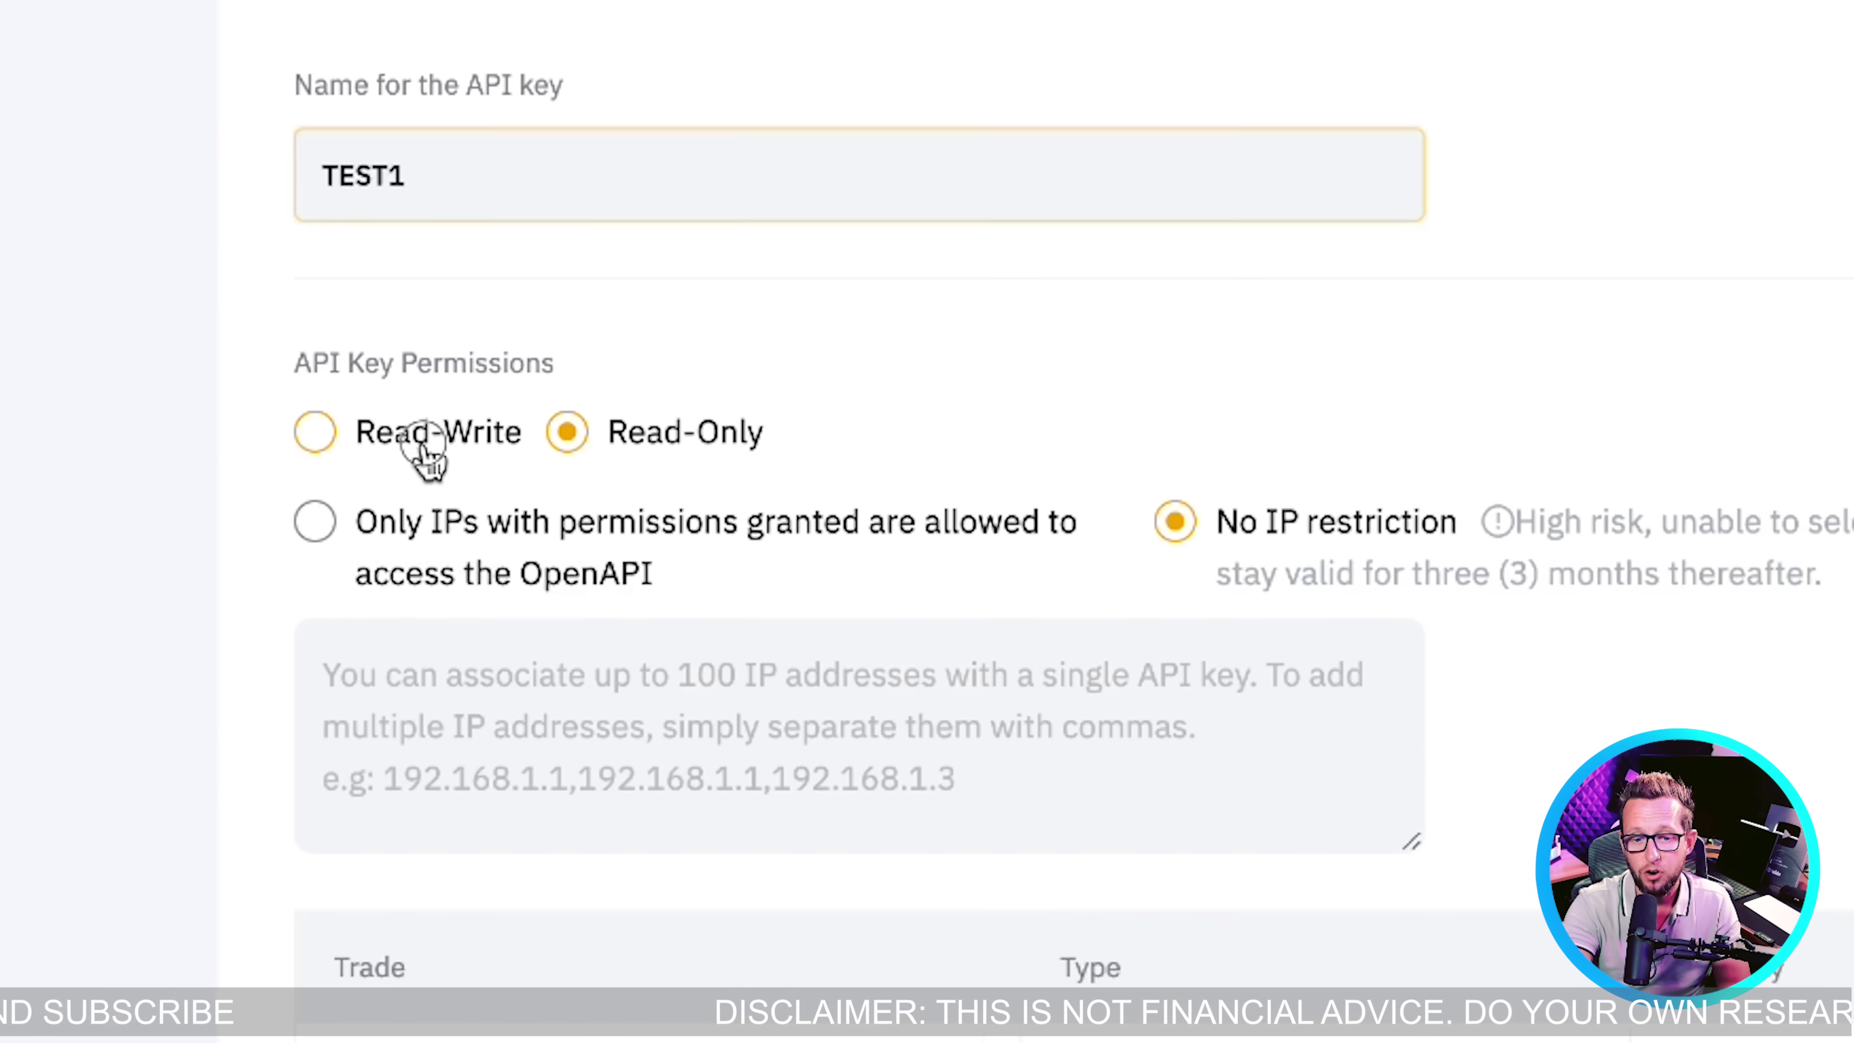
left_click(423, 442)
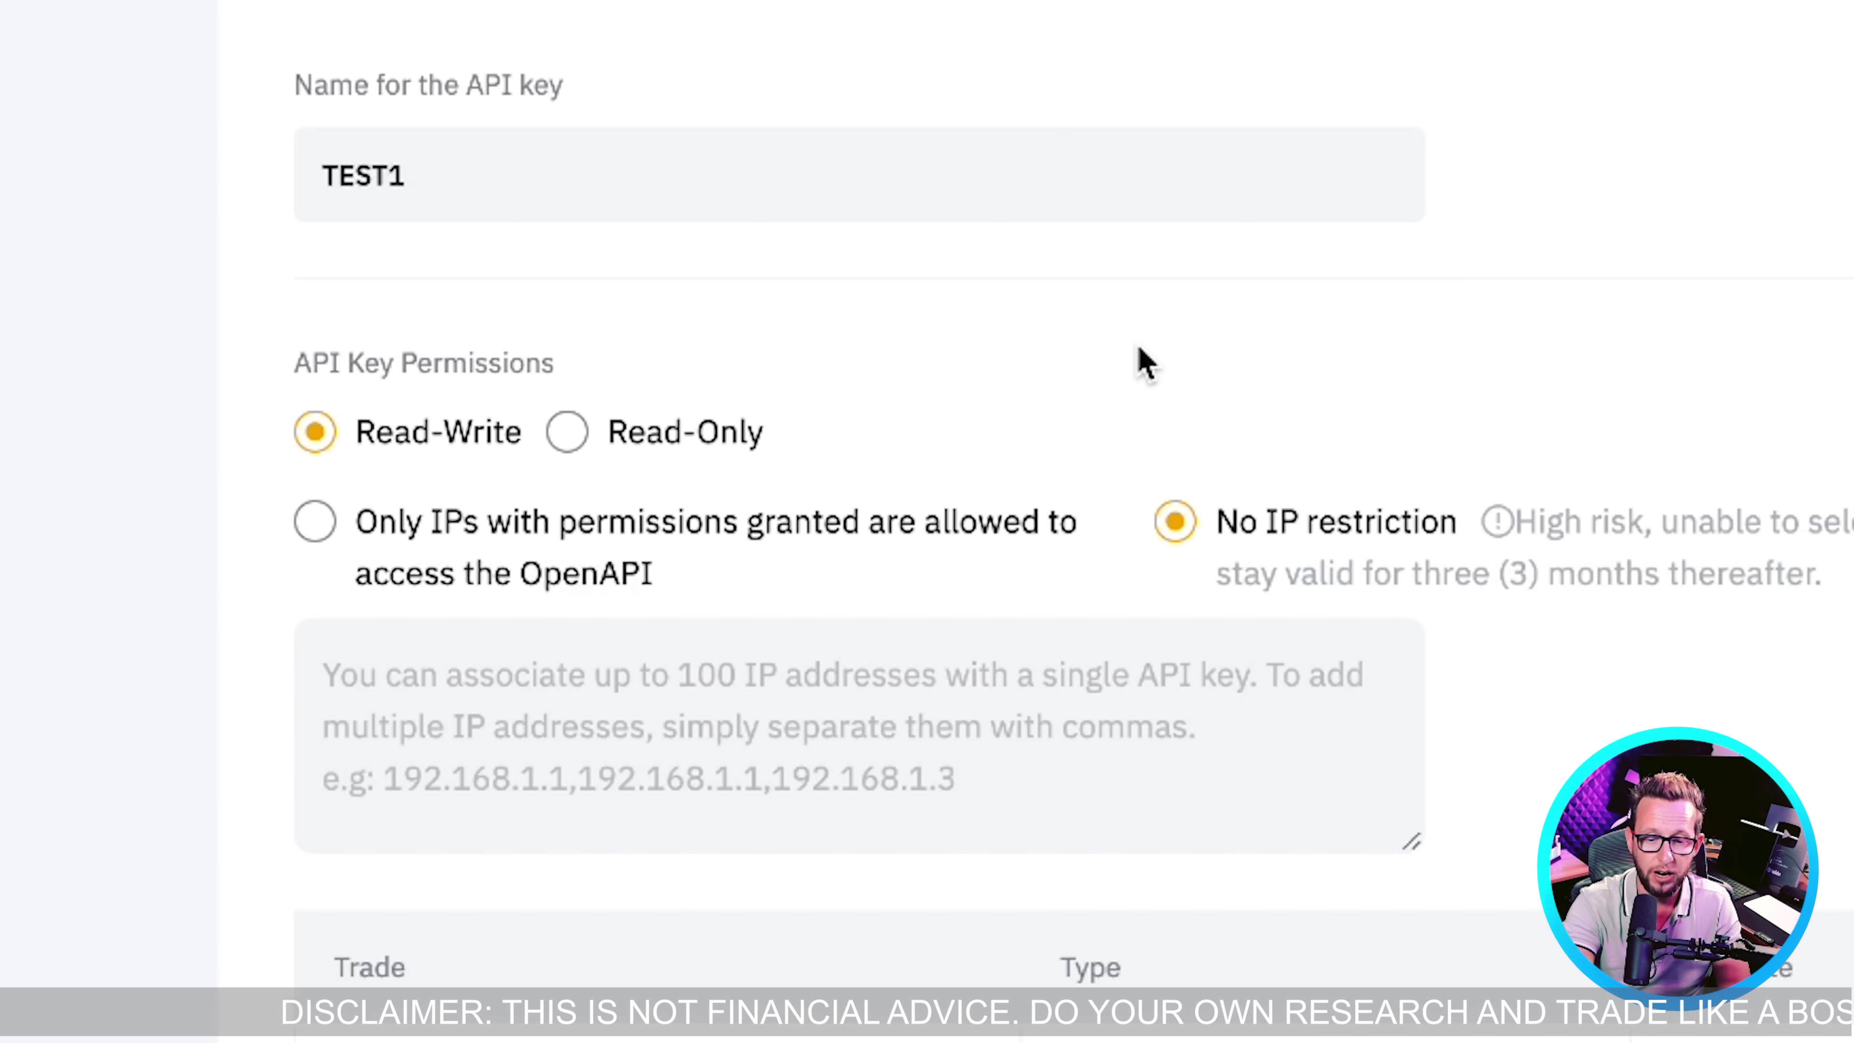
scroll(1142, 362, "down", 1)
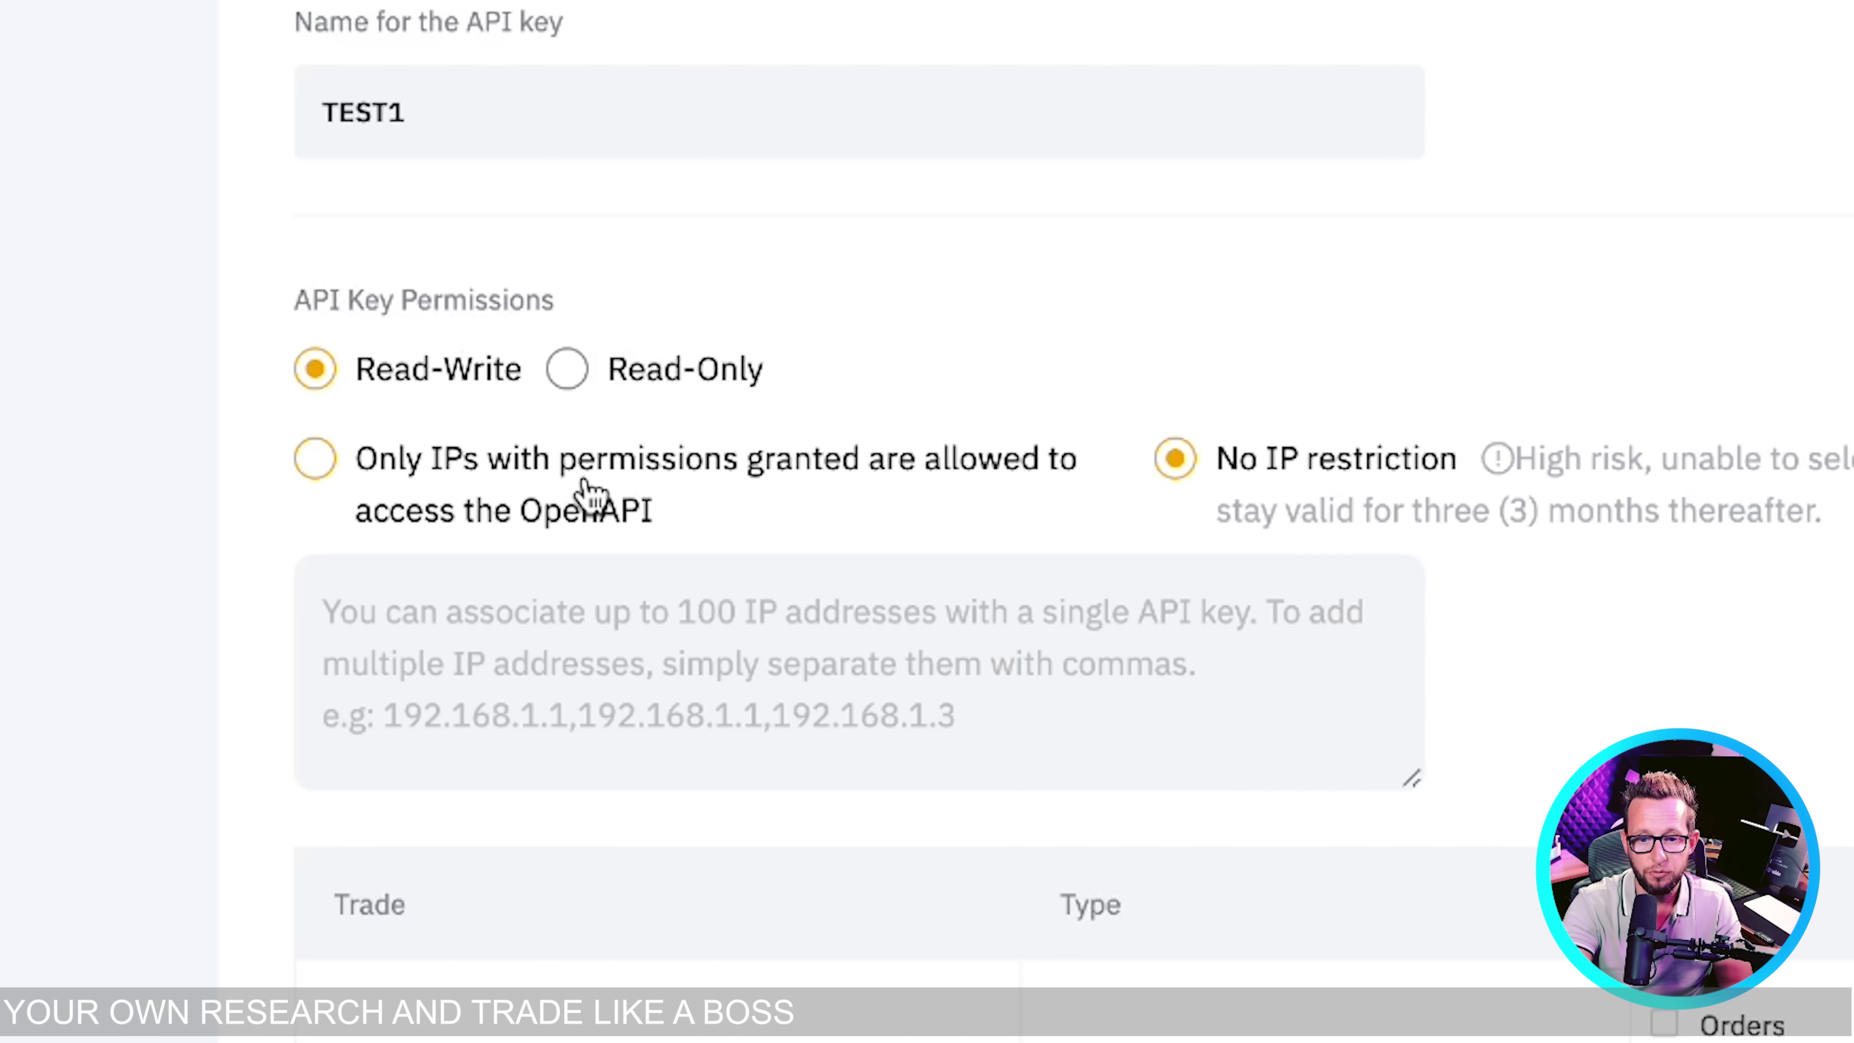
left_click(502, 484)
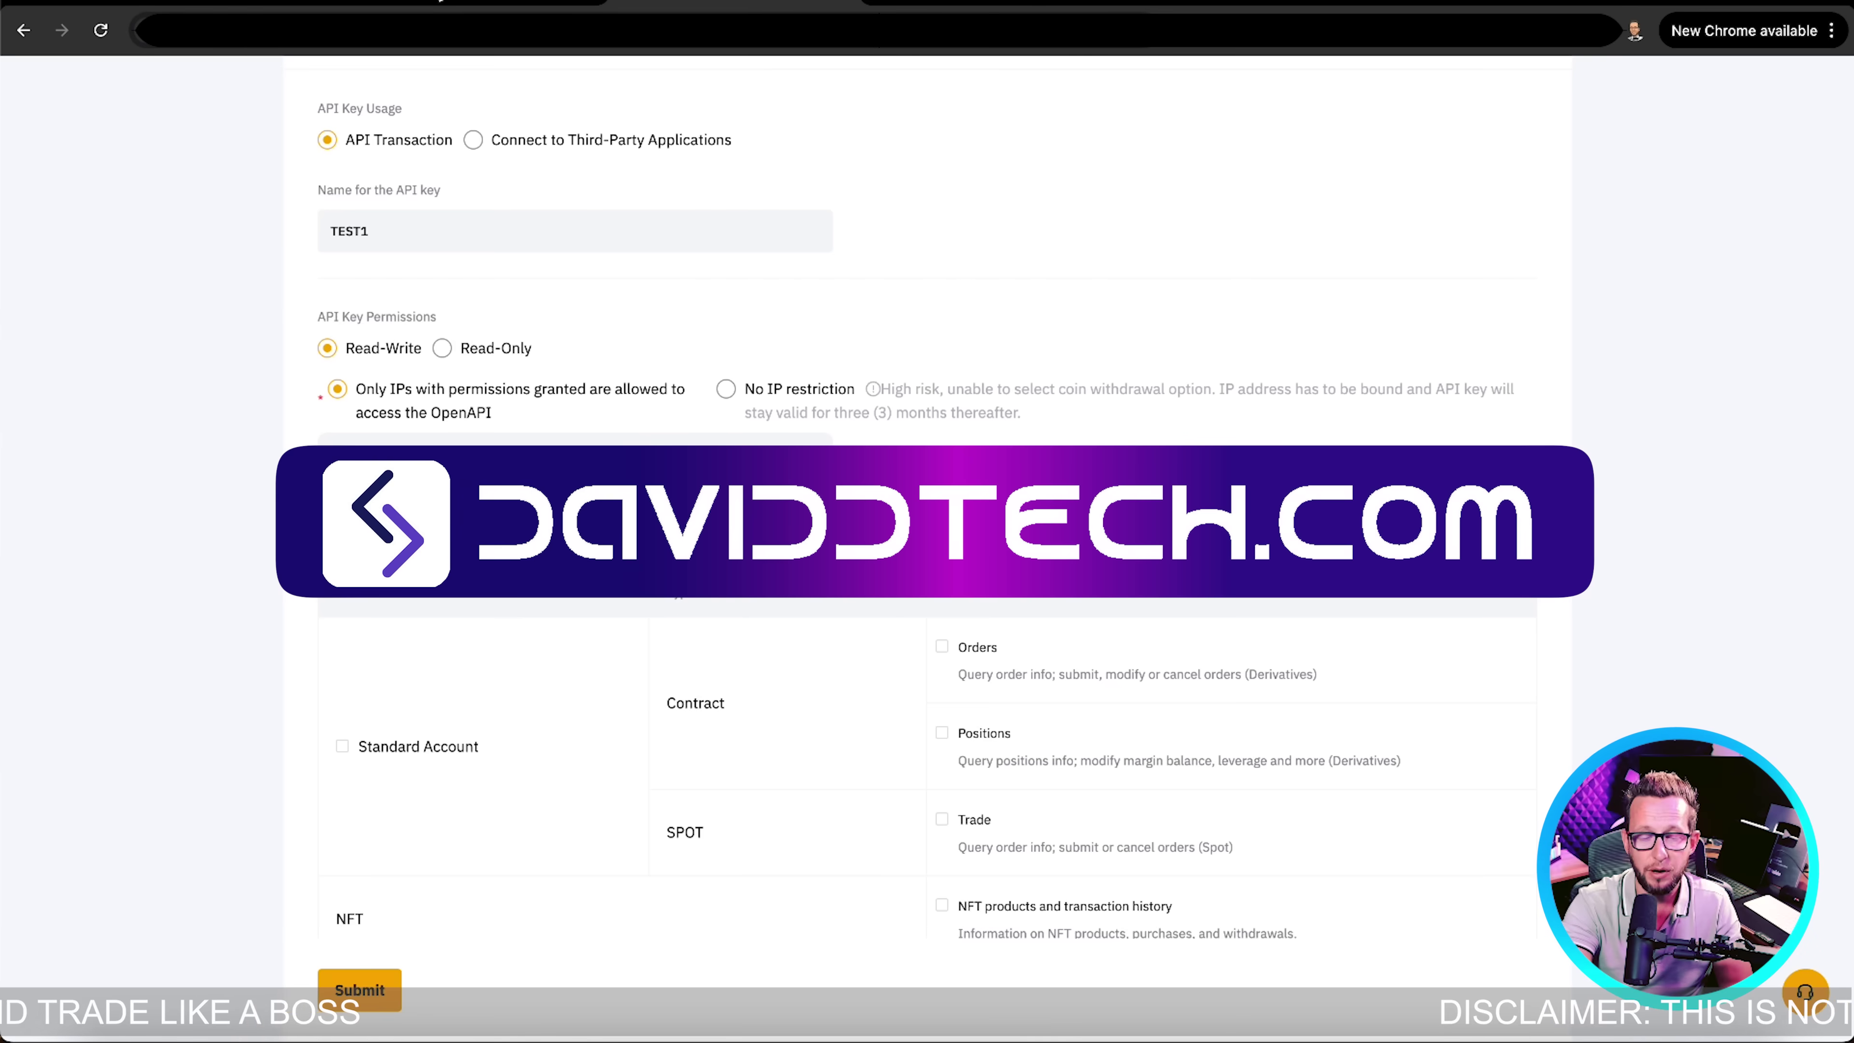
Copy DaviddTech's whitelist IPs 34.126.92.163 and 5.254.55.35 from the Connect My Exchange guide.
left_click(529, 9)
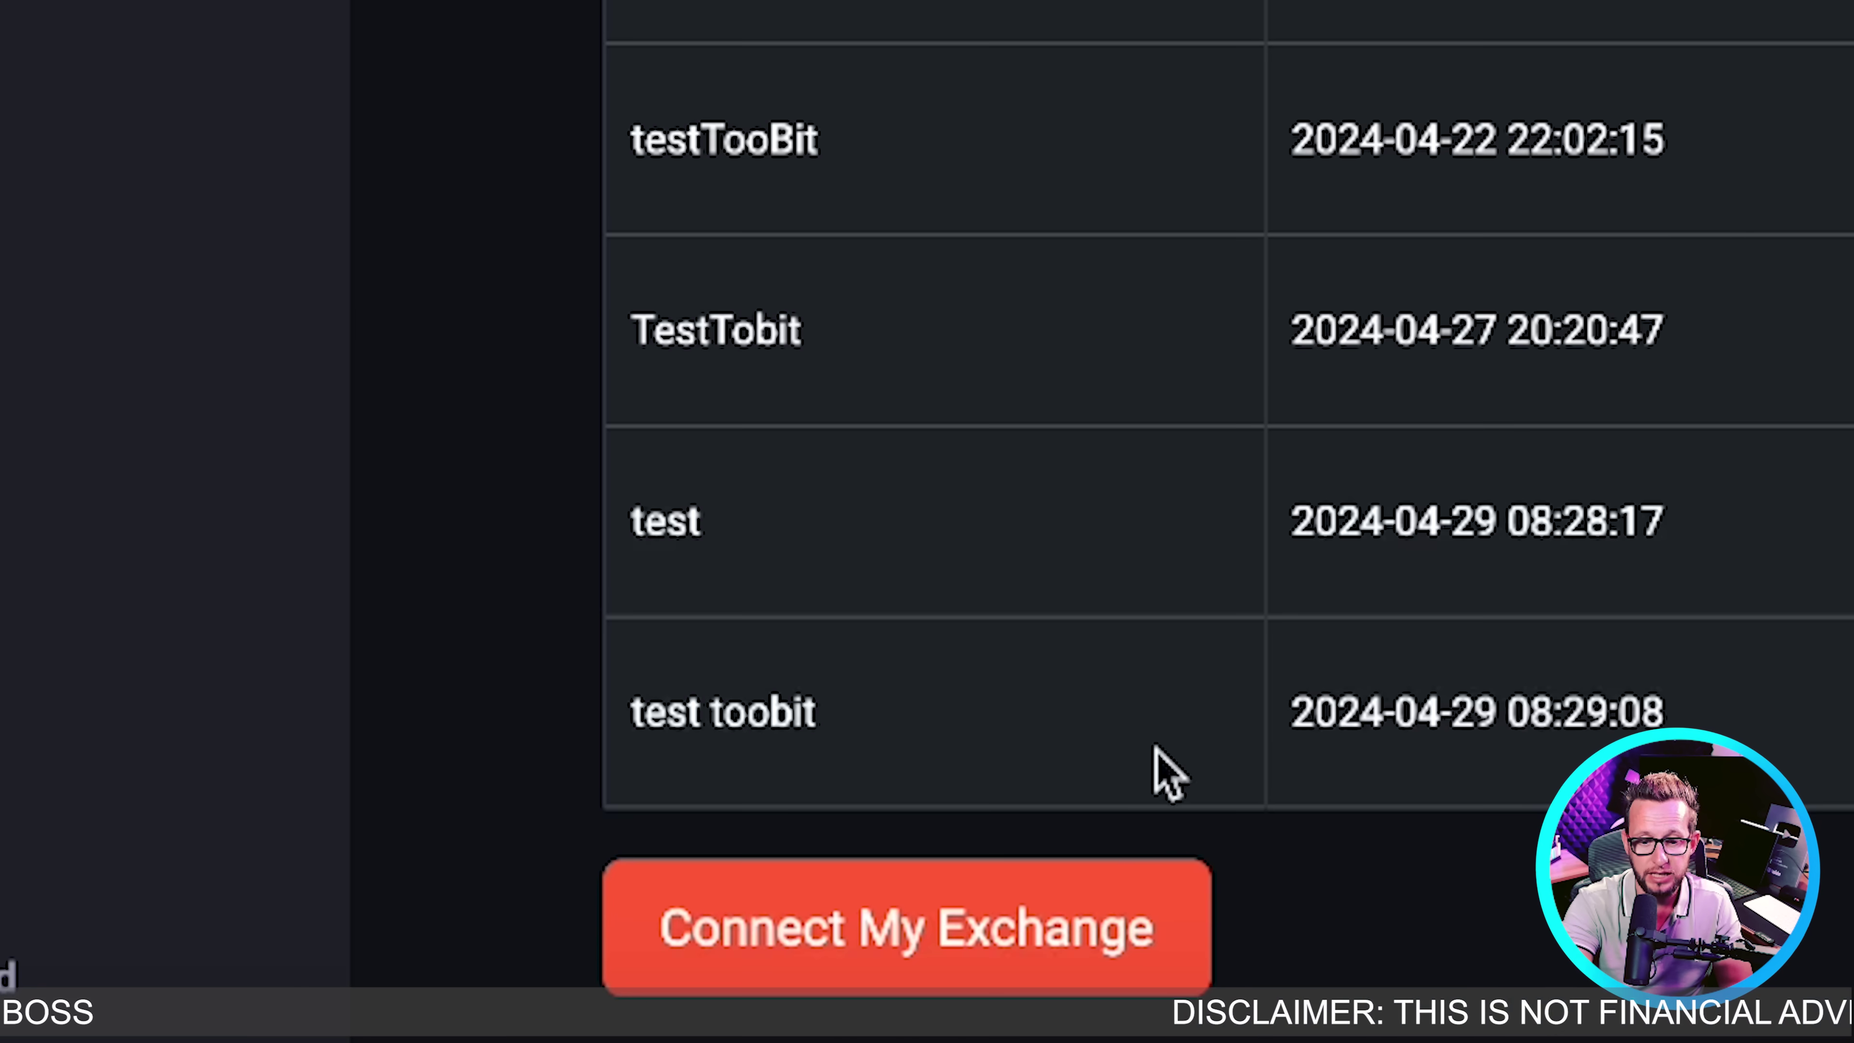
left_click(525, 991)
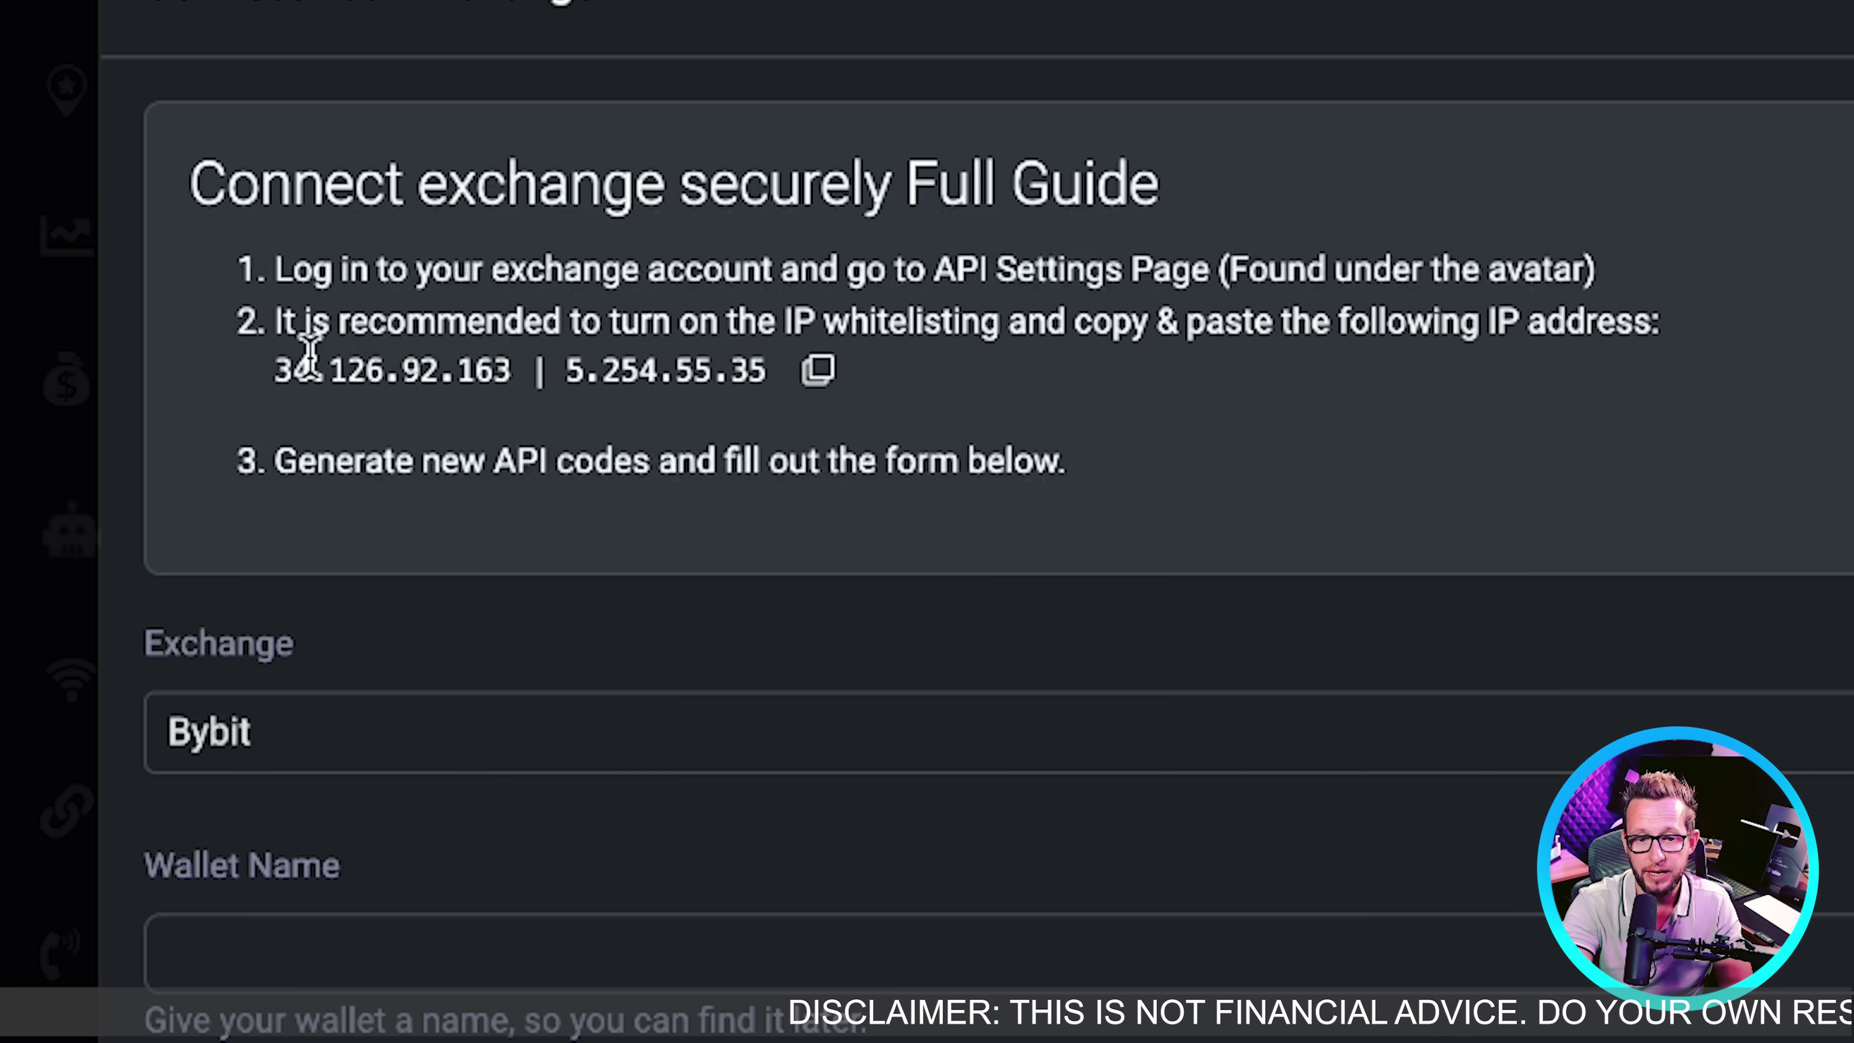
left_click(822, 373)
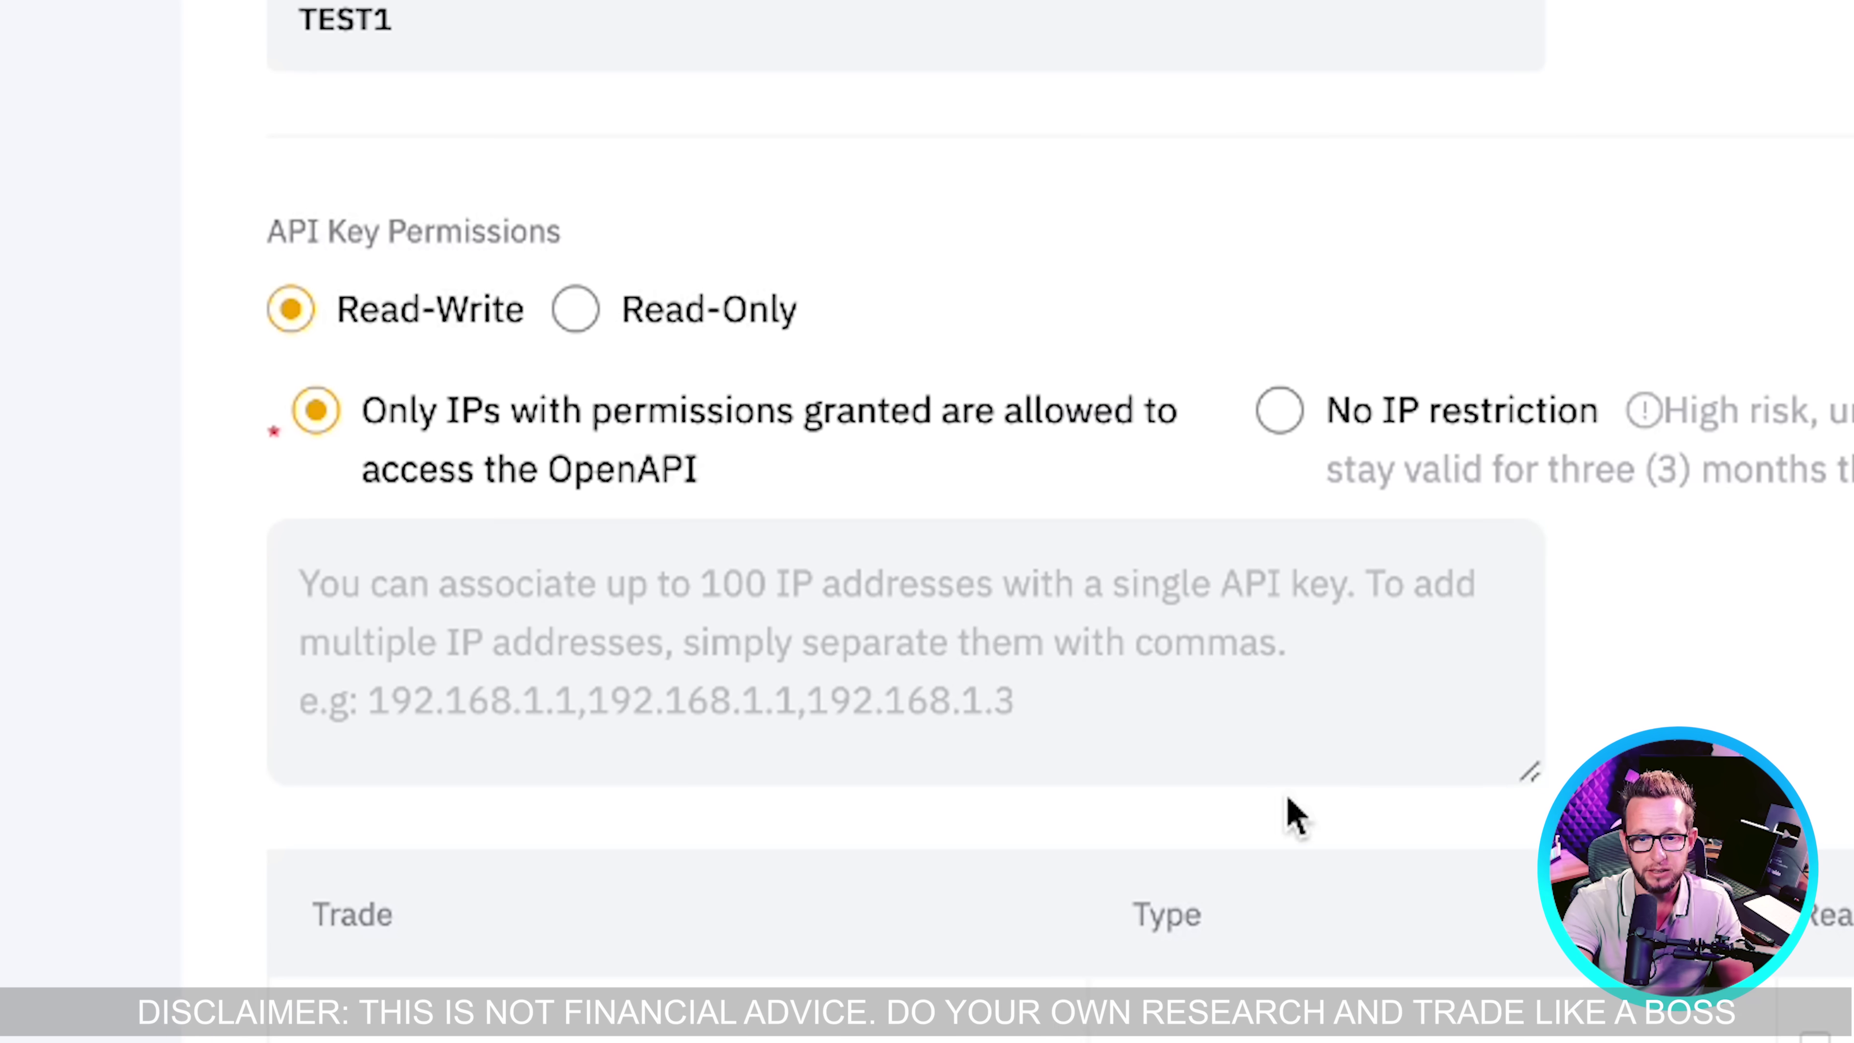
Paste the two copied DaviddTech IP addresses into the Bybit key's IP whitelist.
left_click(575, 664)
key("ctrl+v")
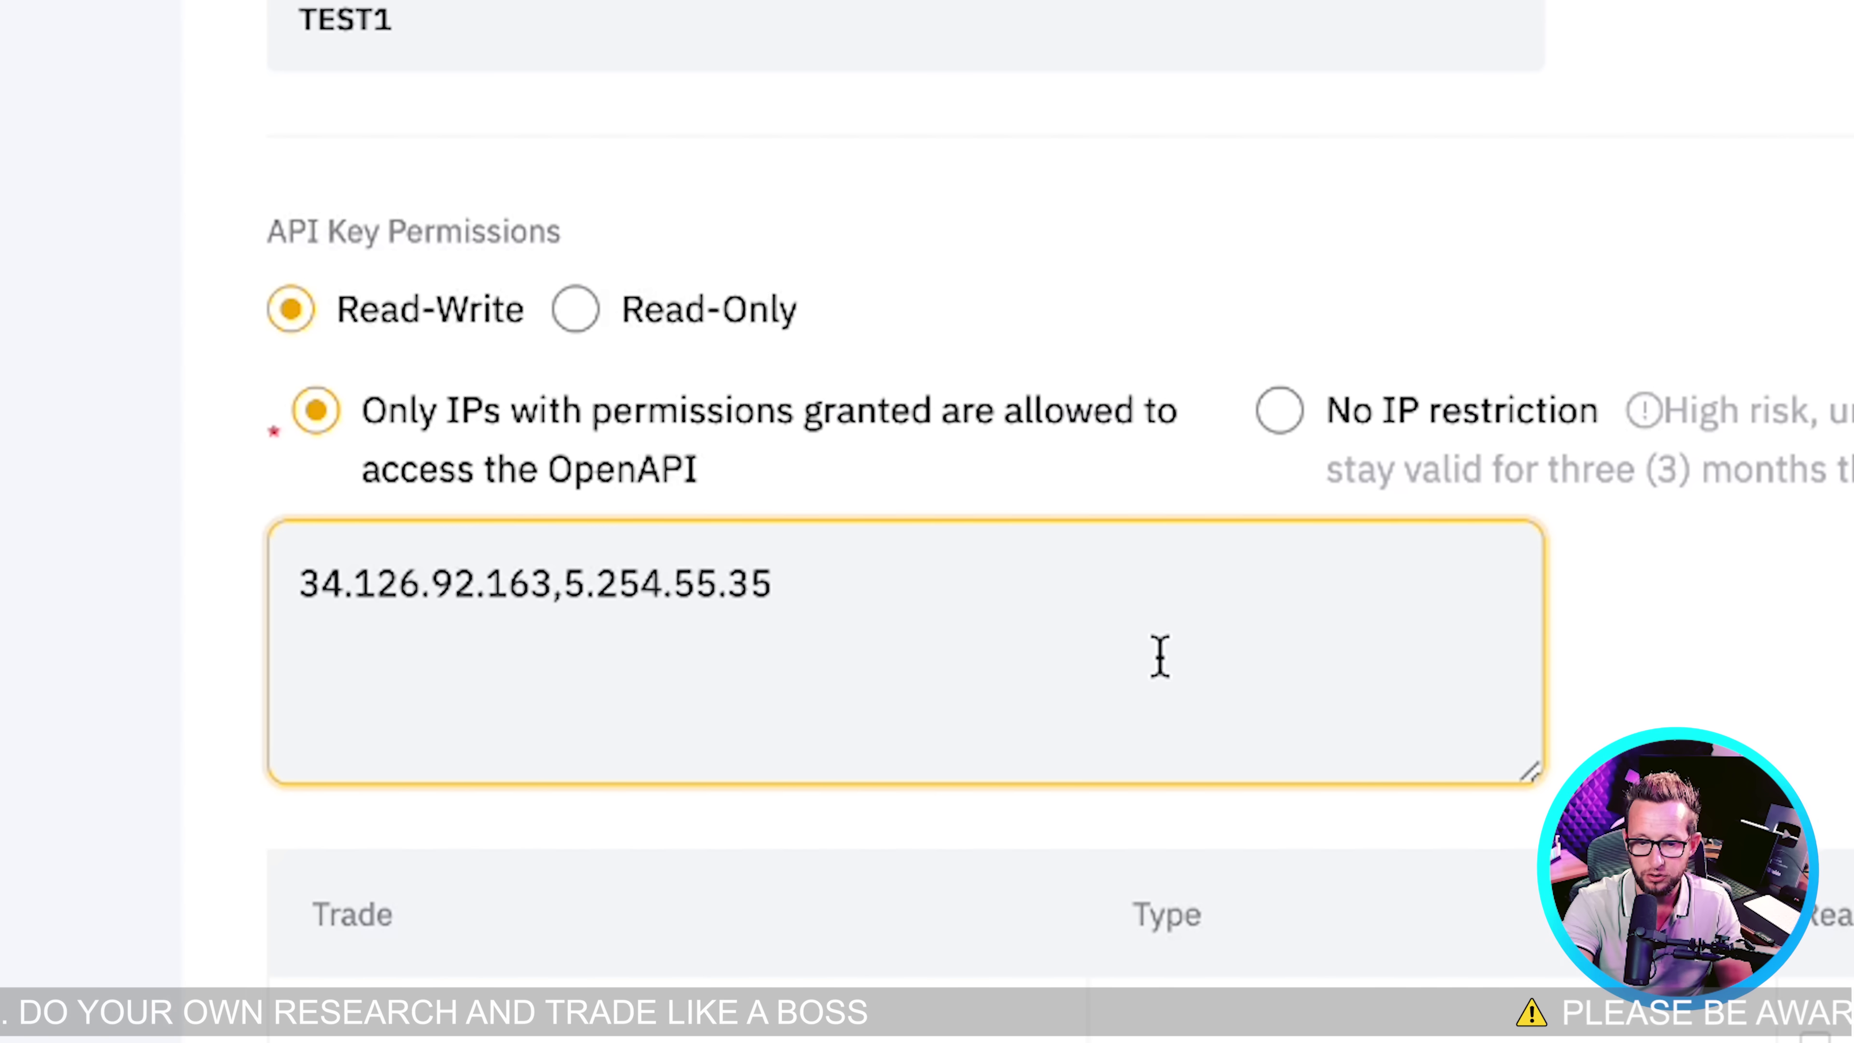
scroll(1160, 655, "down", 5)
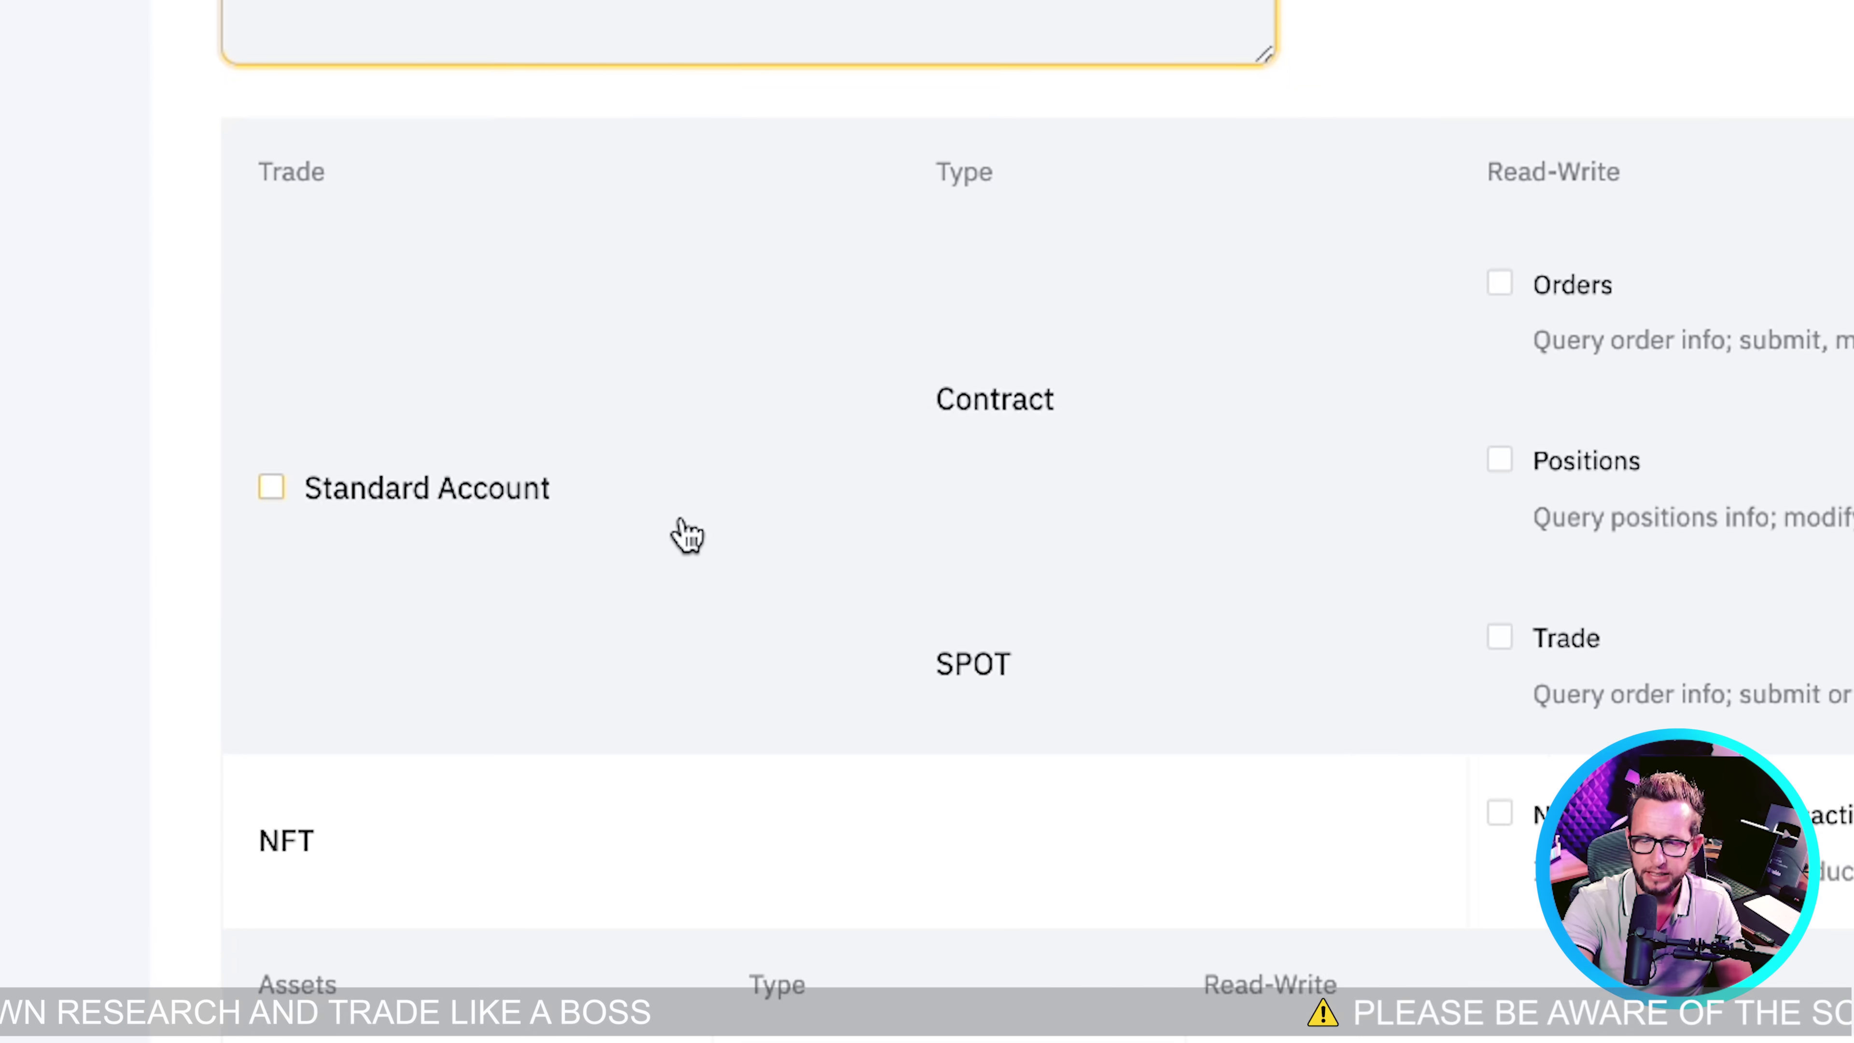
Grant read-write Orders, Positions and SPOT Trade permissions, then submit the key for verification.
left_click(472, 508)
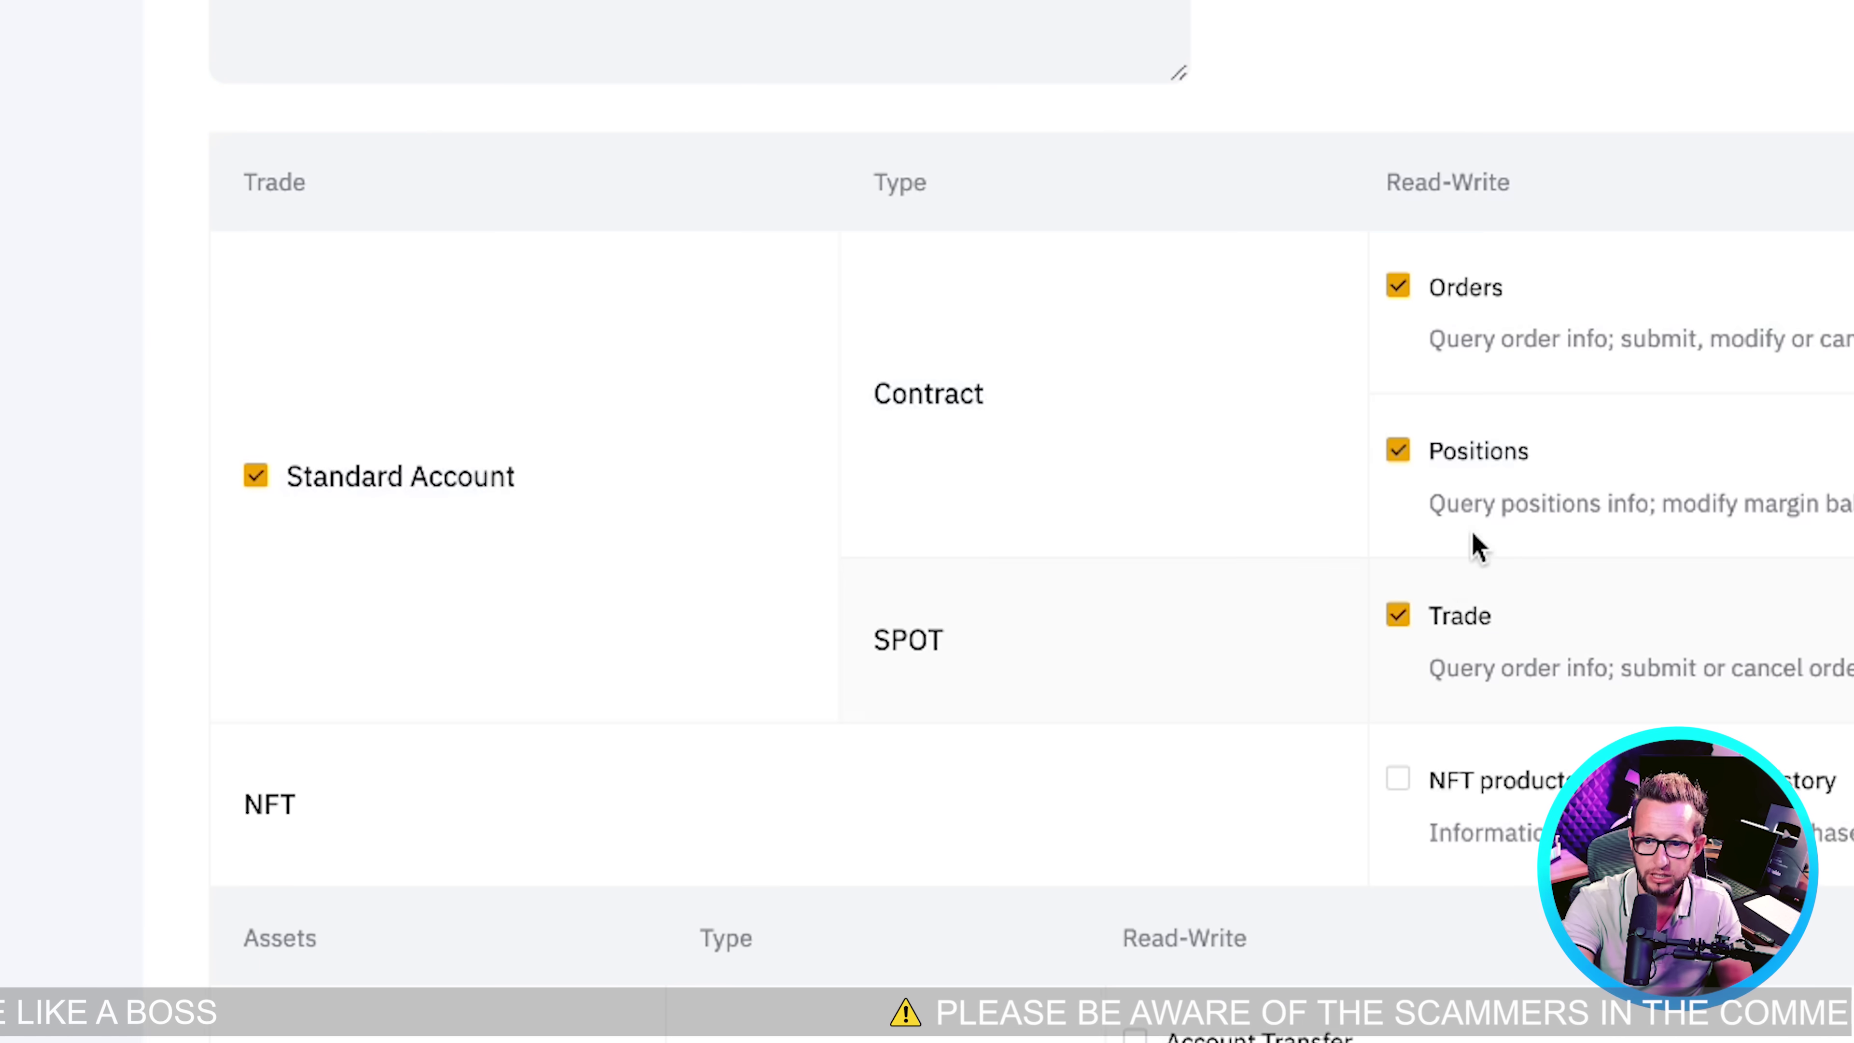
scroll(1034, 745, "down", 10)
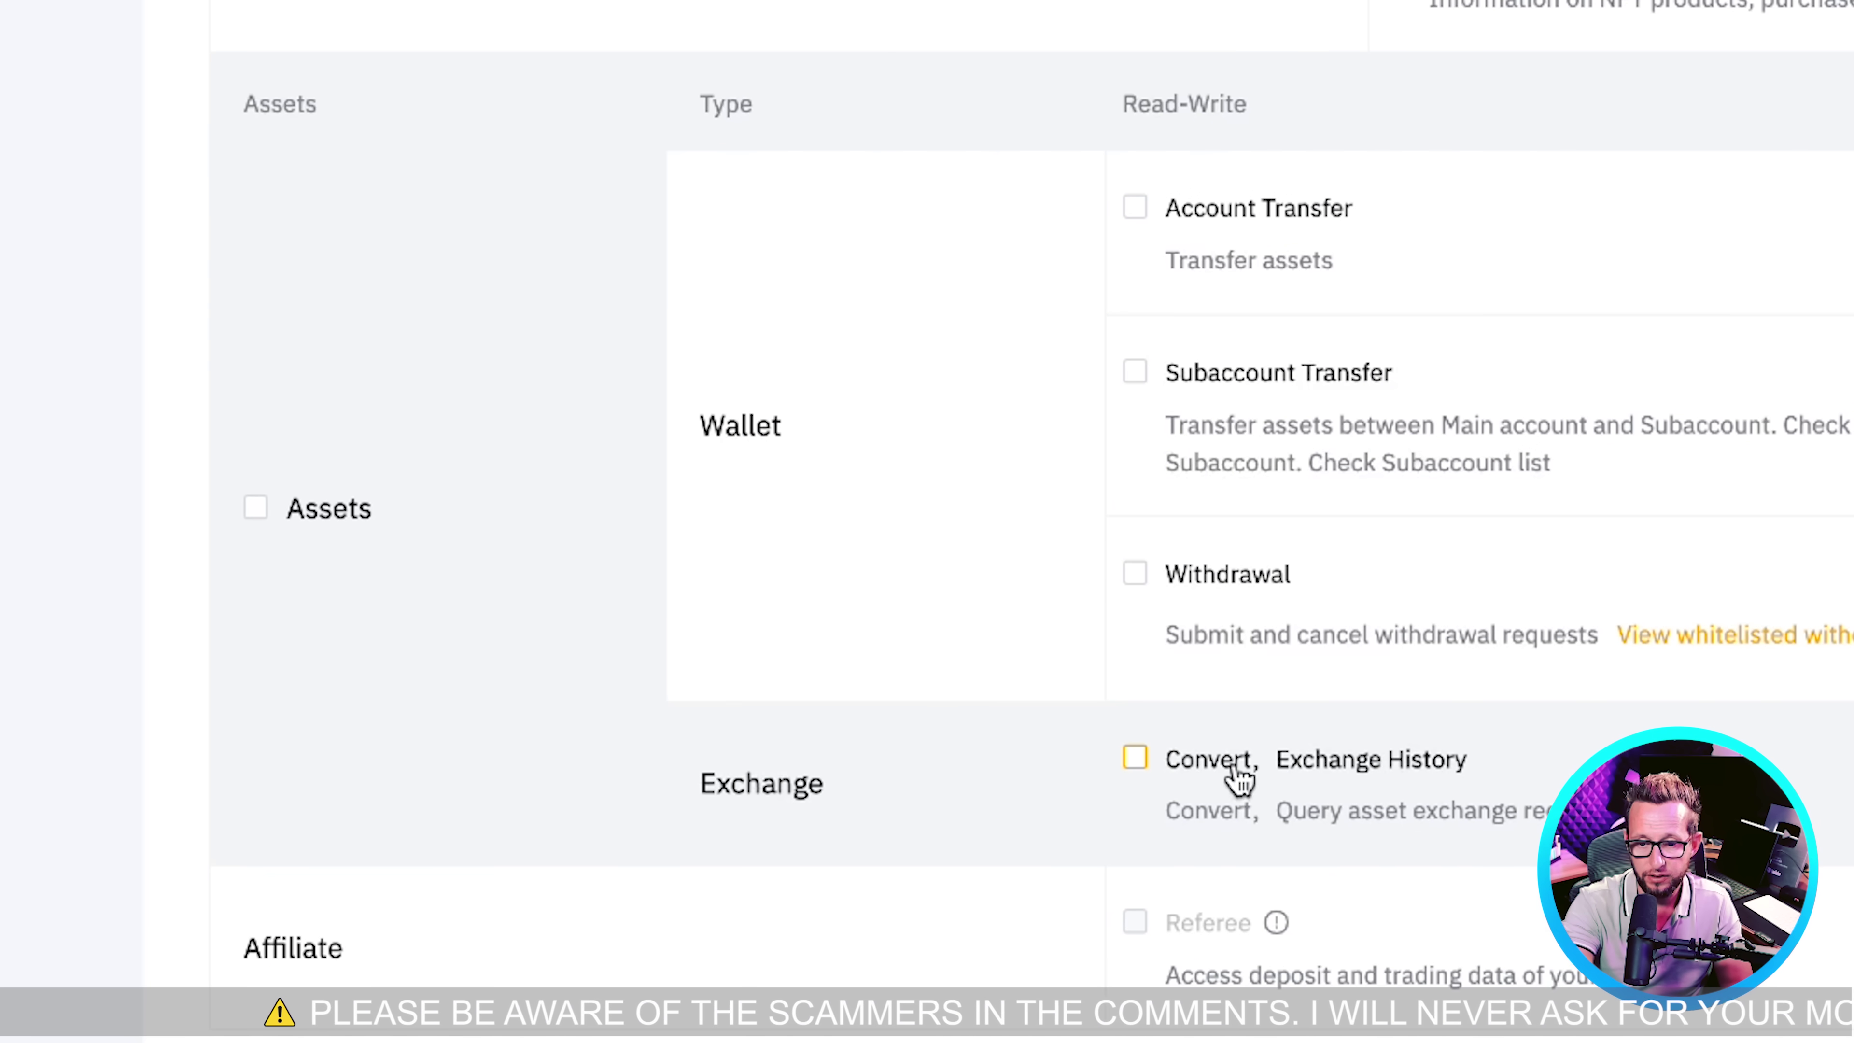
scroll(1211, 956, "down", 4)
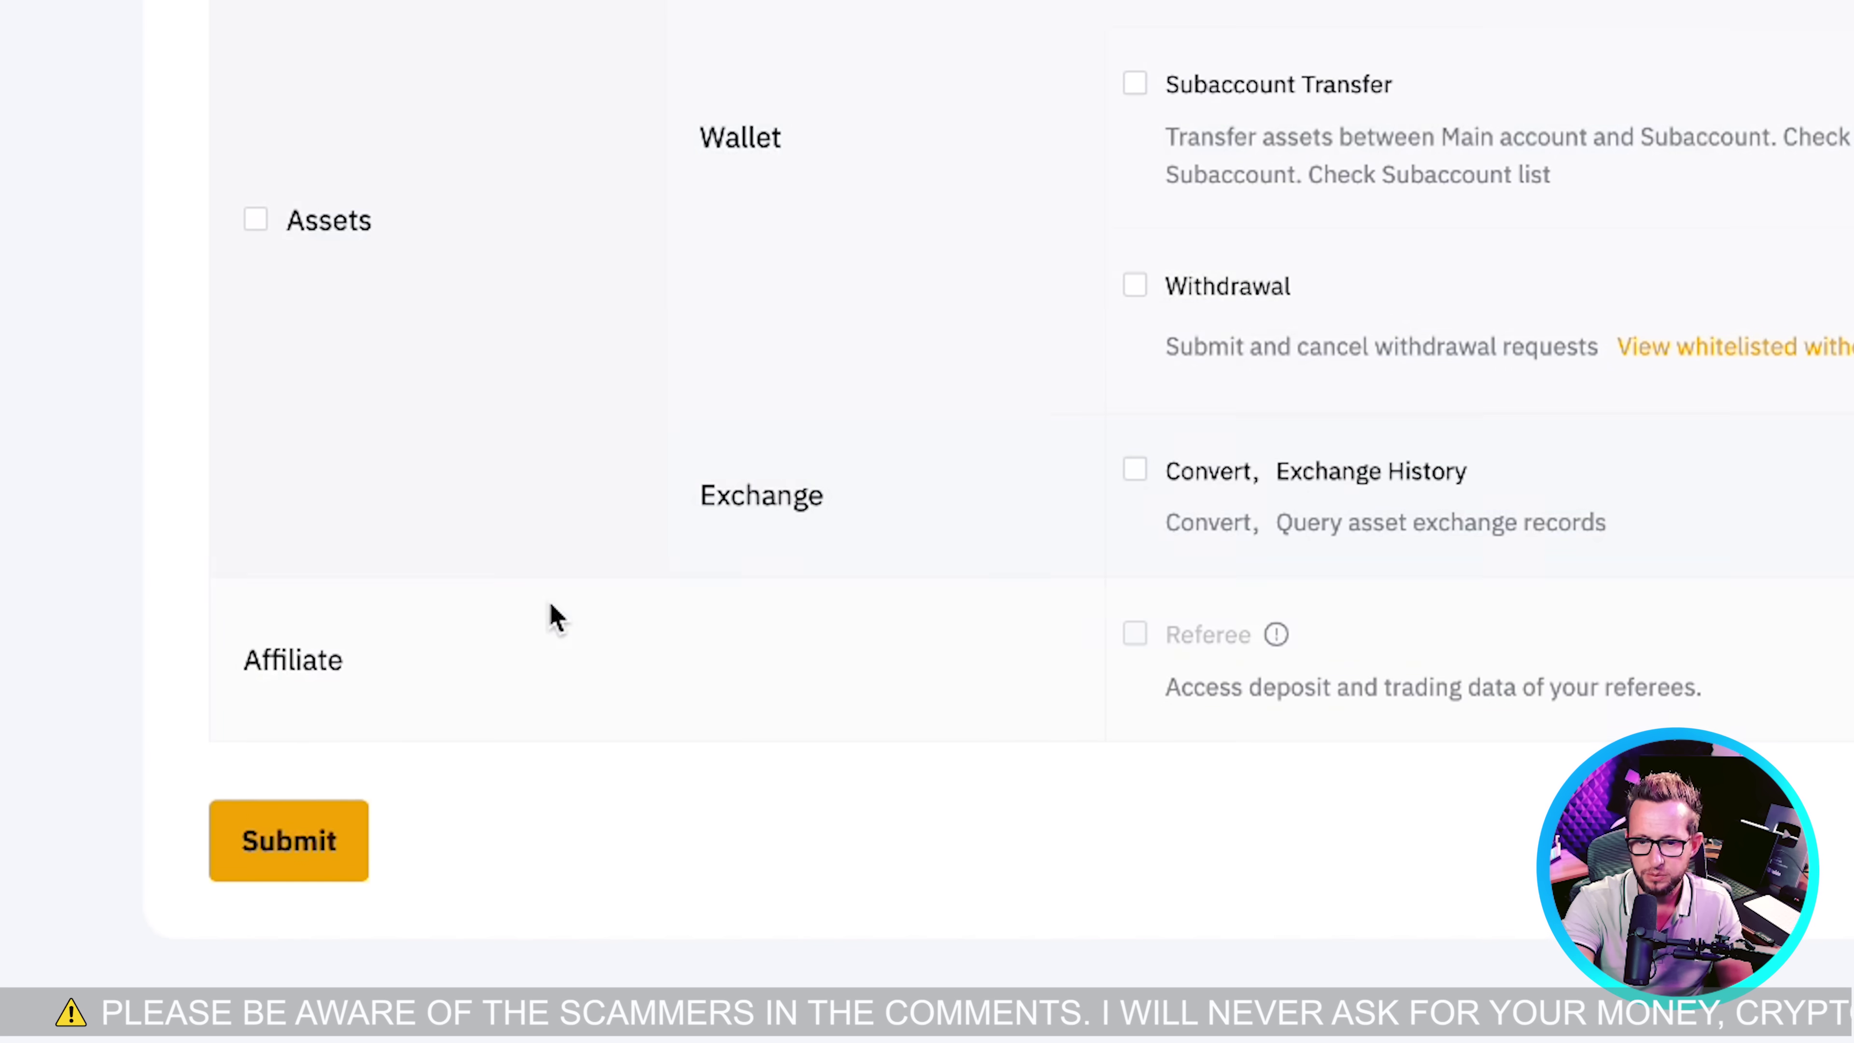
scroll(1208, 654, "up", 5)
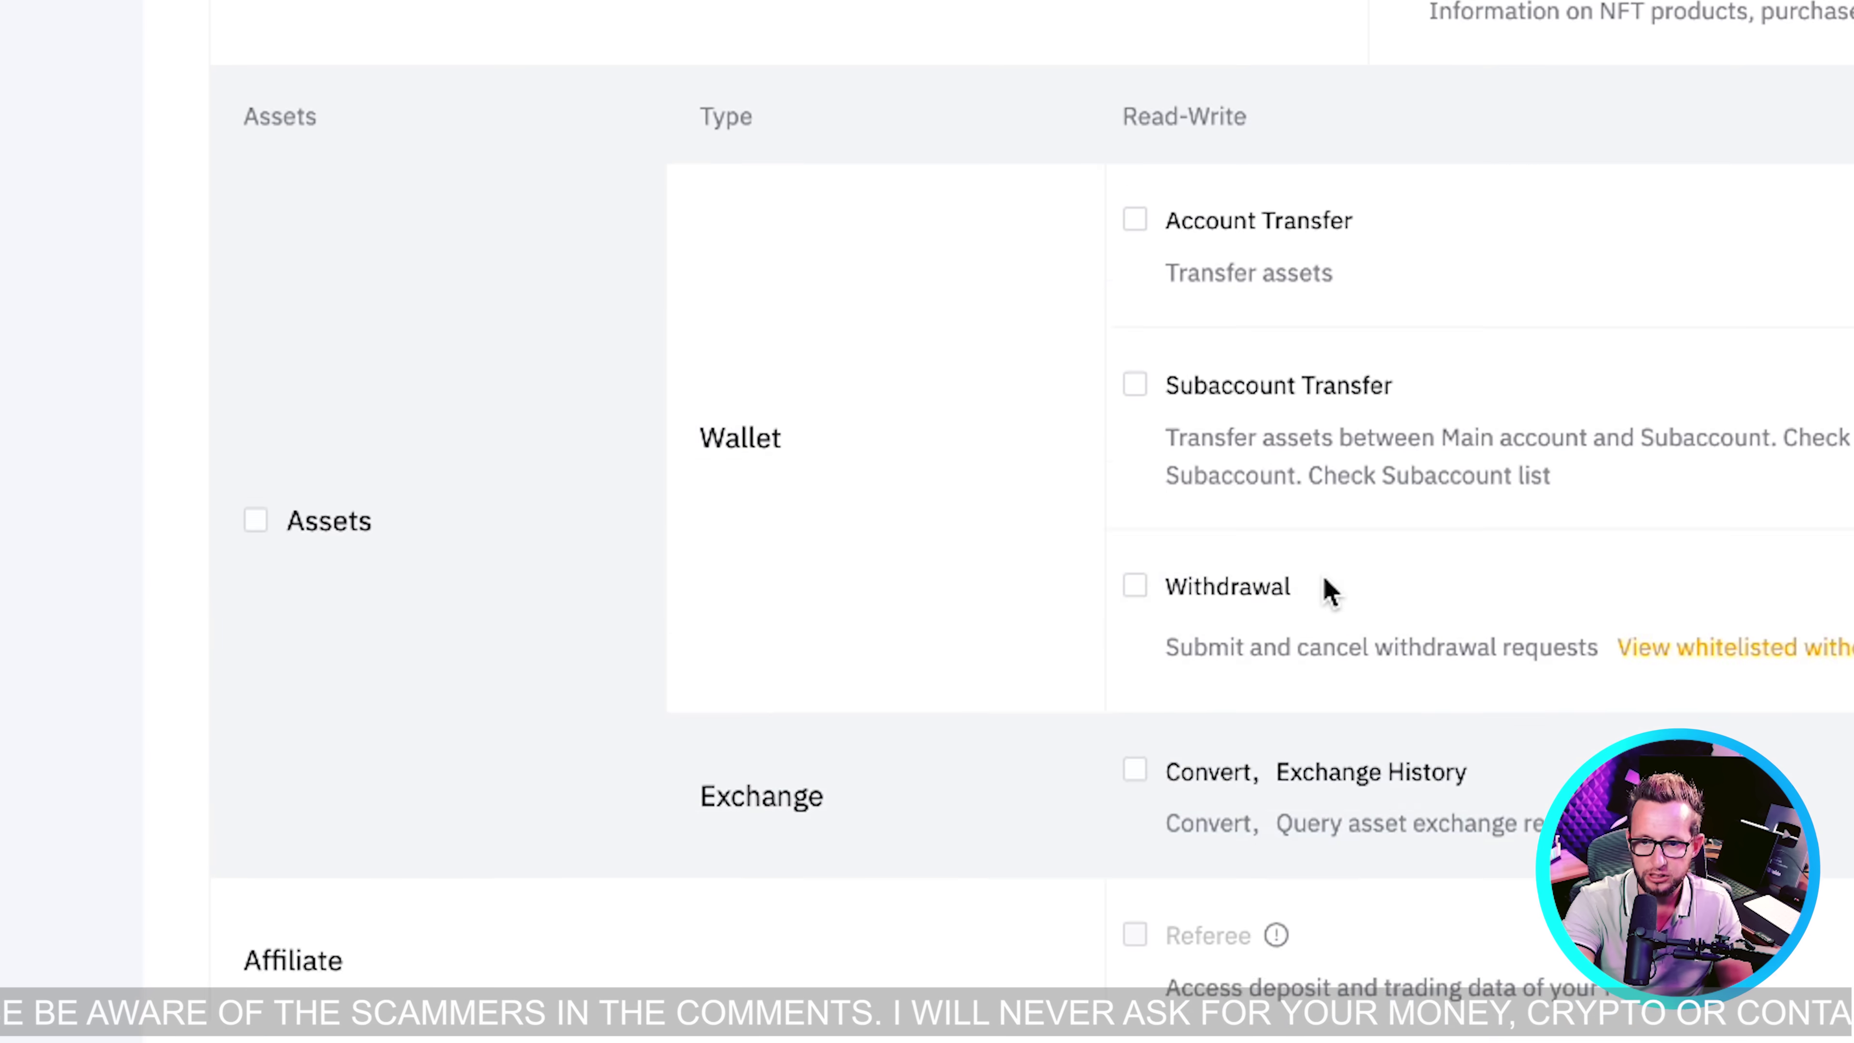
scroll(1135, 230, "up", 5)
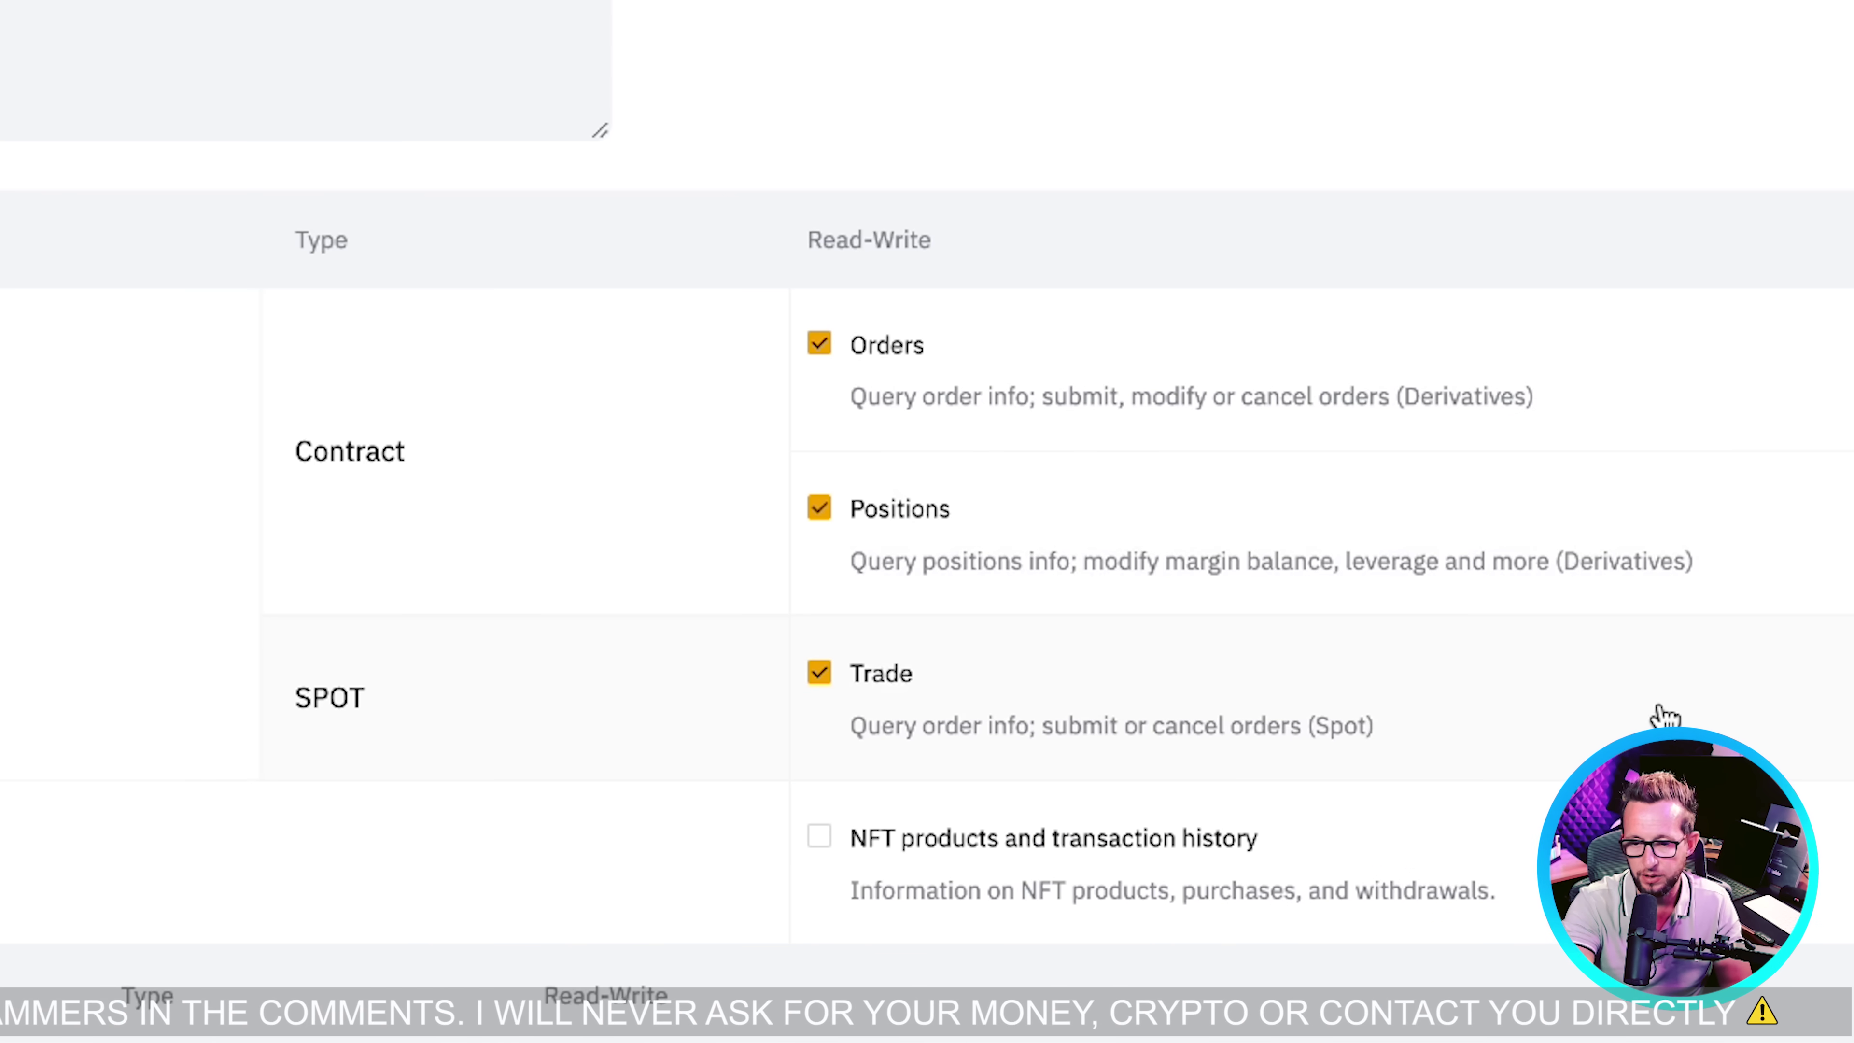
scroll(958, 690, "down", 6)
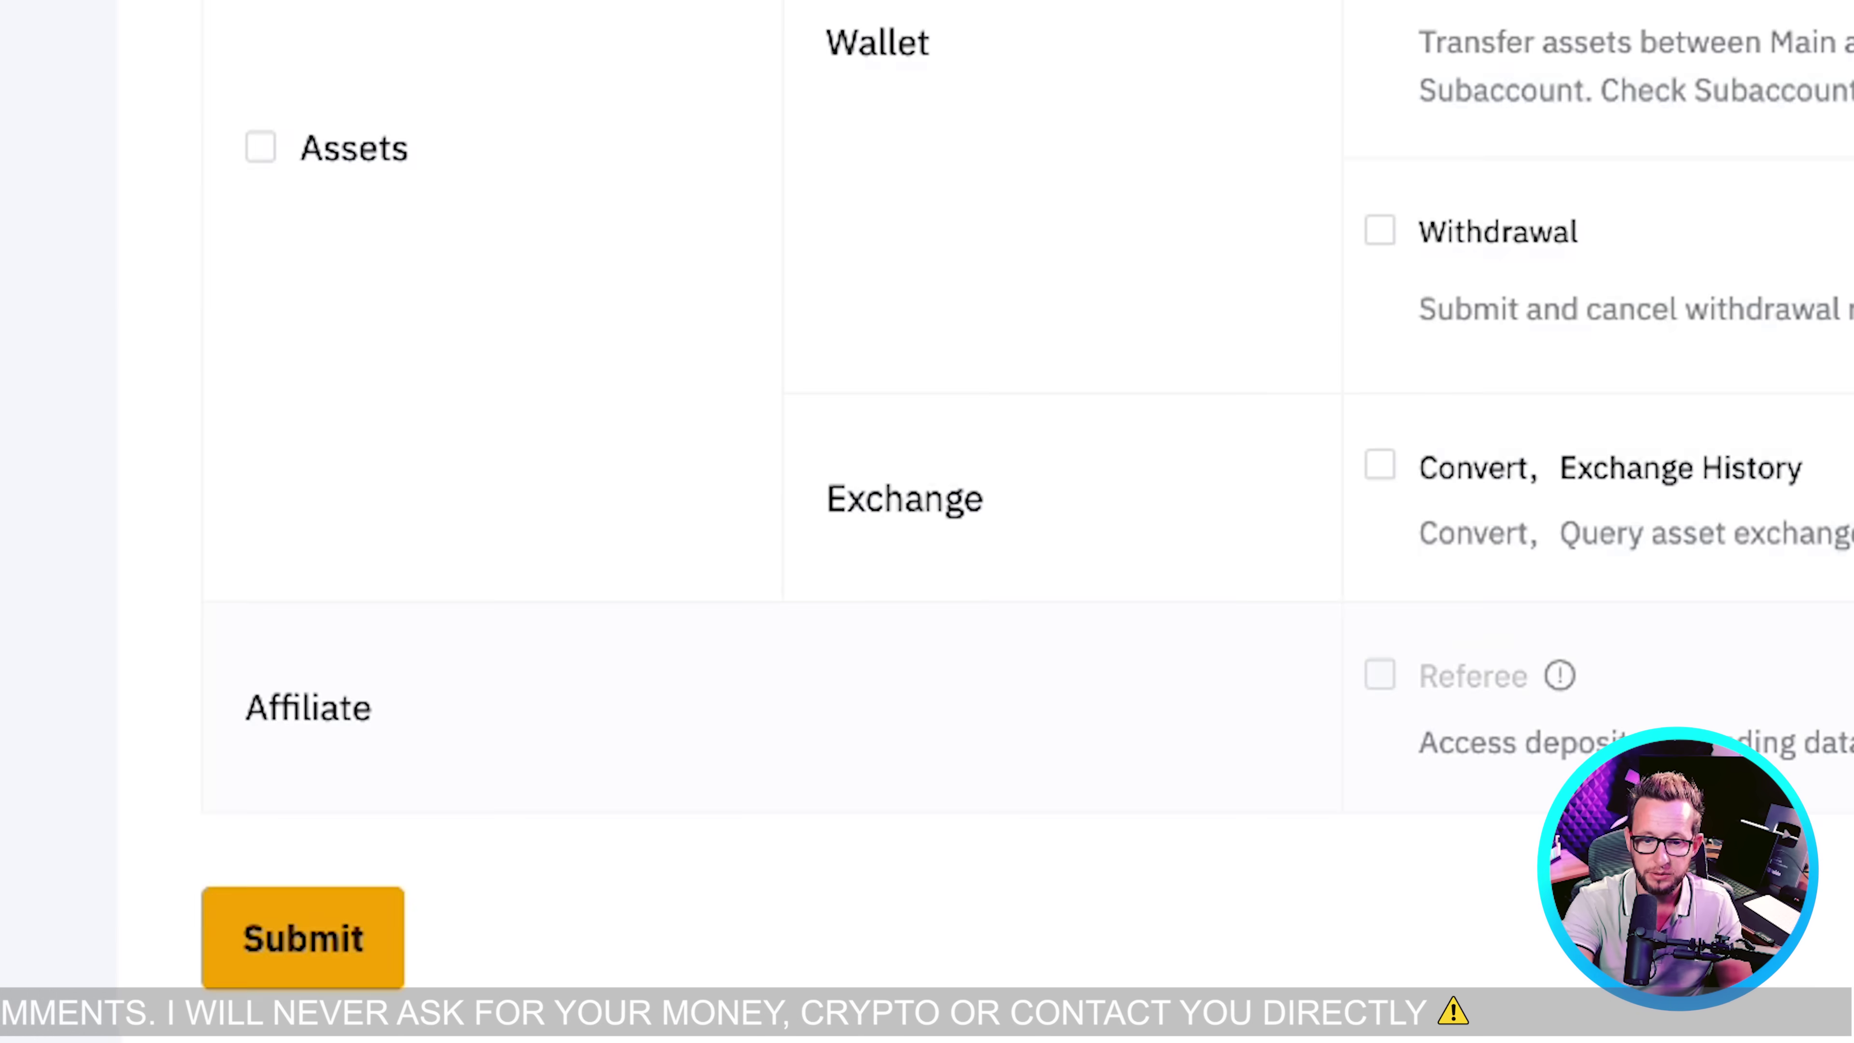
left_click(307, 938)
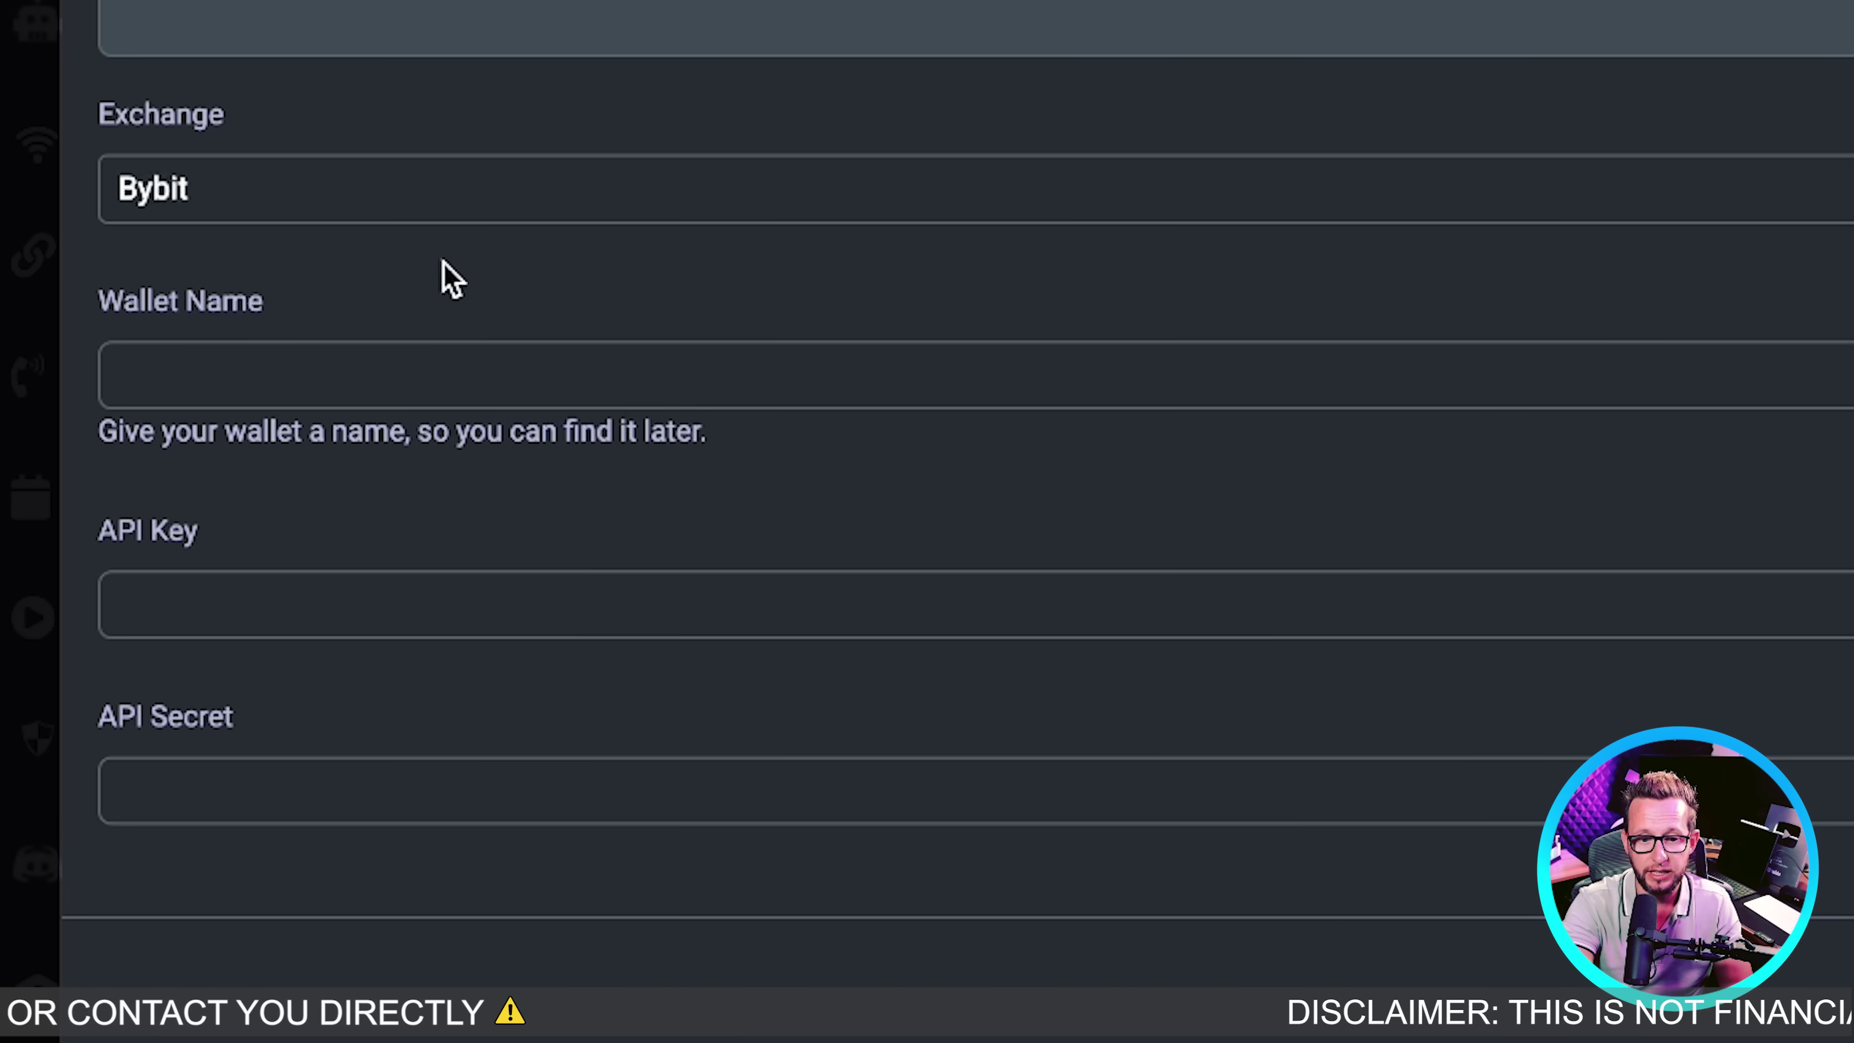
Visit the Wallet Name, API Key and API Secret fields, then close Connect Your Exchange.
left_click(372, 393)
left_click(155, 622)
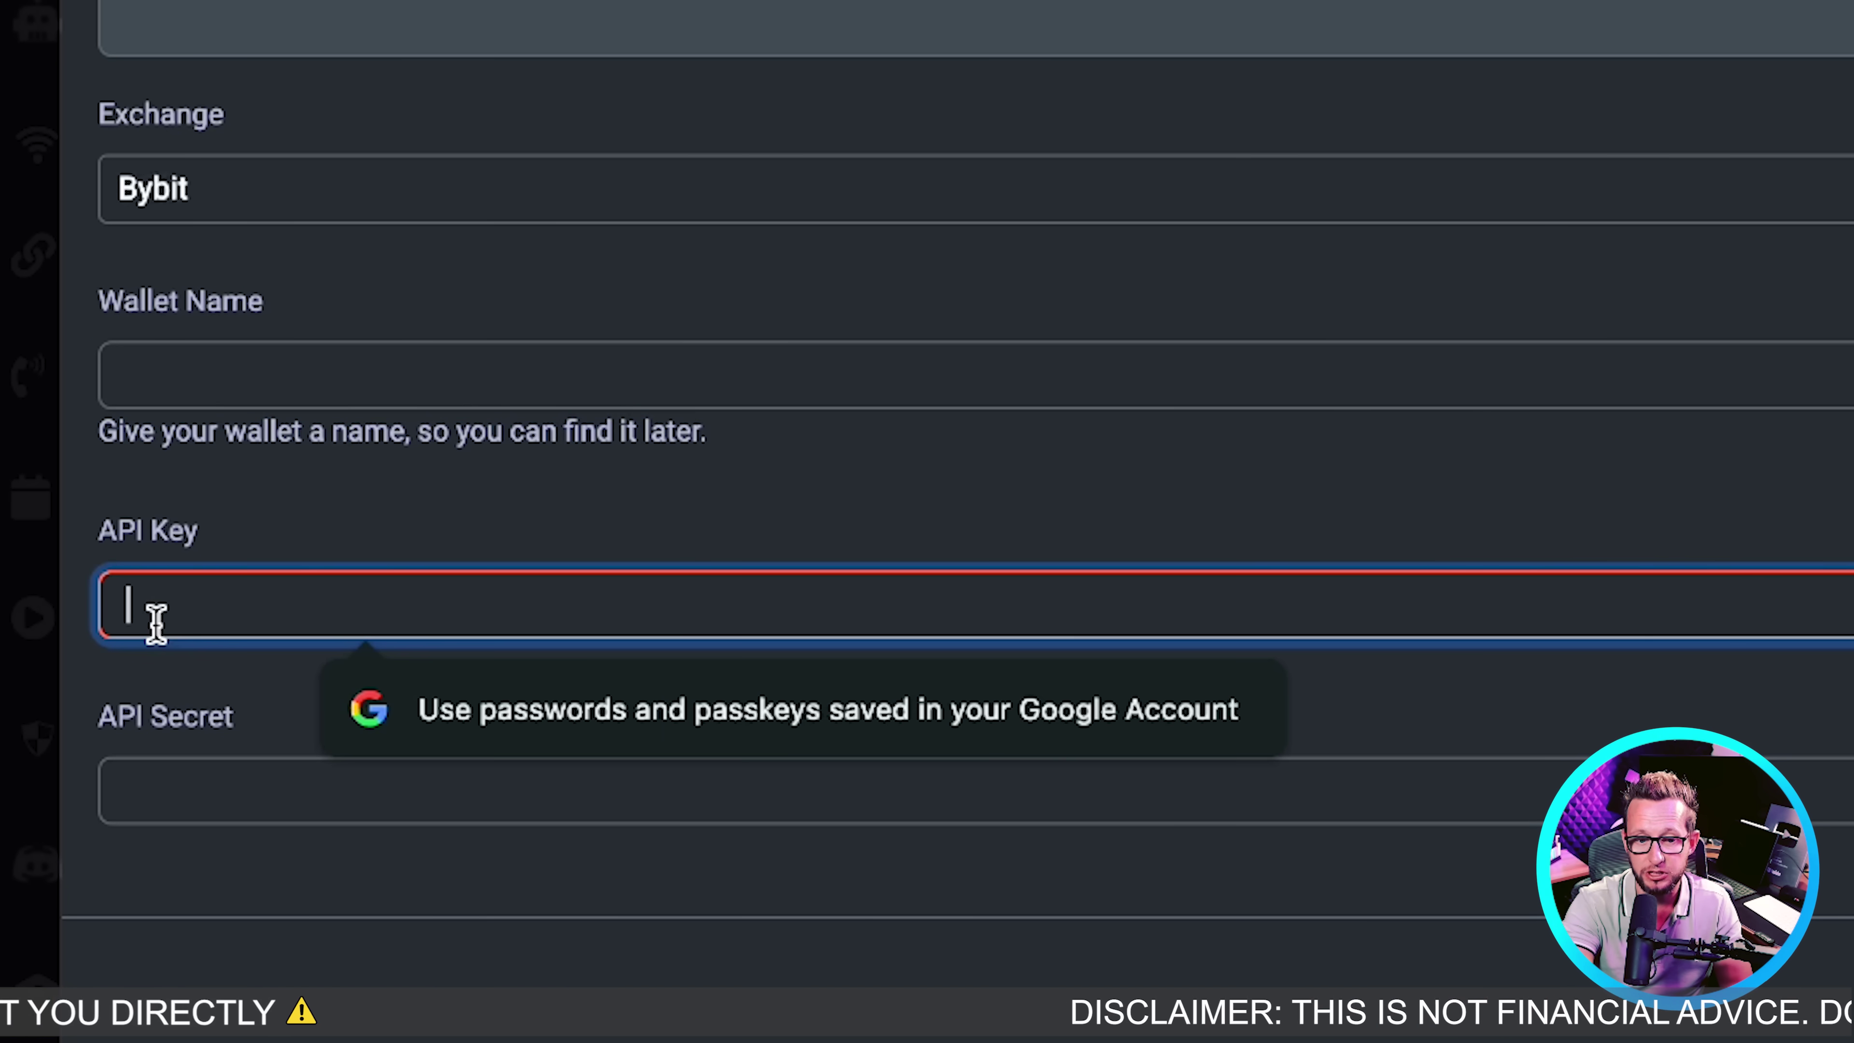
left_click(211, 792)
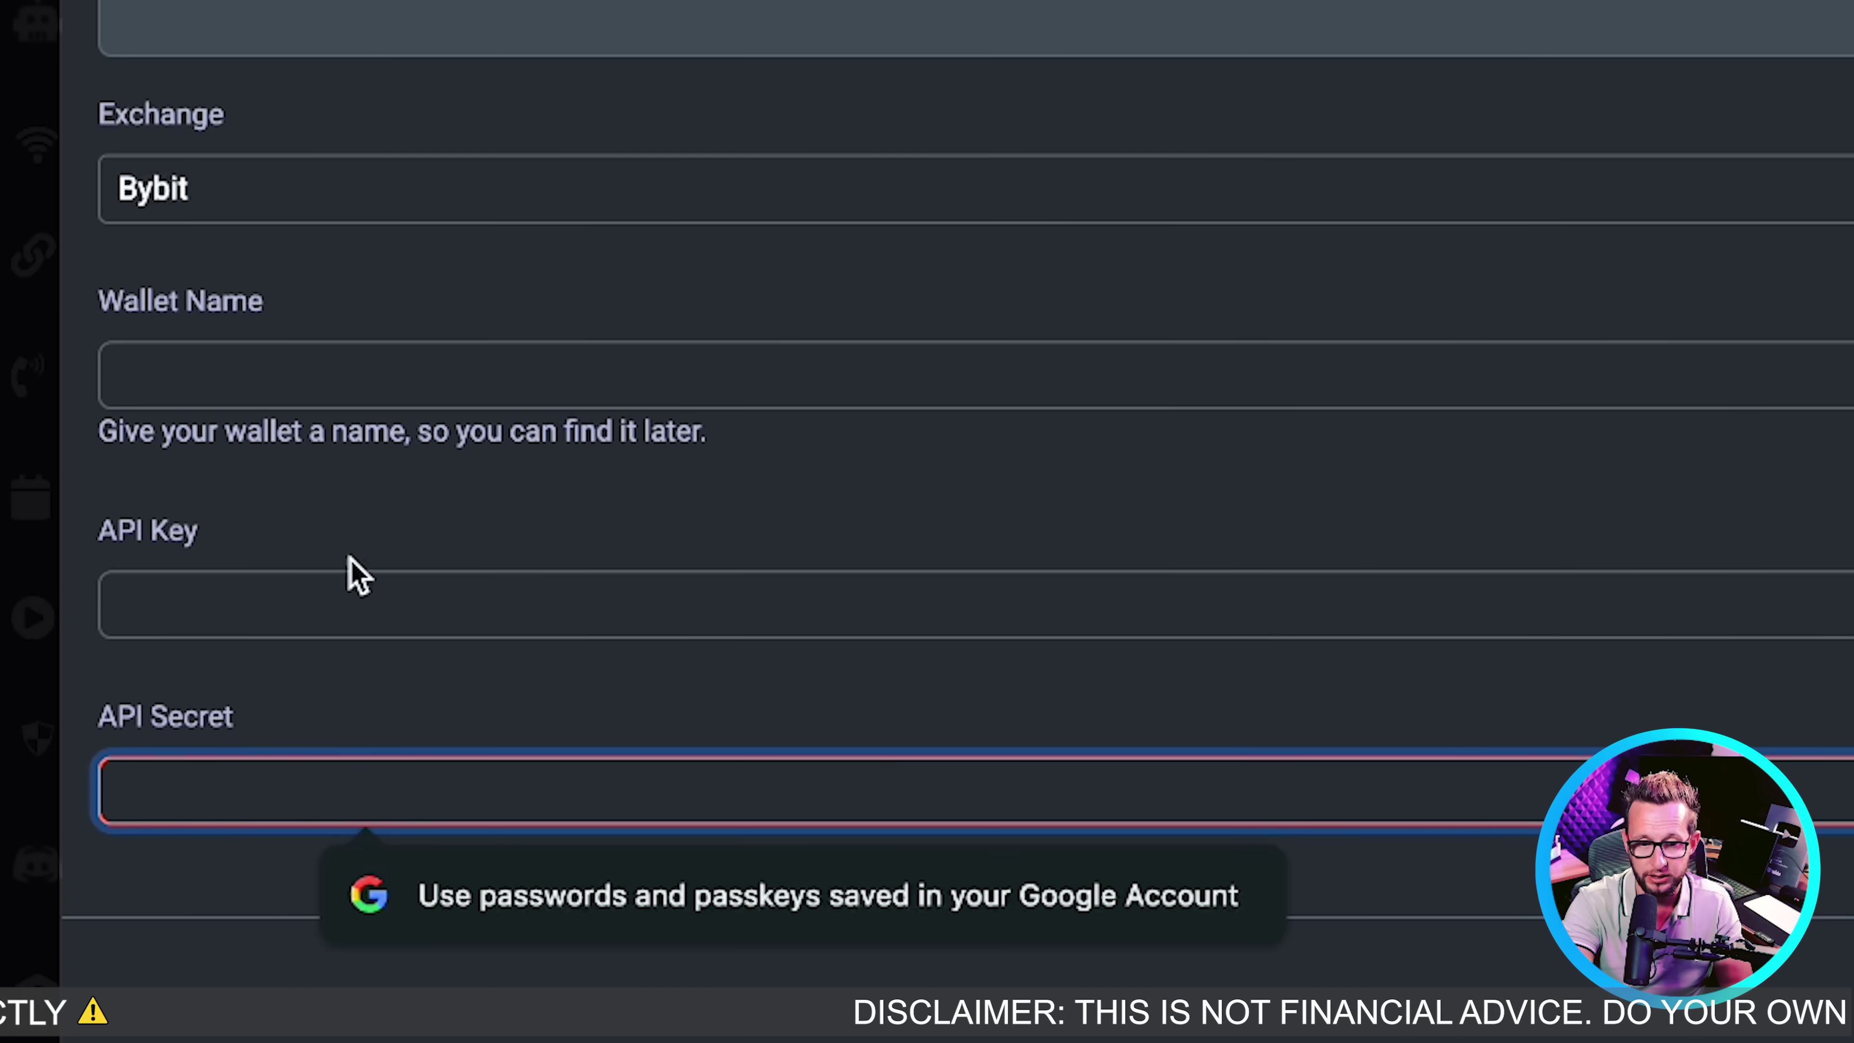
left_click(389, 390)
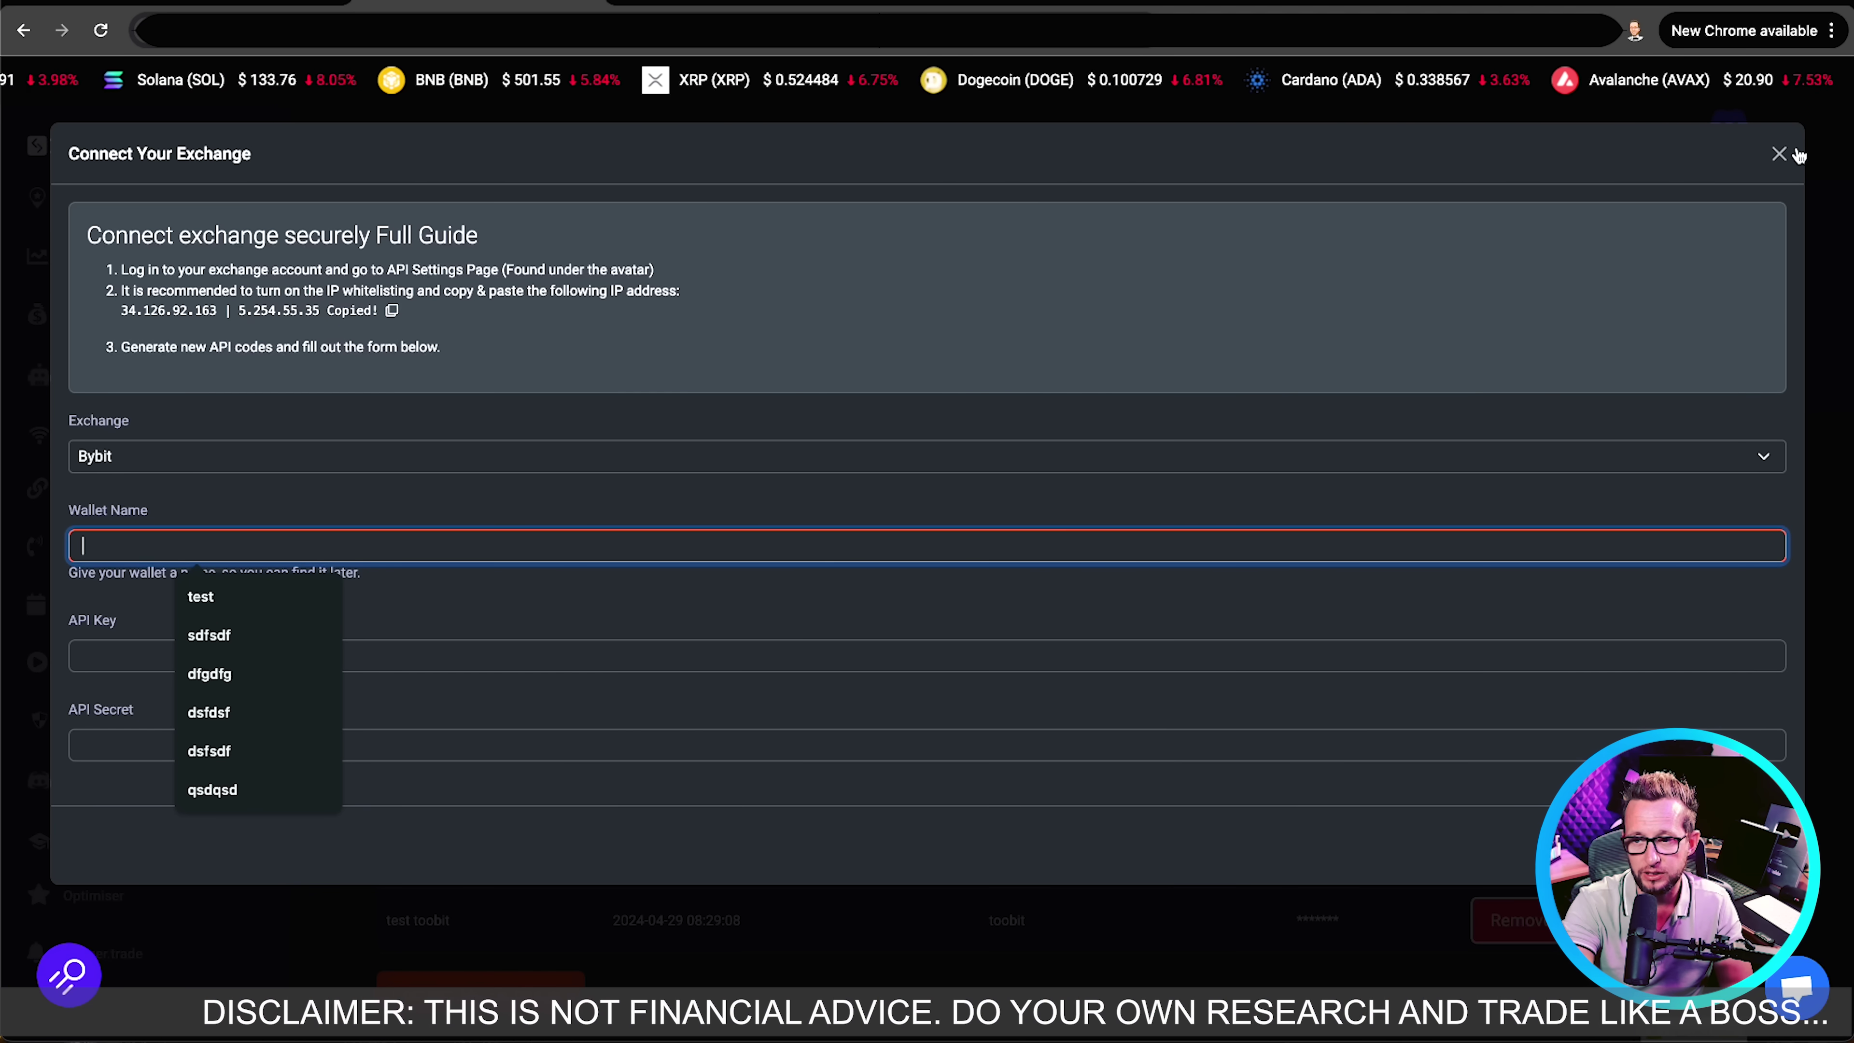
left_click(1778, 153)
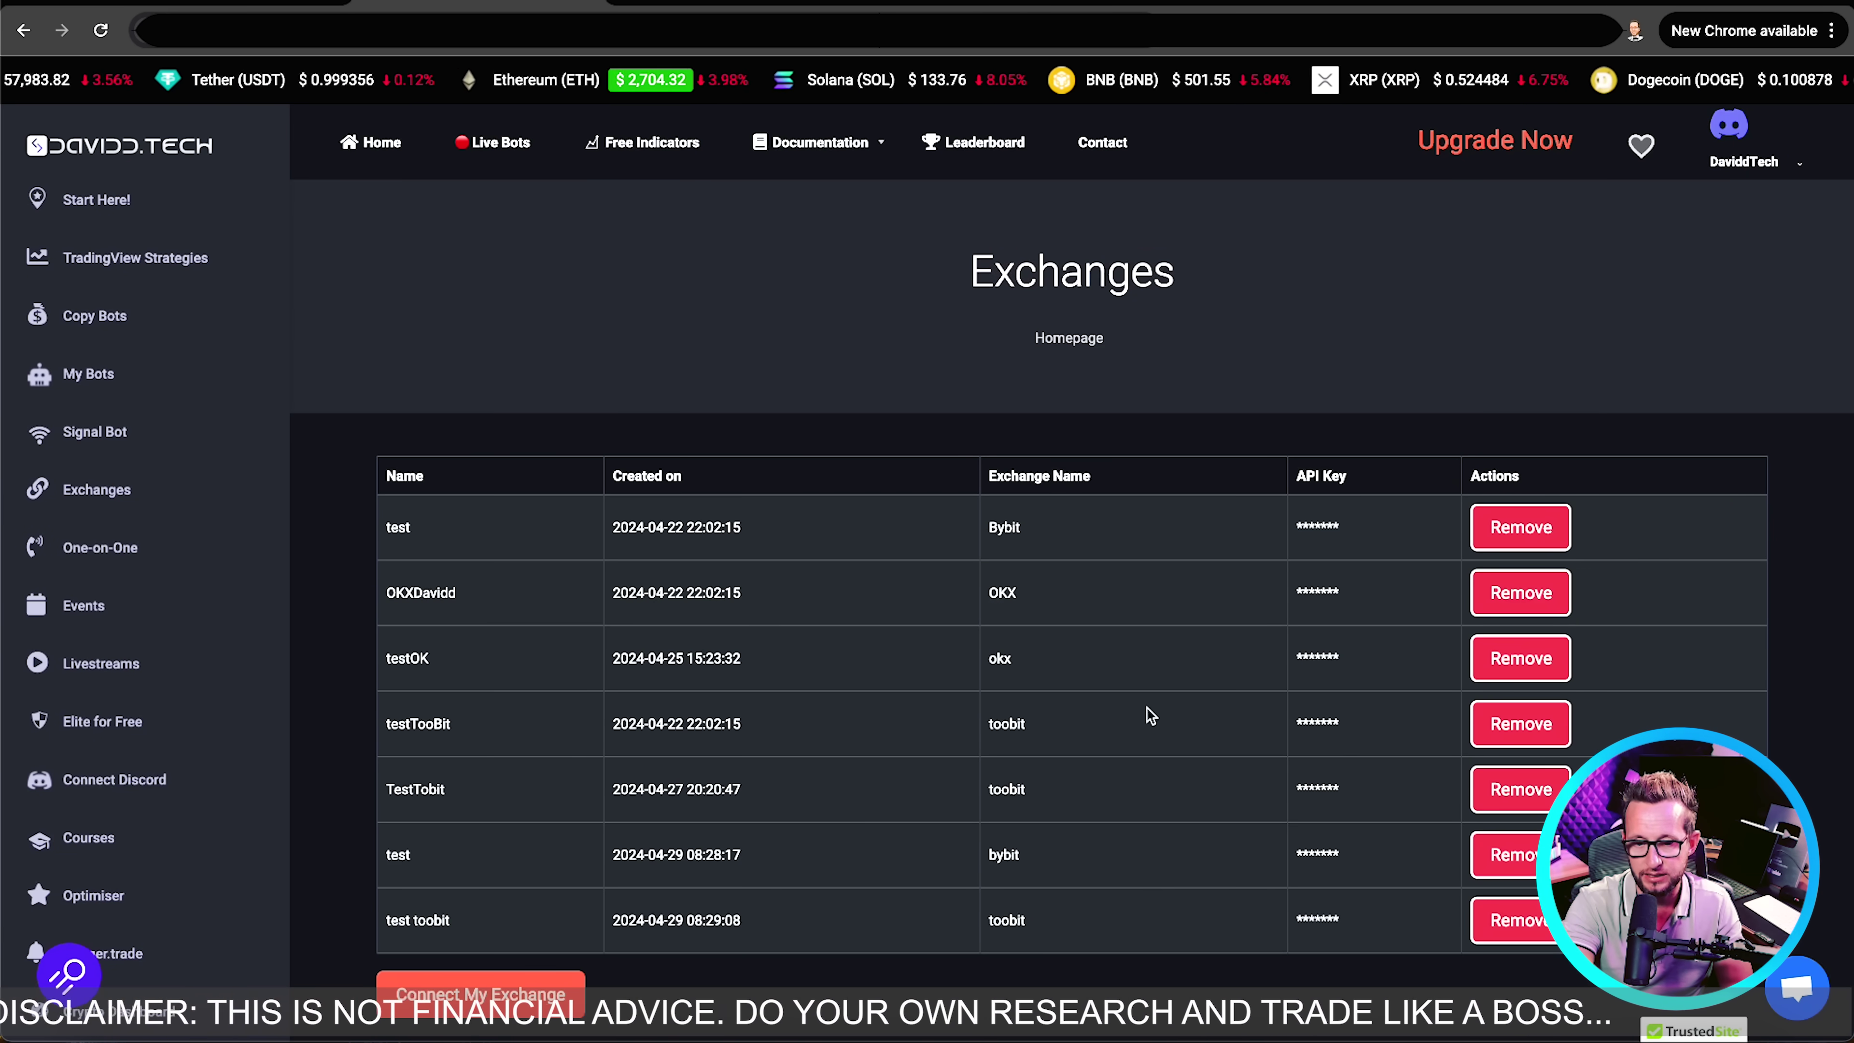
scroll(1125, 621, "down", 1)
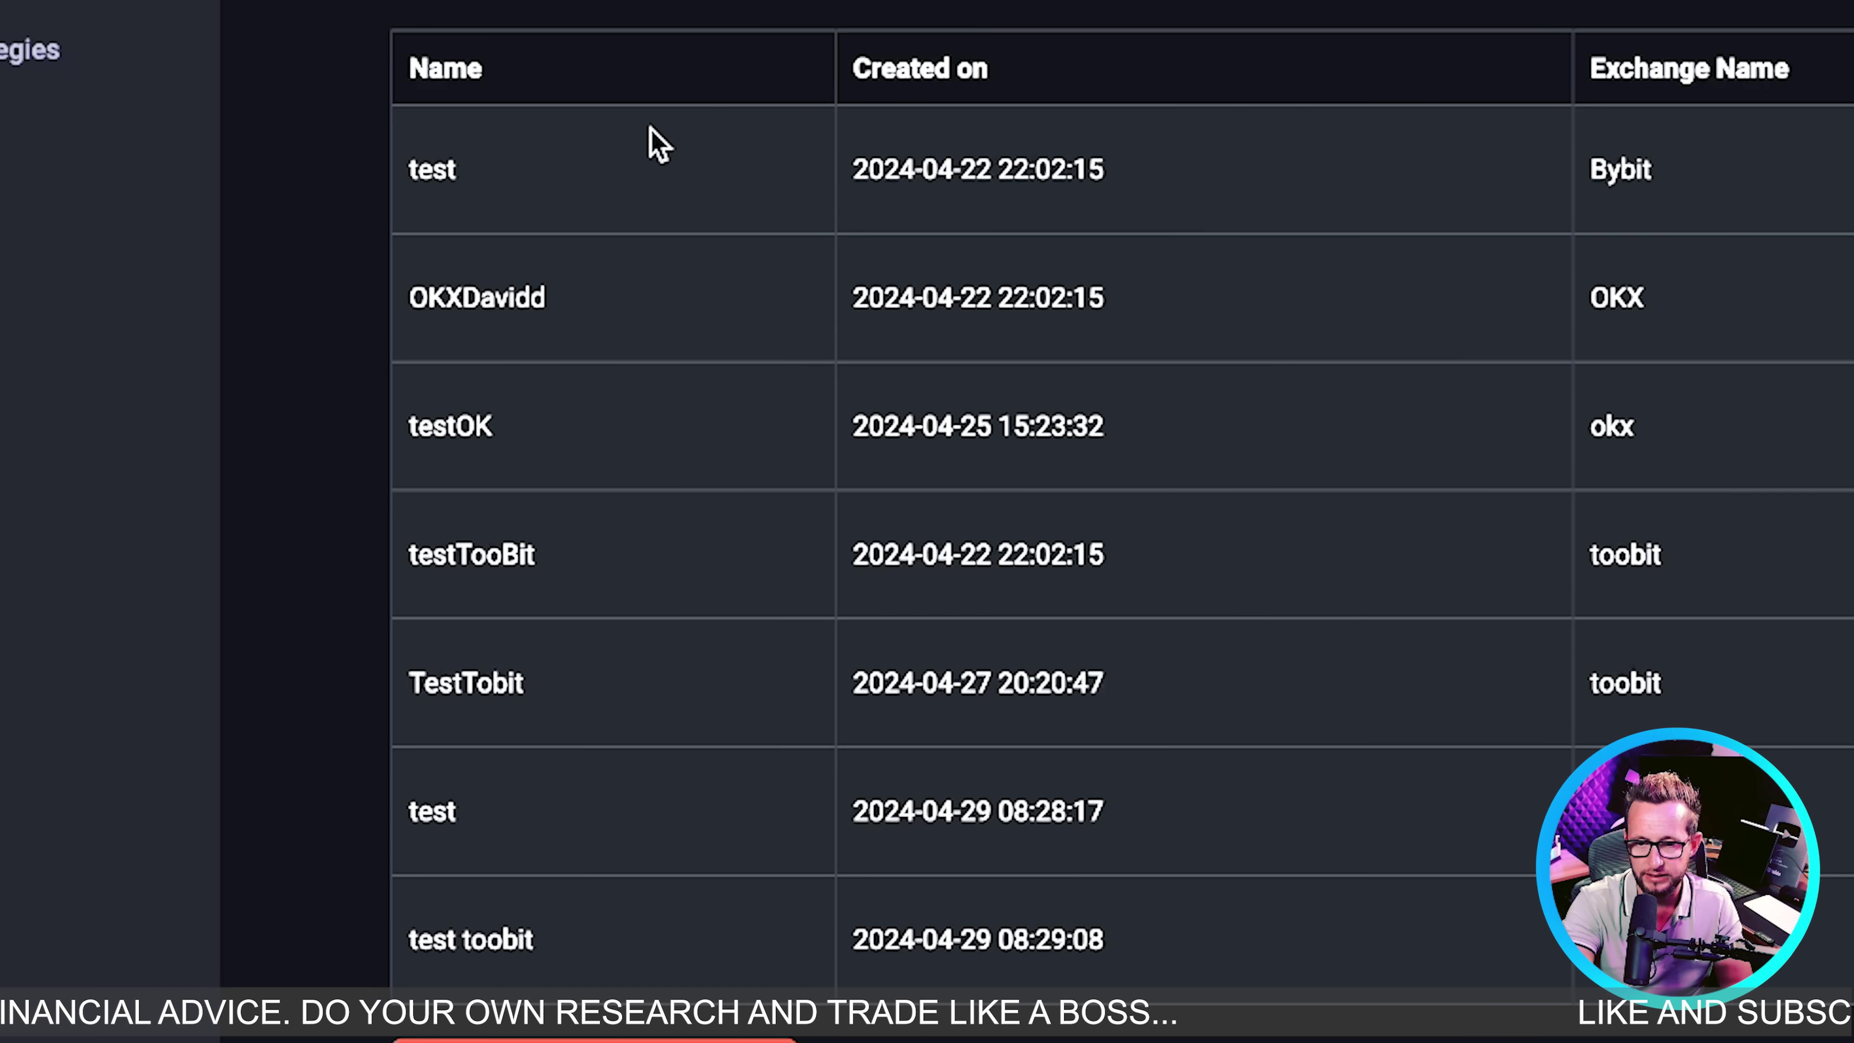
scroll(497, 364, "up", 1)
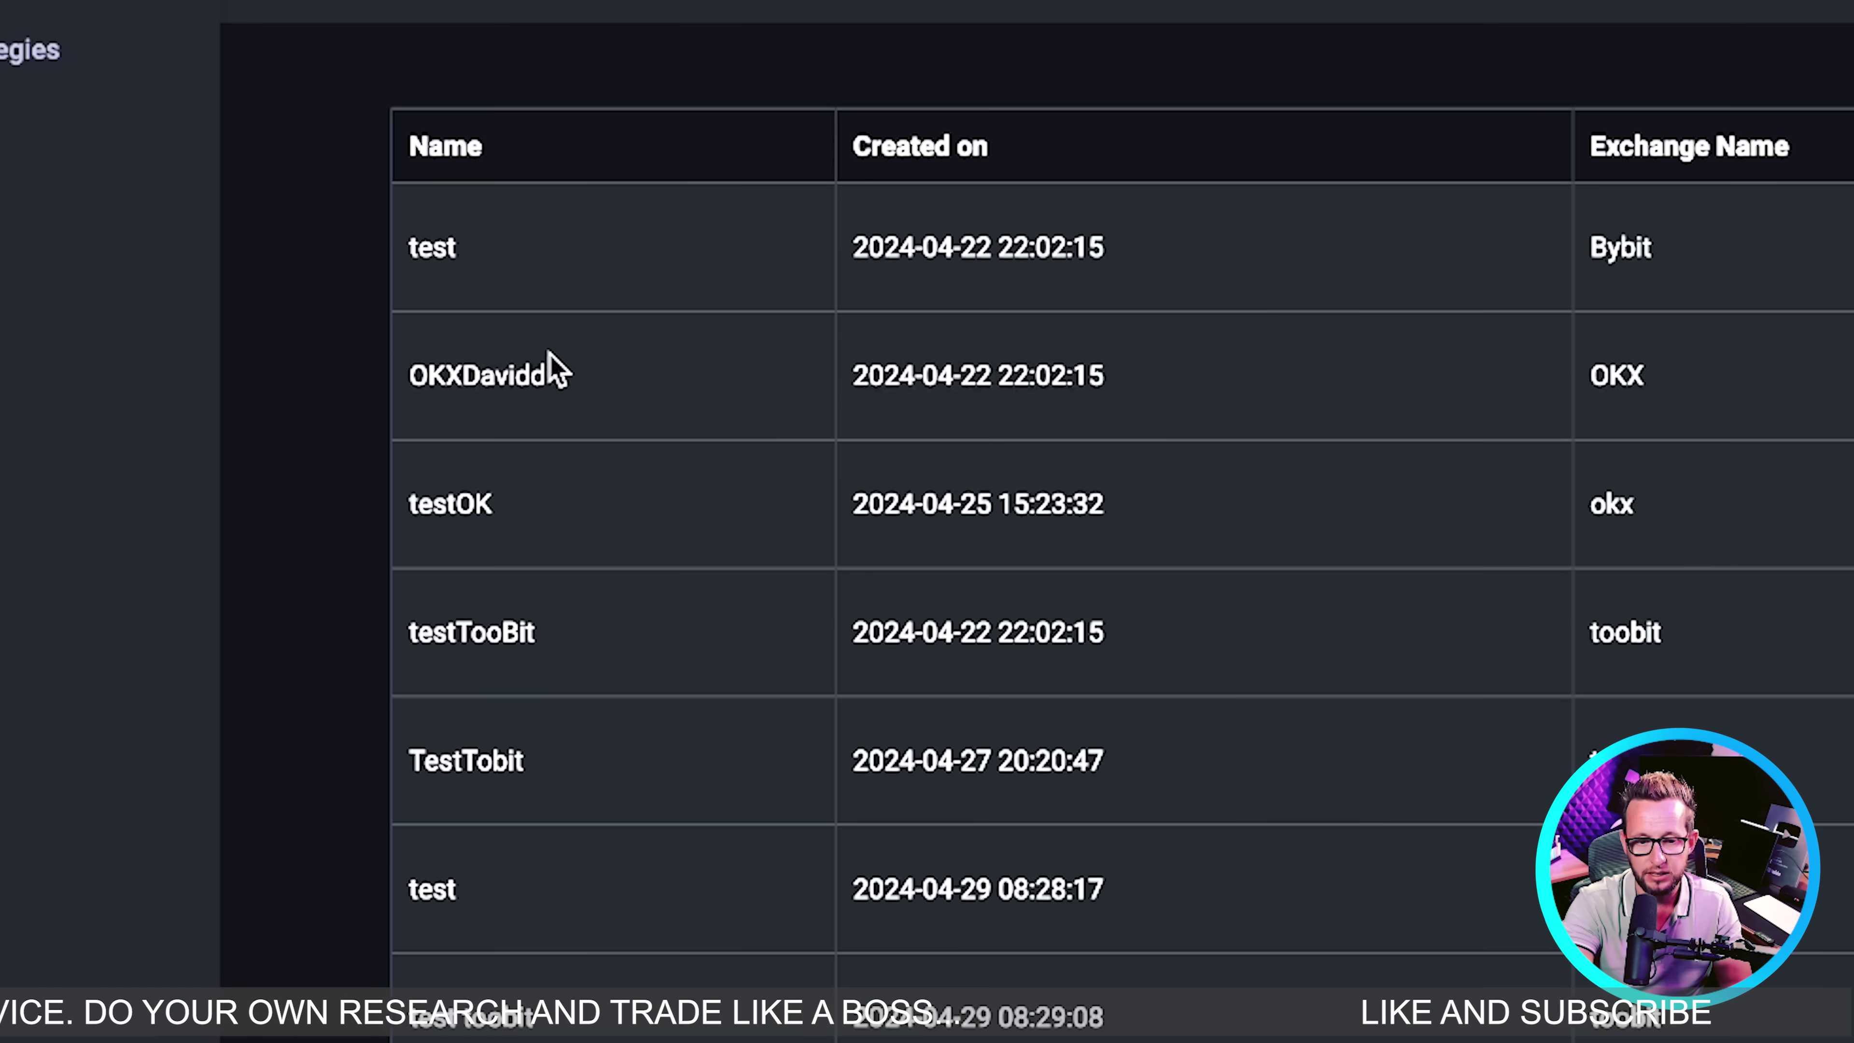
scroll(546, 157, "up", 1)
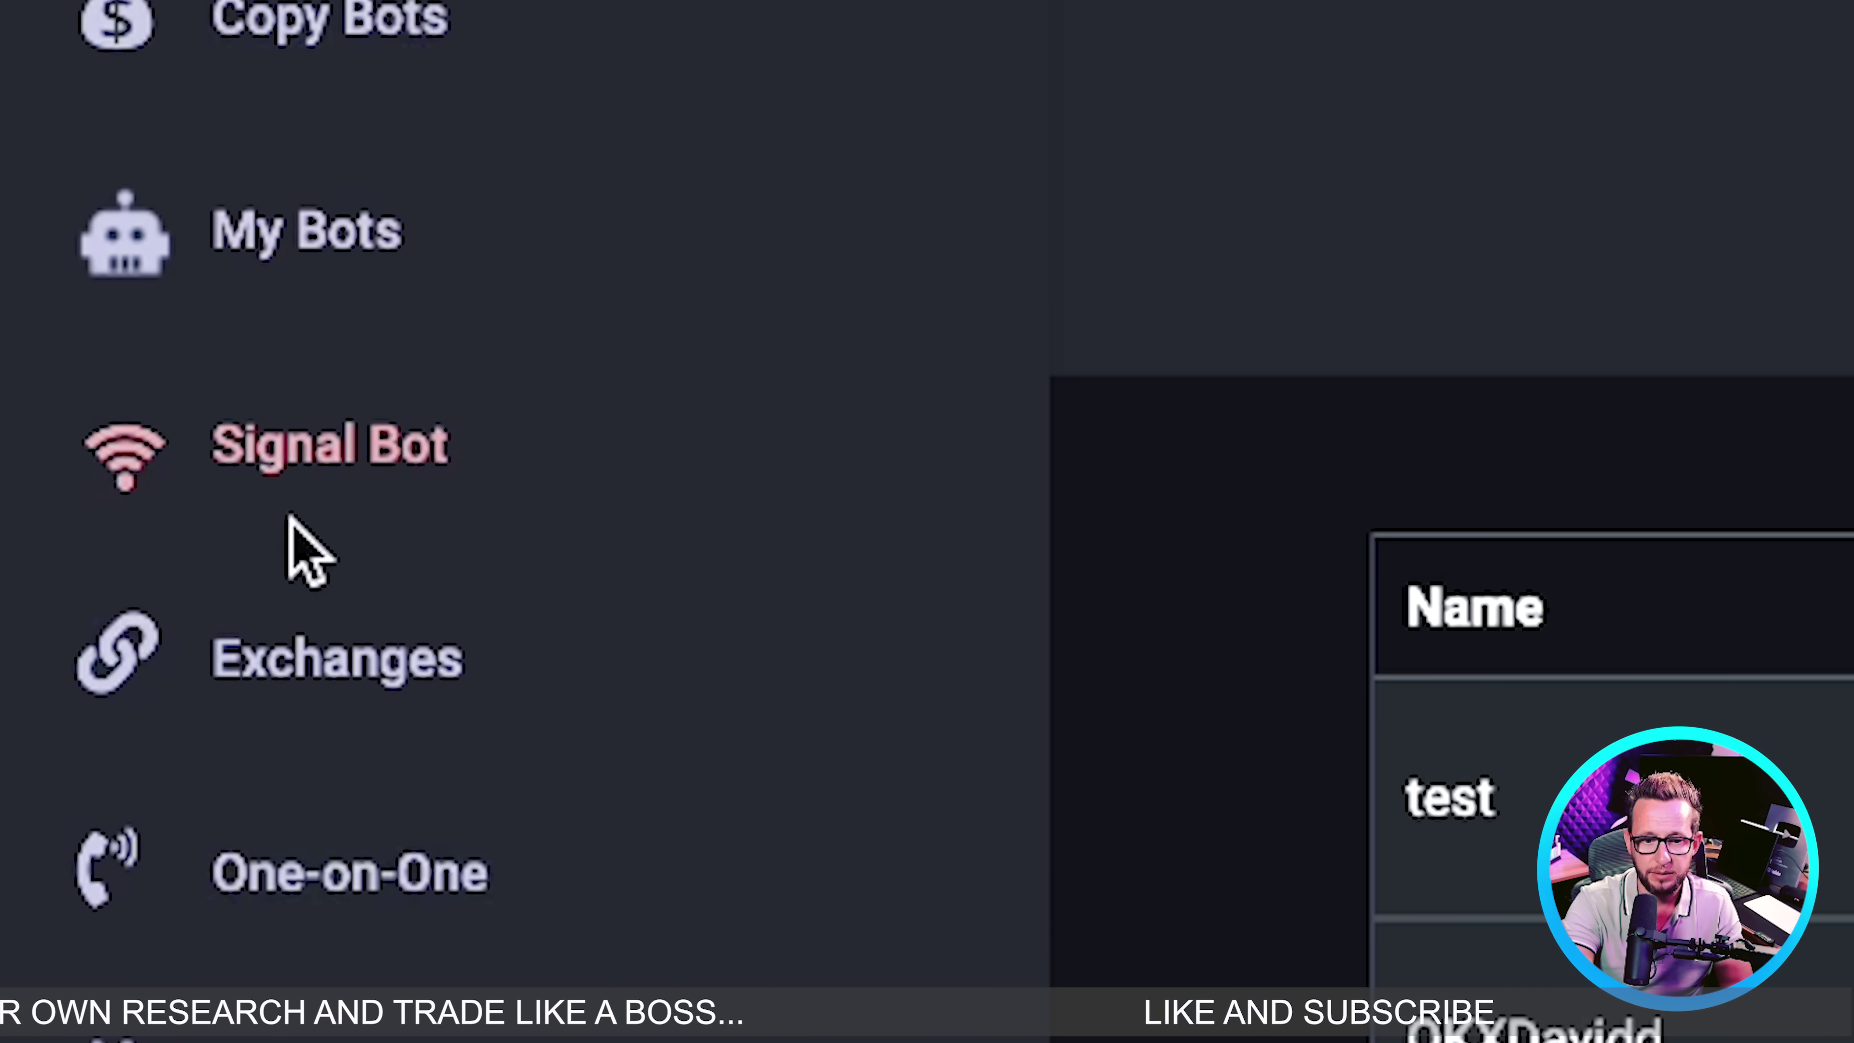
left_click(438, 472)
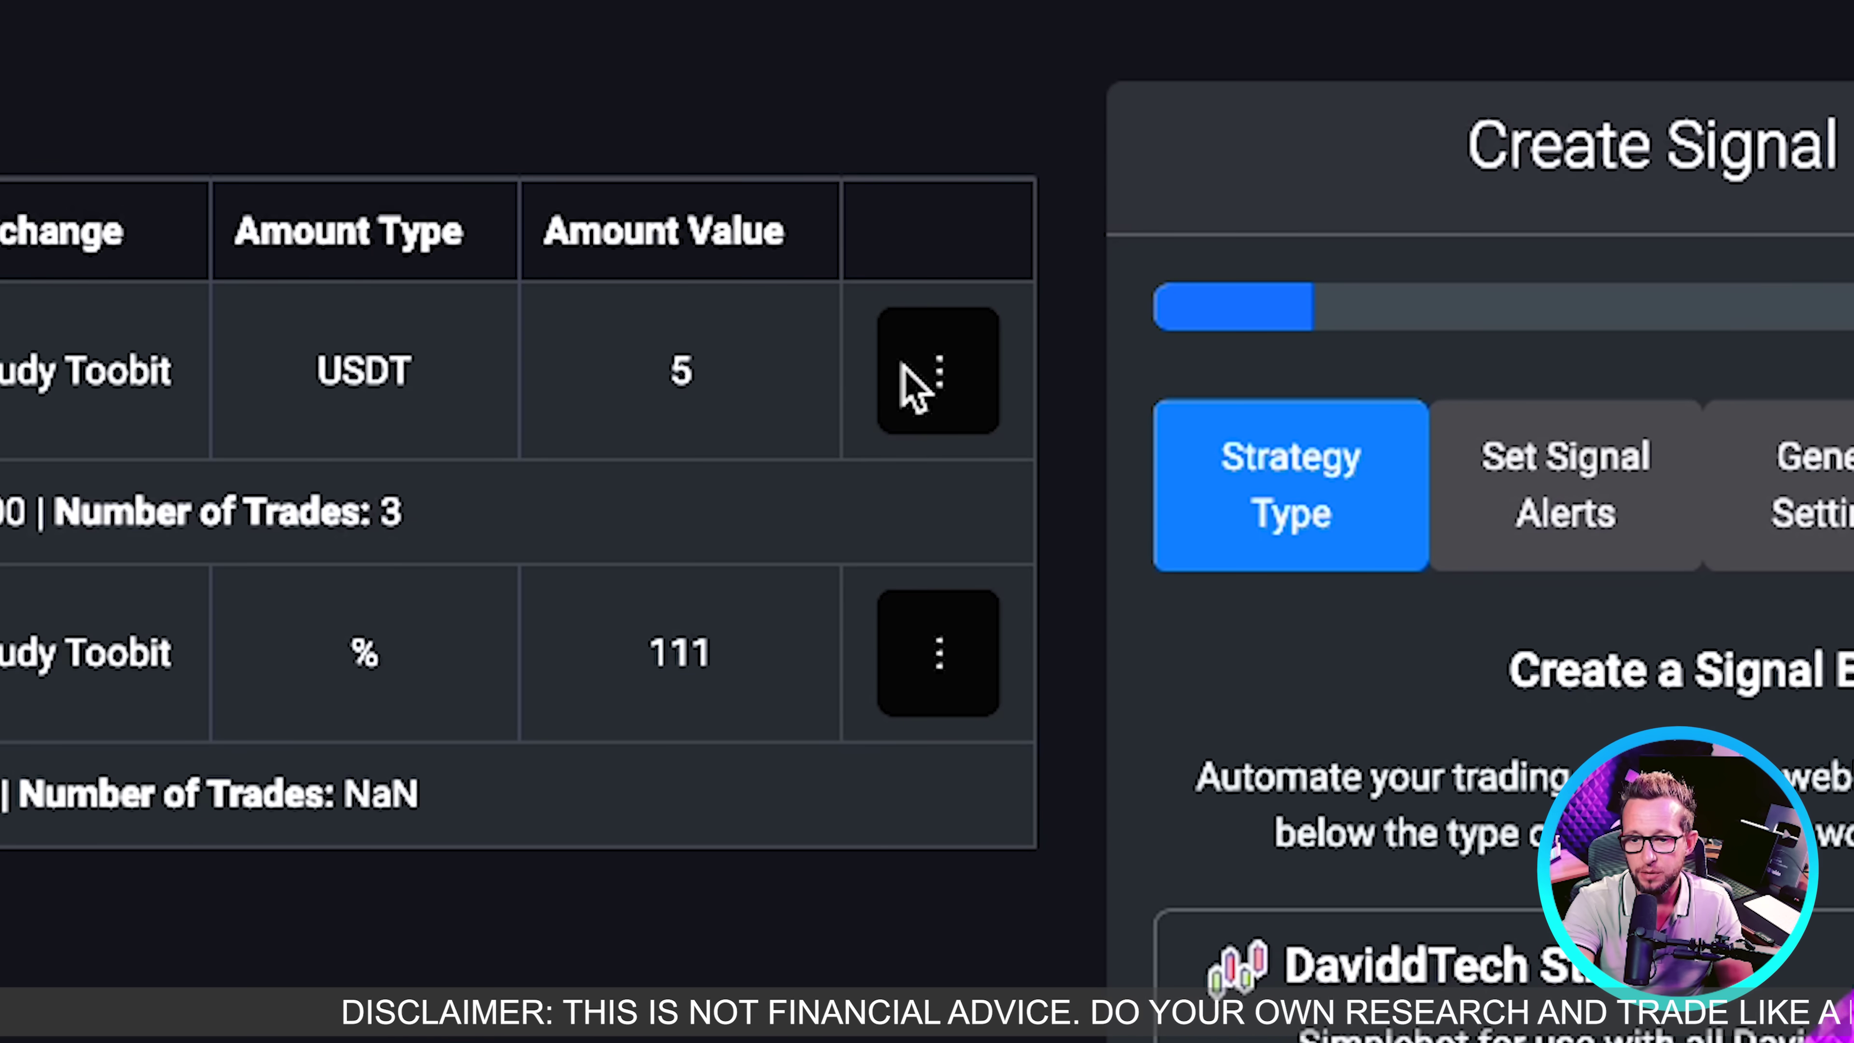
View the first bot's Edit/Pause/Delete actions, dismiss them, and scroll down to Create Signal Bot.
left_click(1697, 355)
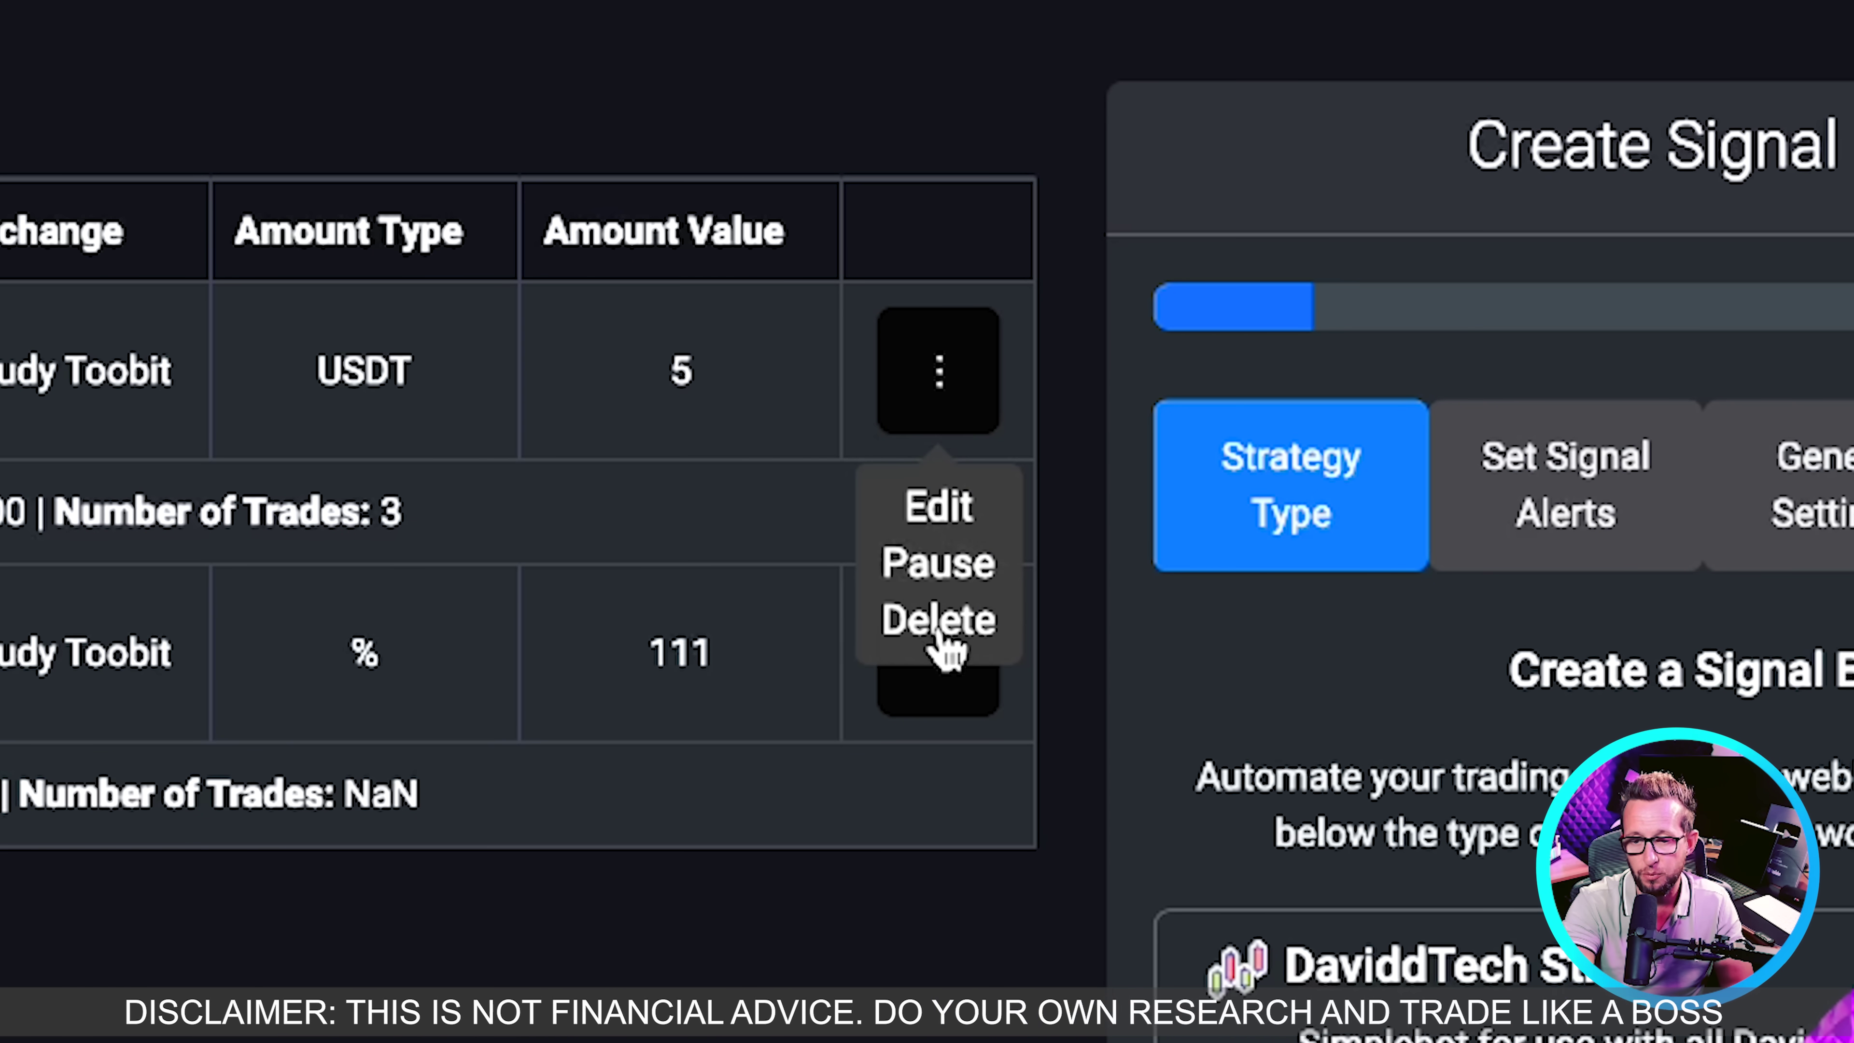
left_click(496, 476)
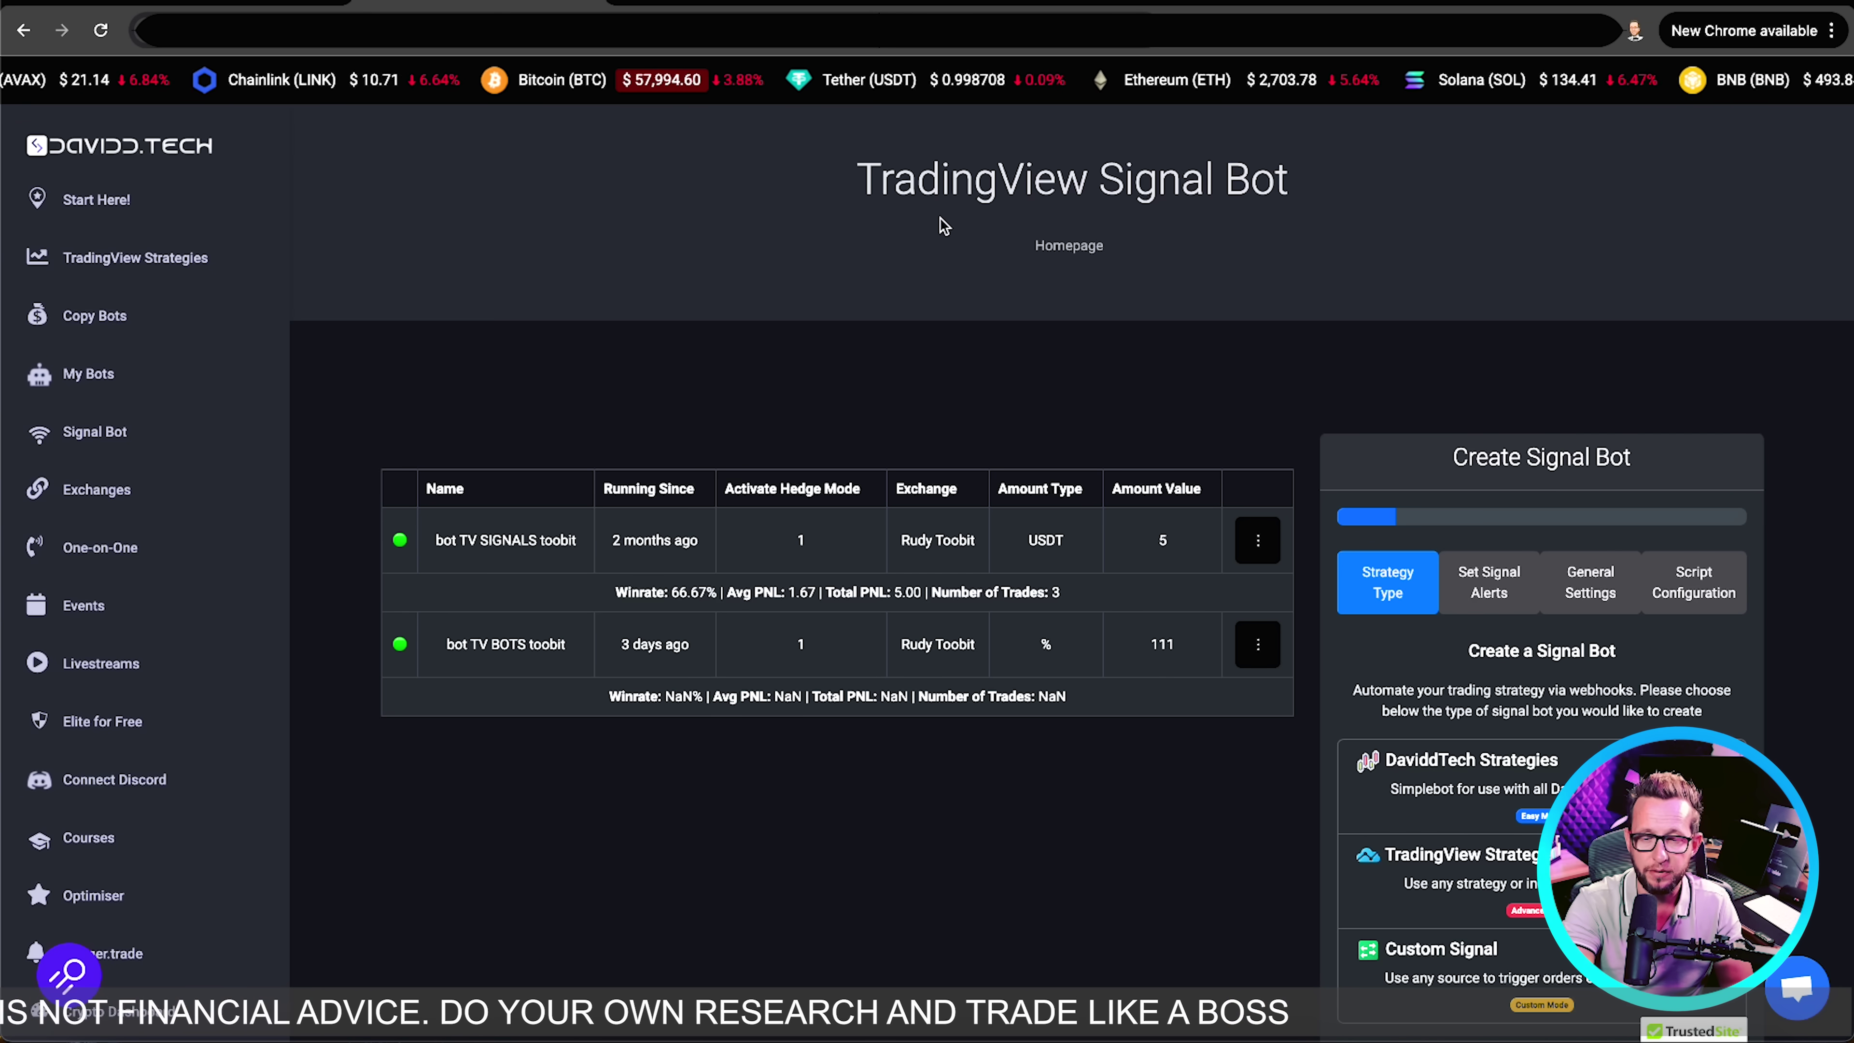
scroll(919, 207, "down", 1)
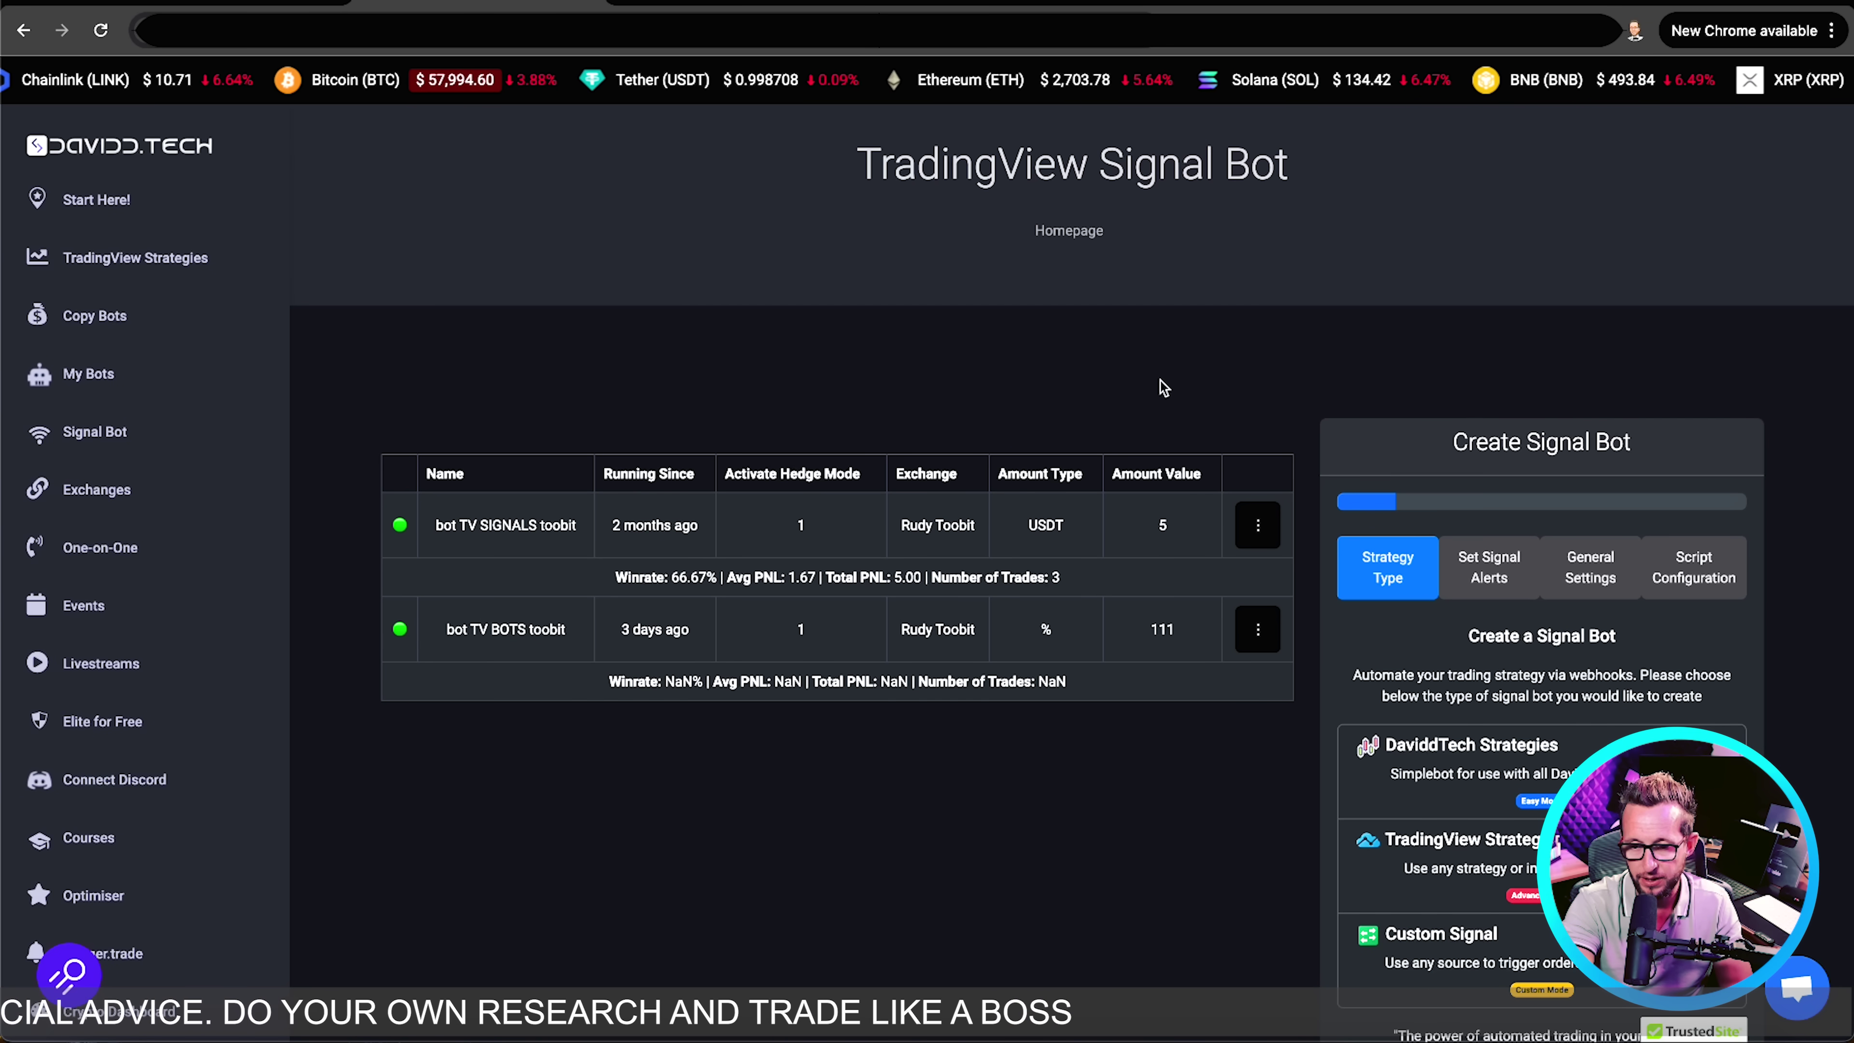
scroll(1152, 365, "down", 1)
scroll(1168, 438, "down", 3)
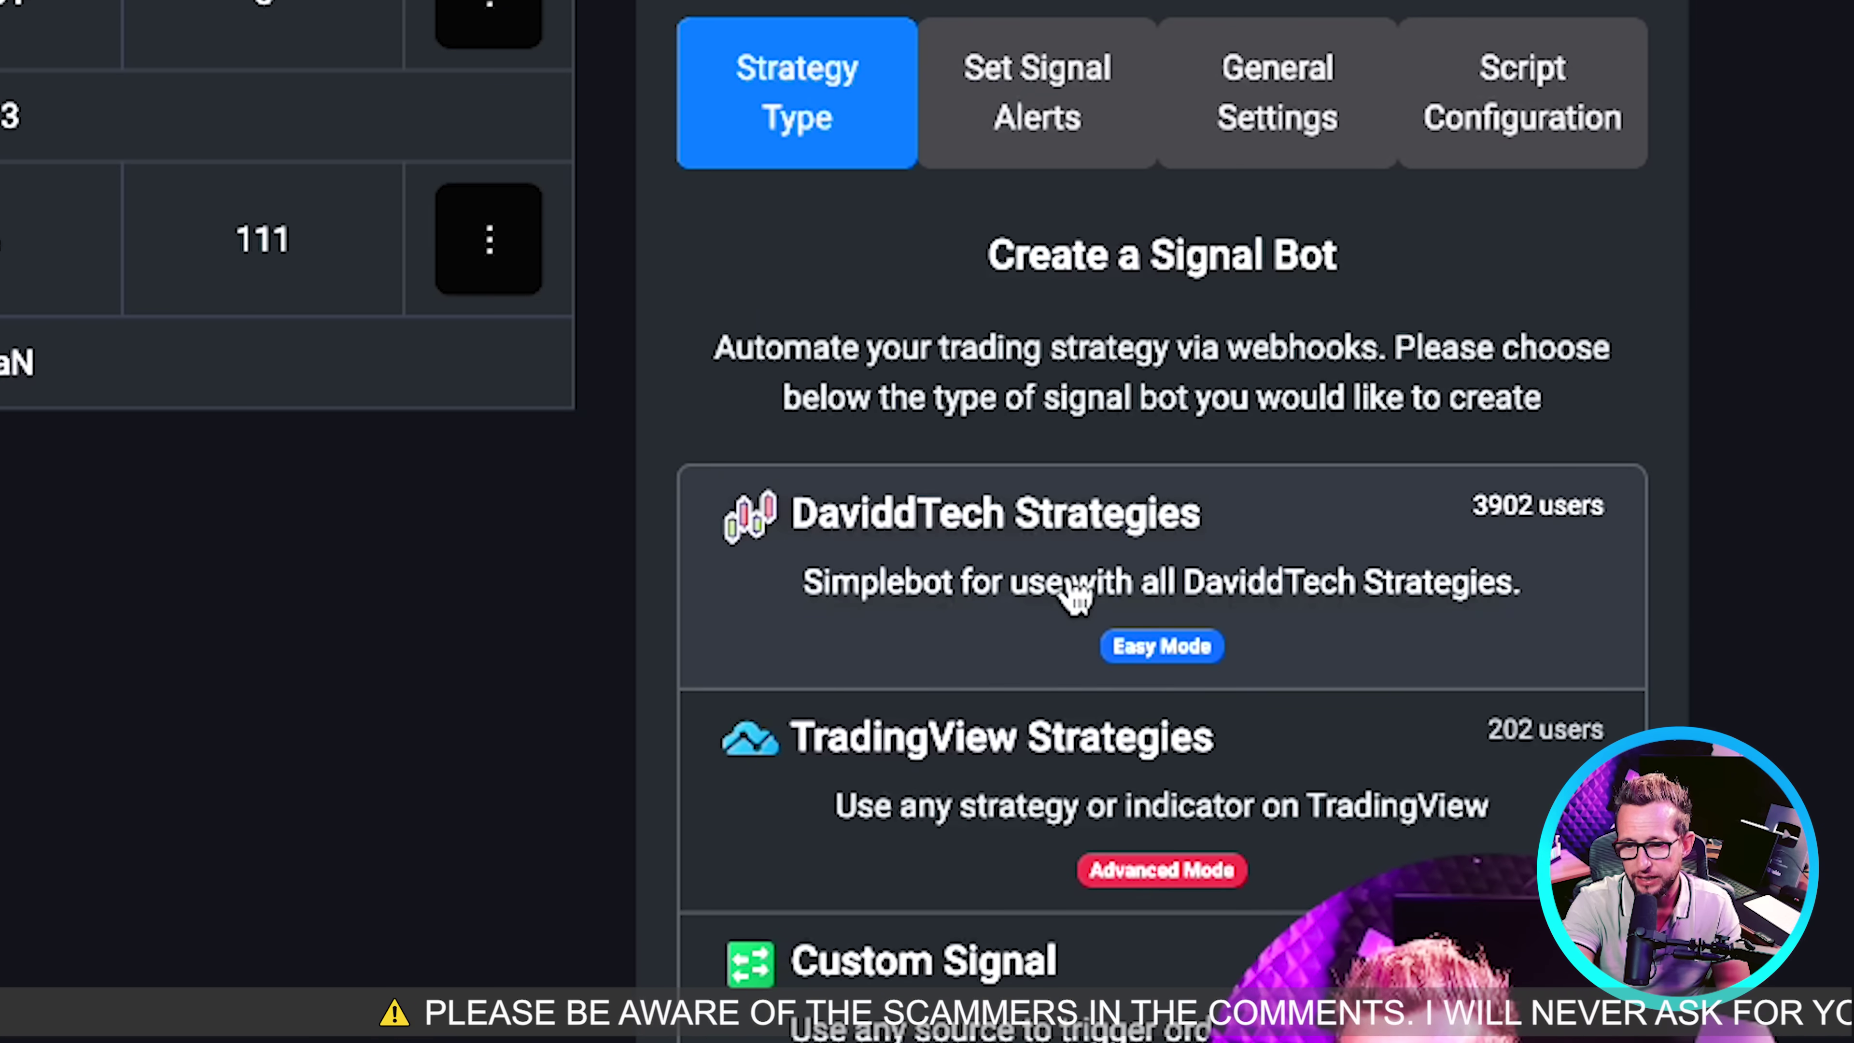
Start a DaviddTech Strategies bot, copy its webhook URL, and view the strategy's TradingView backtest.
left_click(1072, 591)
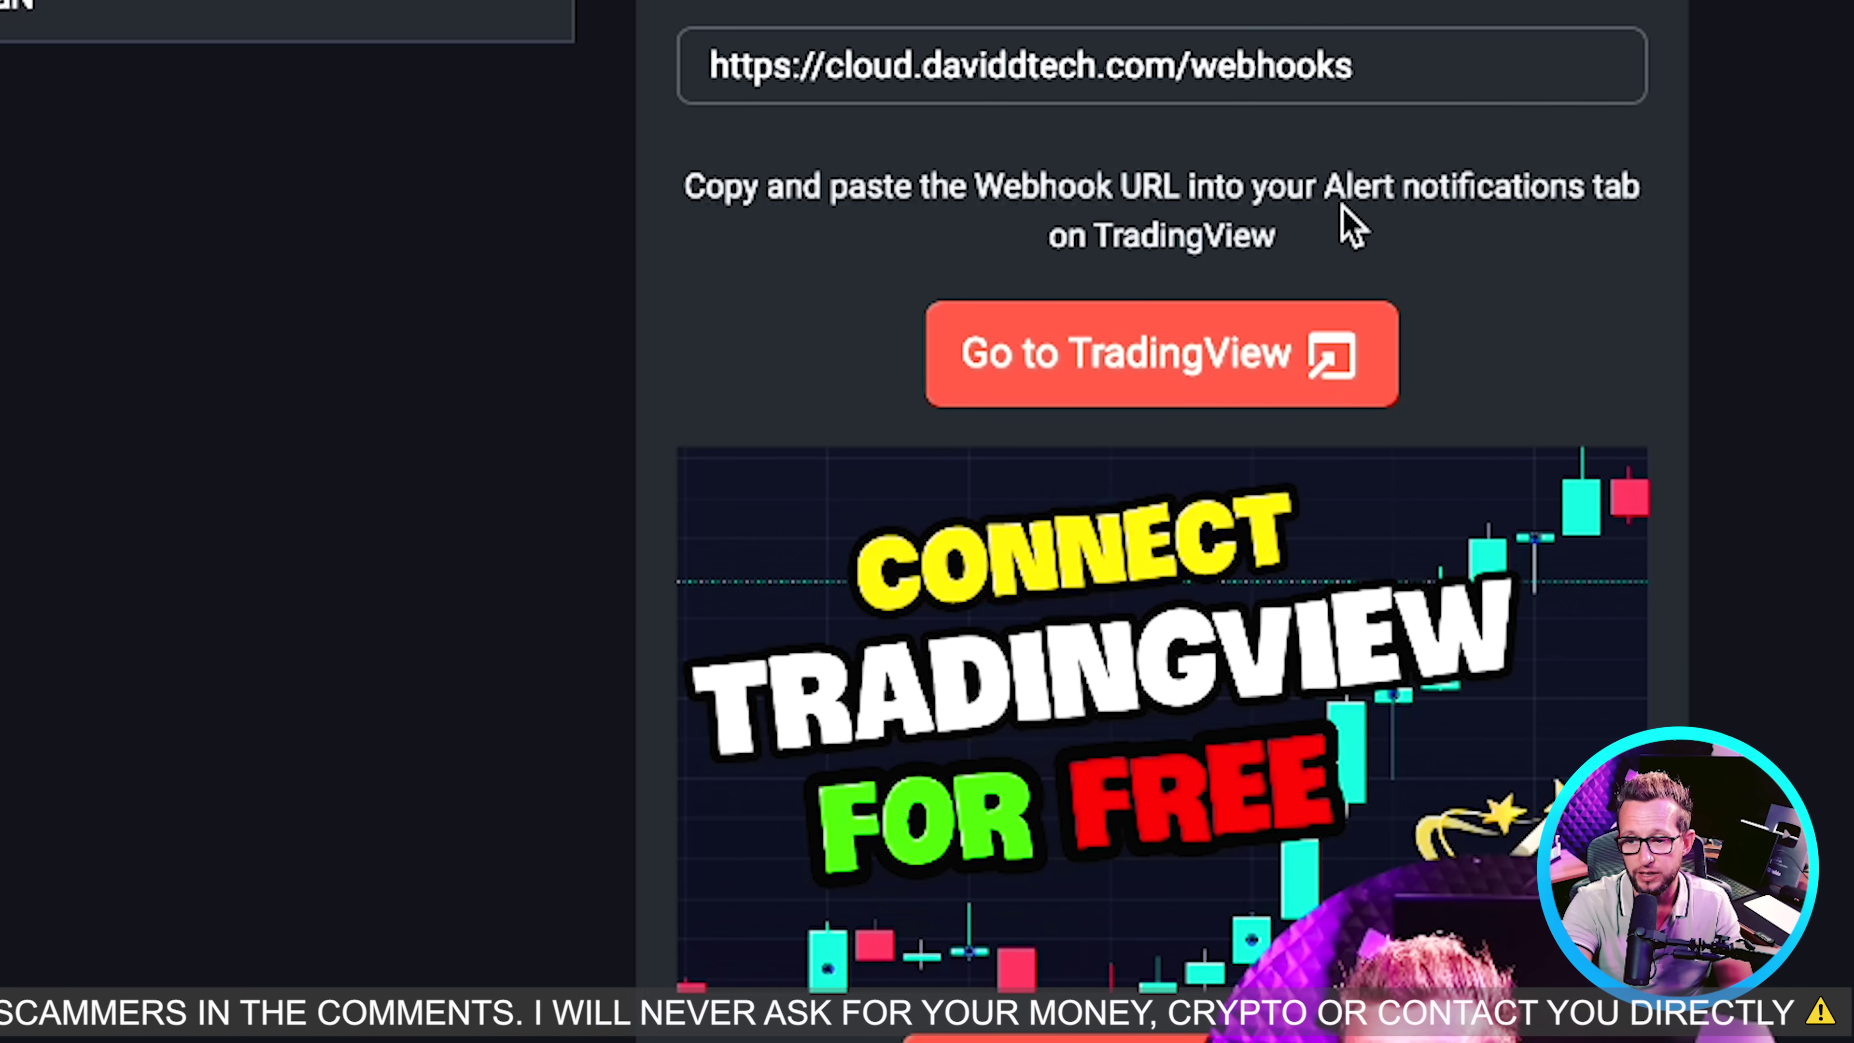
key("Tab")
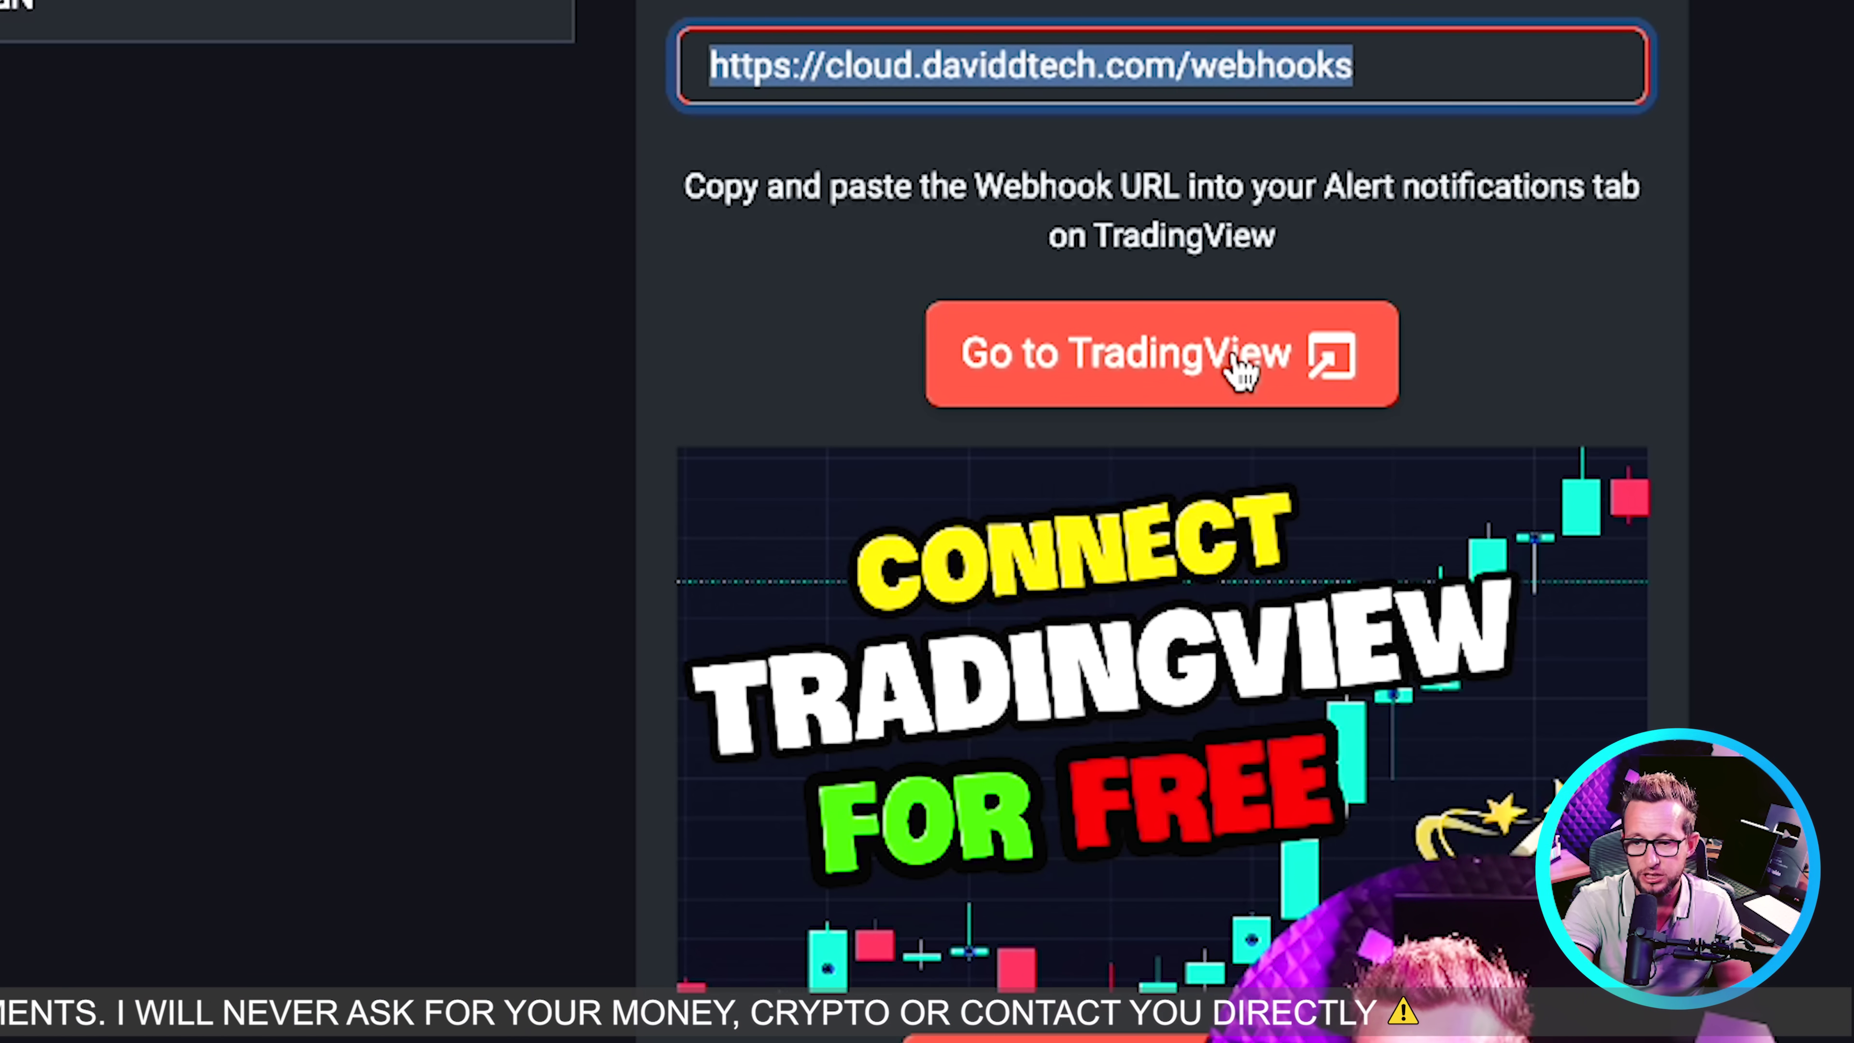
left_click(1234, 358)
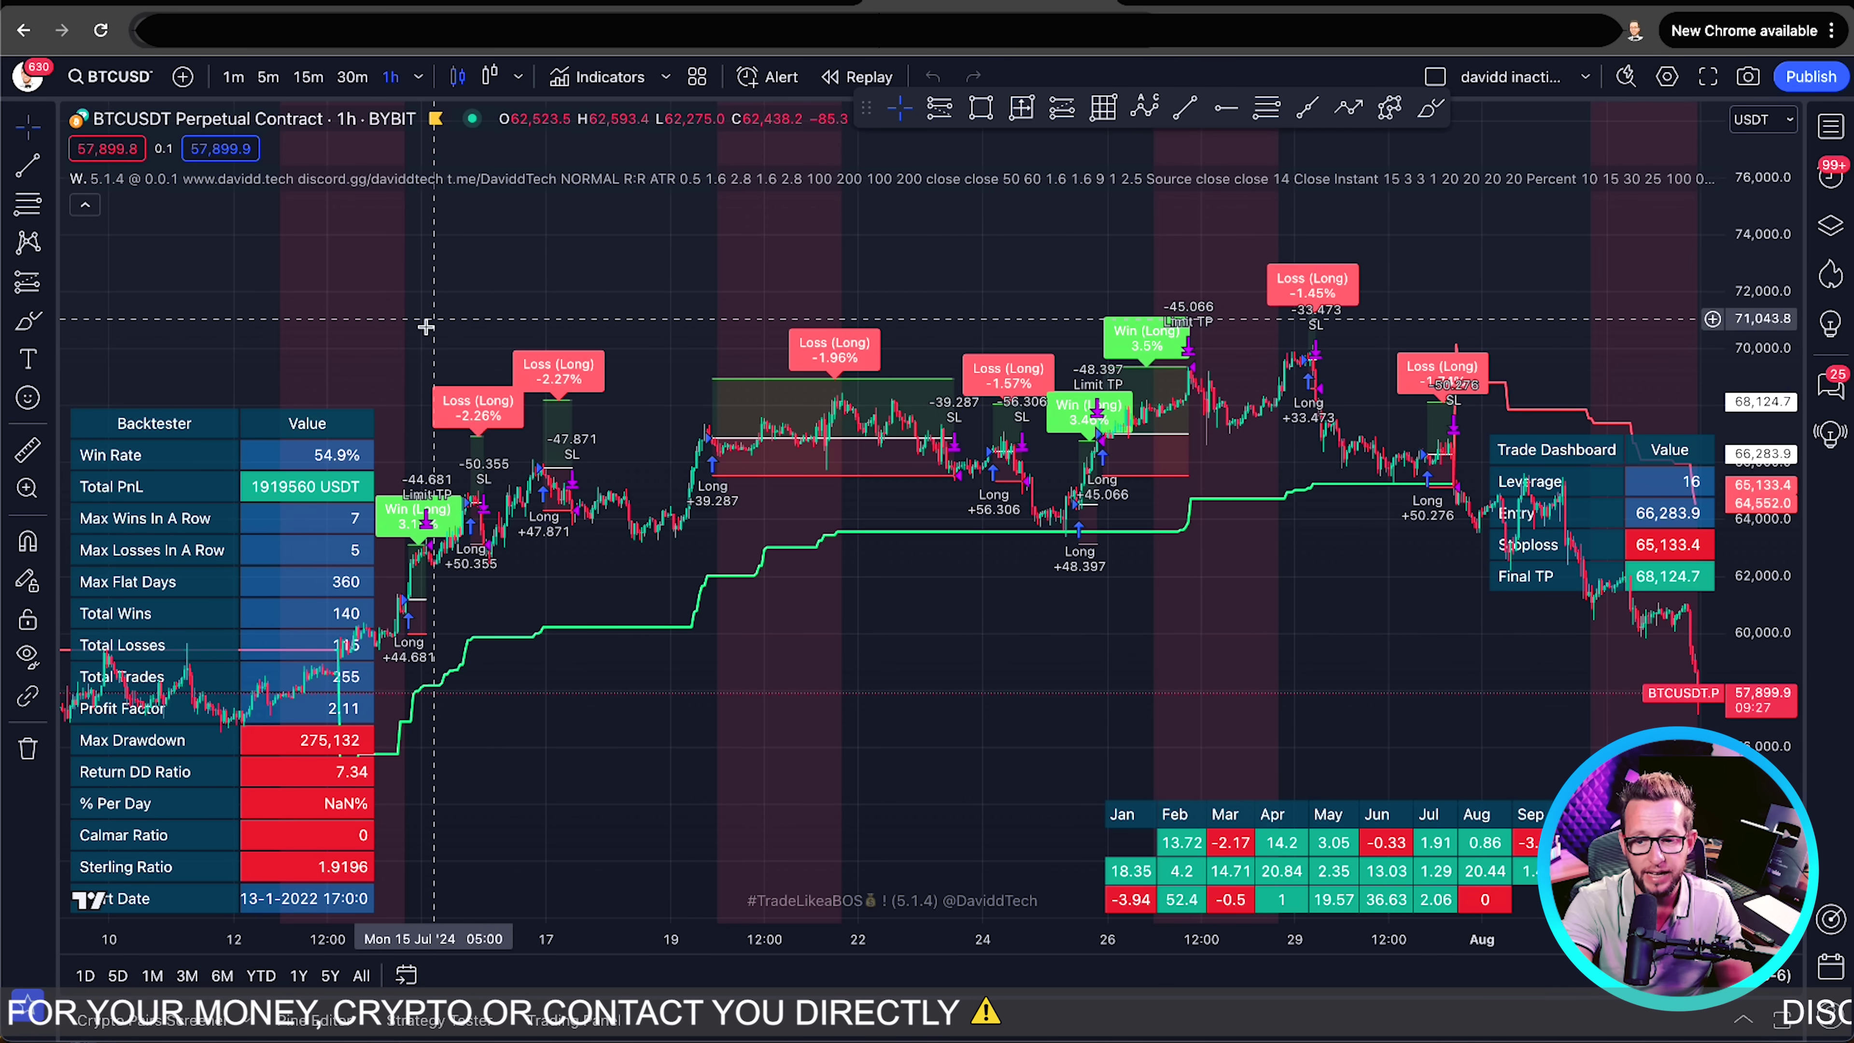
left_click(1741, 1022)
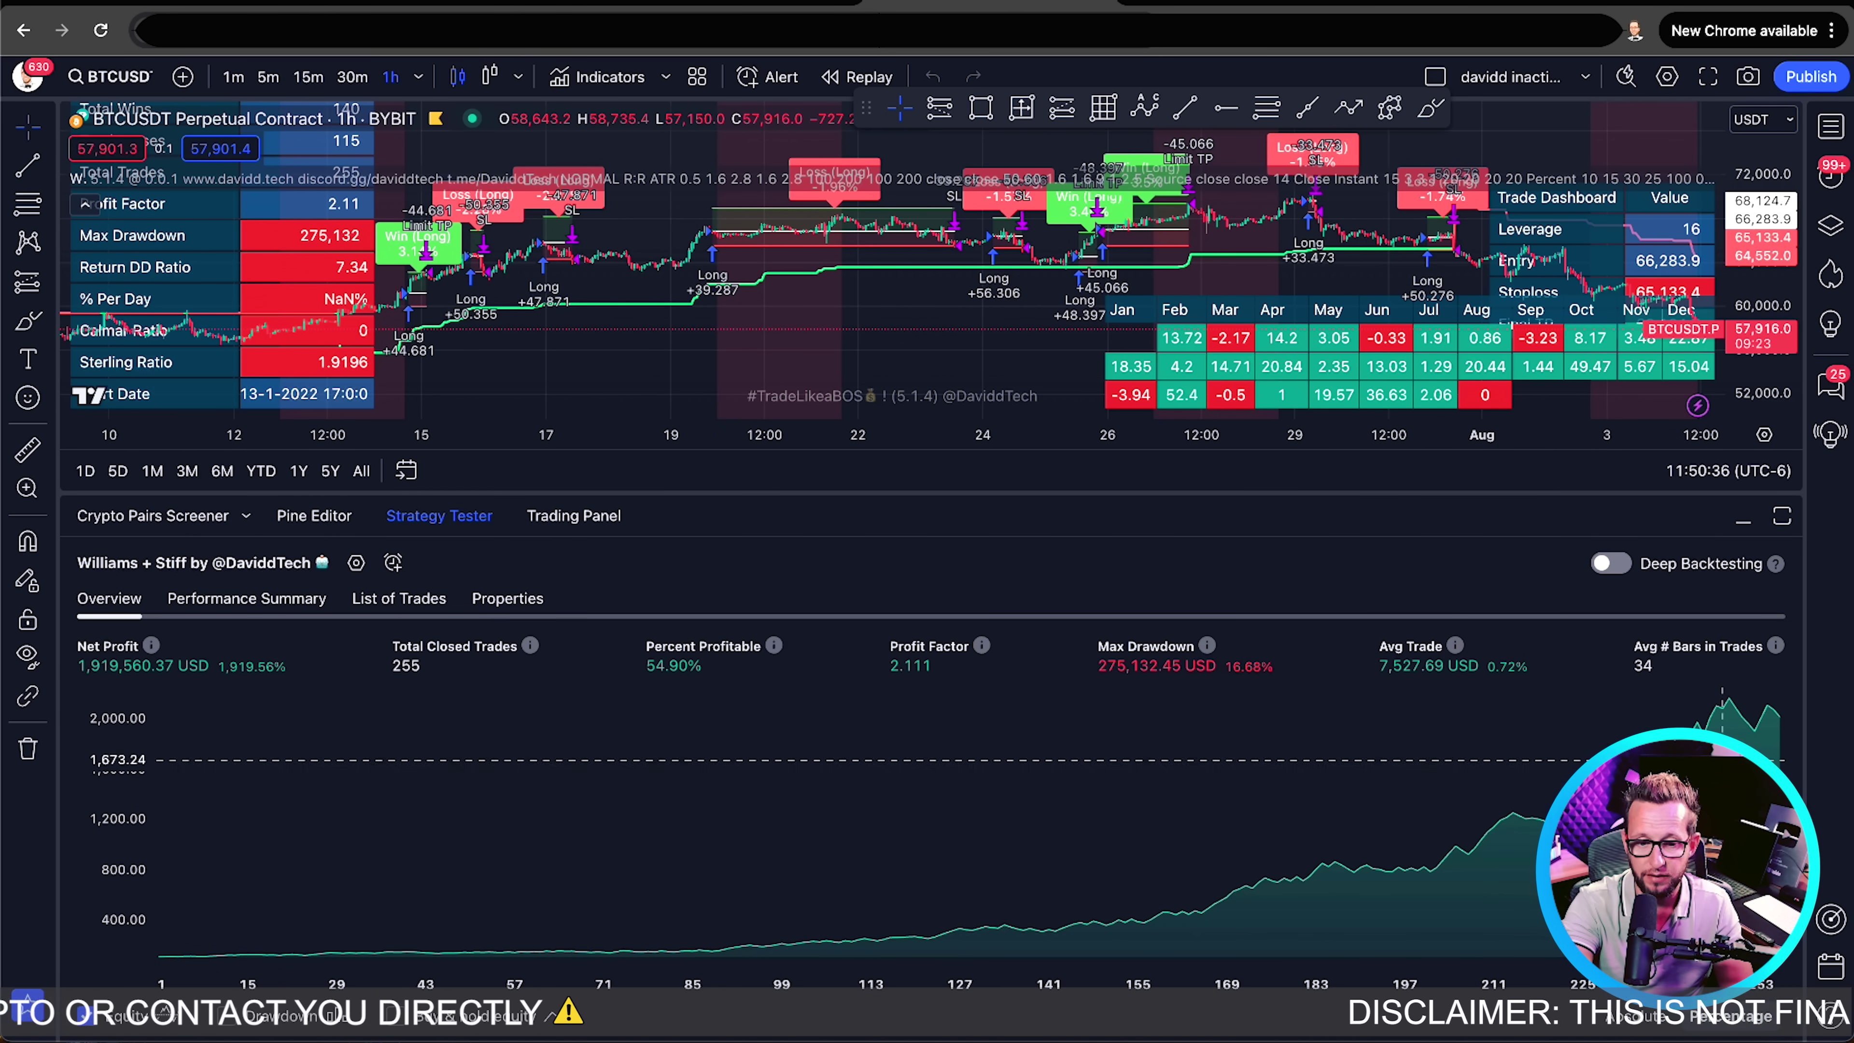
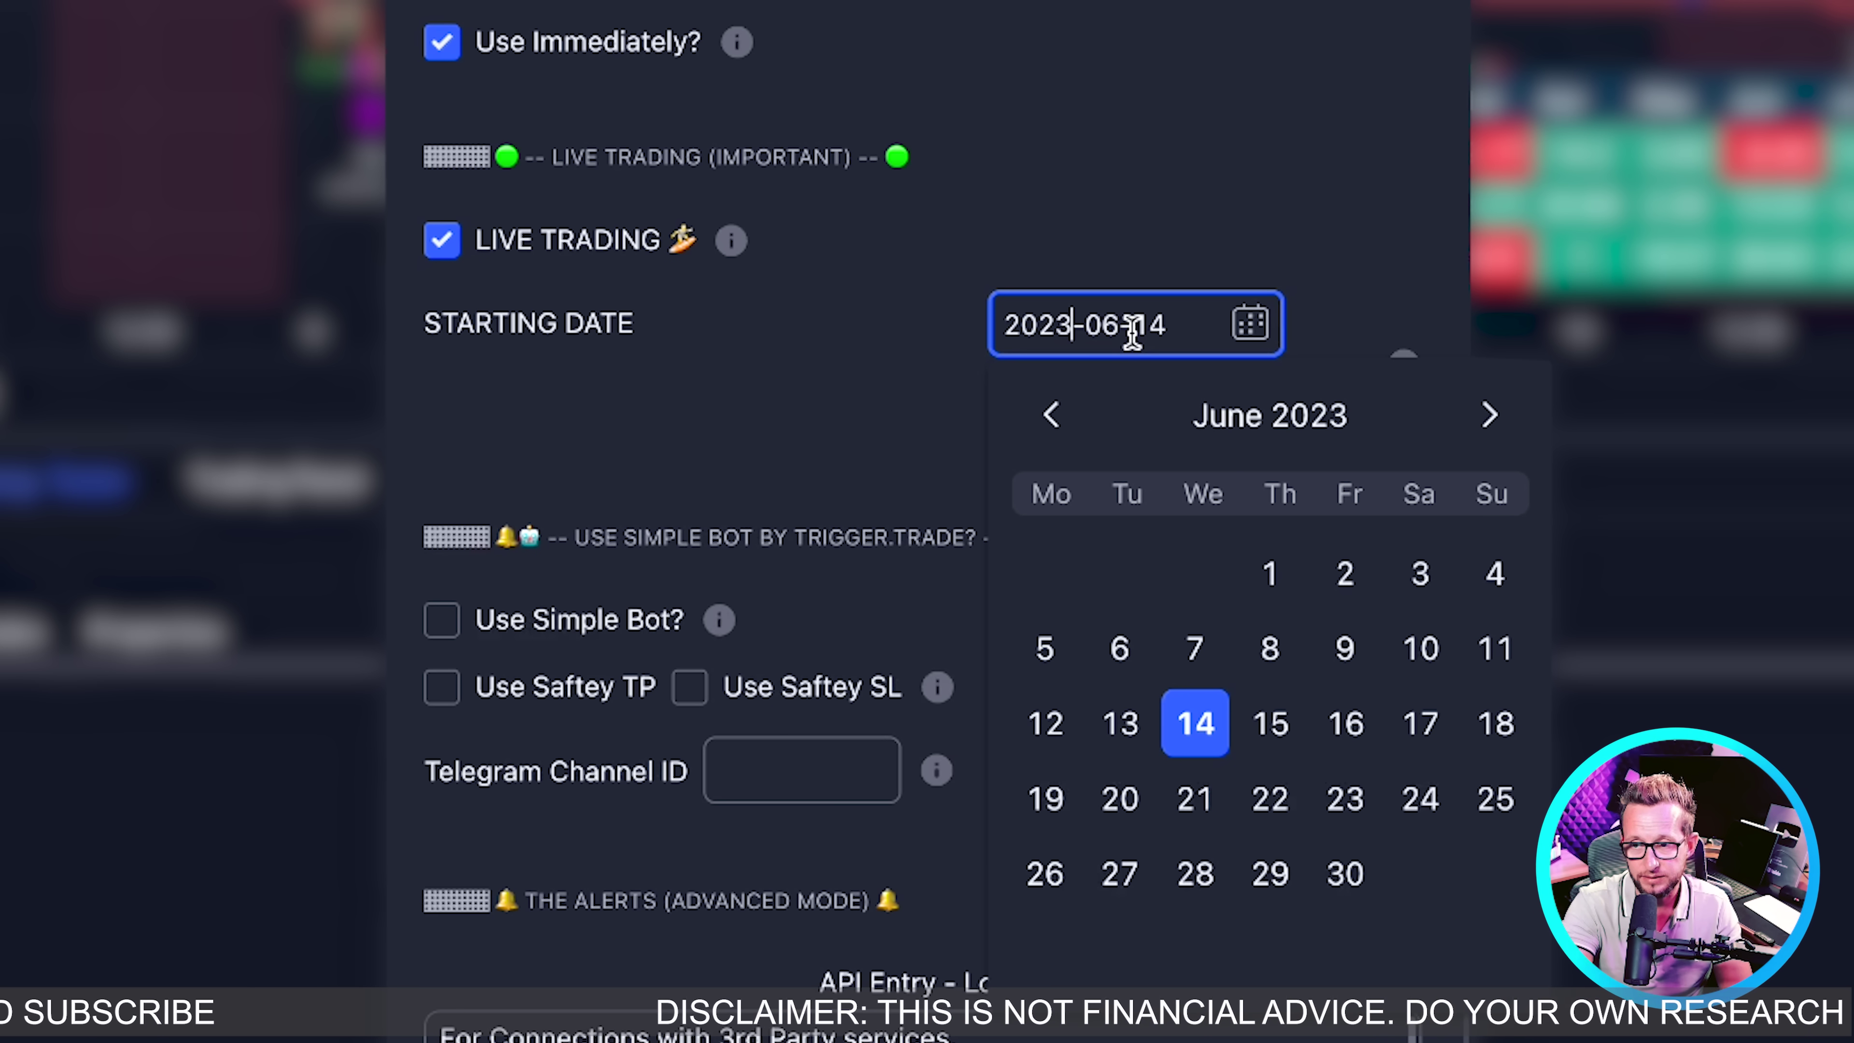
Set the strategy's starting date to 2024-08-04.
key("BackSpace")
type("4")
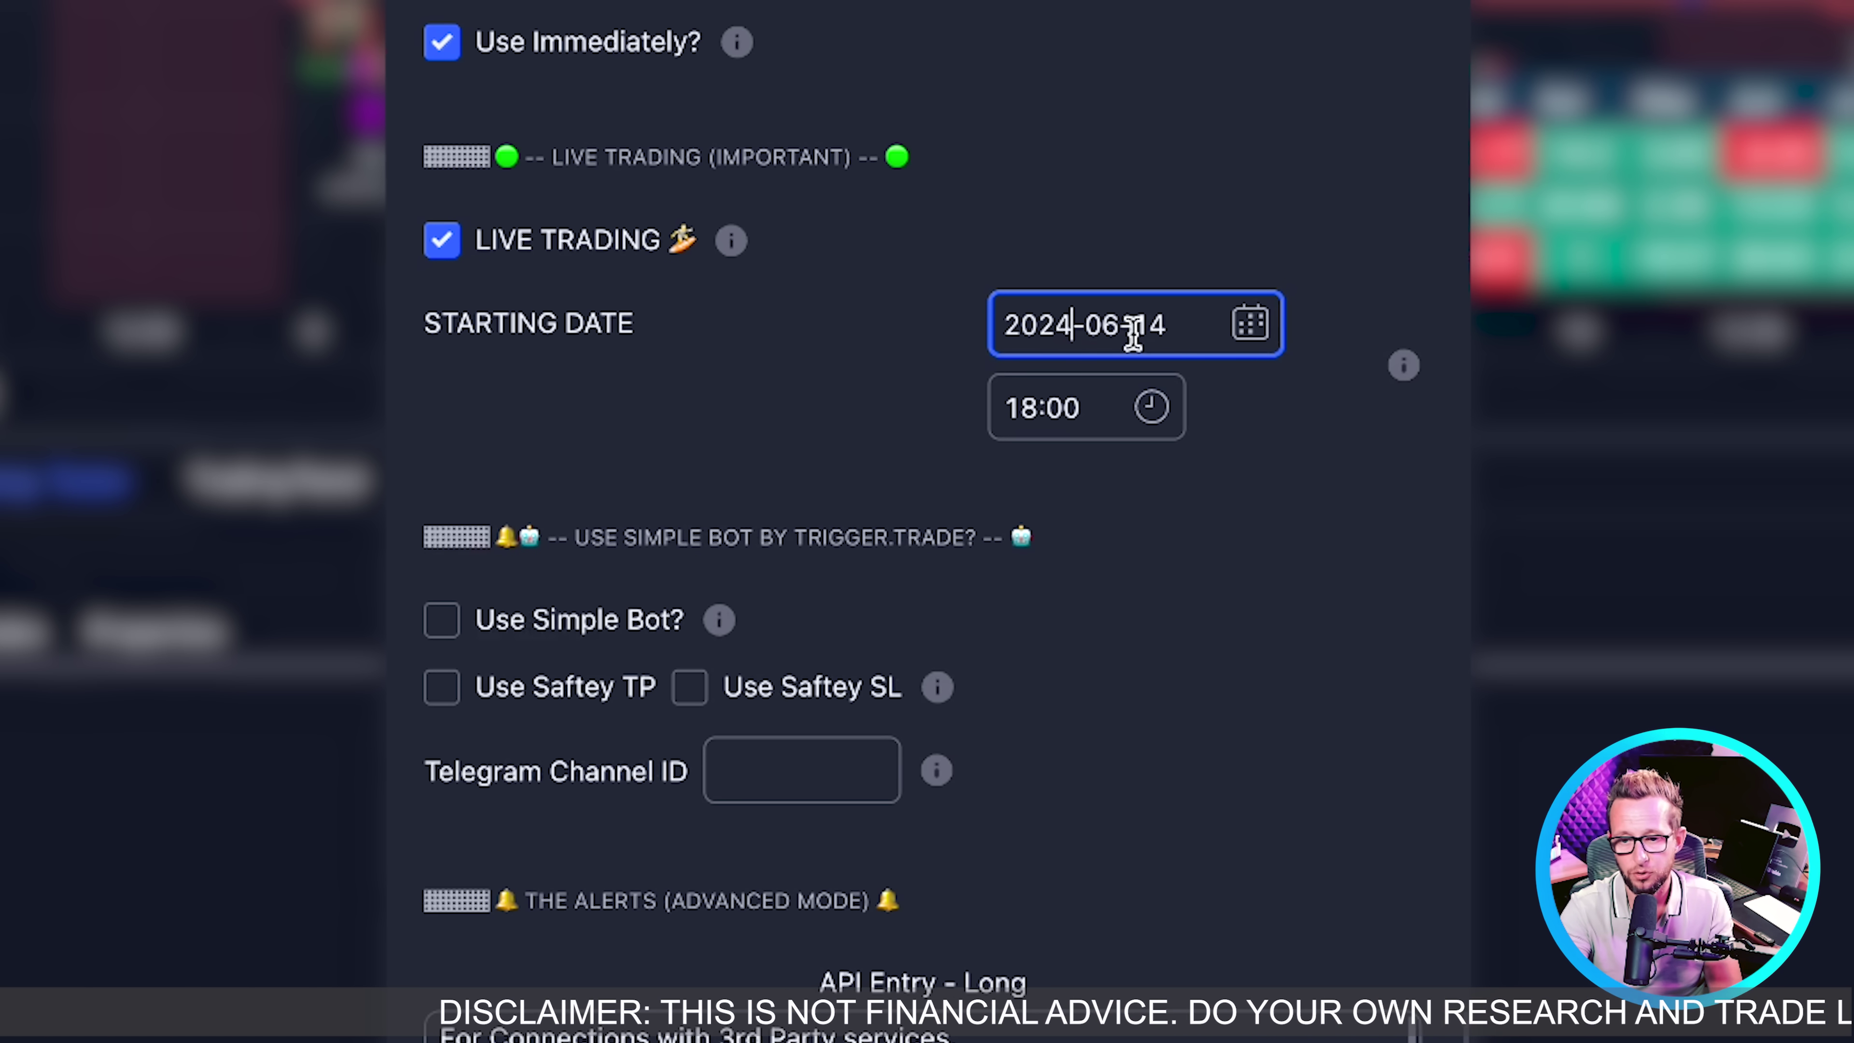
left_click(1105, 323)
type("08")
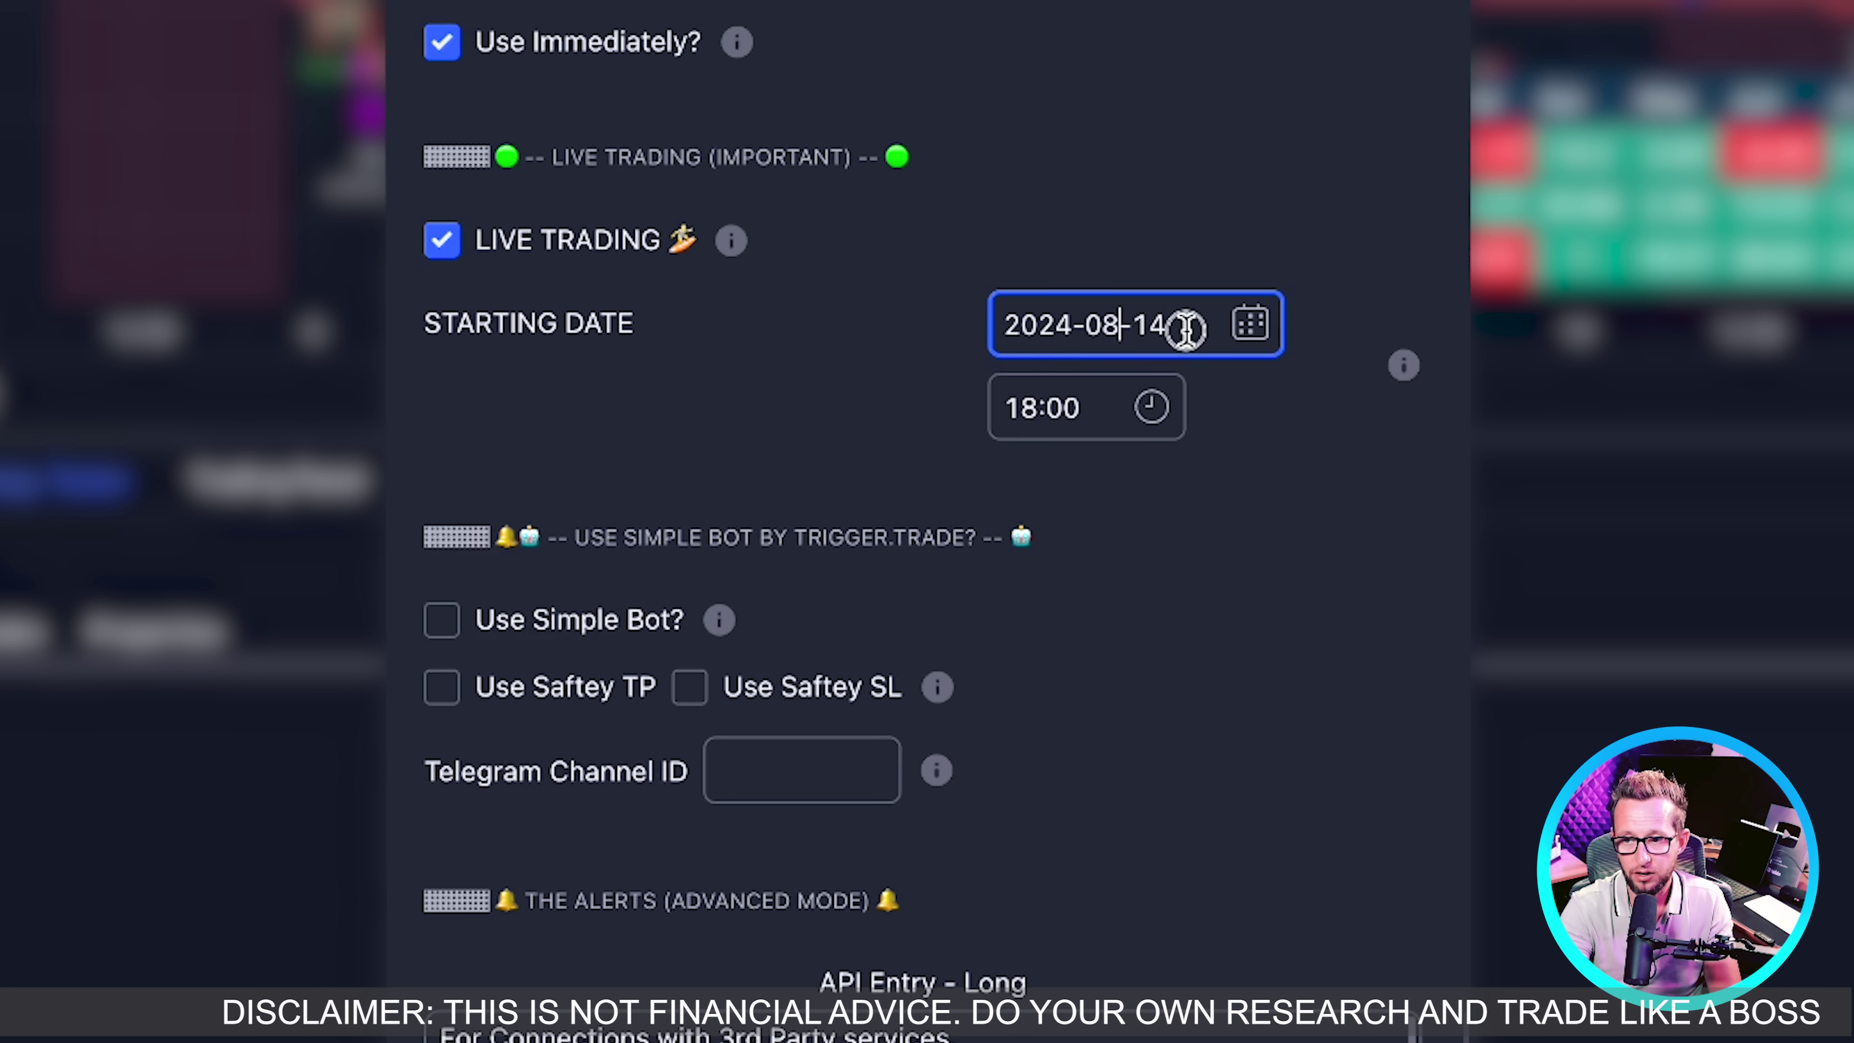
left_click(1184, 325)
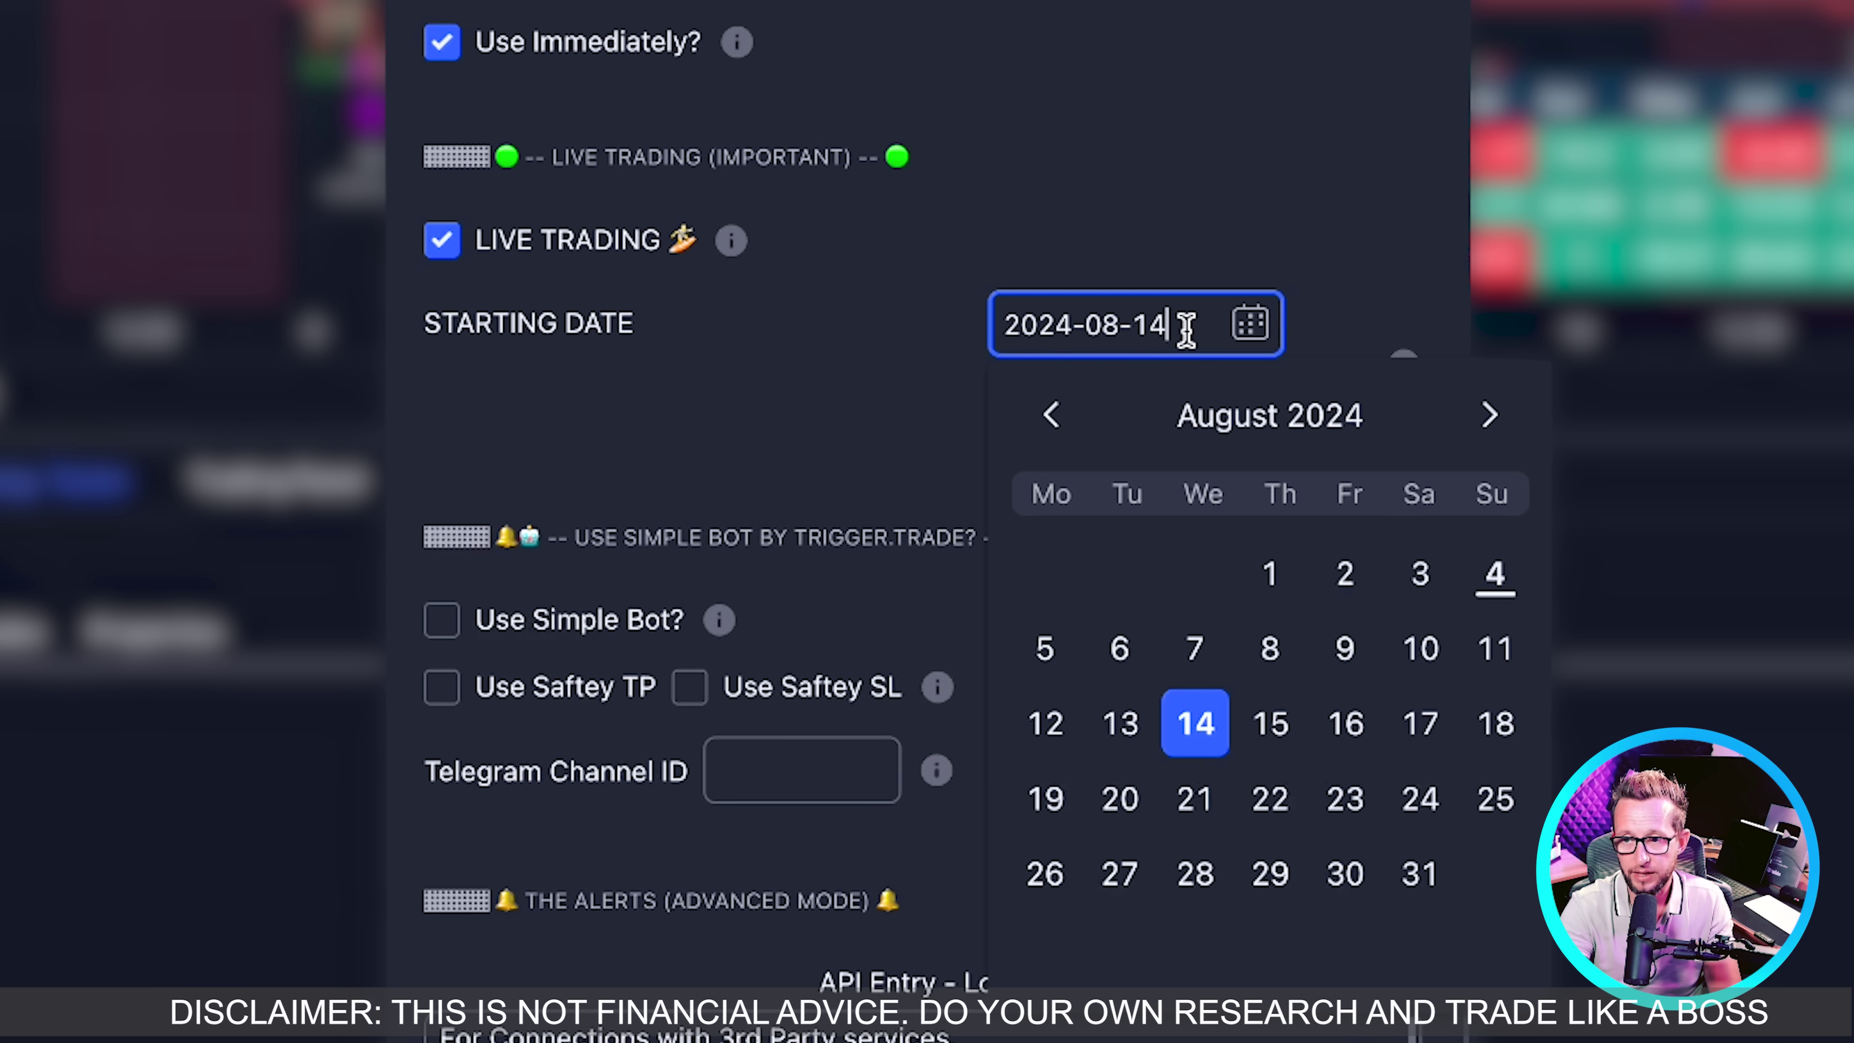
left_click(1494, 588)
Set the starting time to 20:00 and move the settings window aside to view the chart.
left_click(1087, 406)
scroll(1105, 752, "down", 5)
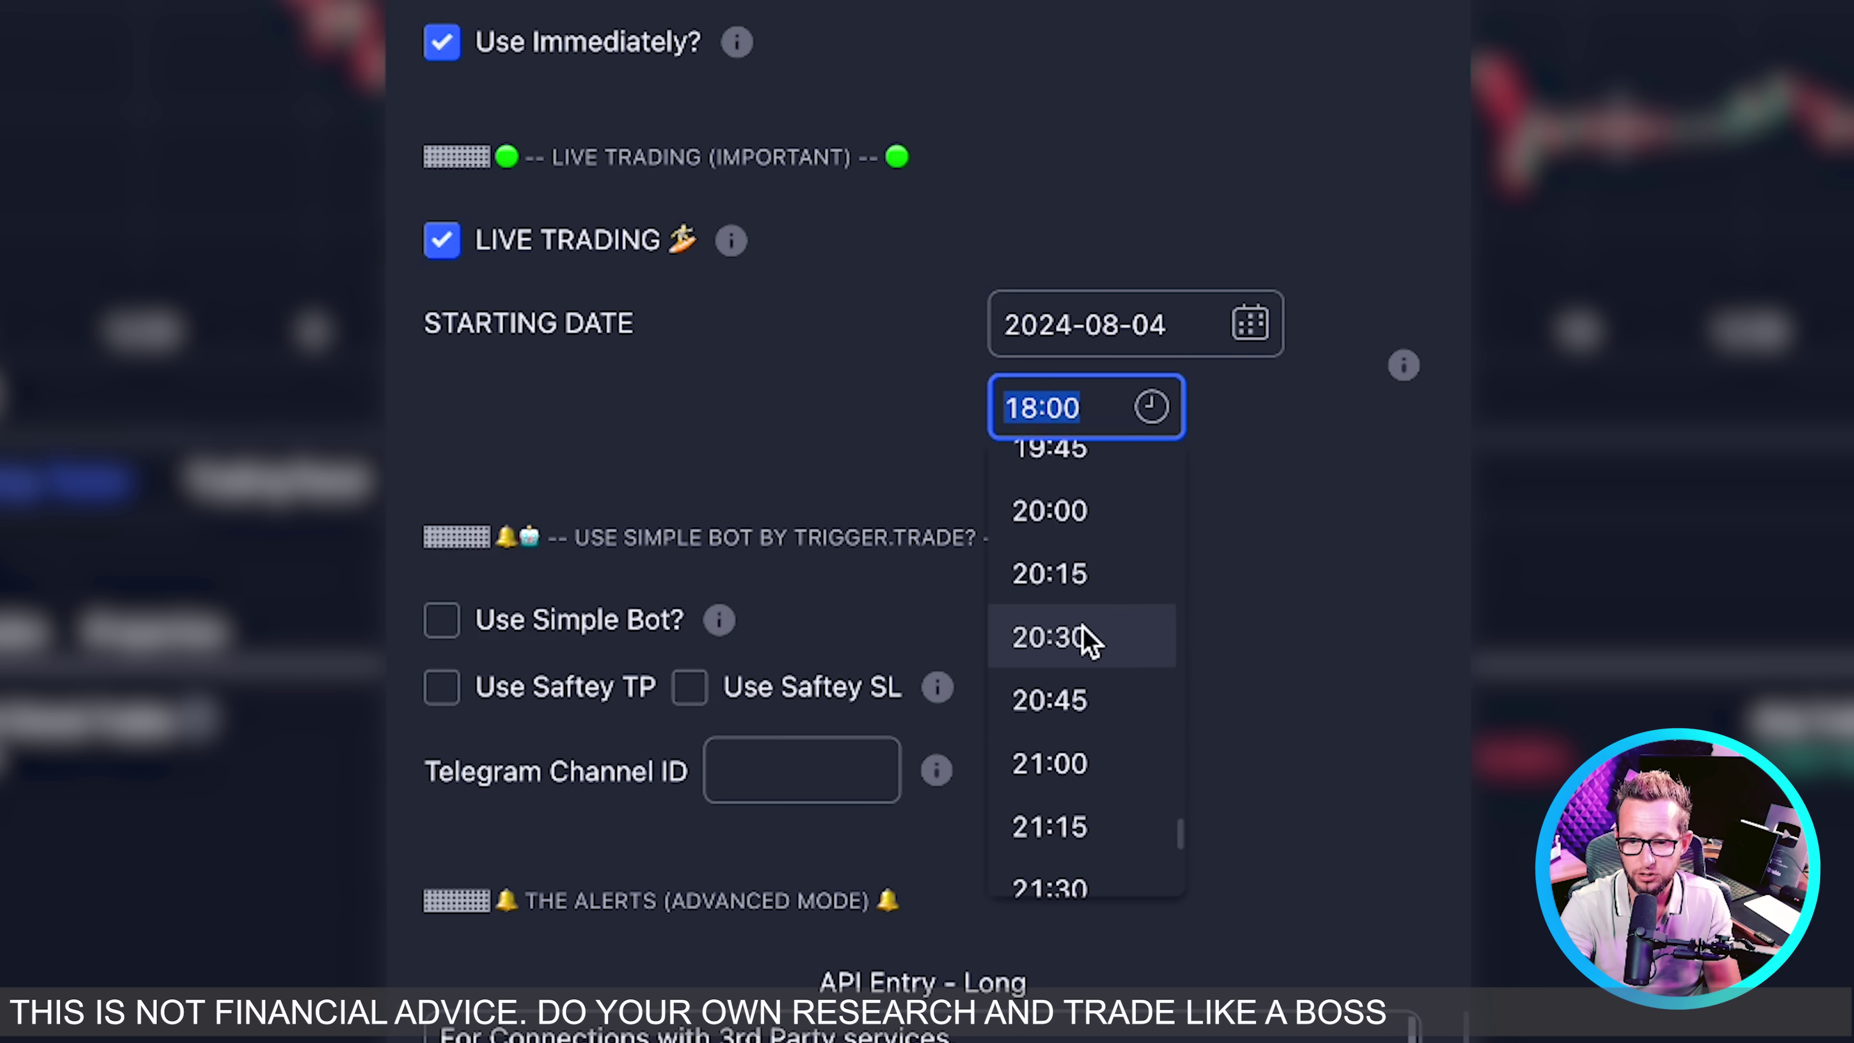
left_click(1083, 520)
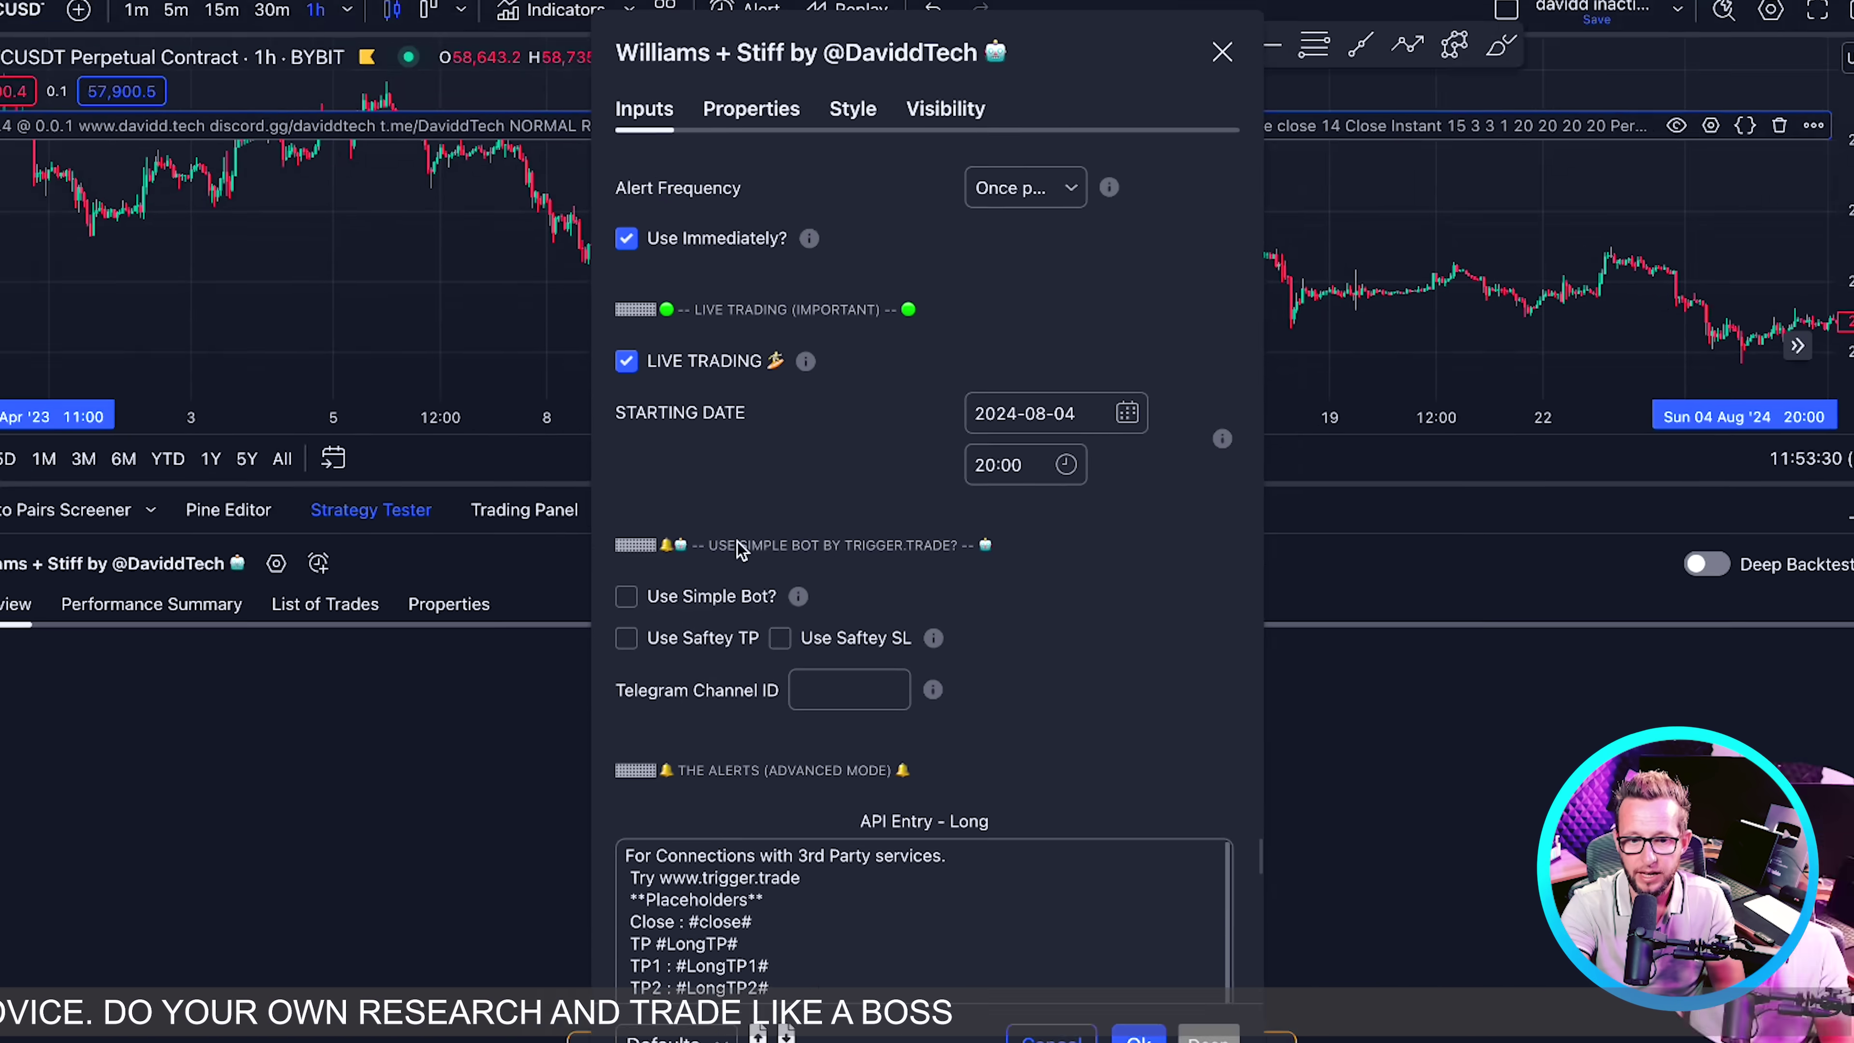
left_click_drag(812, 122, 1296, 124)
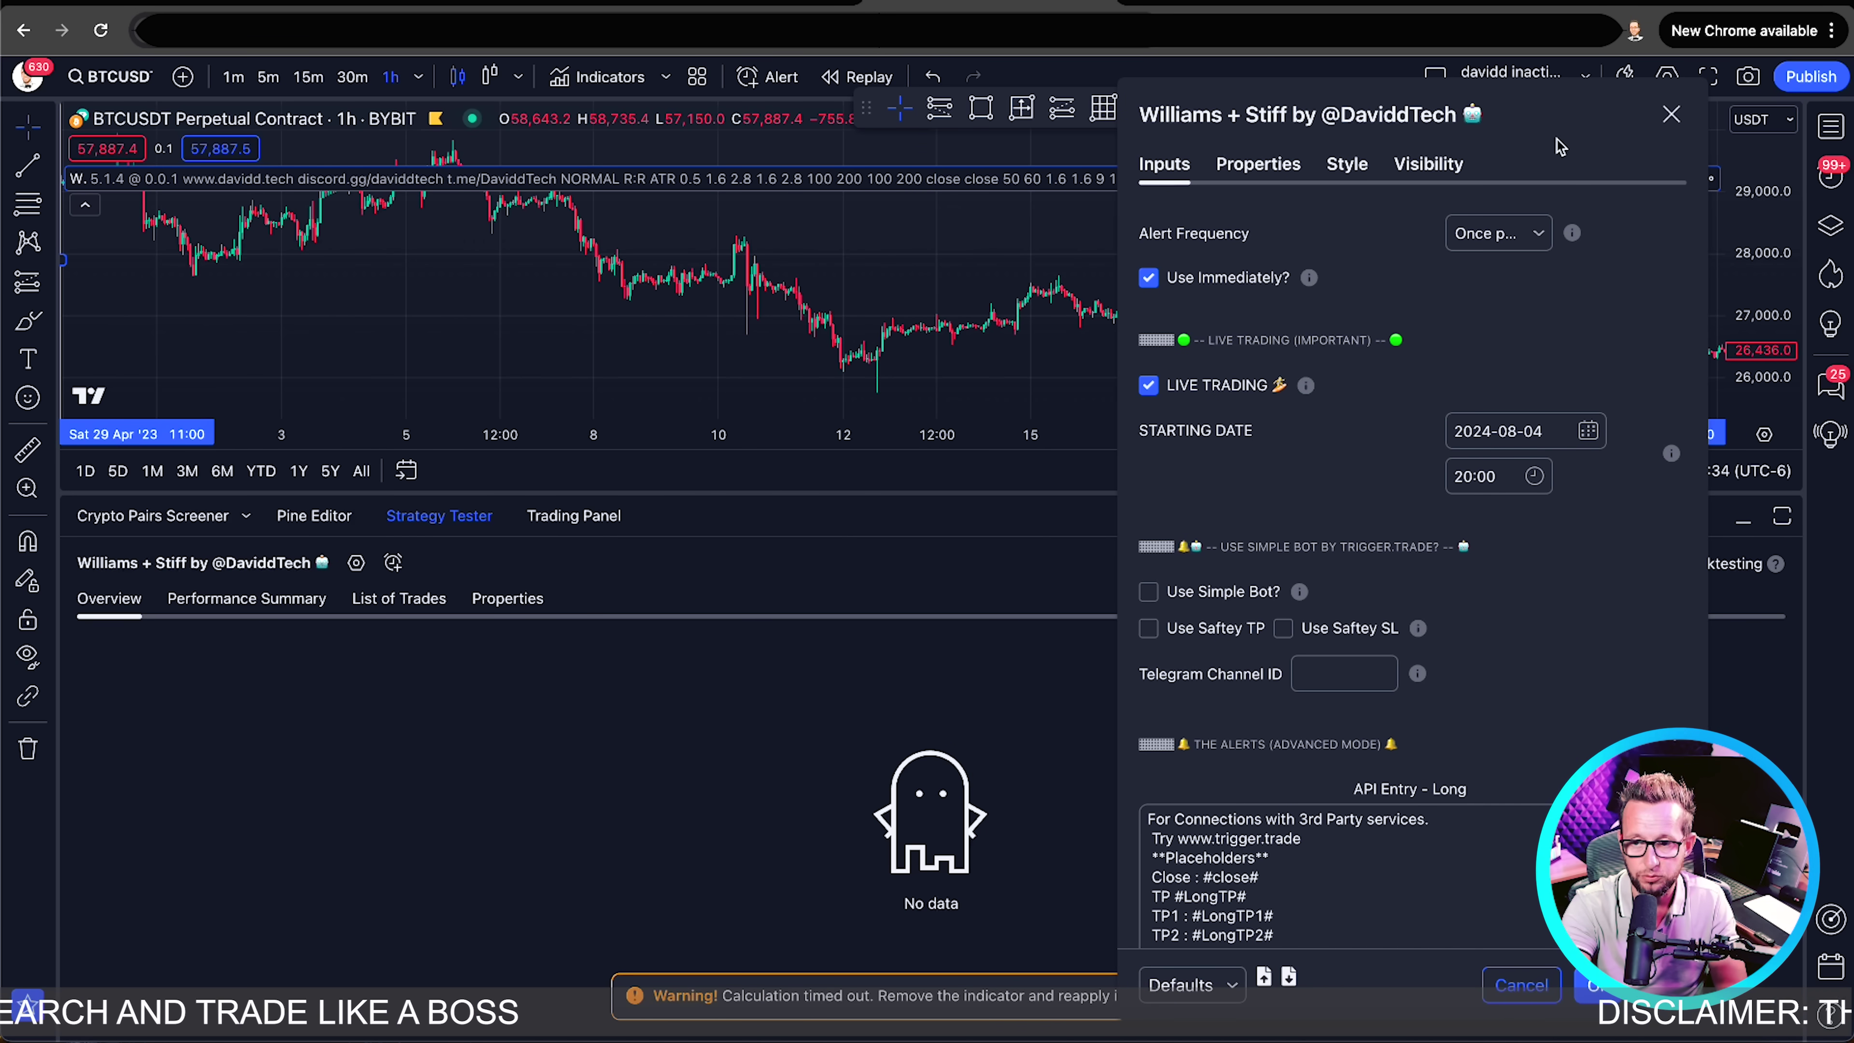
Enable 'Use Simple Bot?' in the strategy inputs, then bring up the Properties settings.
left_click_drag(1558, 130, 1111, 139)
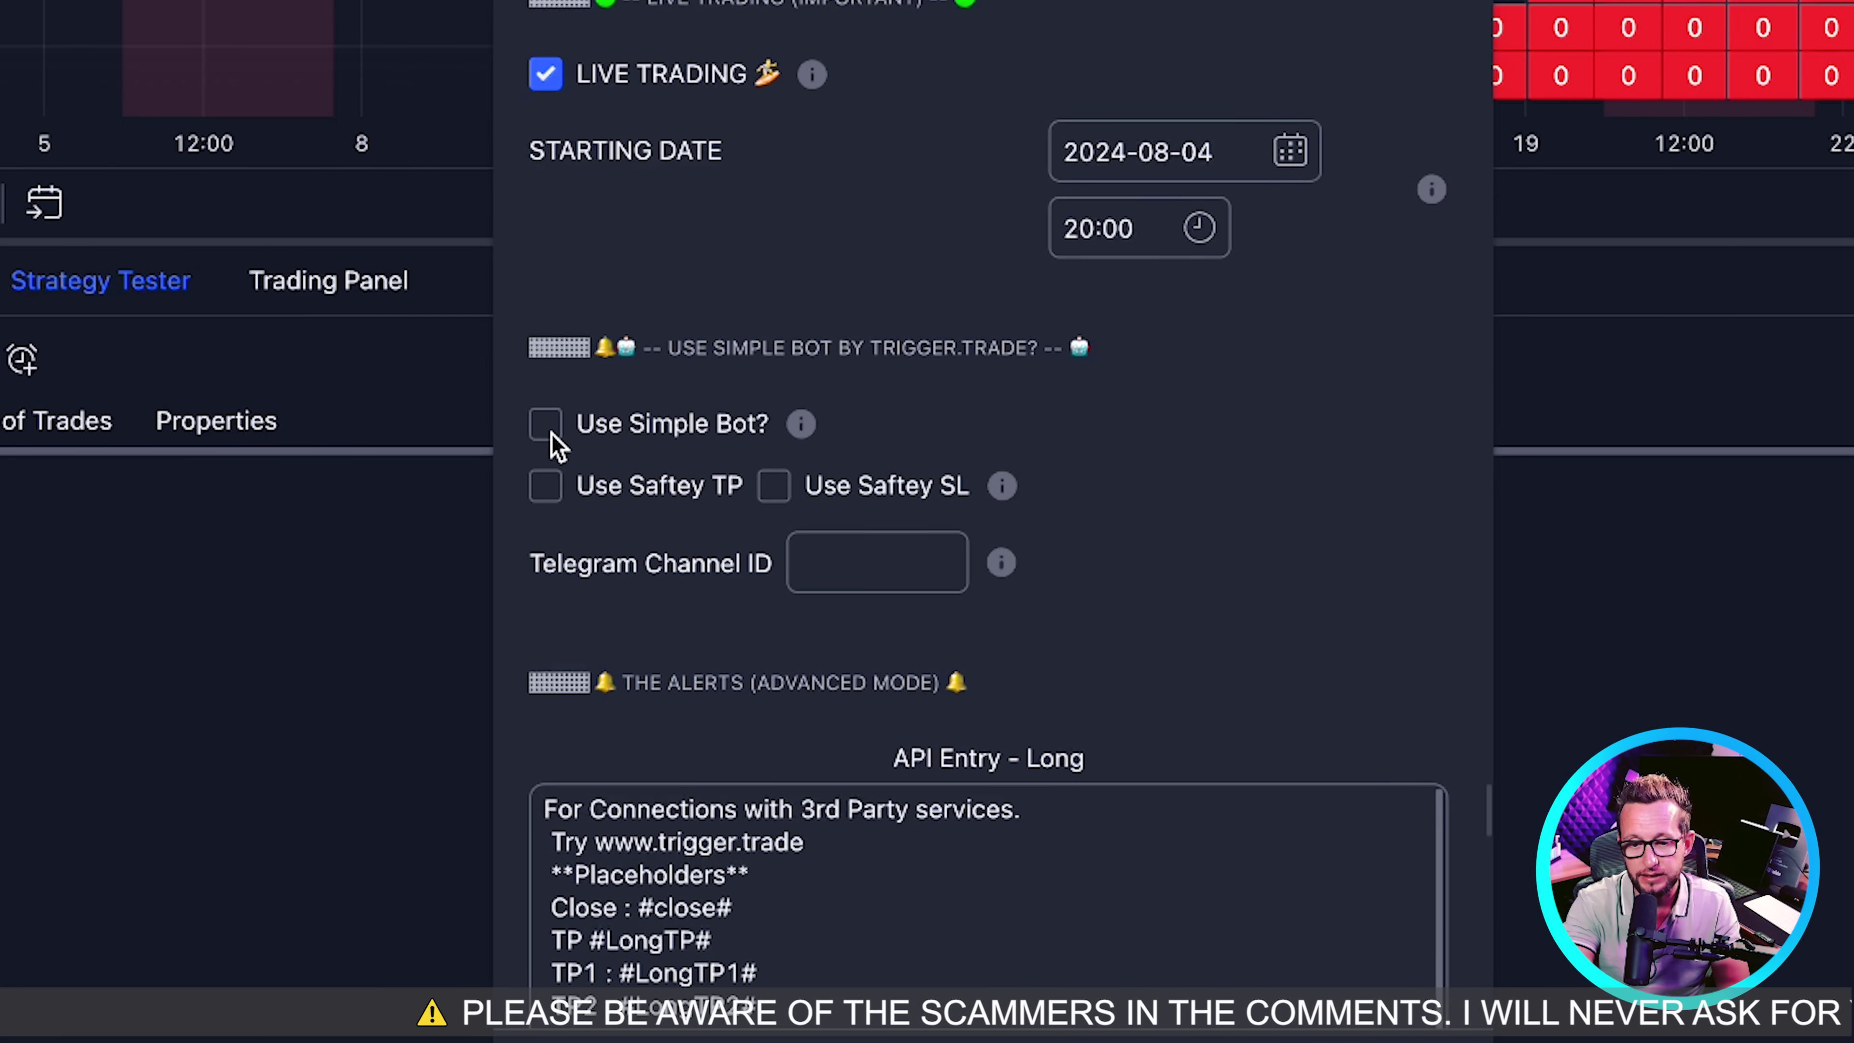
left_click(552, 437)
scroll(641, 402, "down", 3)
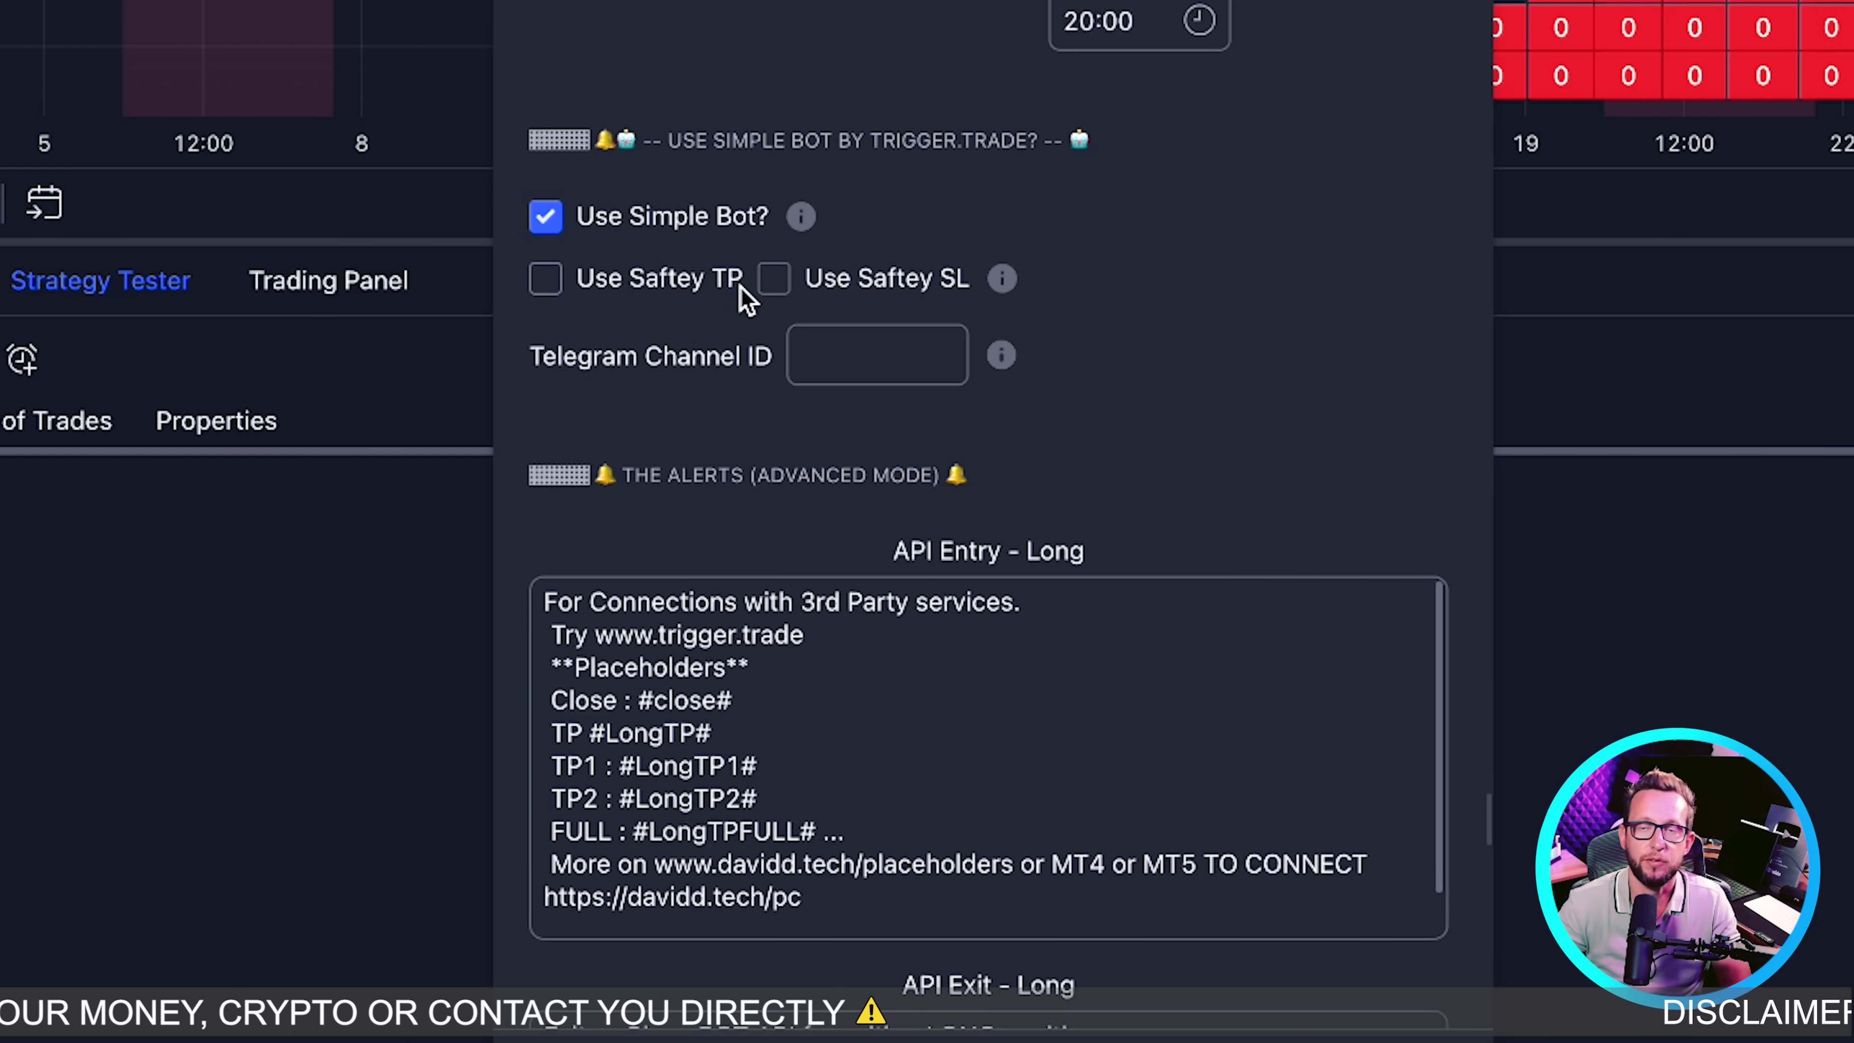
left_click(732, 128)
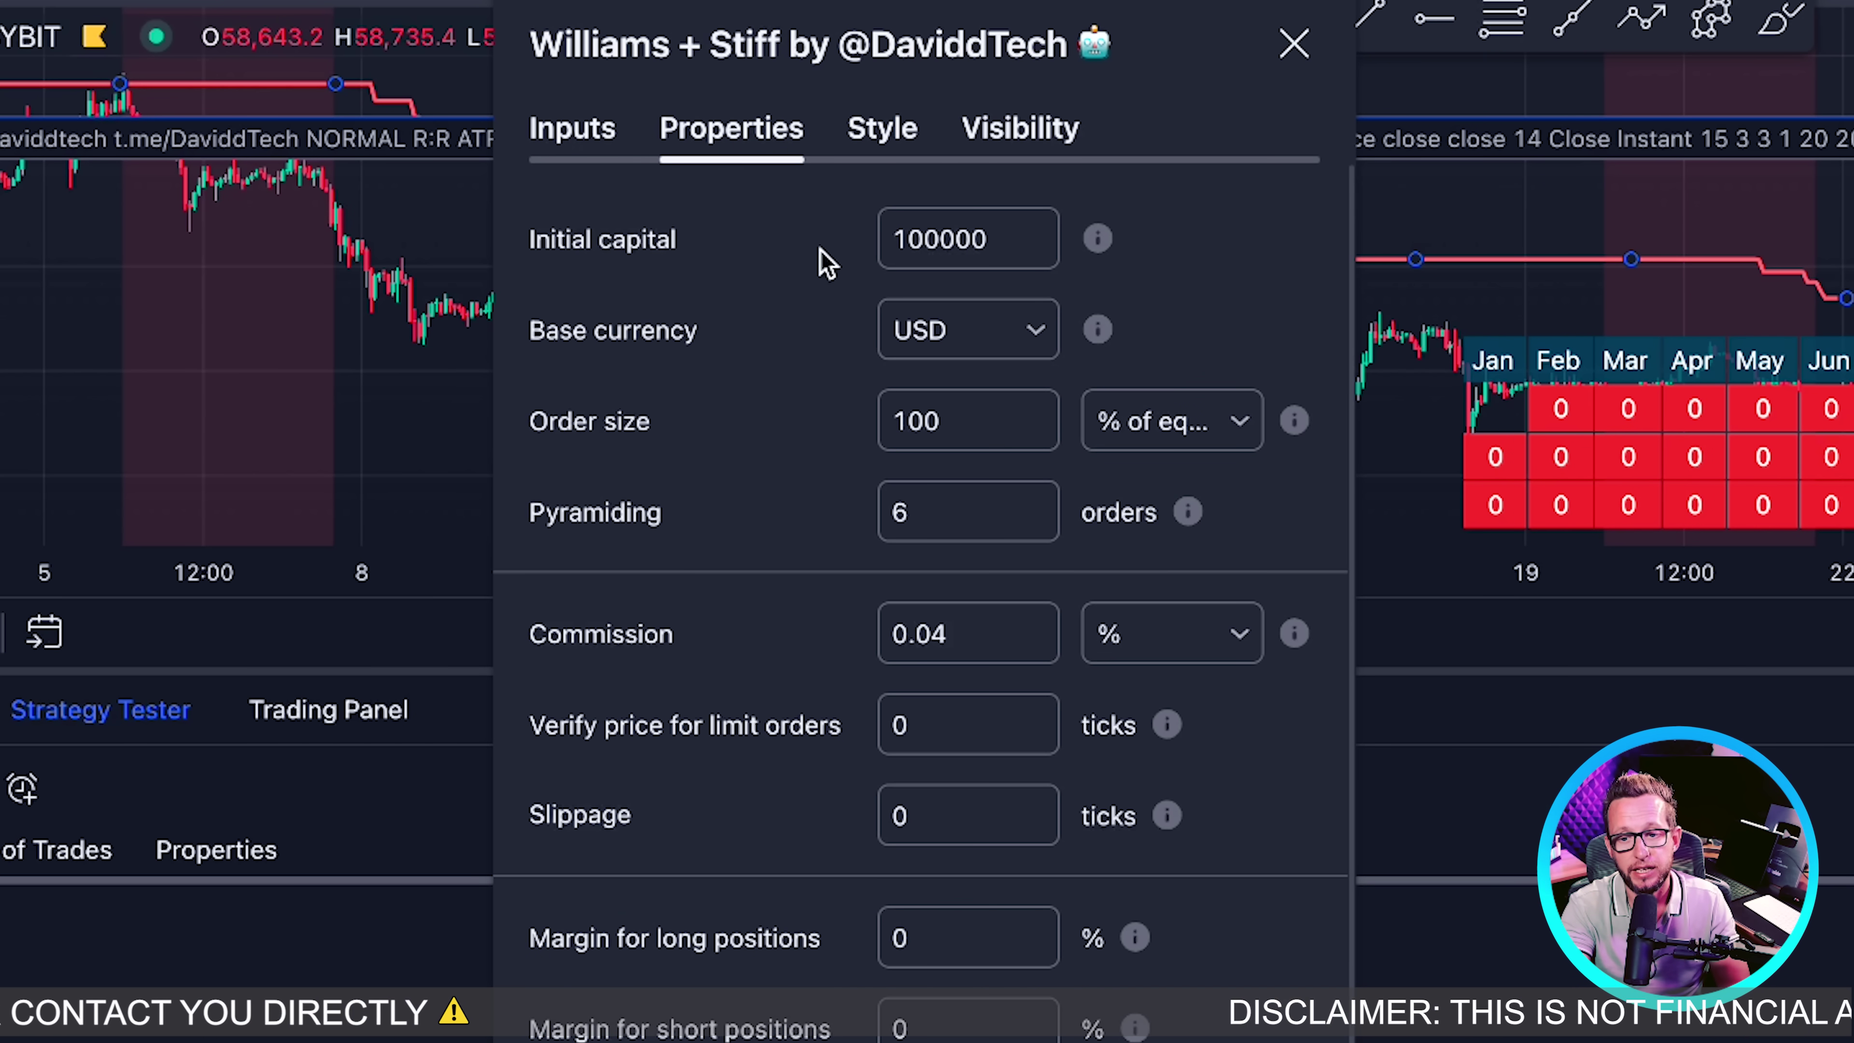
Set the strategy's initial capital to 1000.
double_click(909, 248)
type("100")
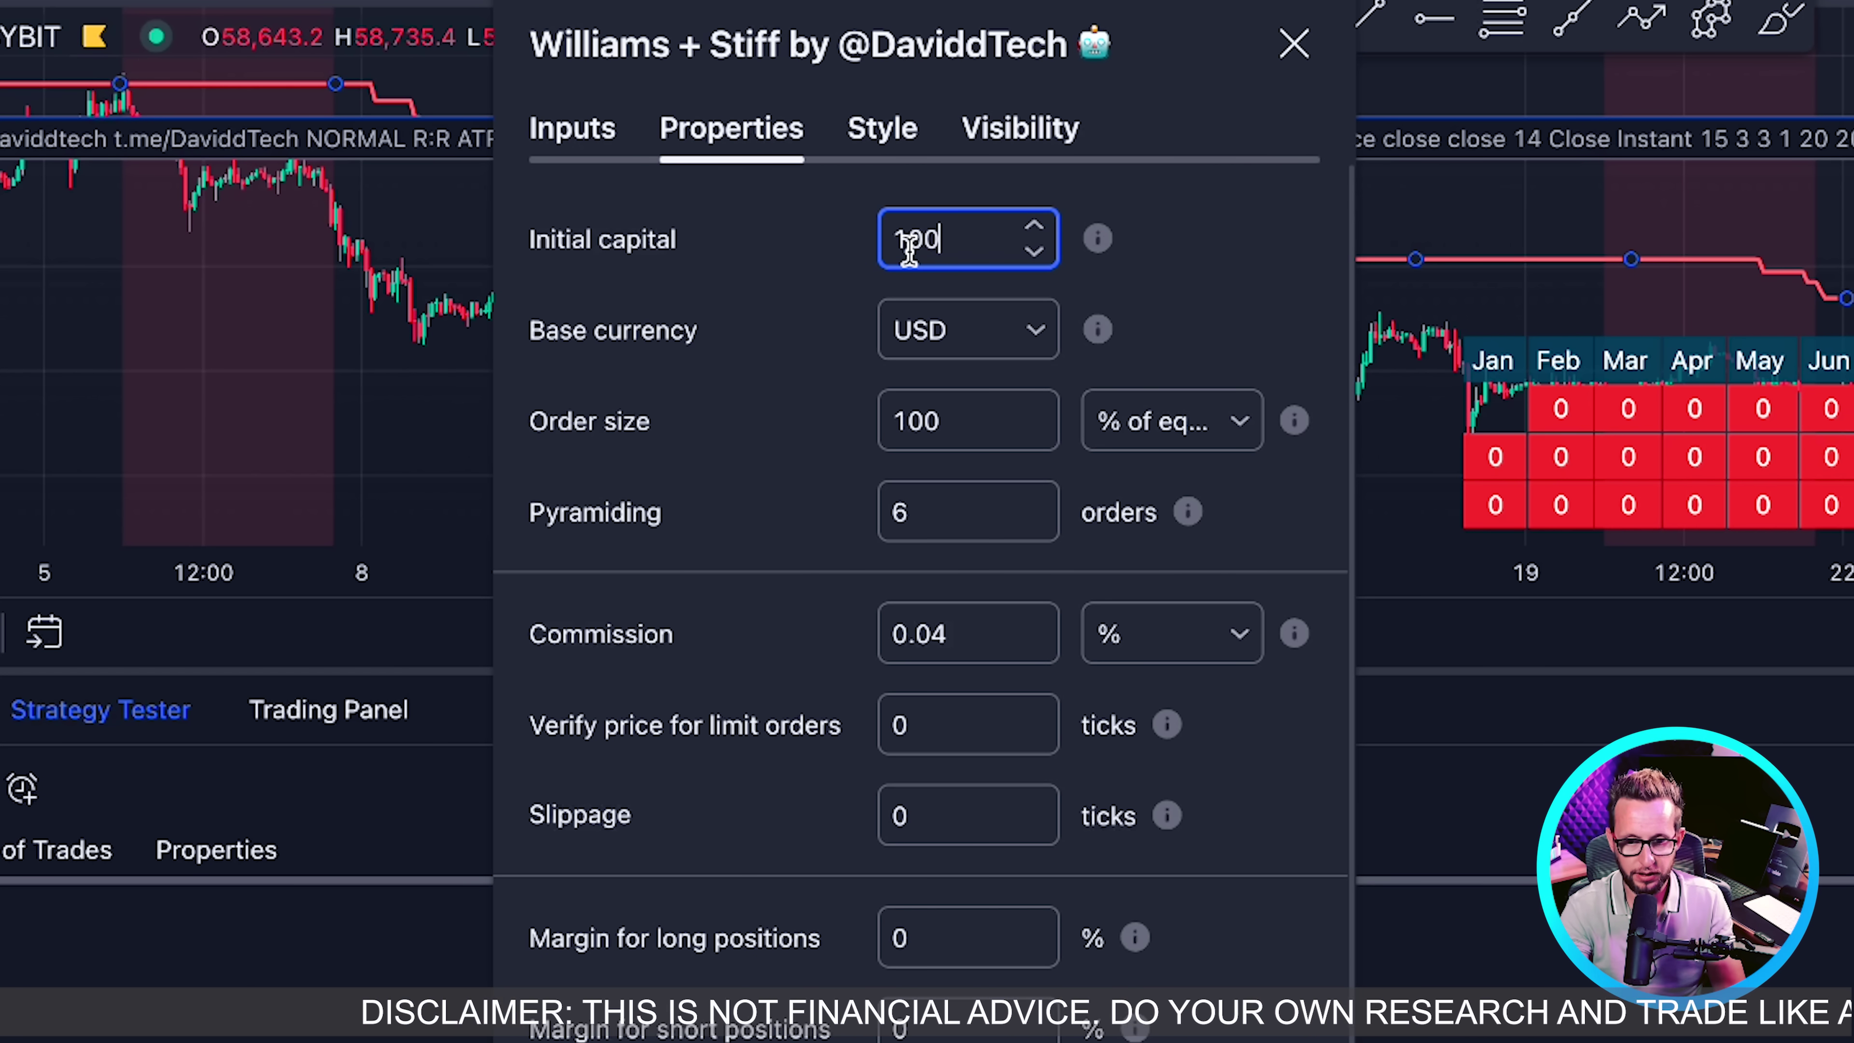
left_click(762, 447)
scroll(959, 194, "down", 1)
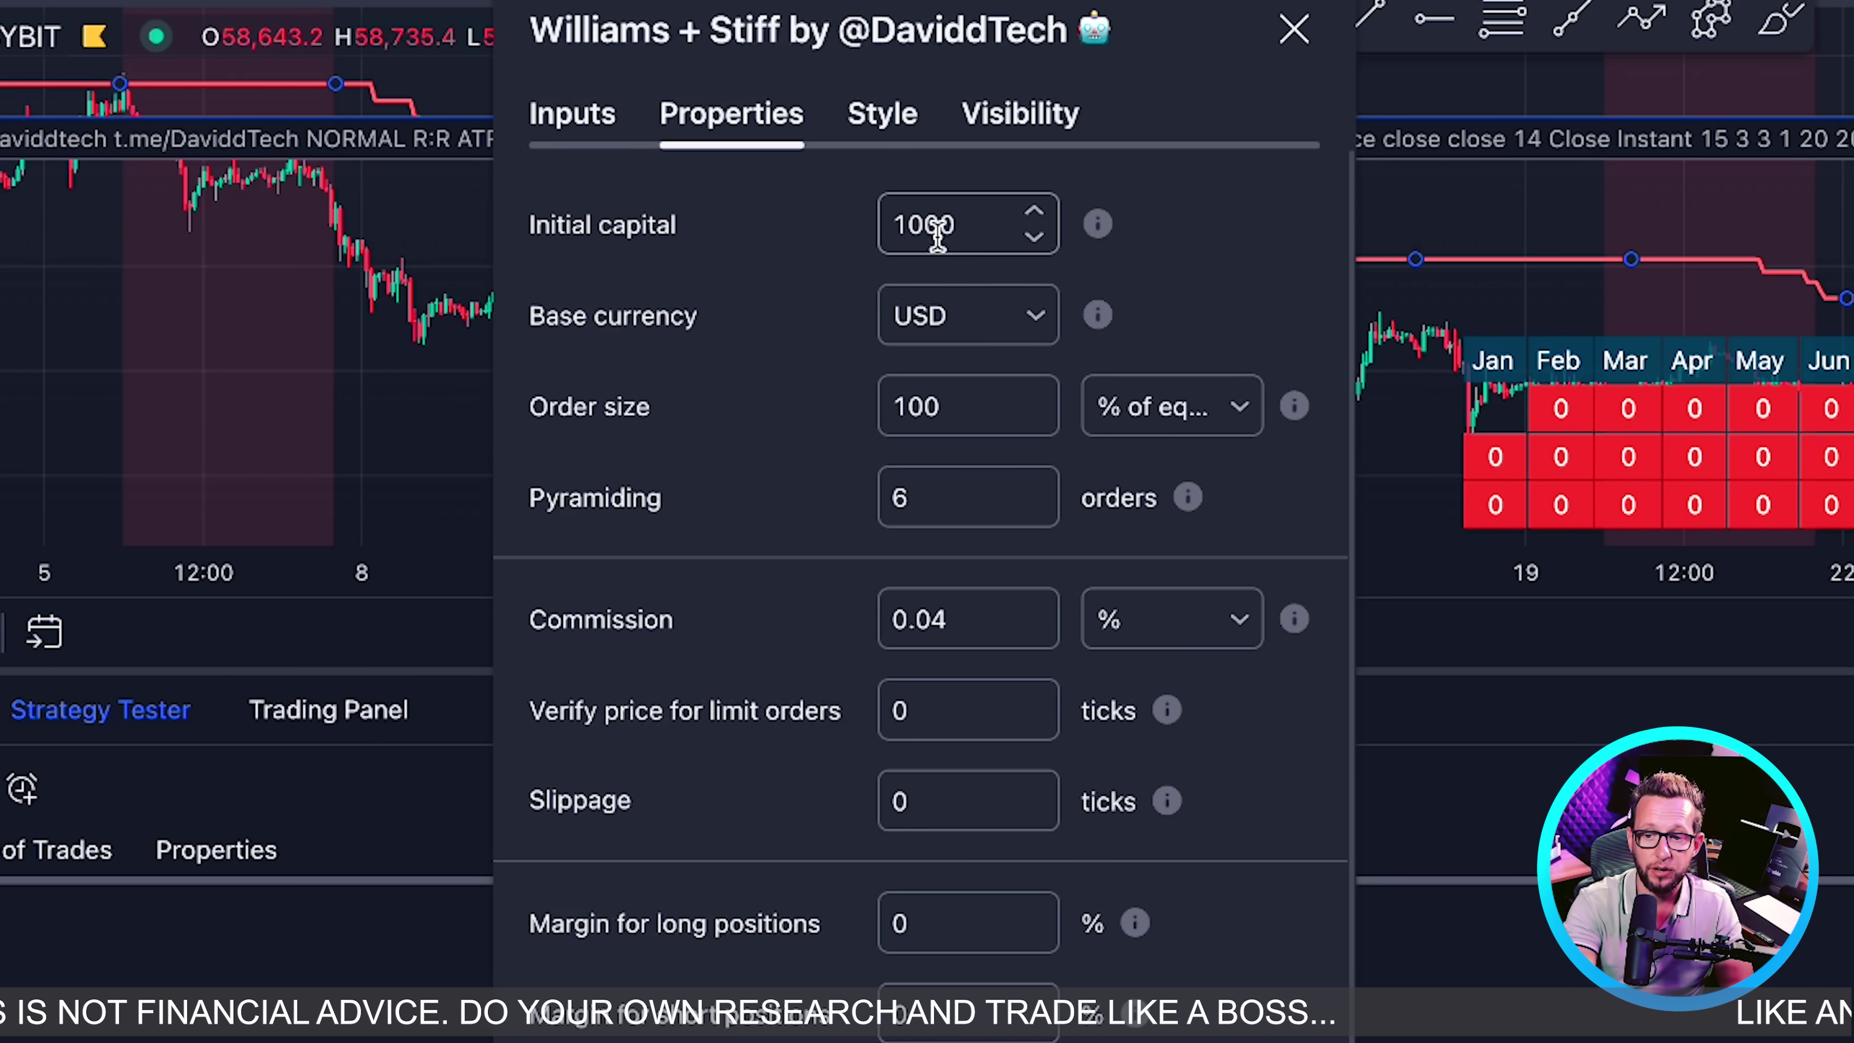
Enable Use Saftey TP and Use Saftey SL in the inputs and apply the settings.
left_click(572, 114)
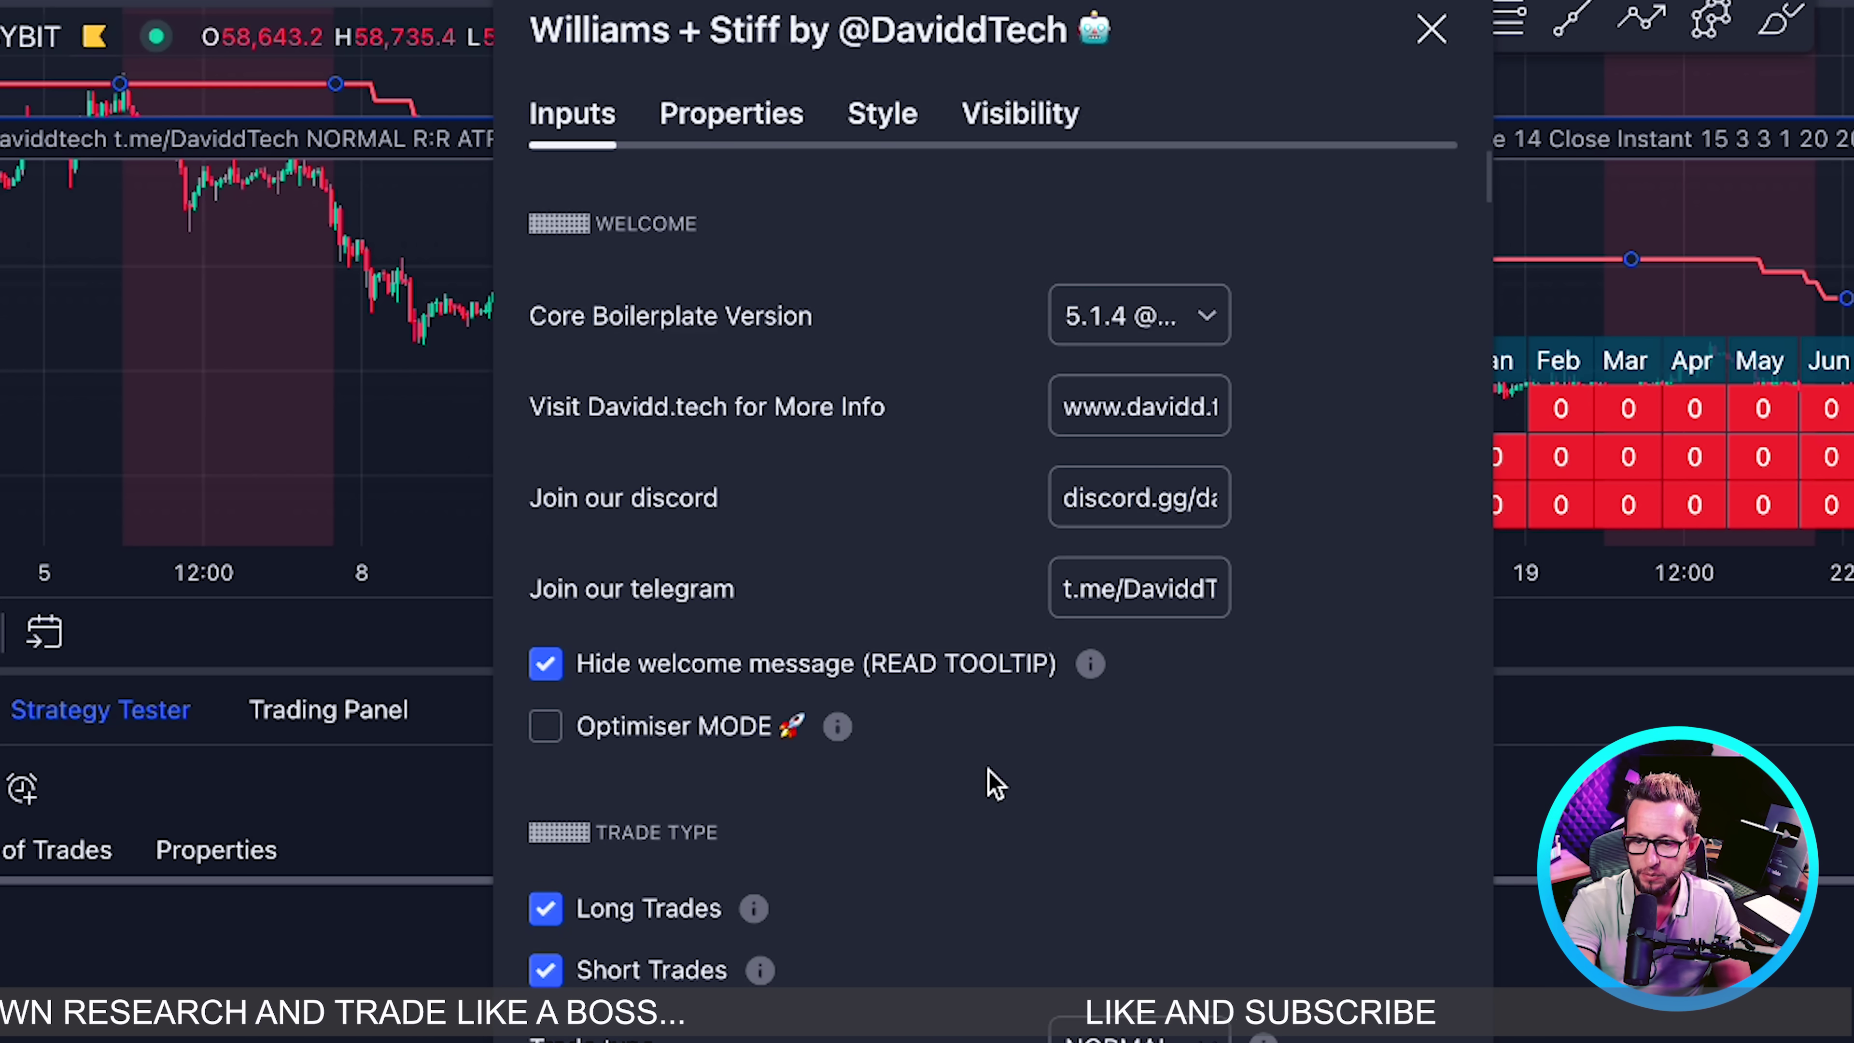
scroll(1030, 861, "down", 20)
scroll(1029, 861, "down", 20)
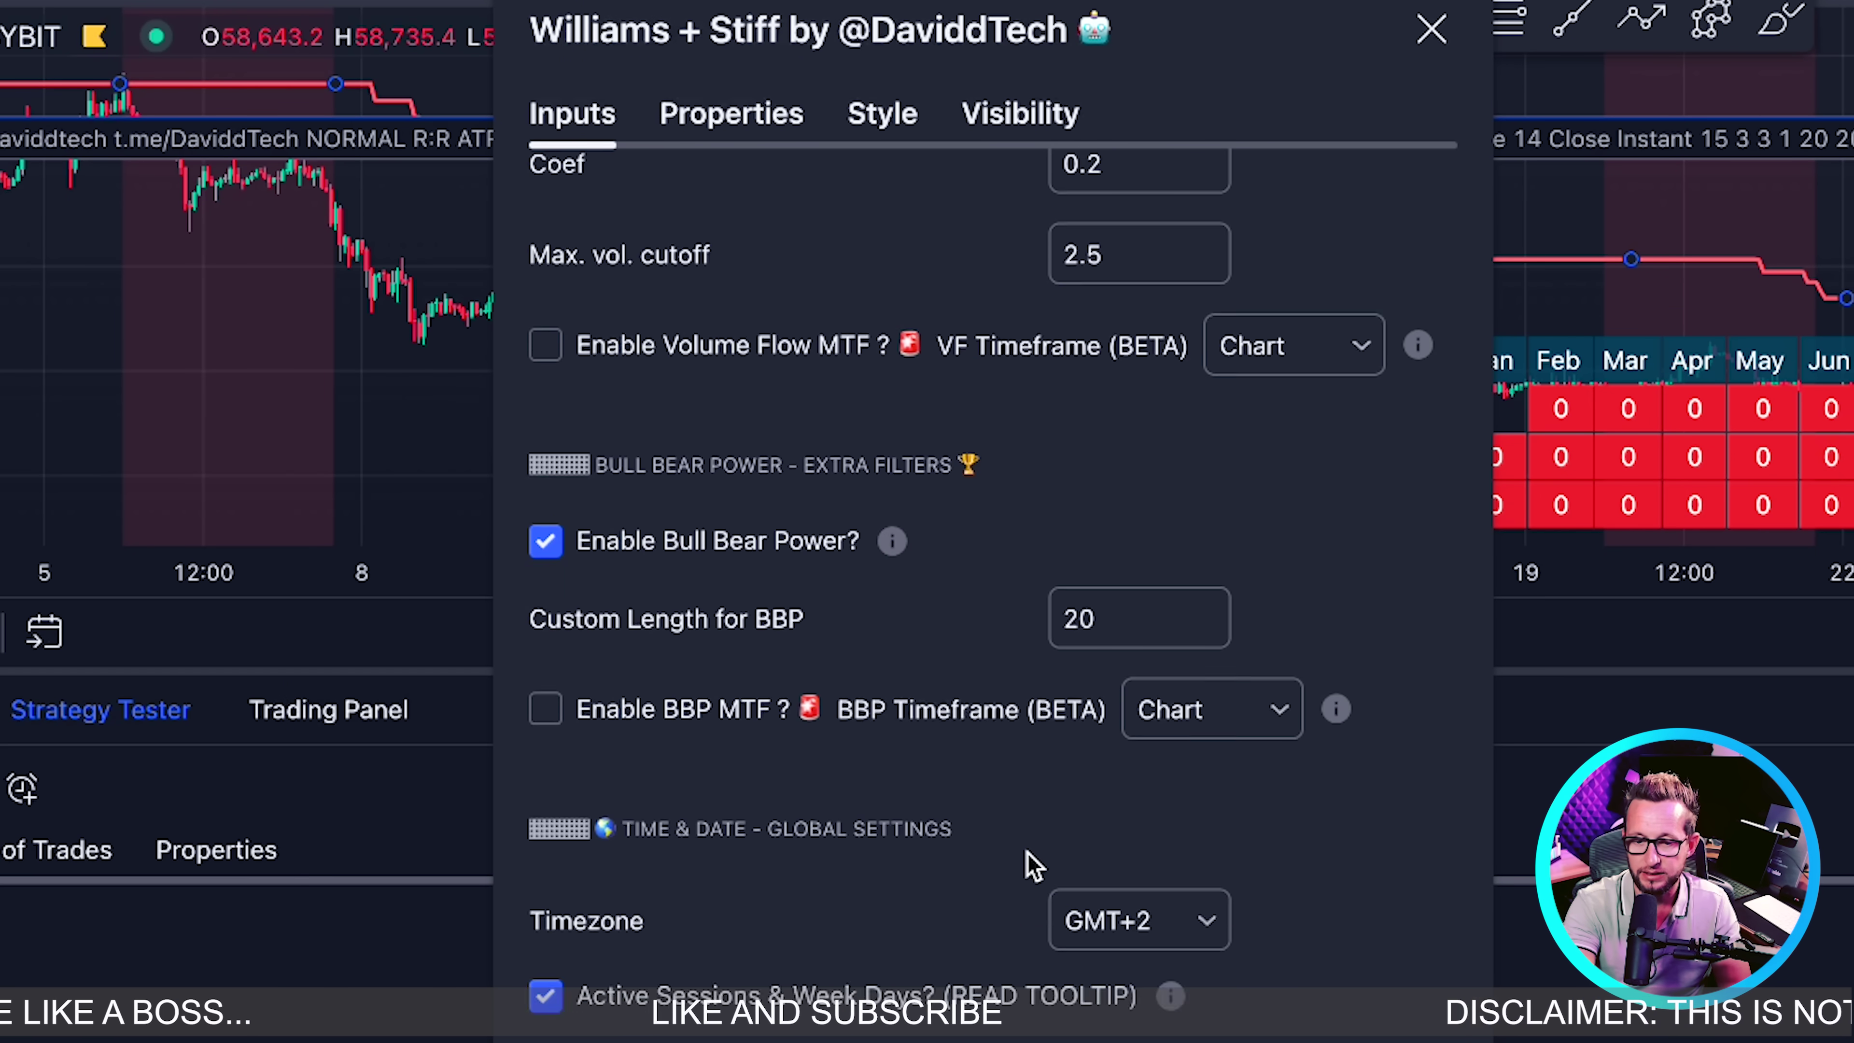
scroll(1029, 865, "down", 10)
scroll(1033, 685, "down", 20)
scroll(1030, 685, "down", 4)
left_click(554, 564)
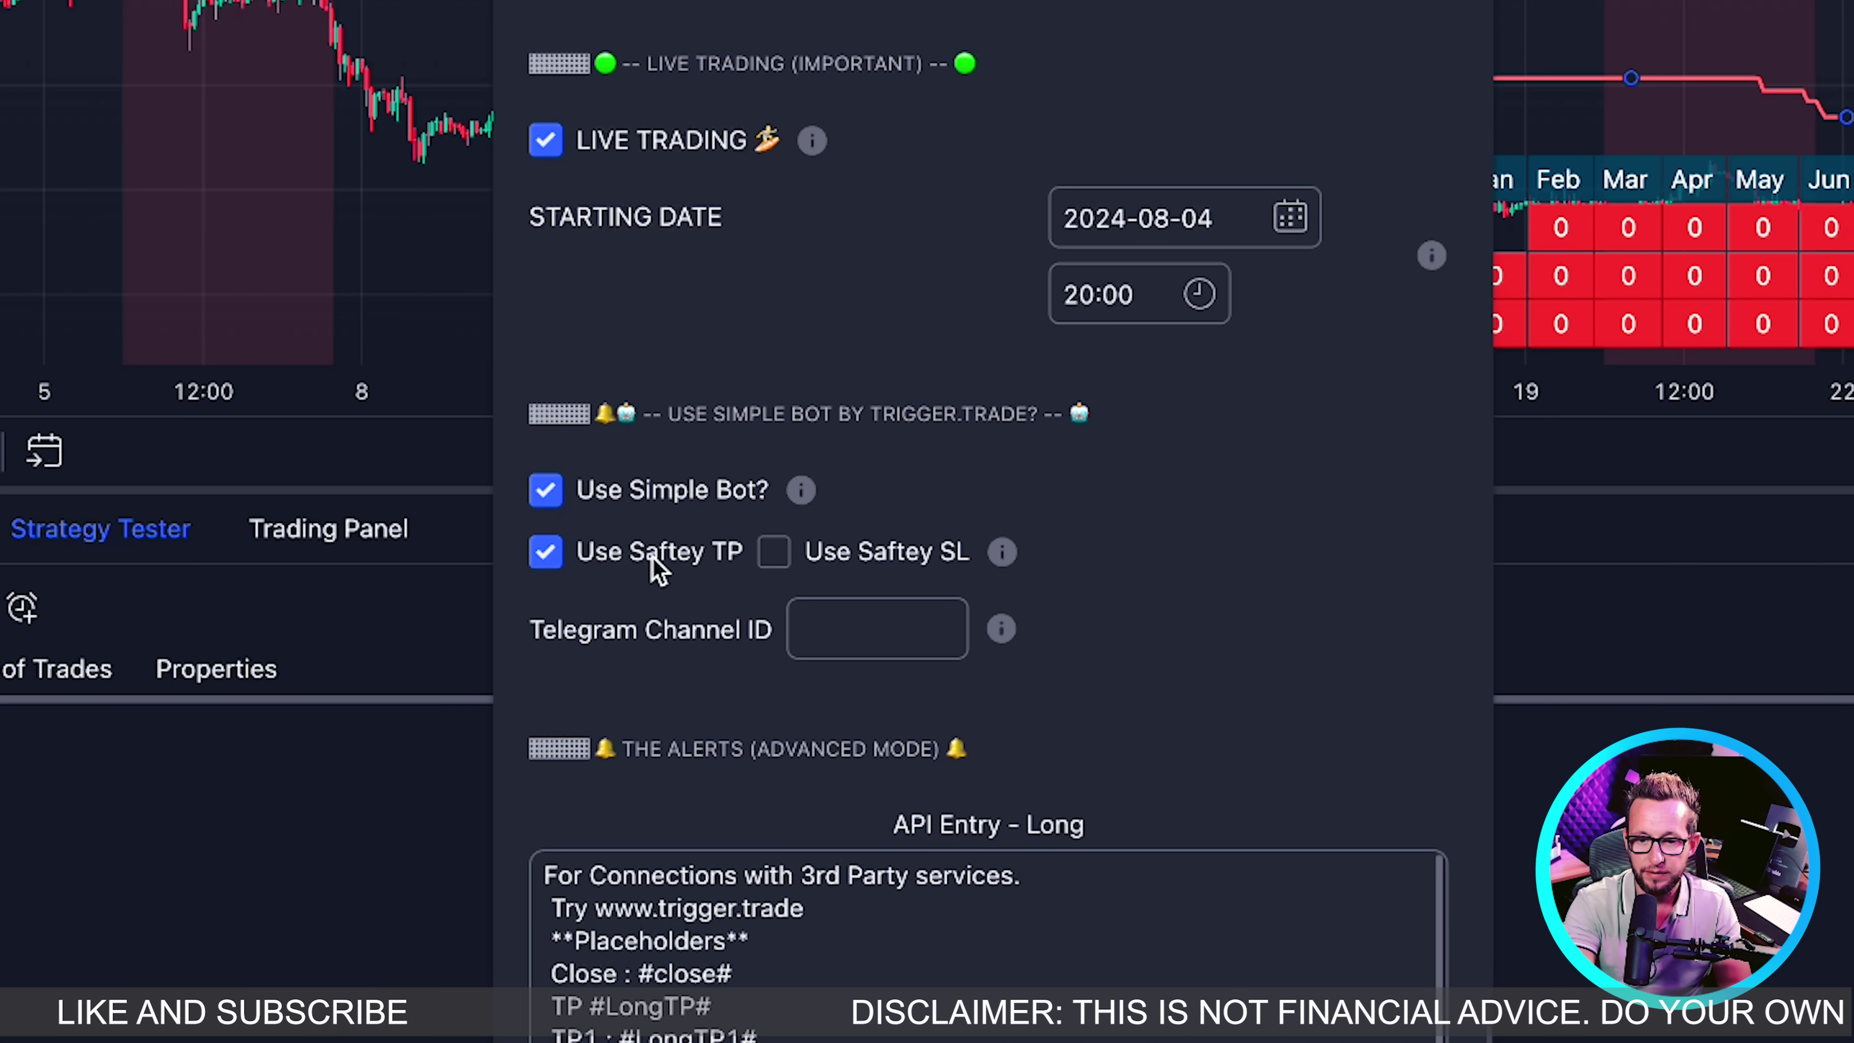
right_click(762, 566)
left_click(761, 560)
left_click(773, 562)
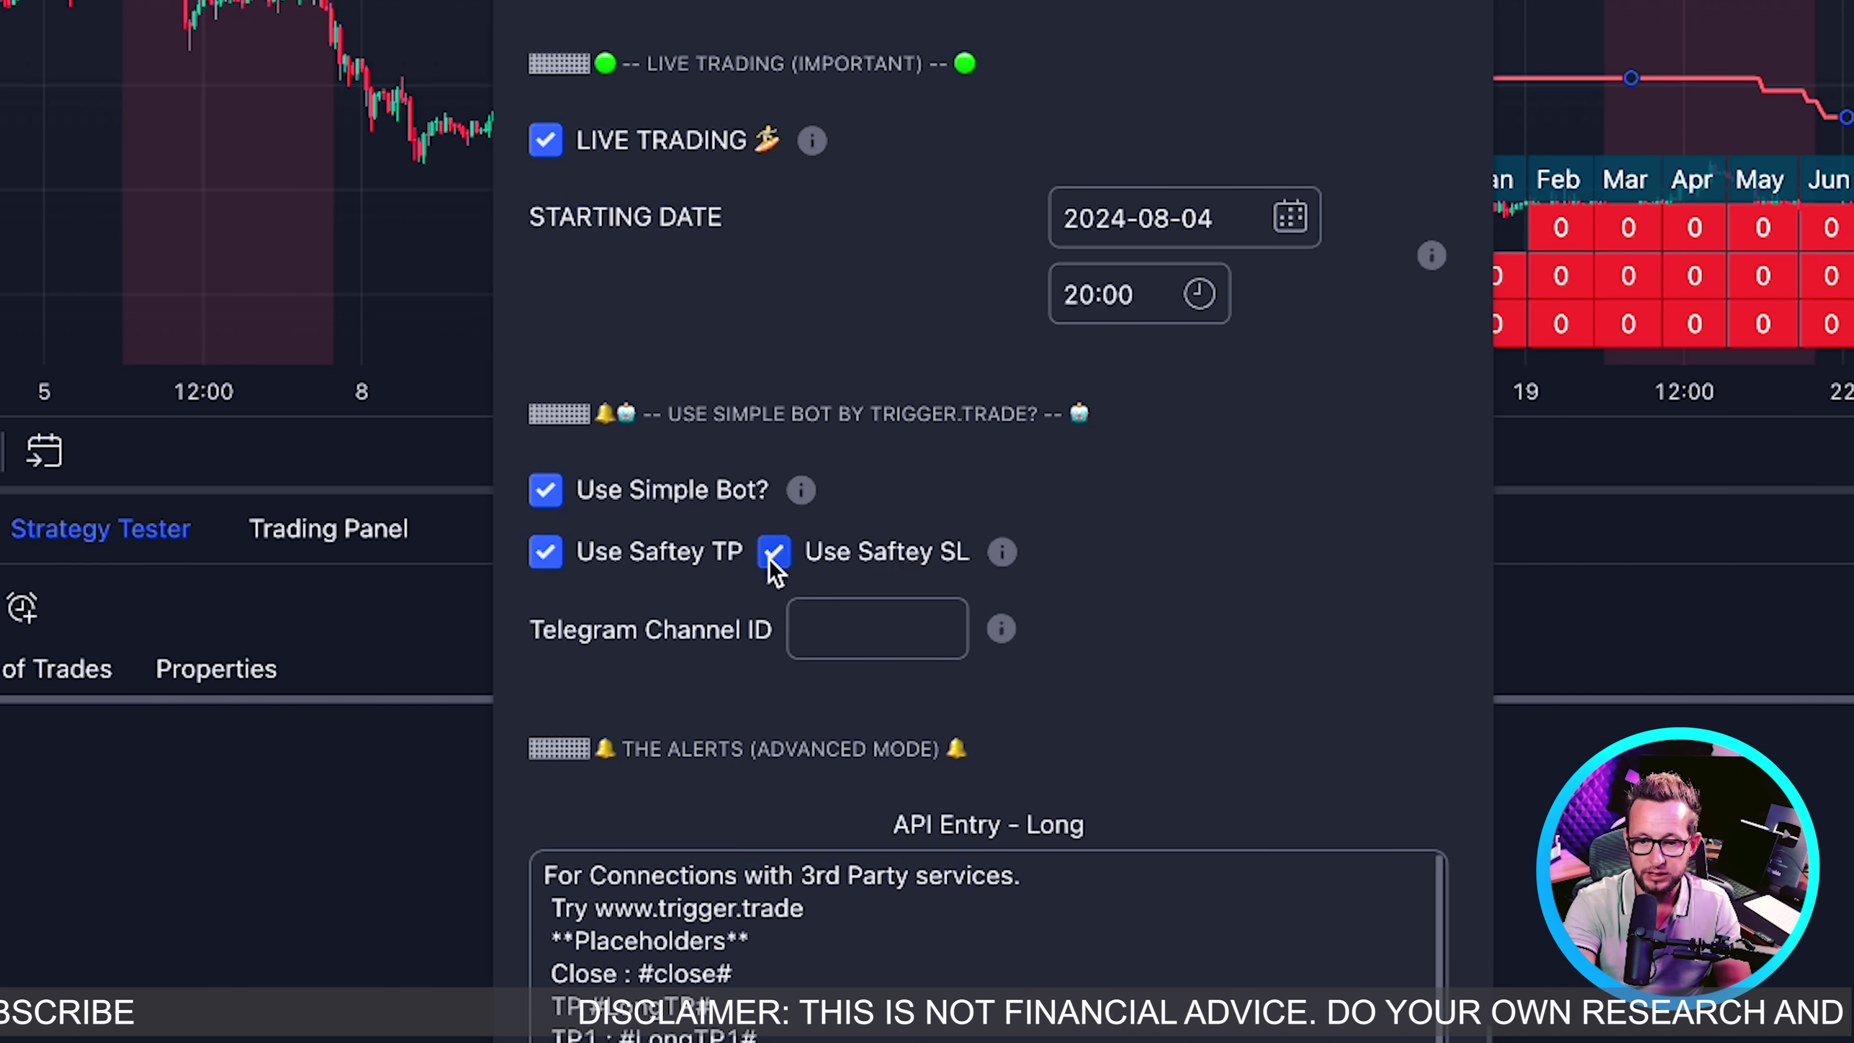
left_click(1307, 957)
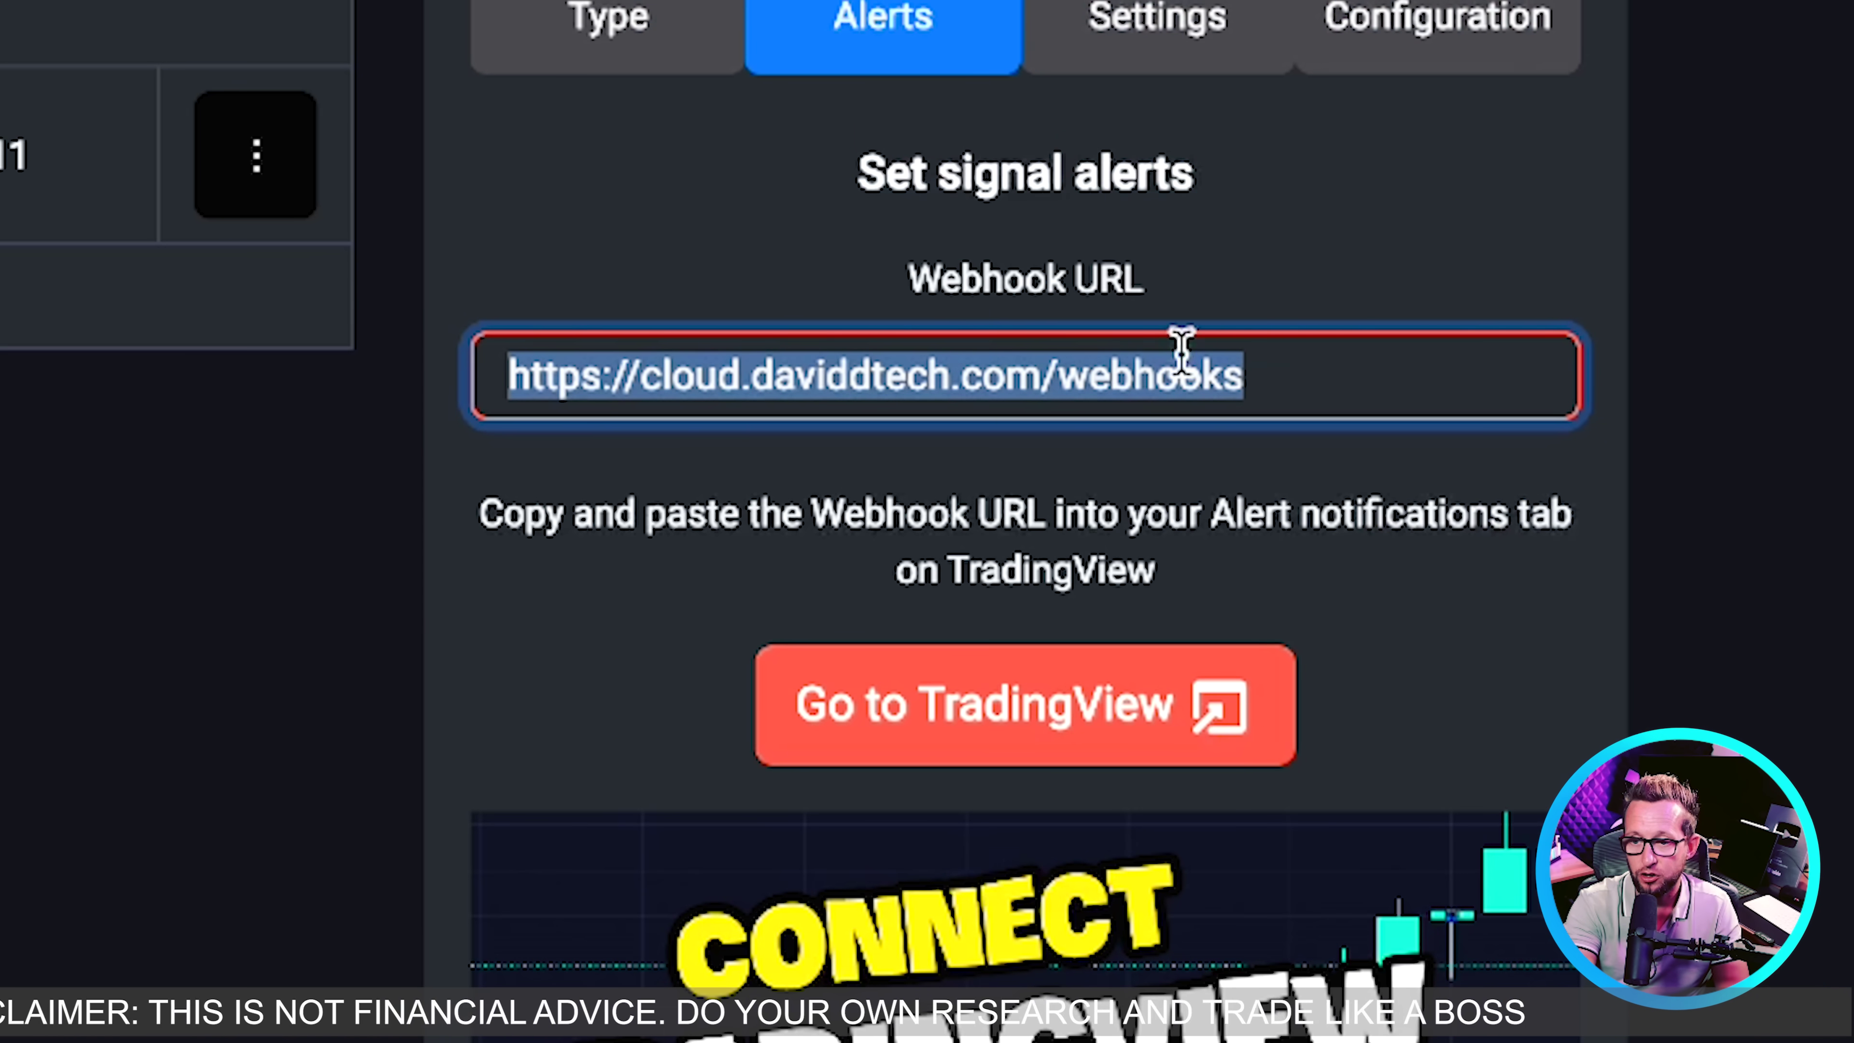
right_click(1105, 380)
left_click(751, 535)
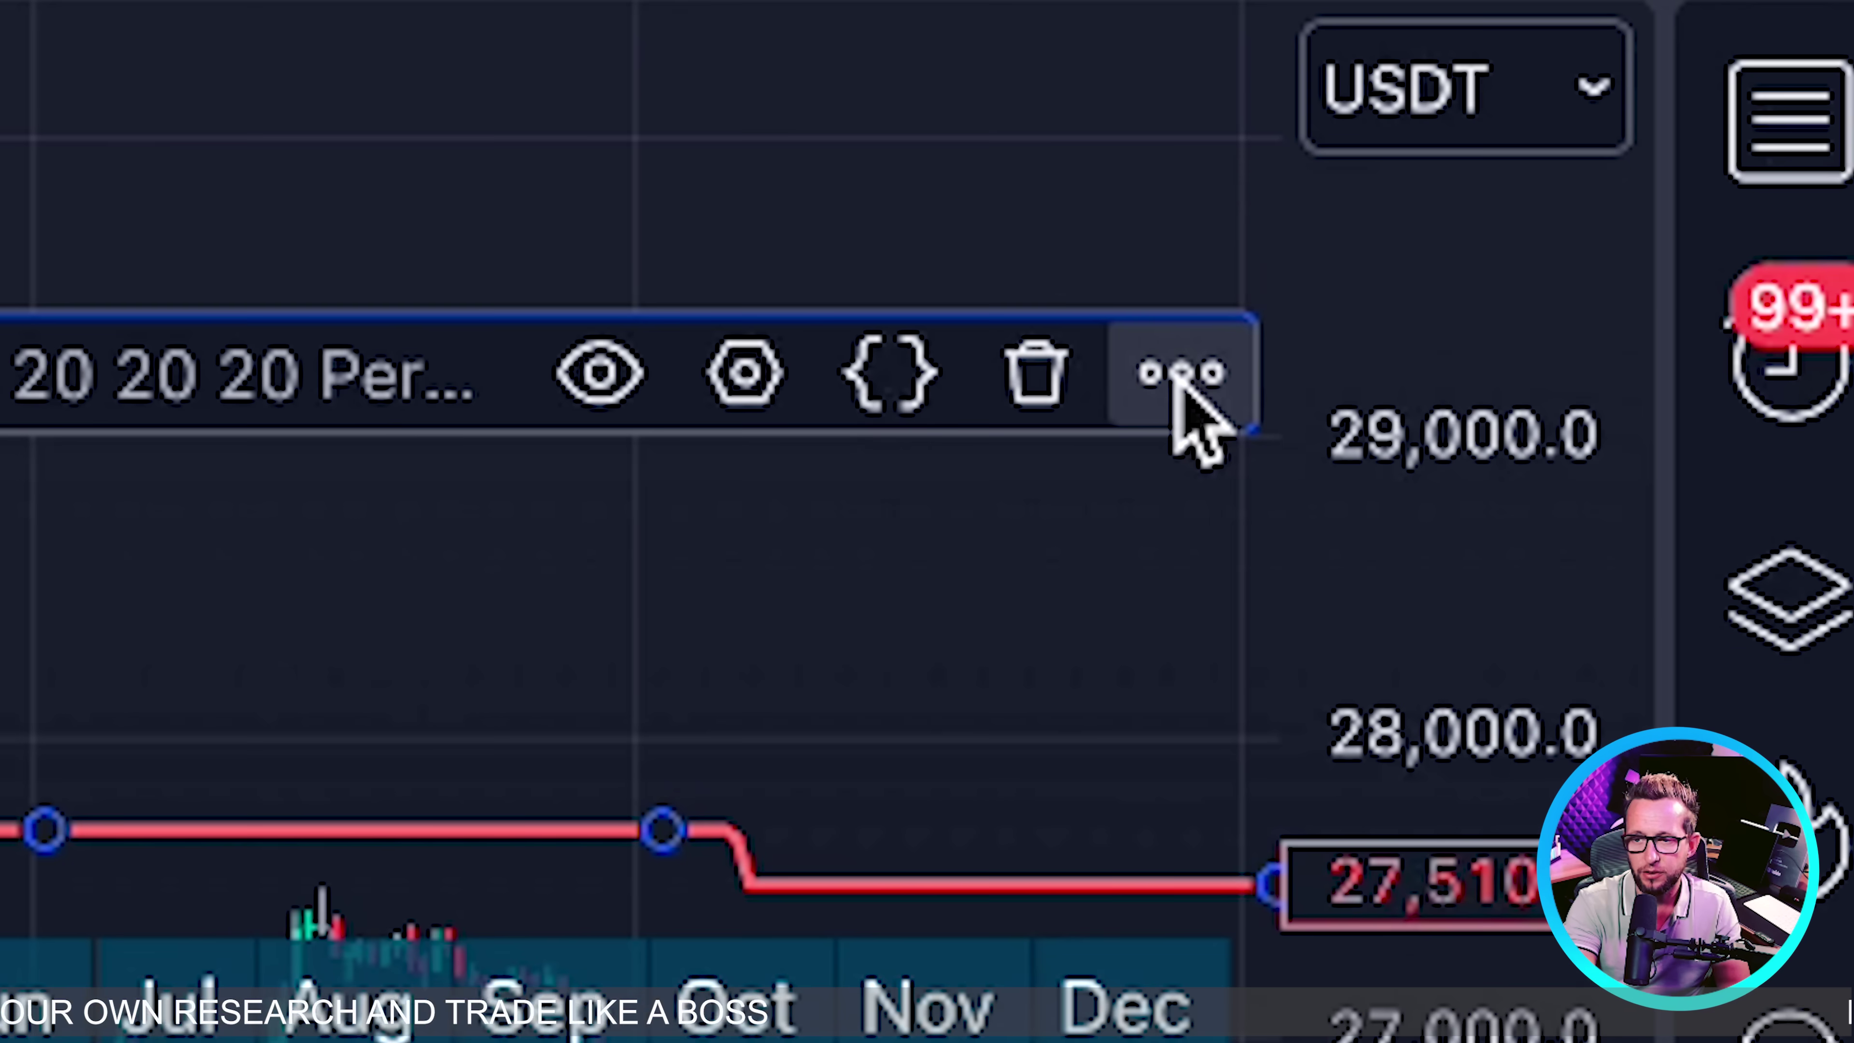
Start an alert on Williams + Stiff triggered by 'Order fills only' and show its notifications.
left_click(1176, 385)
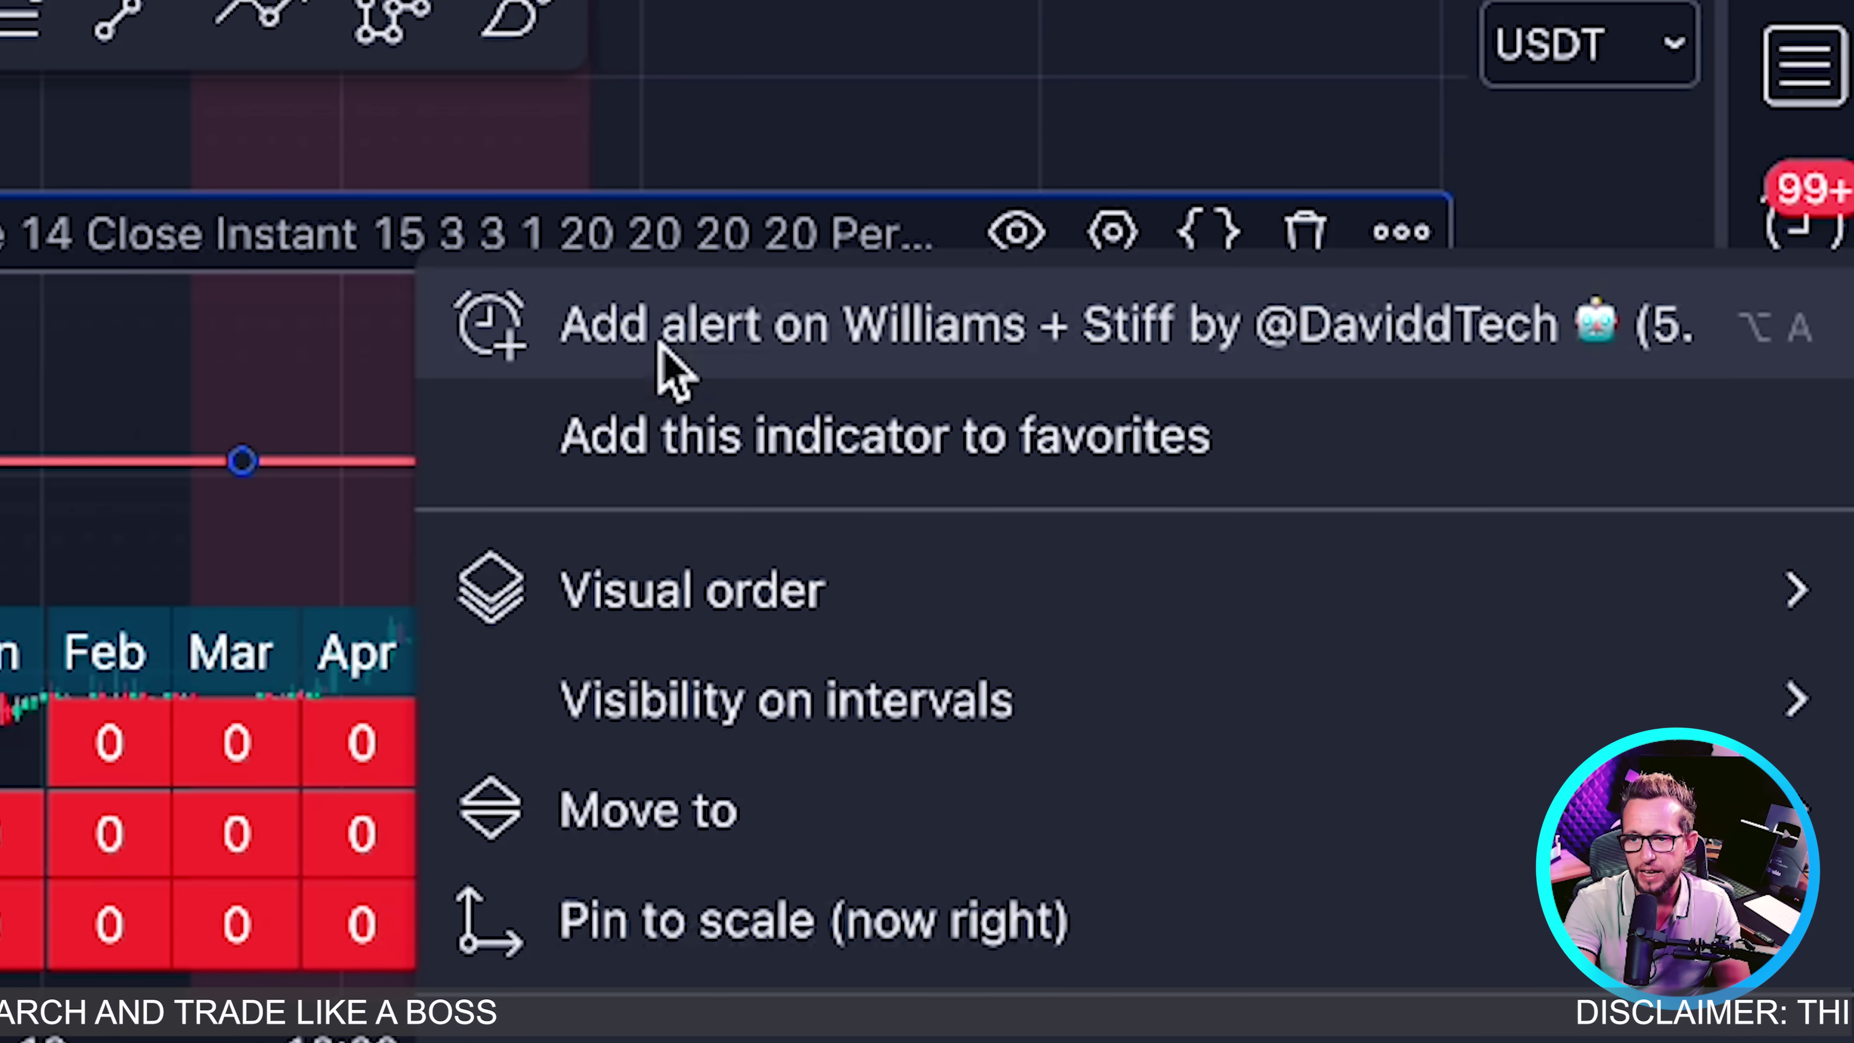
left_click(504, 409)
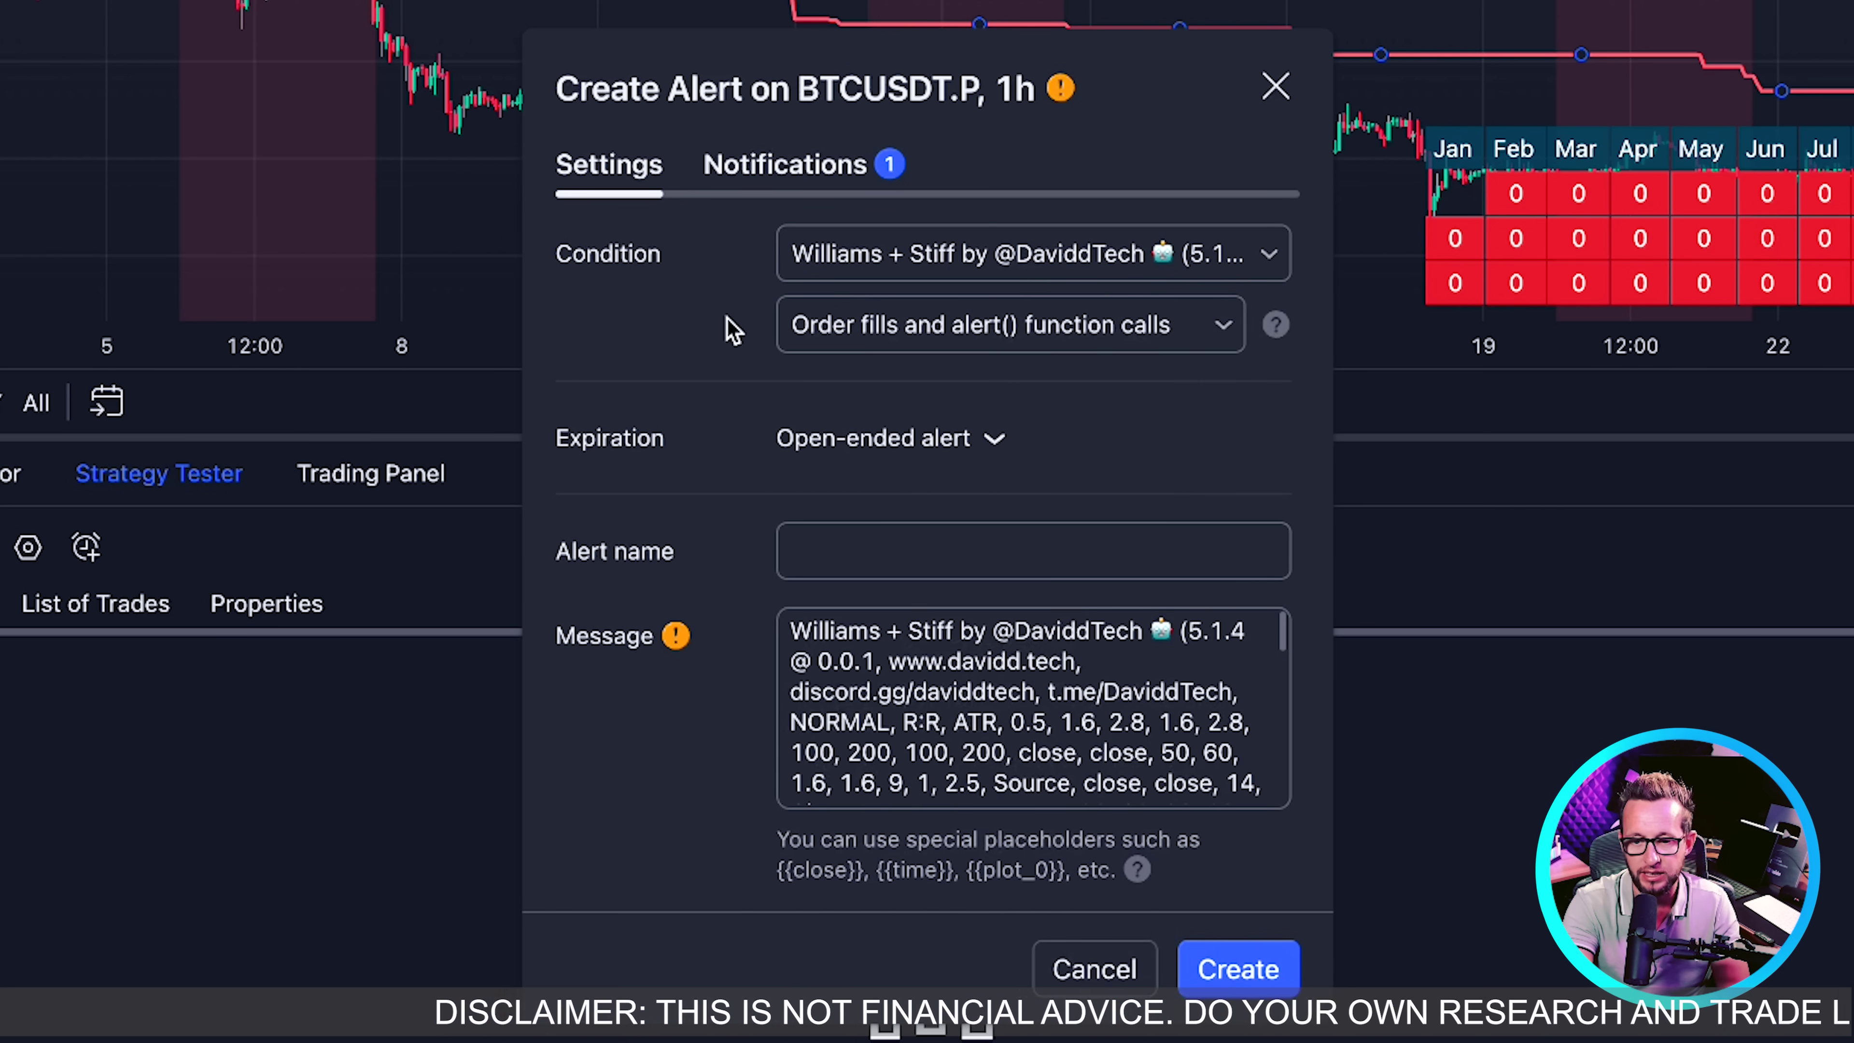
left_click(802, 325)
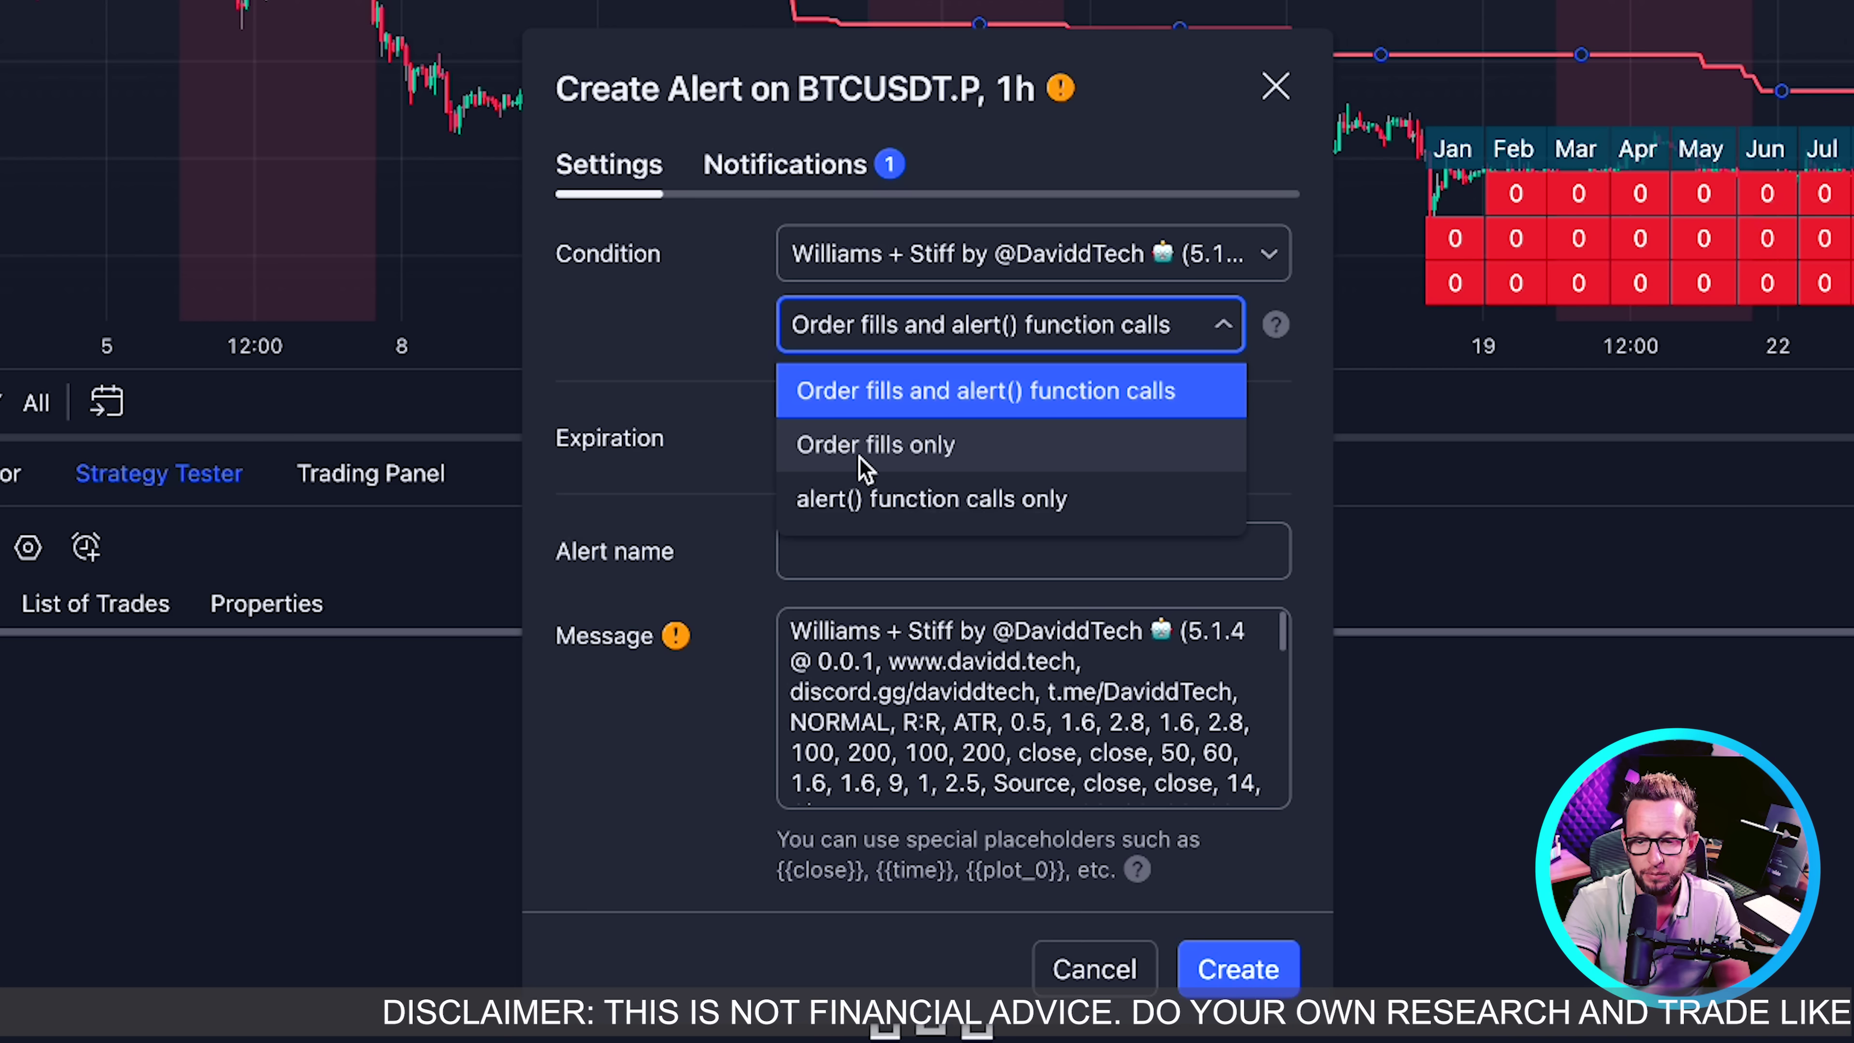
left_click(980, 458)
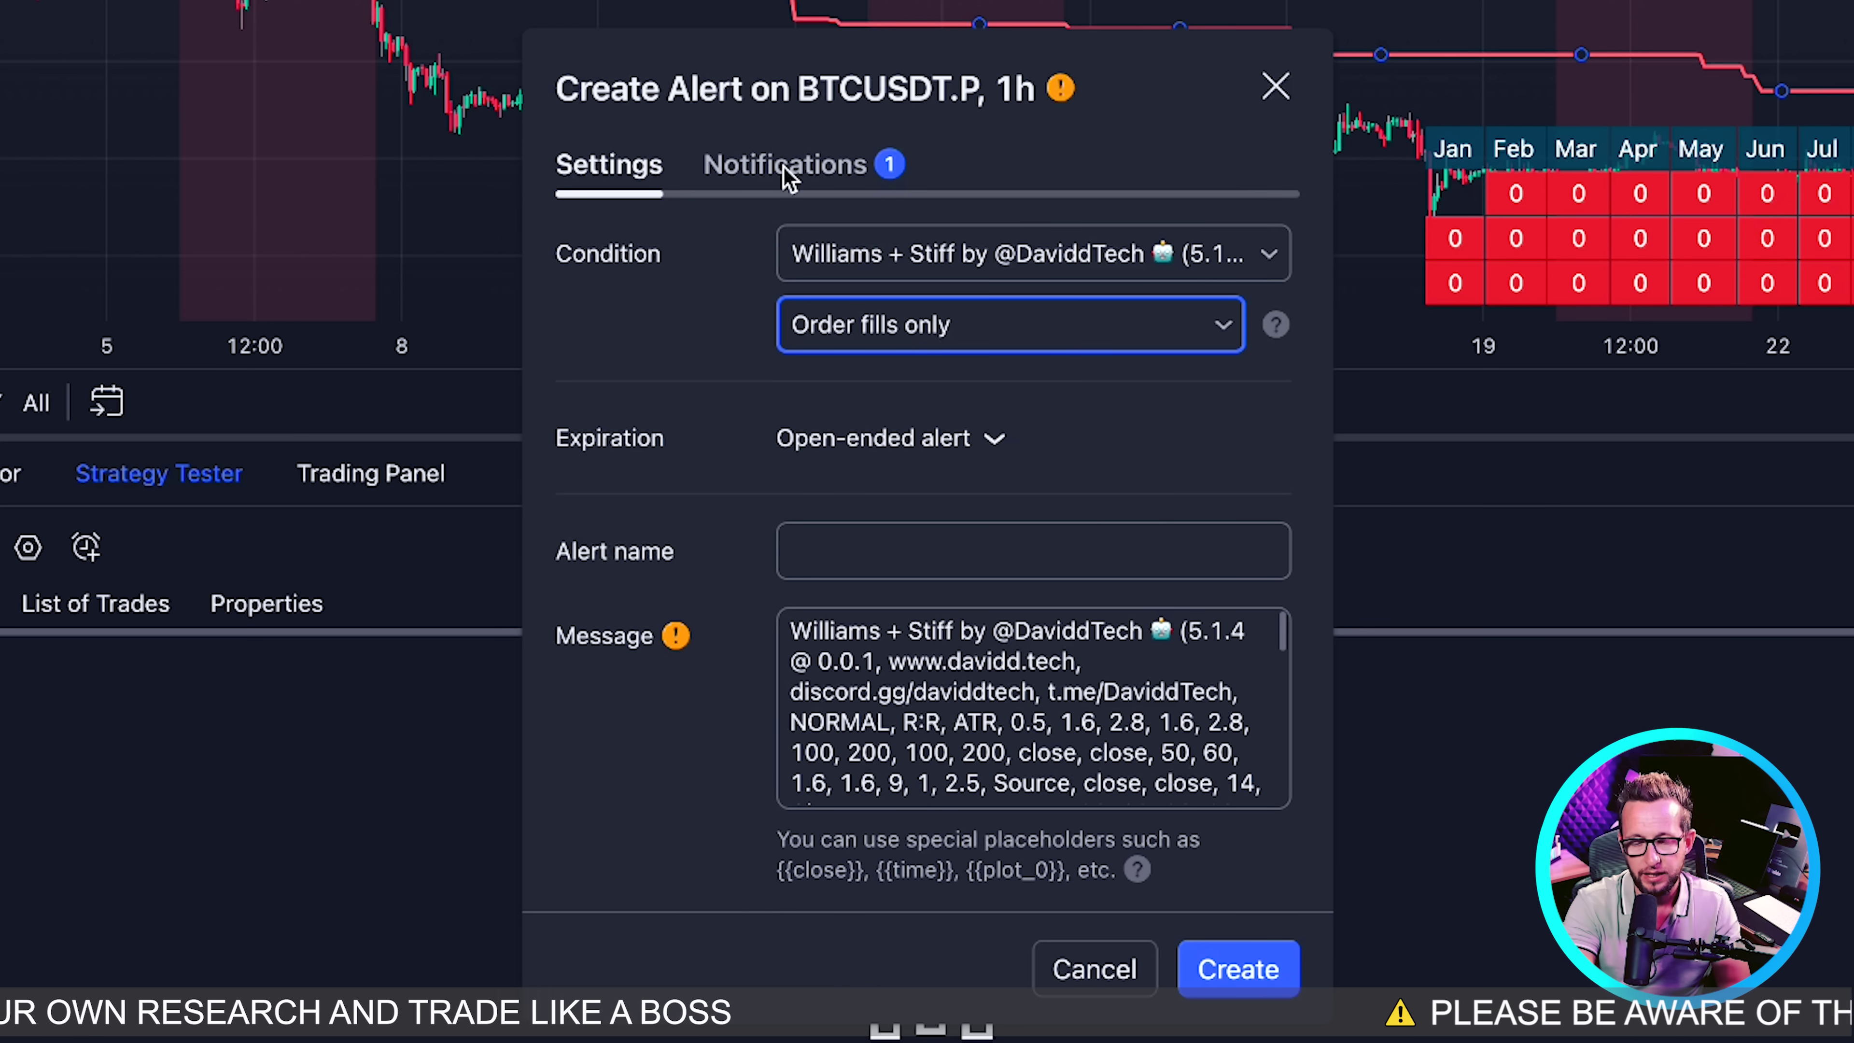
left_click(772, 182)
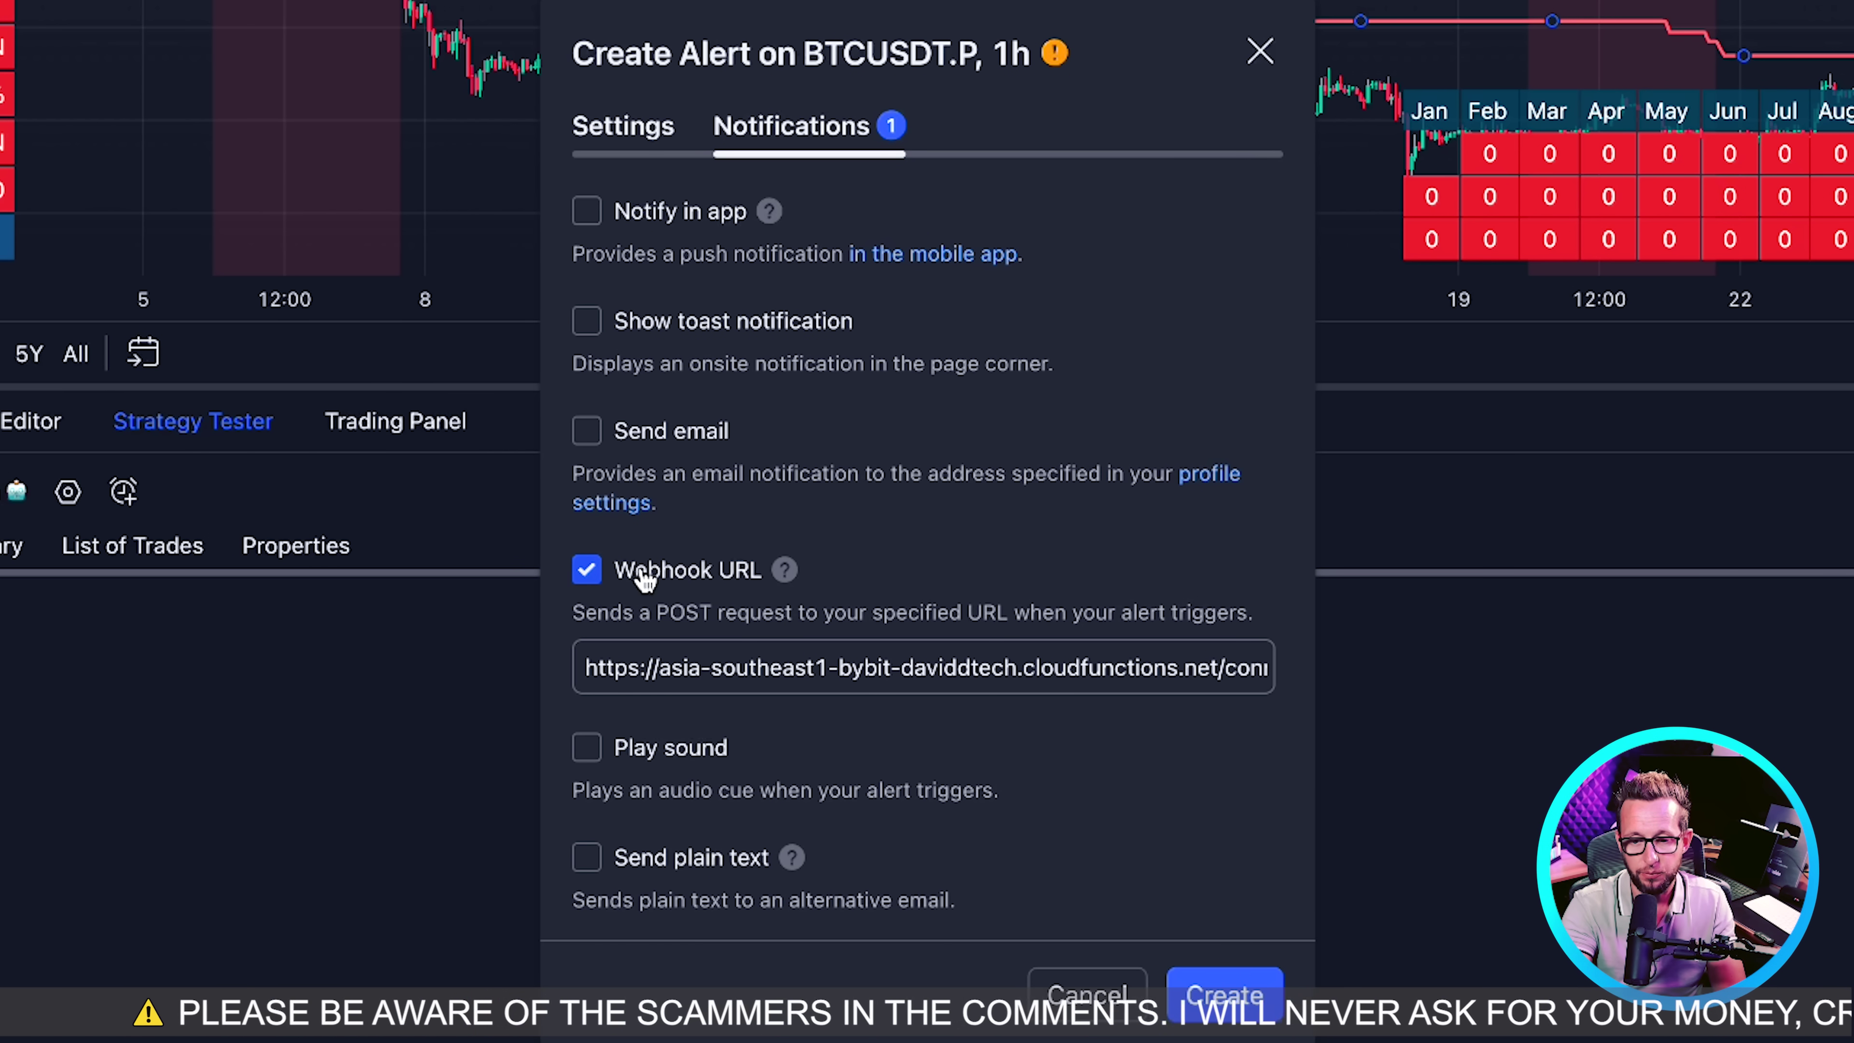
Paste the cloud.daviddtech.com/webhooks address as the alert's Webhook URL and keep it enabled.
left_click(676, 666)
key("ctrl+a")
key("ctrl+v")
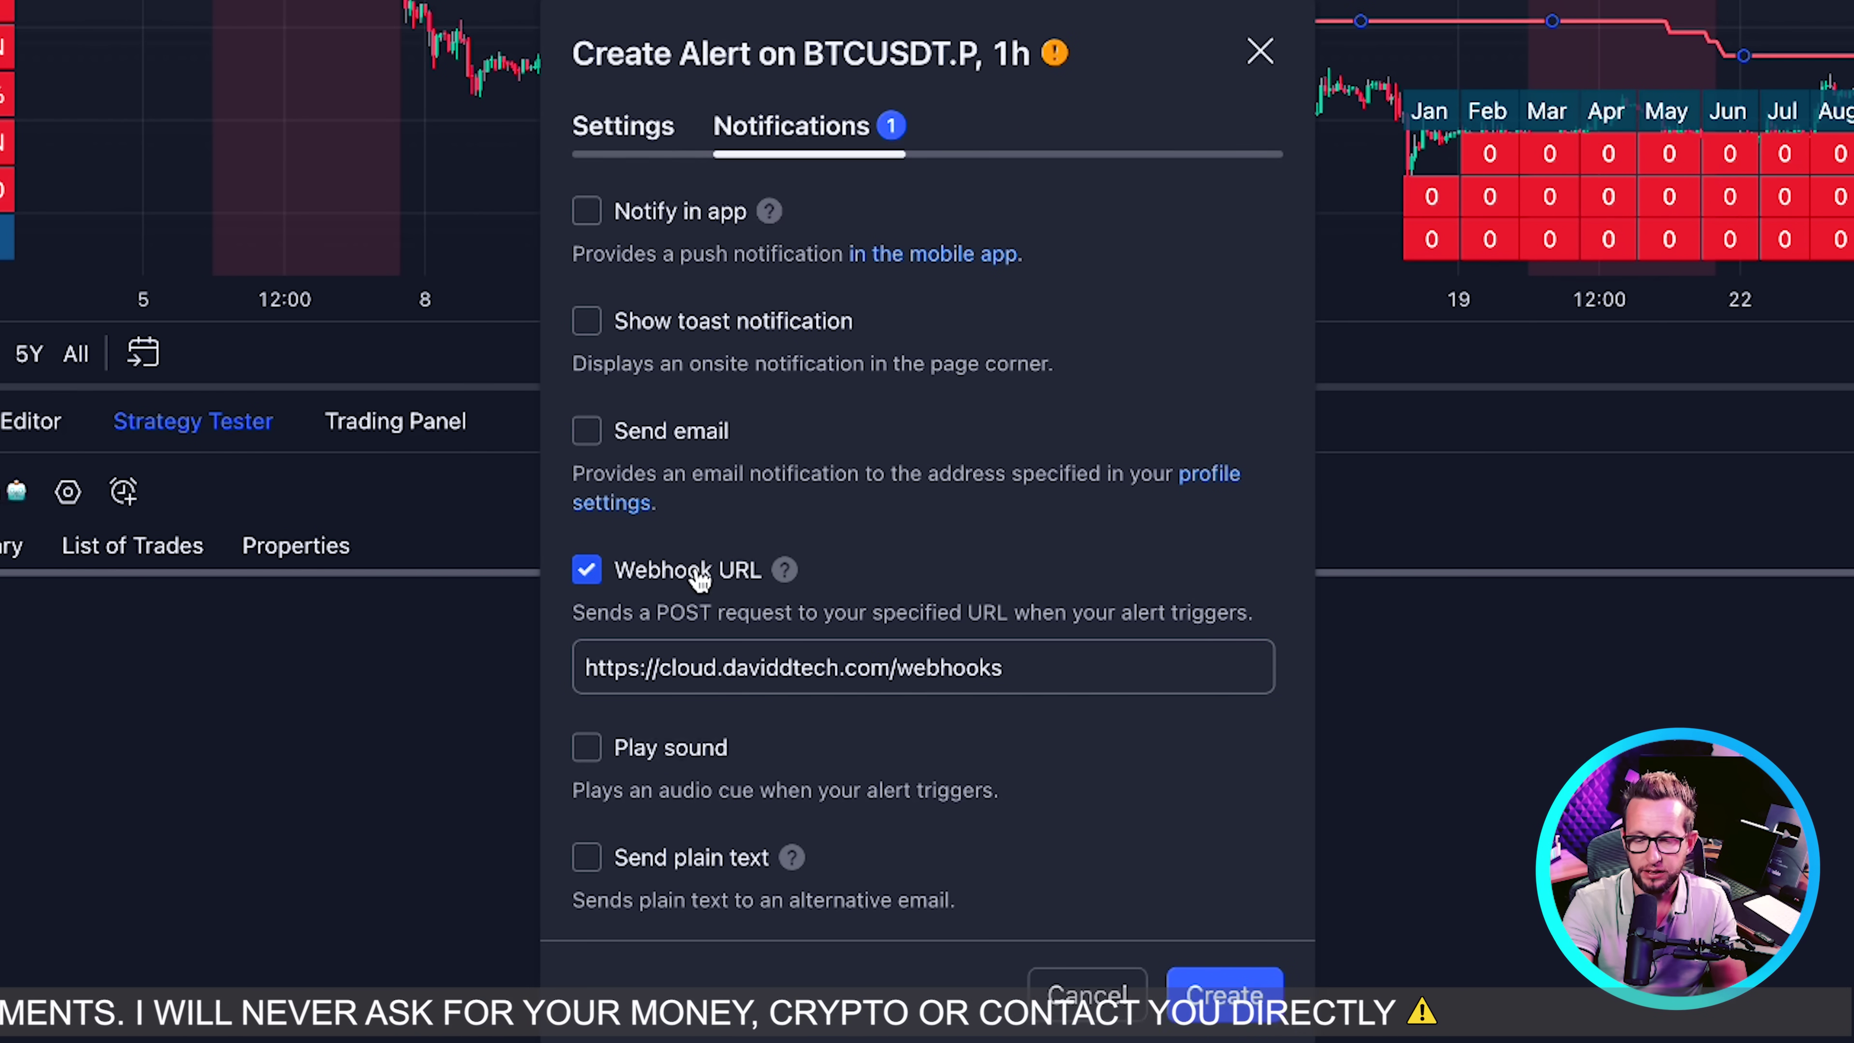
left_click(699, 577)
left_click(715, 577)
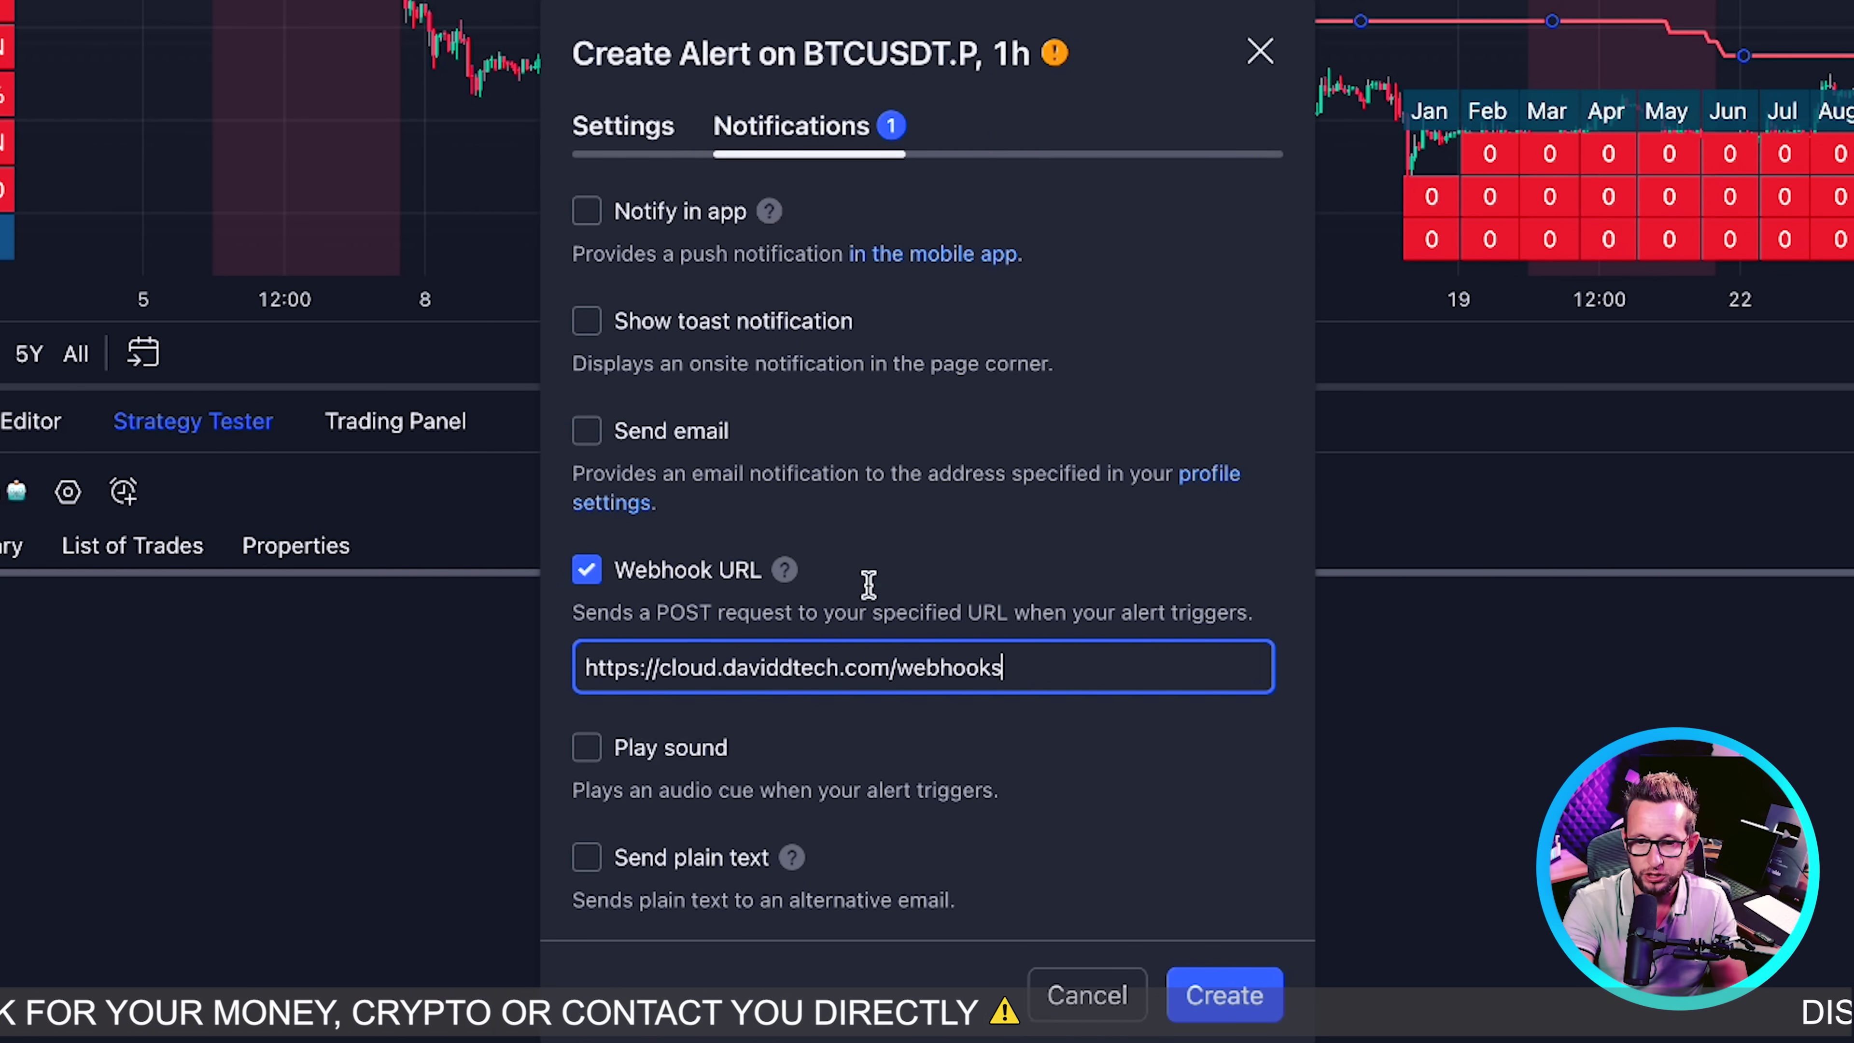
left_click(625, 131)
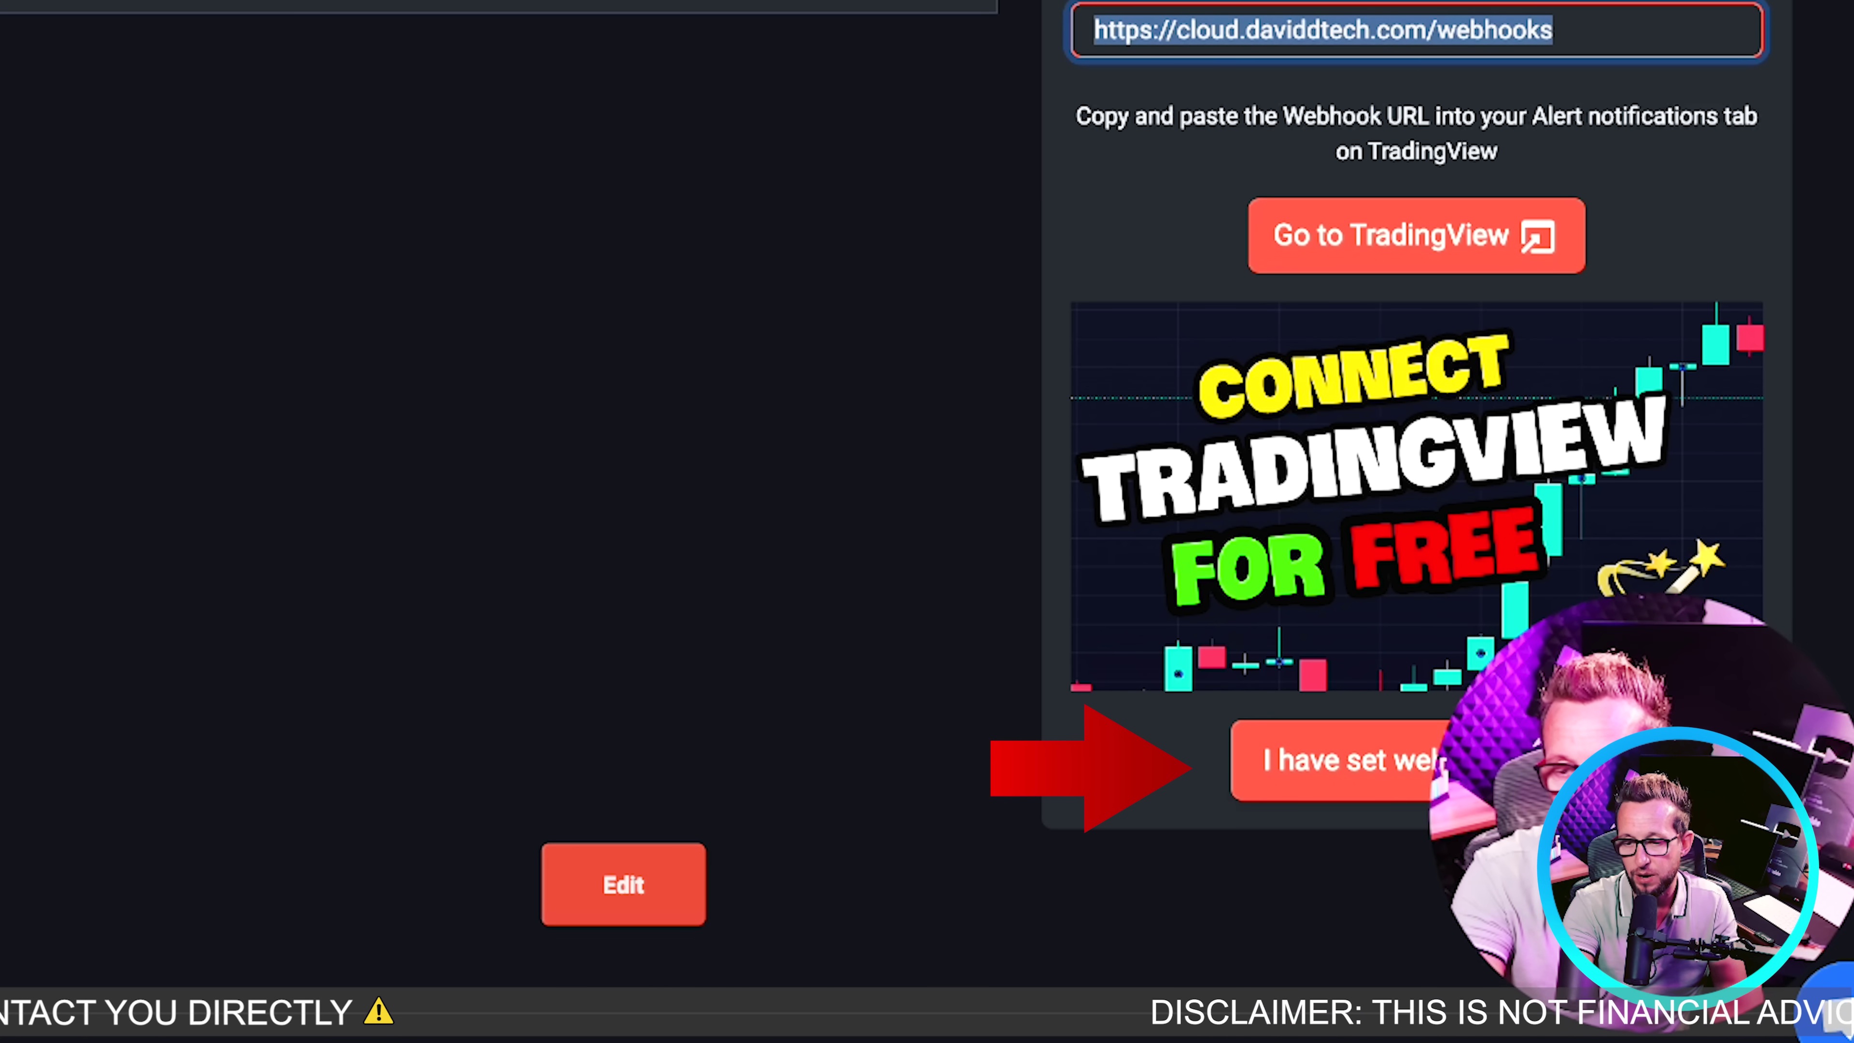
Confirm the webhook is set, choose the test exchange, and name the bot 'Test Stiff + Williams'.
left_click(1387, 760)
left_click(1295, 165)
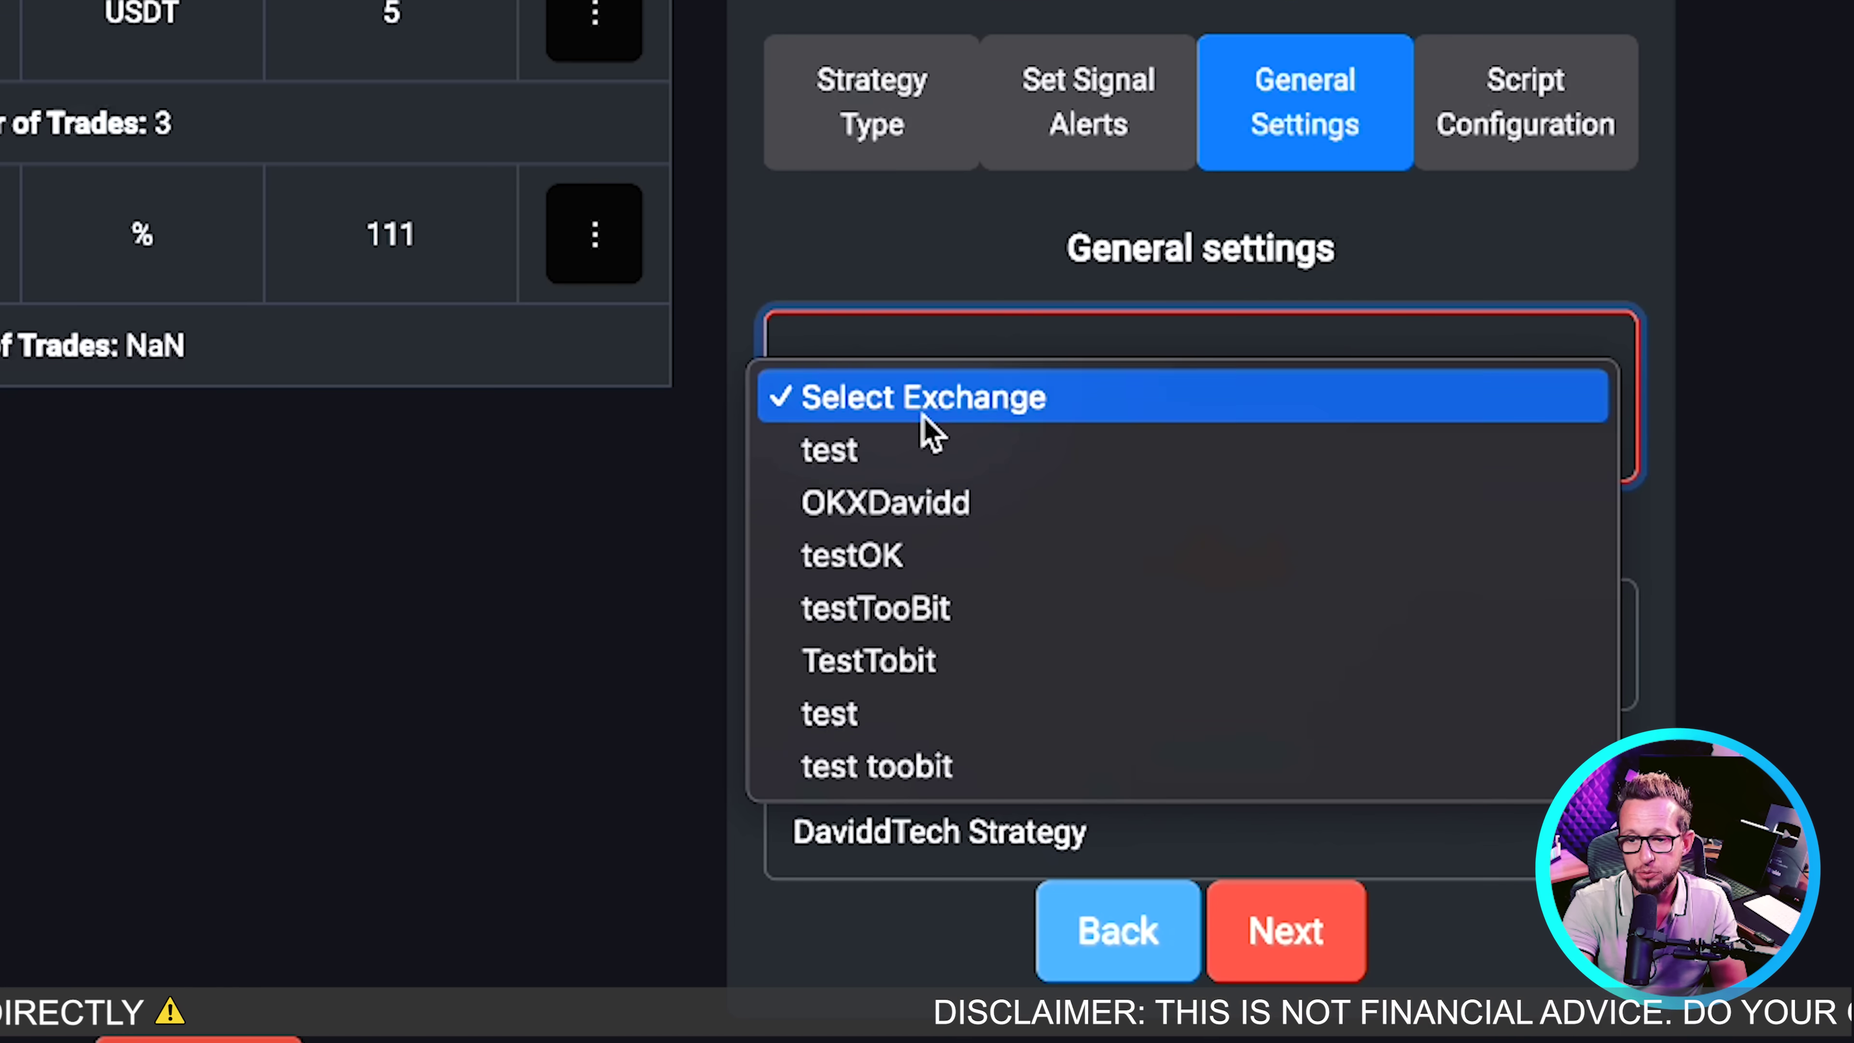
mouse_move(1021, 464)
left_mouse_down()
mouse_move(1020, 518)
mouse_move(1026, 464)
left_mouse_up()
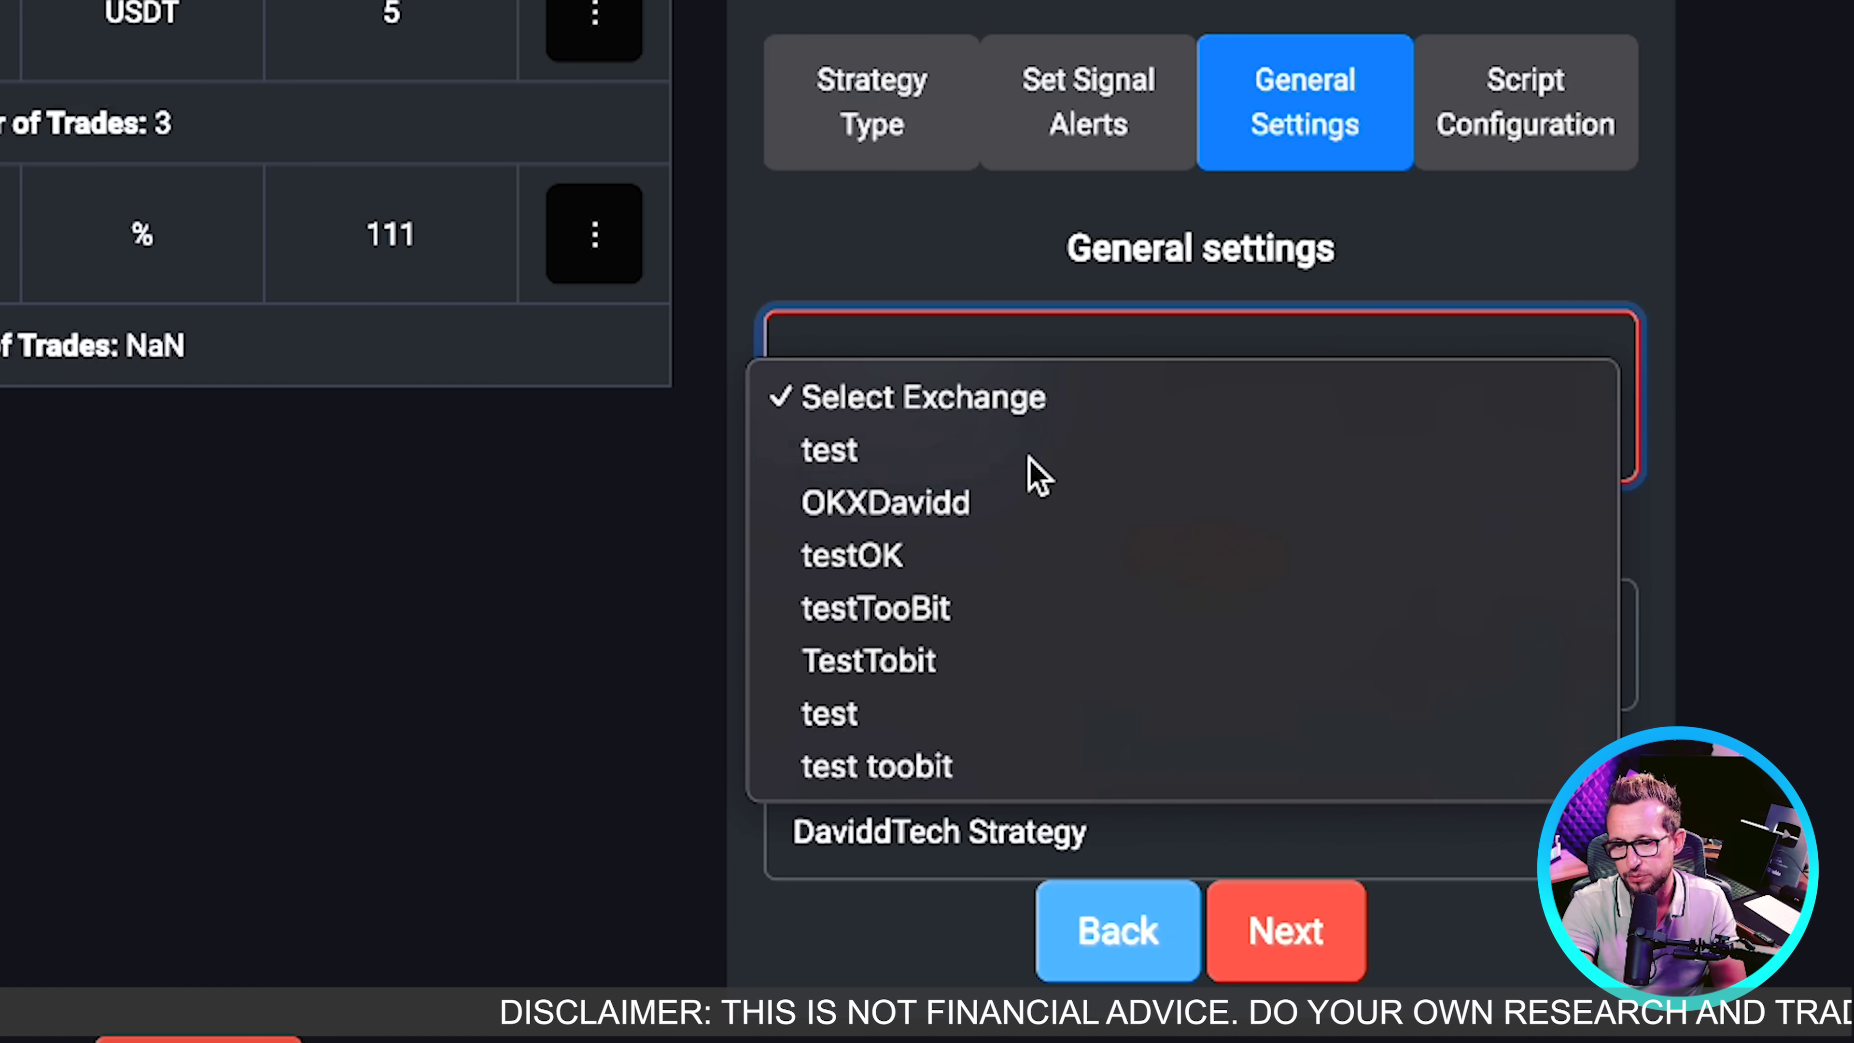
left_click(1182, 662)
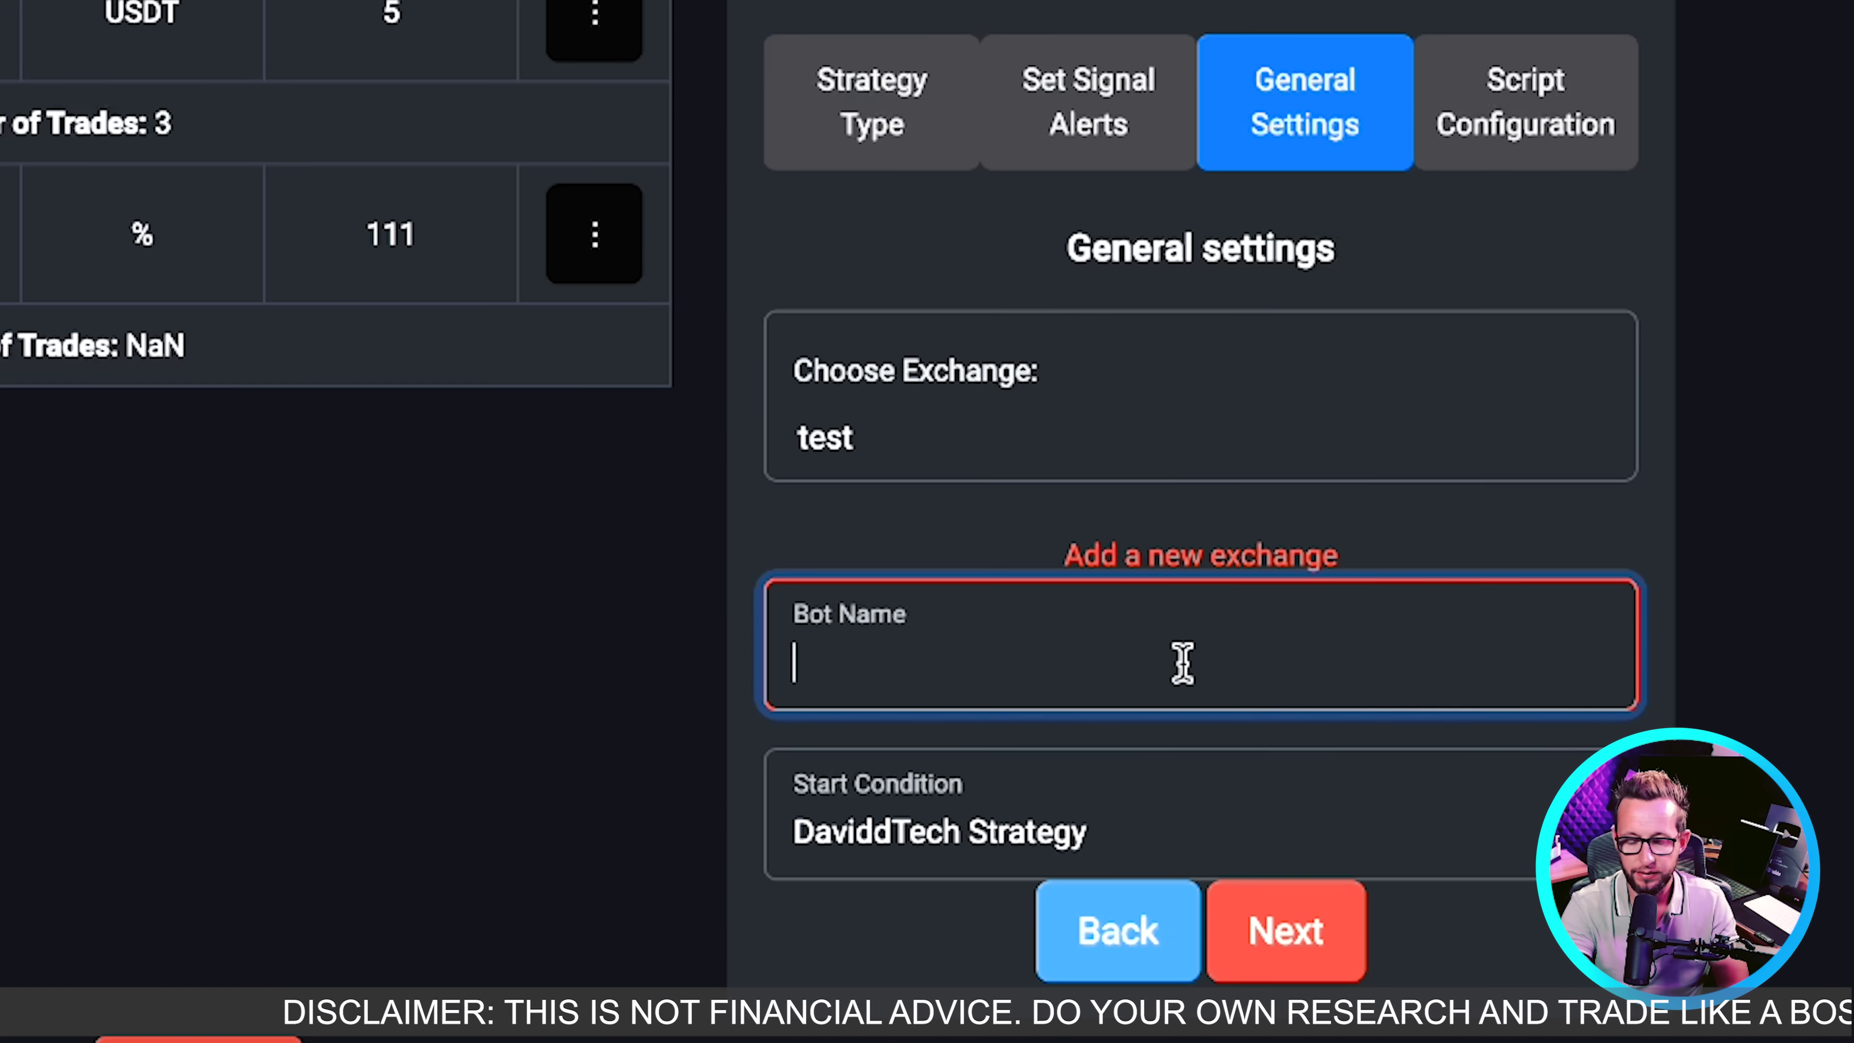
type("Test ")
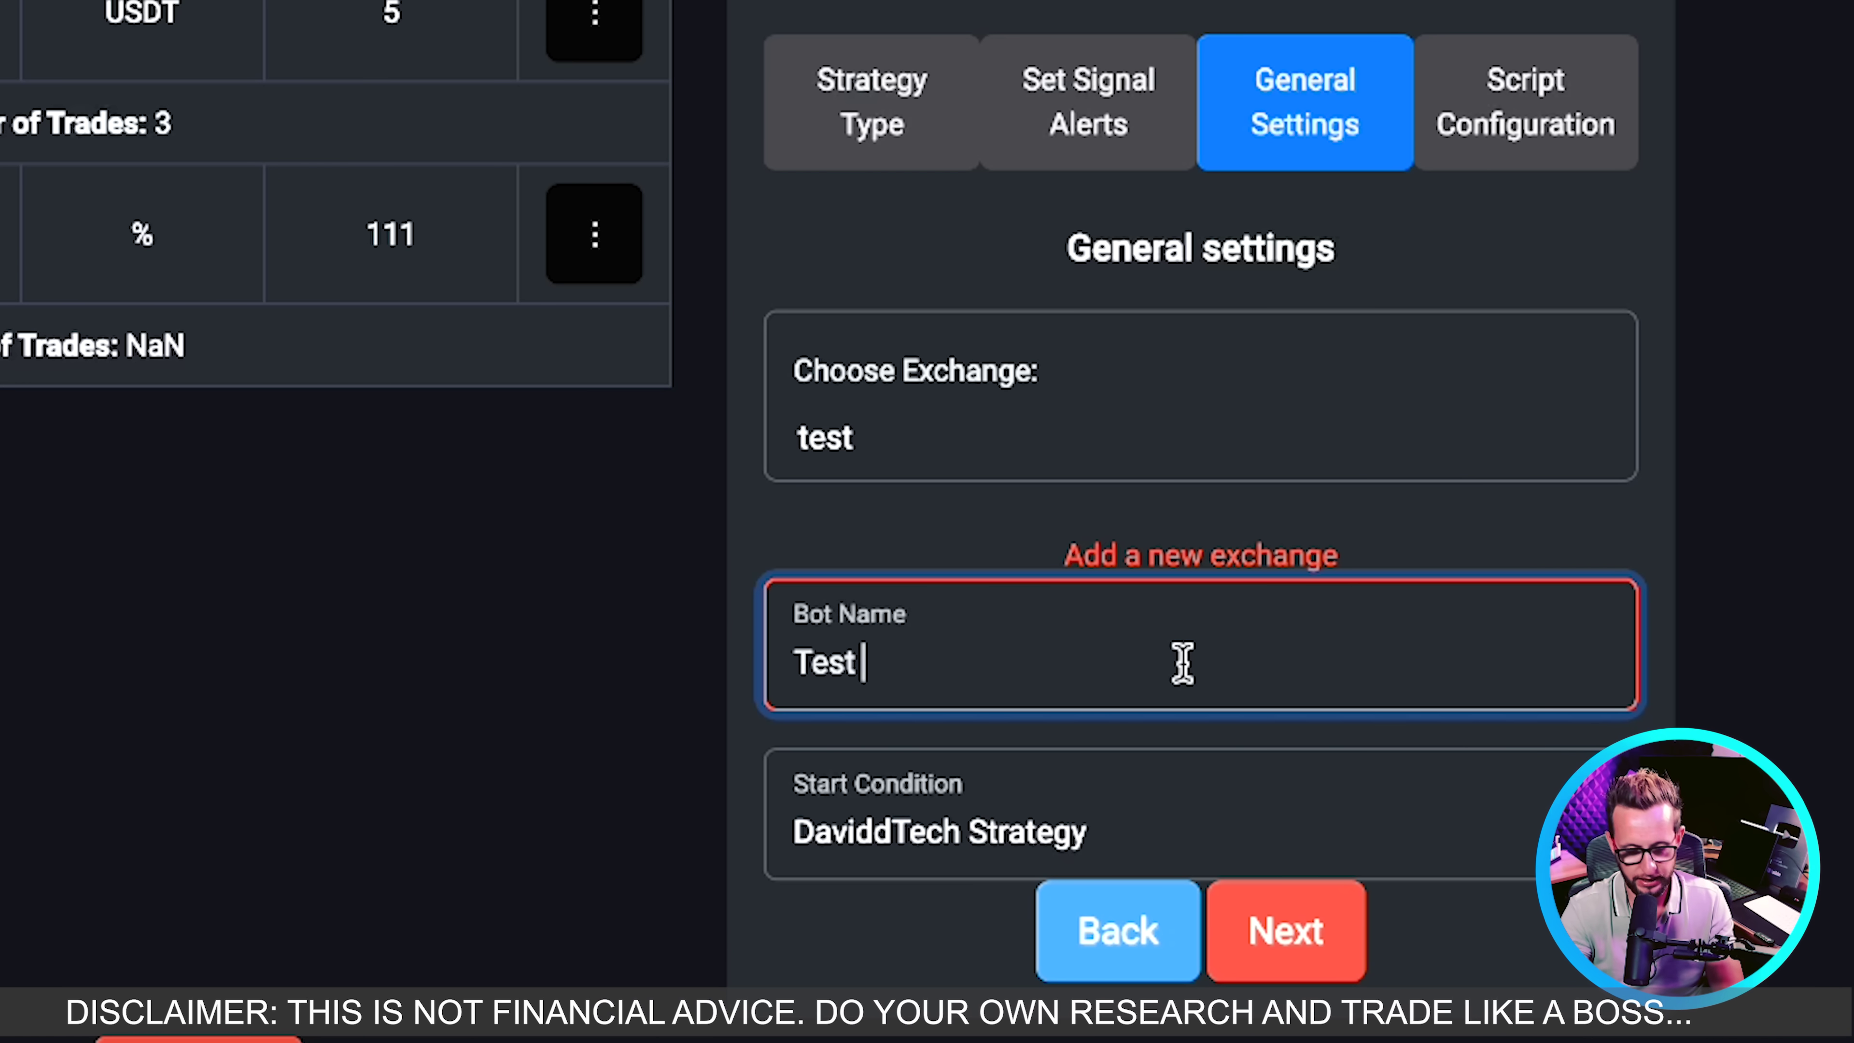
type("Stiff + Williams")
scroll(1022, 672, "down", 2)
left_click(990, 684)
left_click(902, 787)
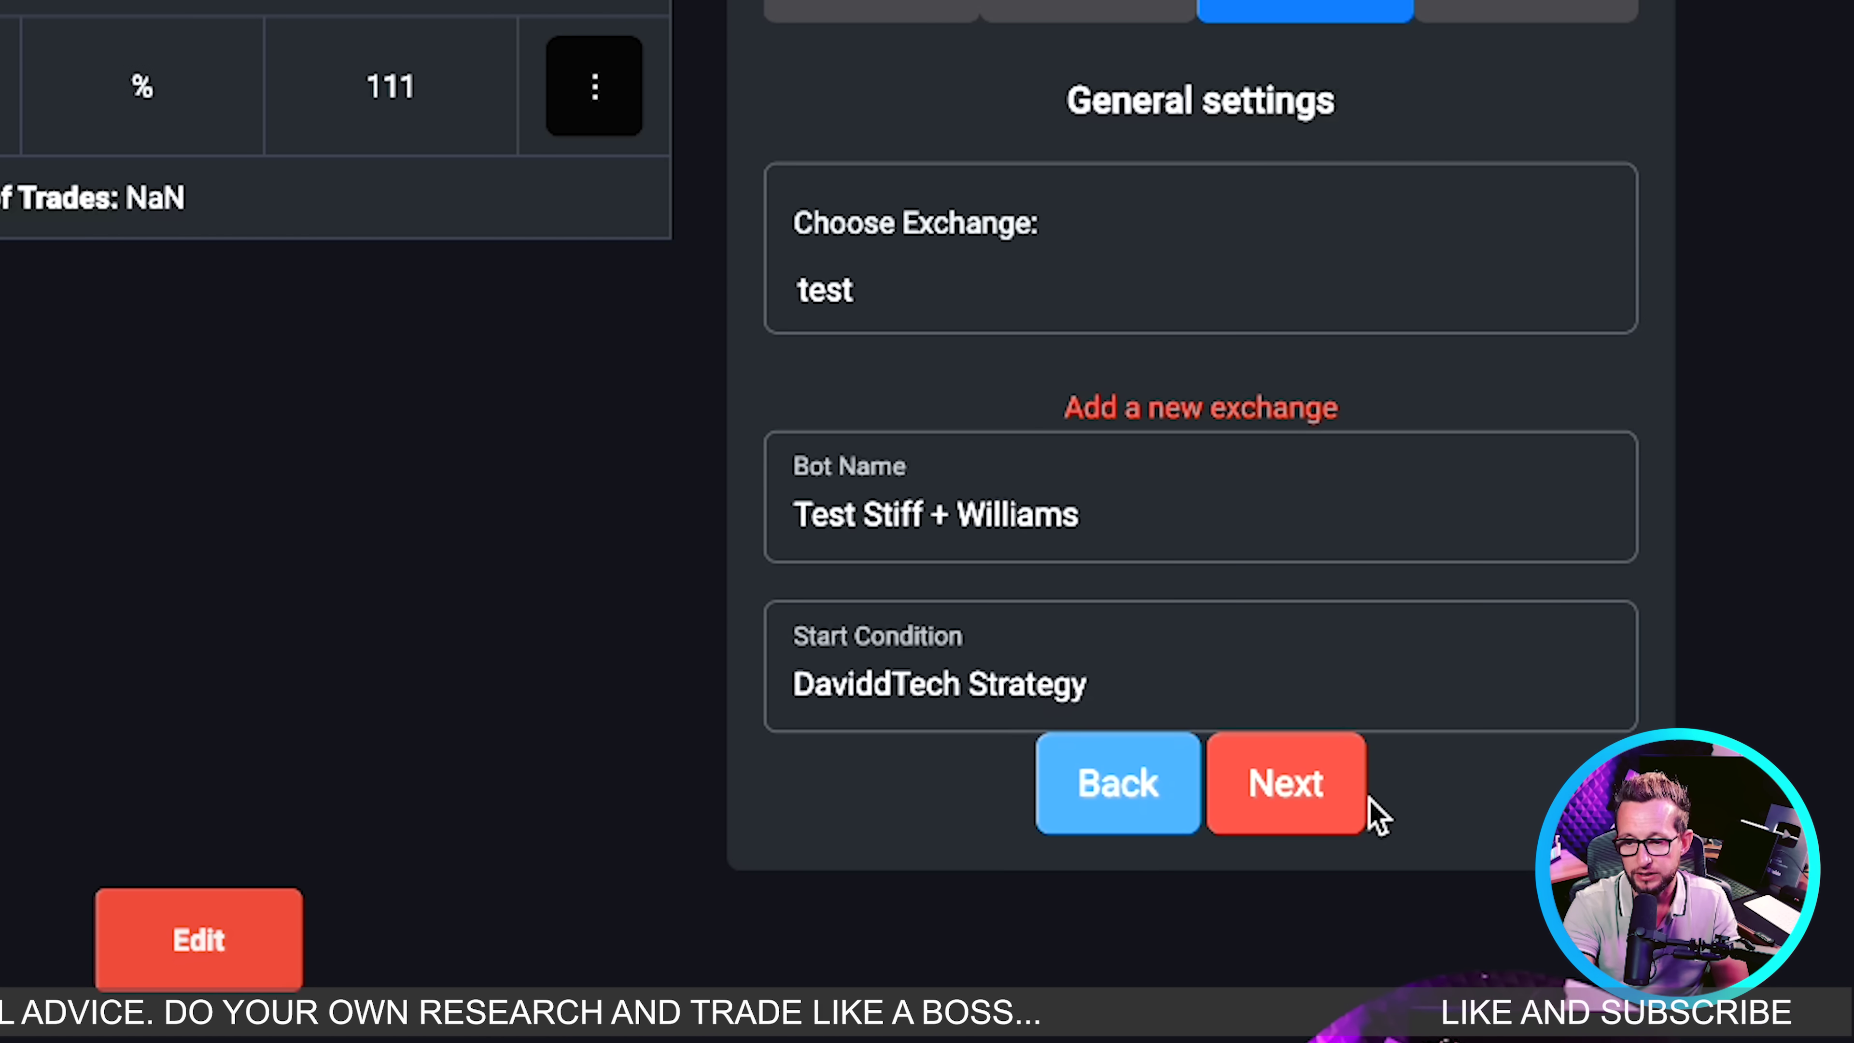
Copy the bot's Script Configuration JSON alert message.
left_click(1299, 806)
scroll(1377, 402, "down", 3)
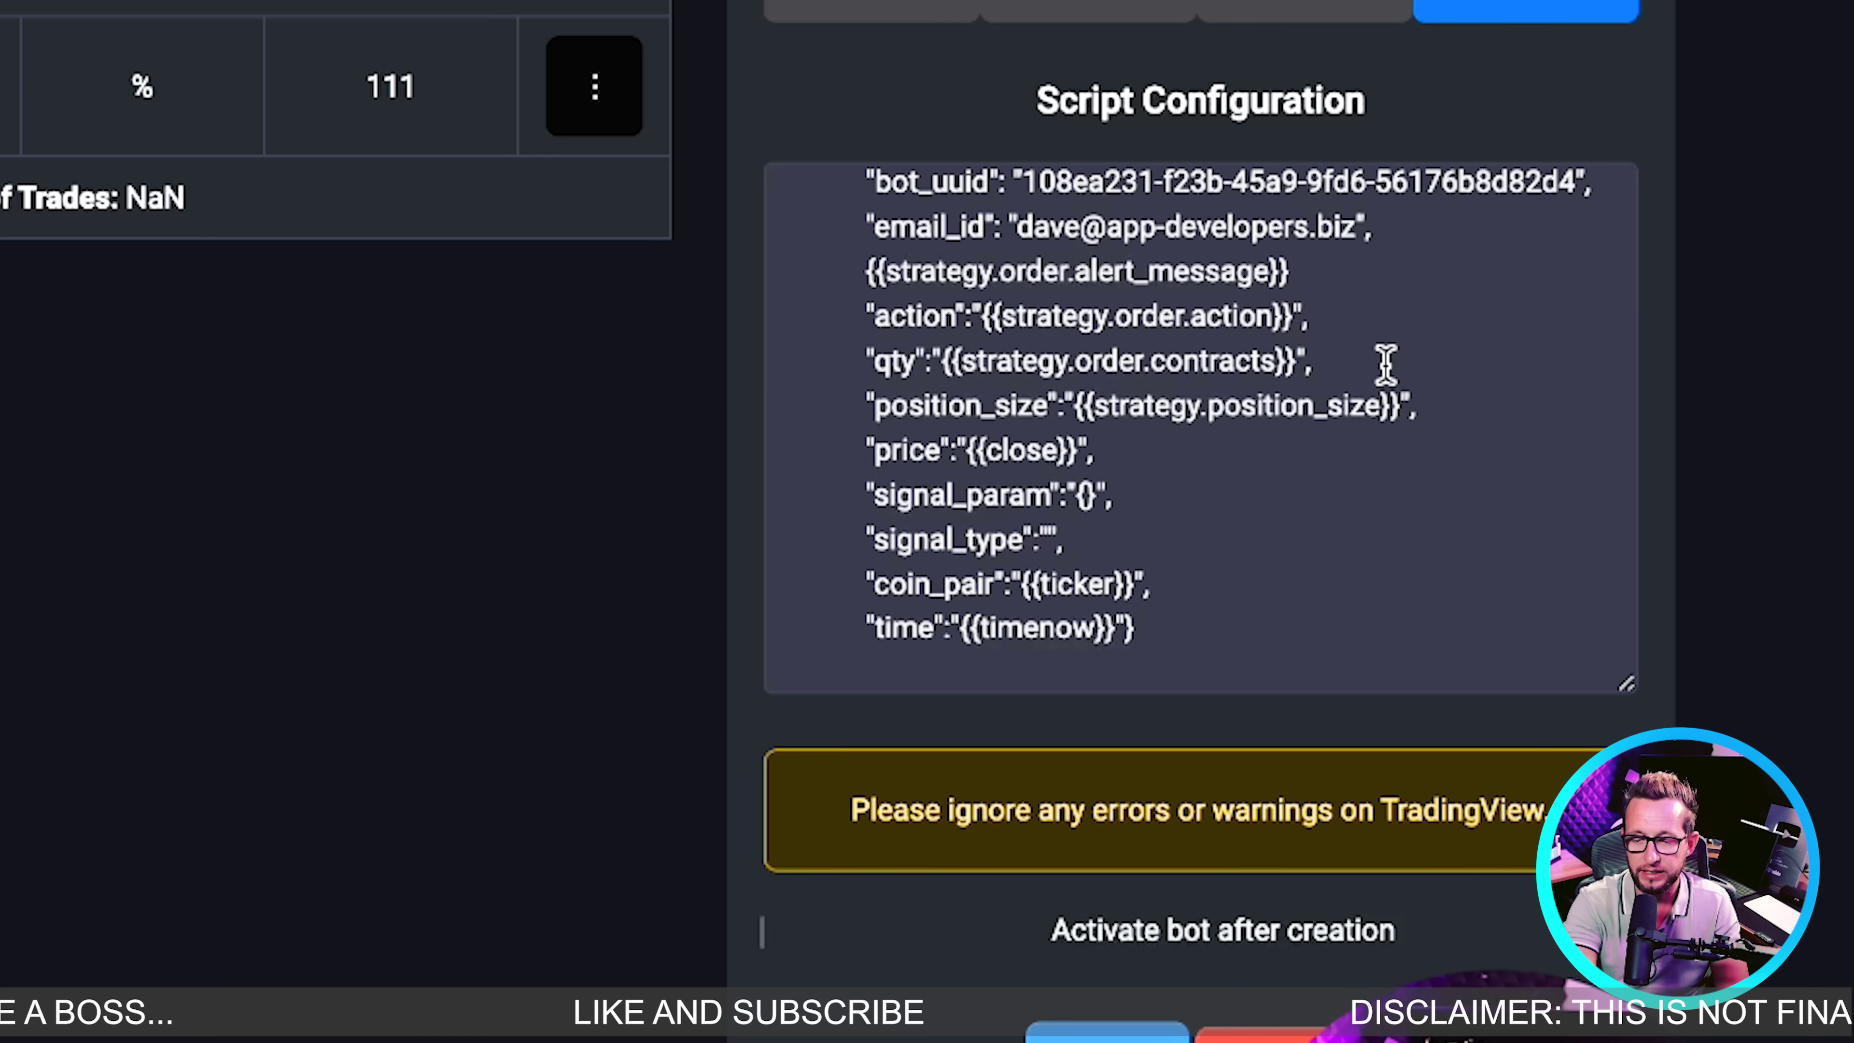
scroll(1325, 325, "down", 4)
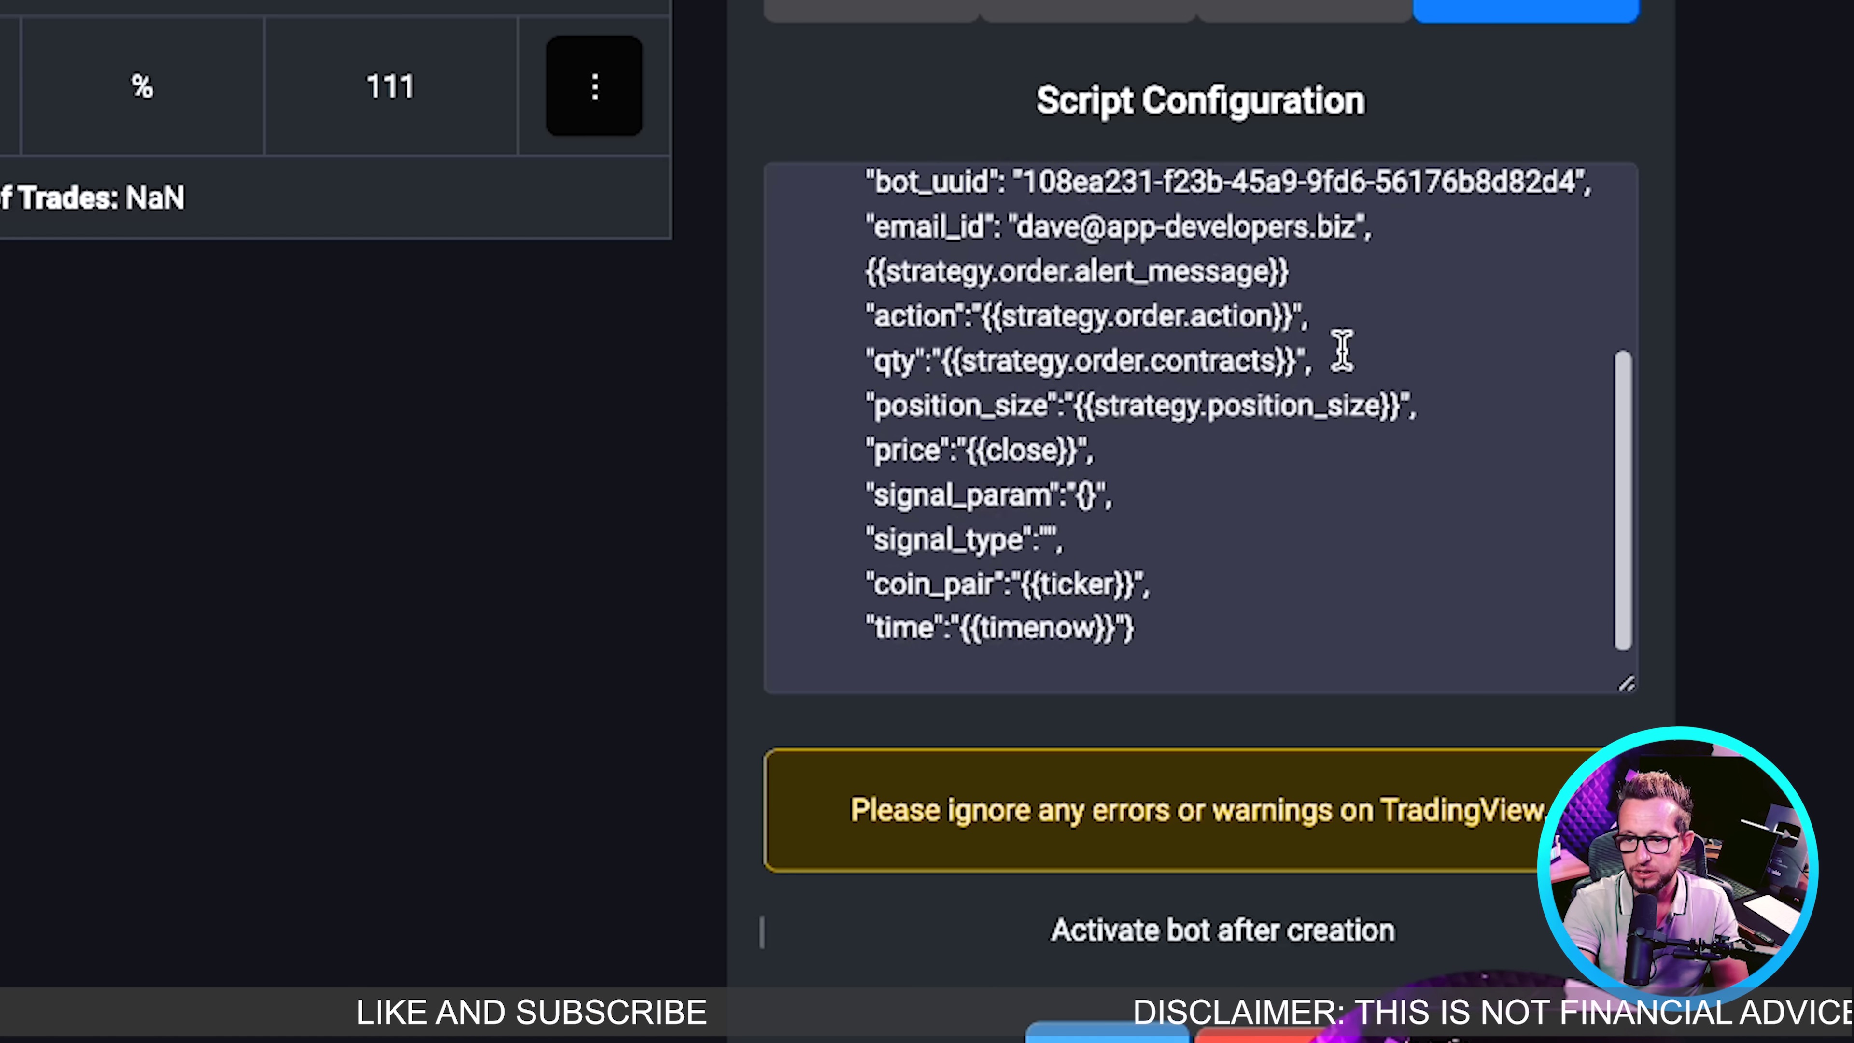
scroll(1347, 343, "up", 1)
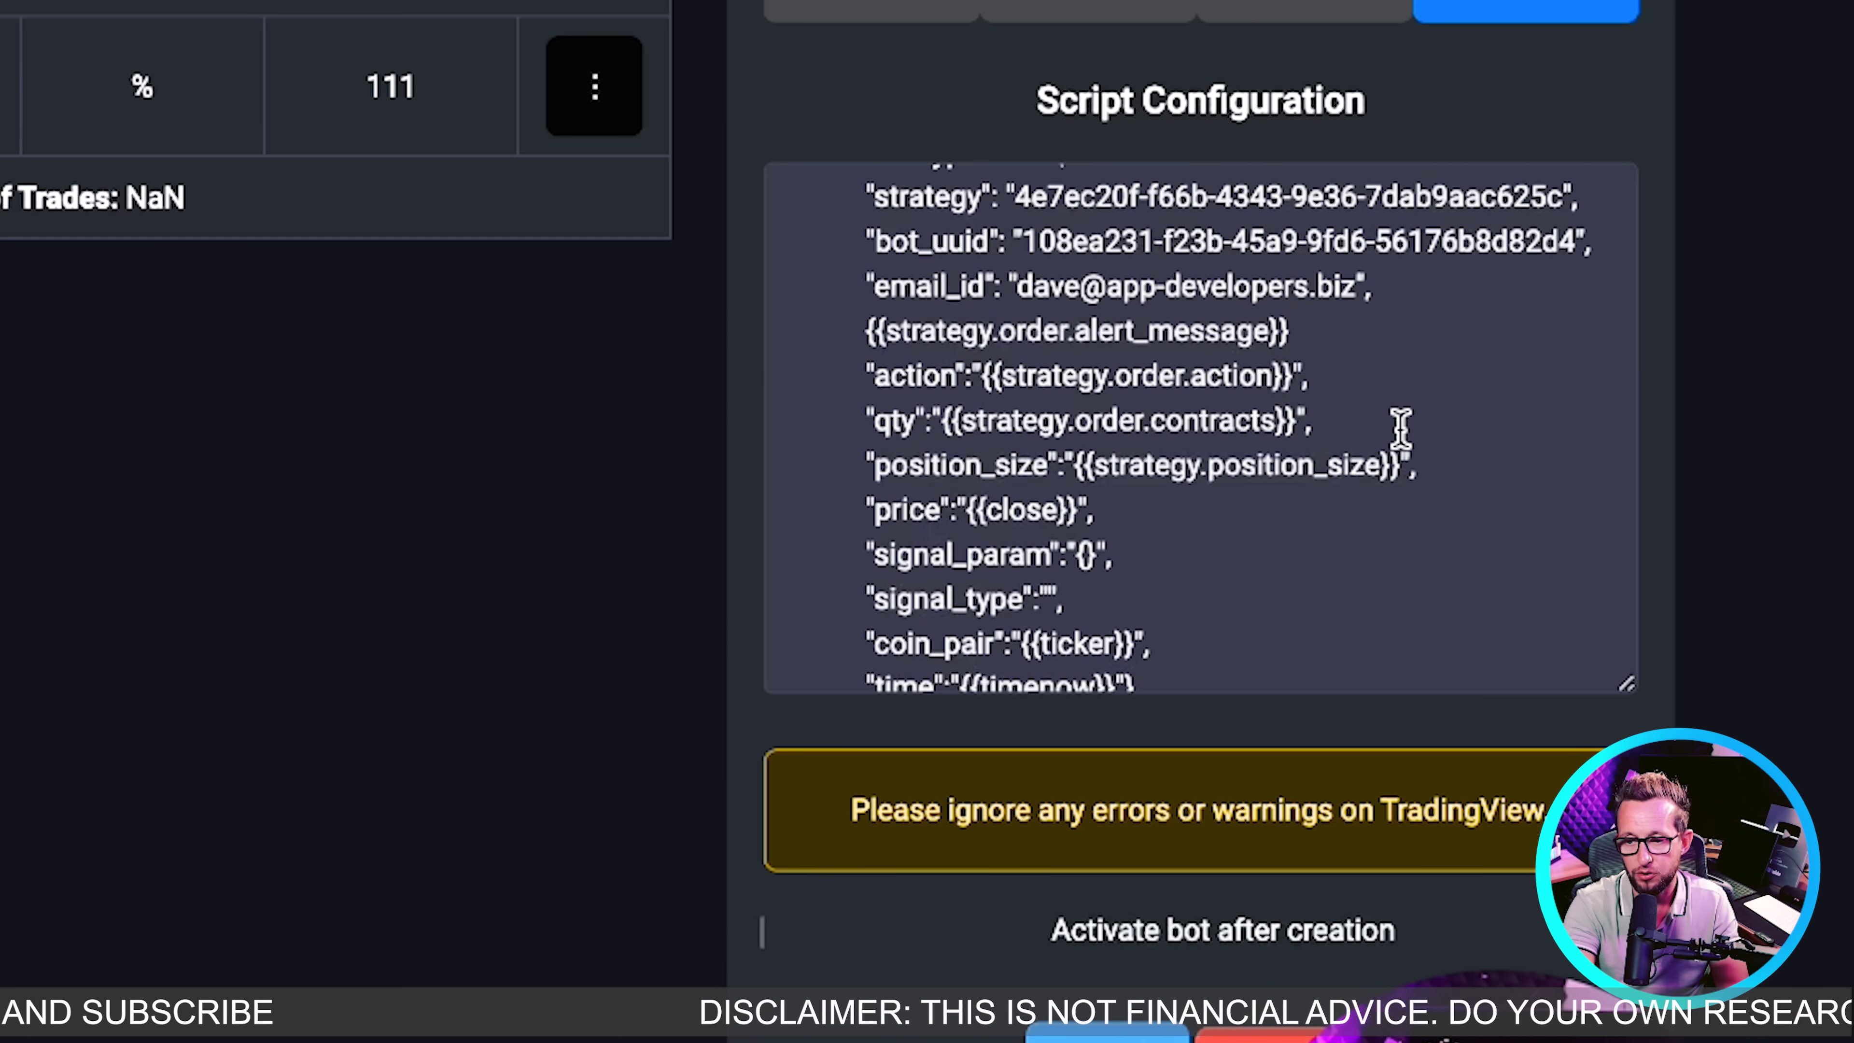
left_click(1358, 417)
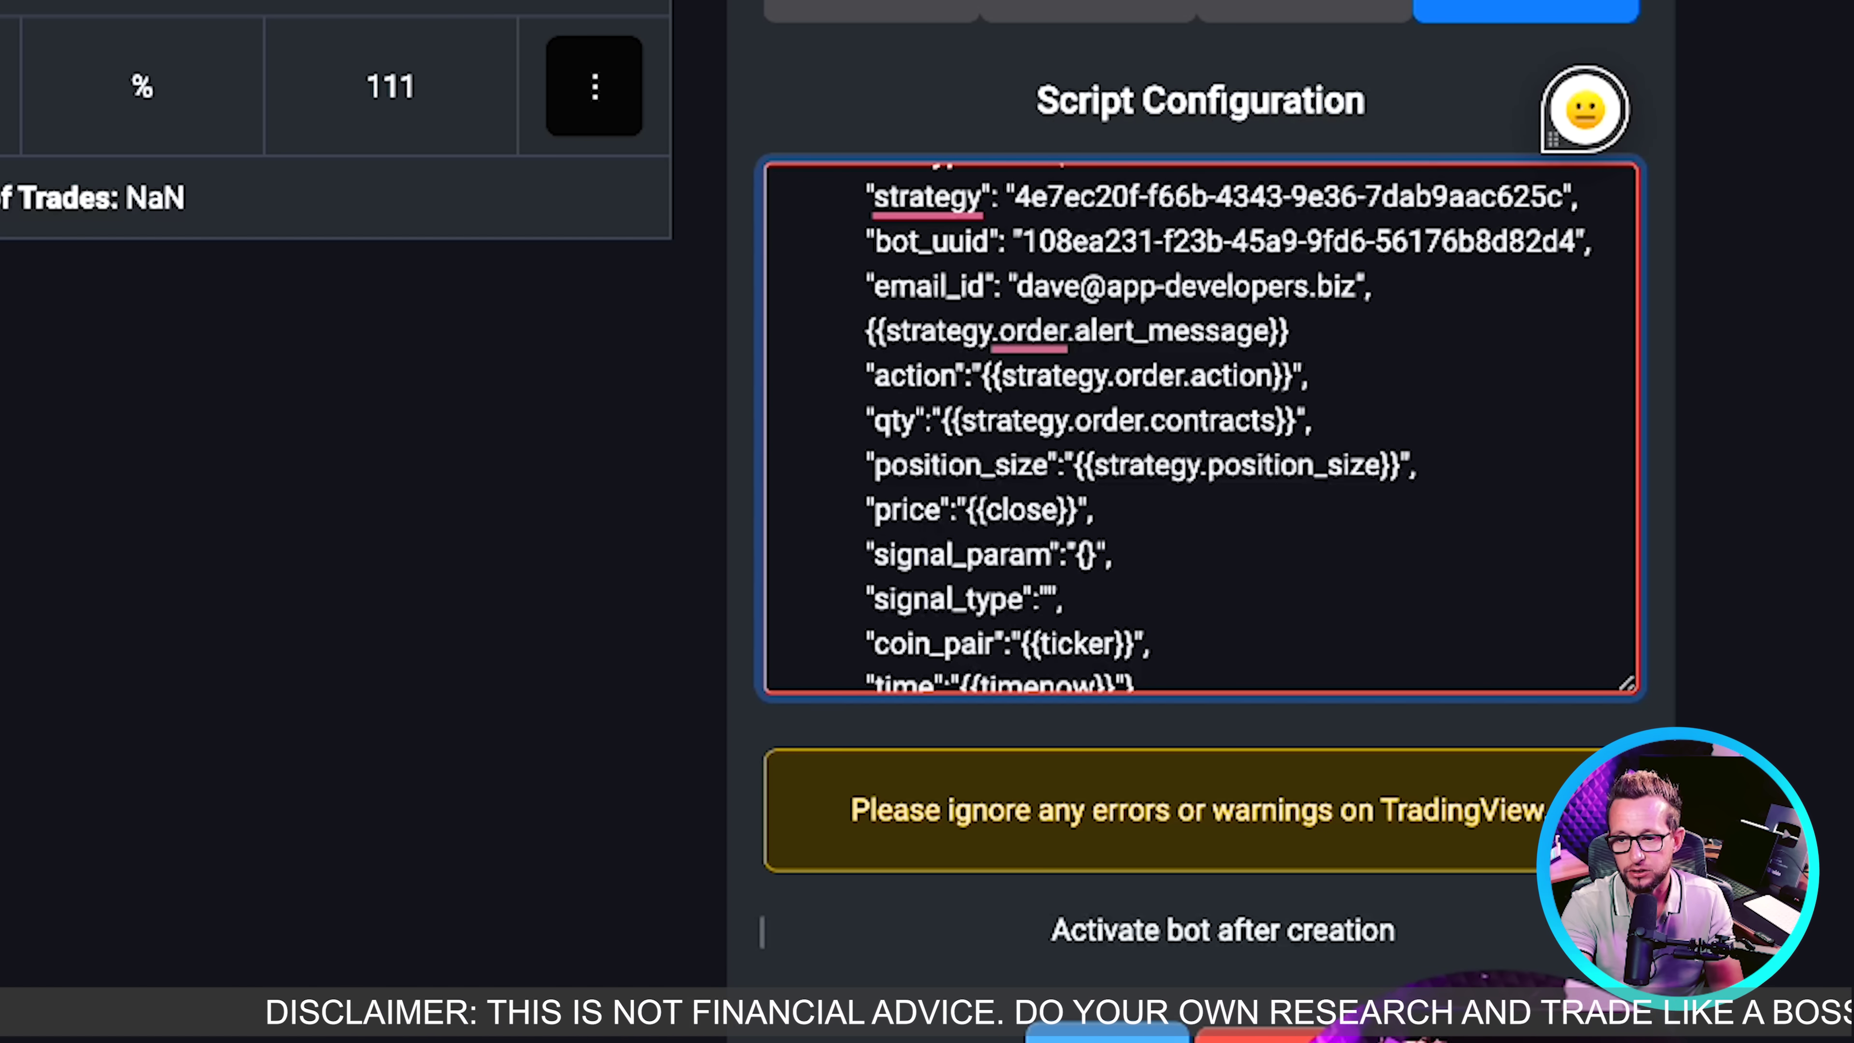
Replace the alert message with the copied bot JSON configuration.
left_click(910, 42)
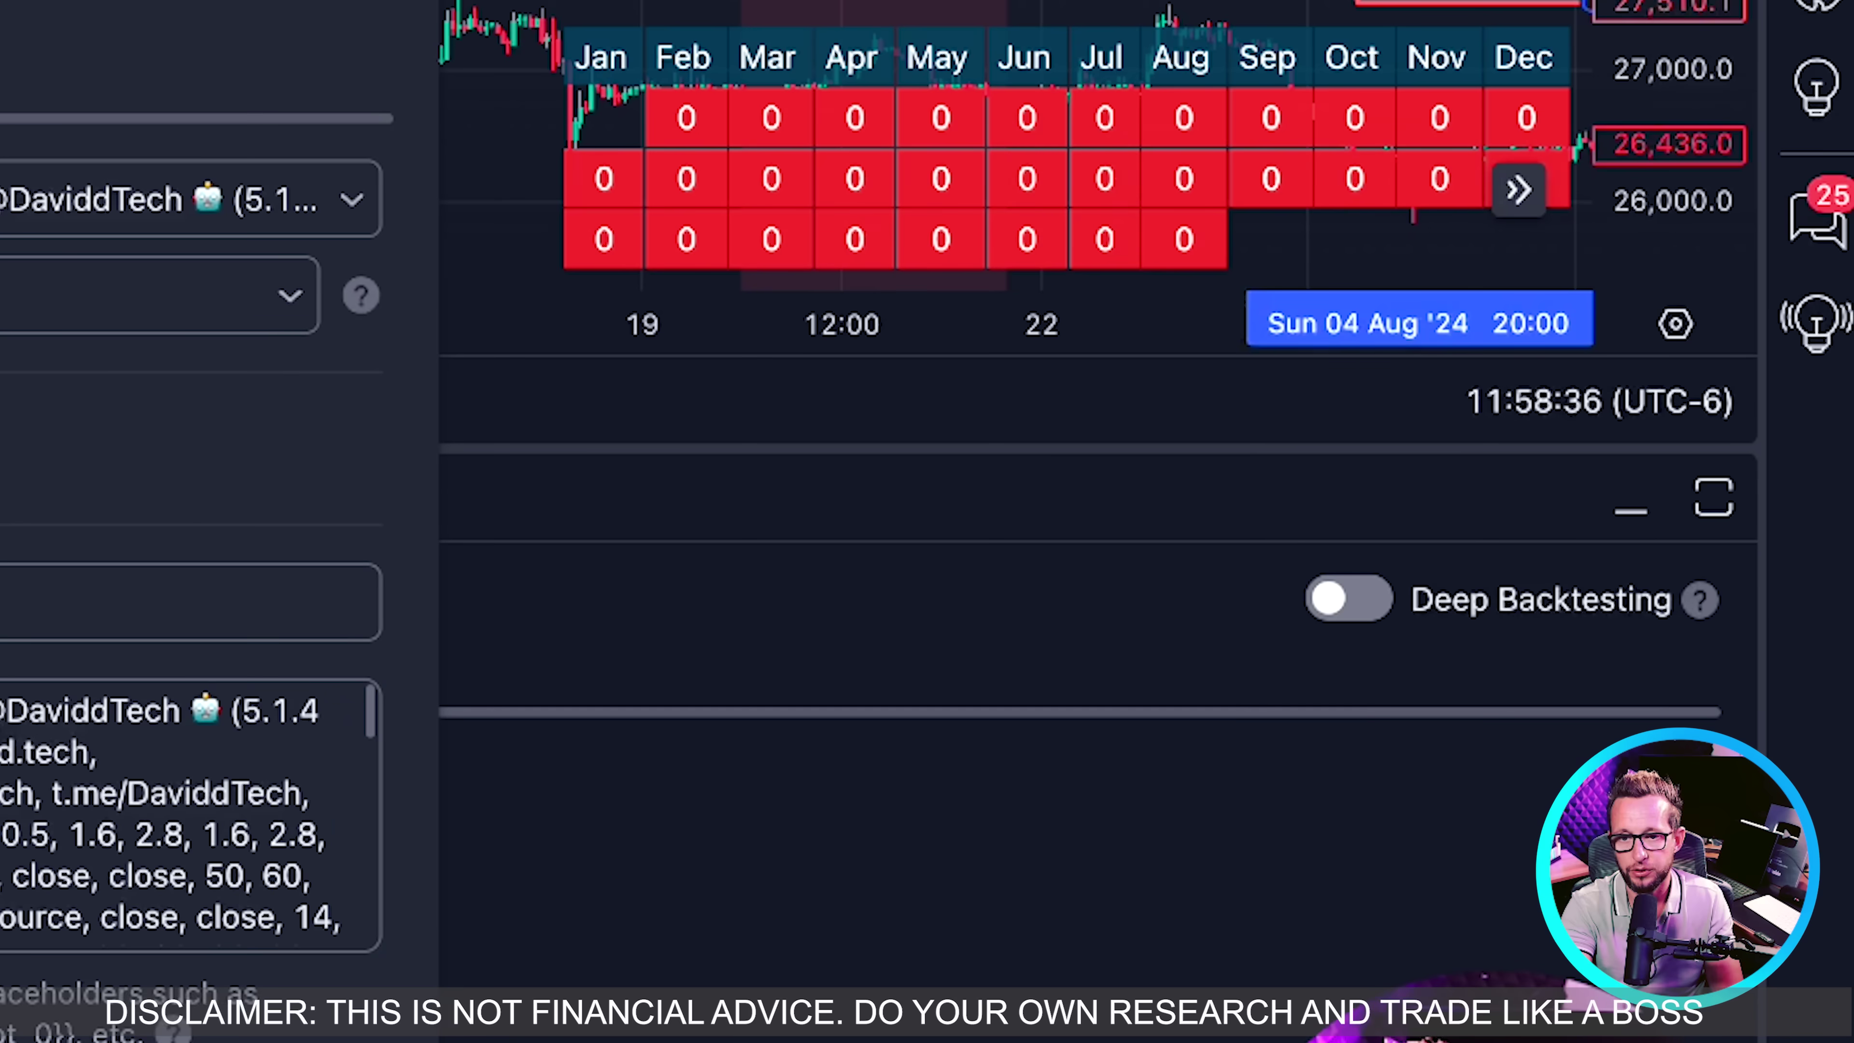
key("ctrl+a")
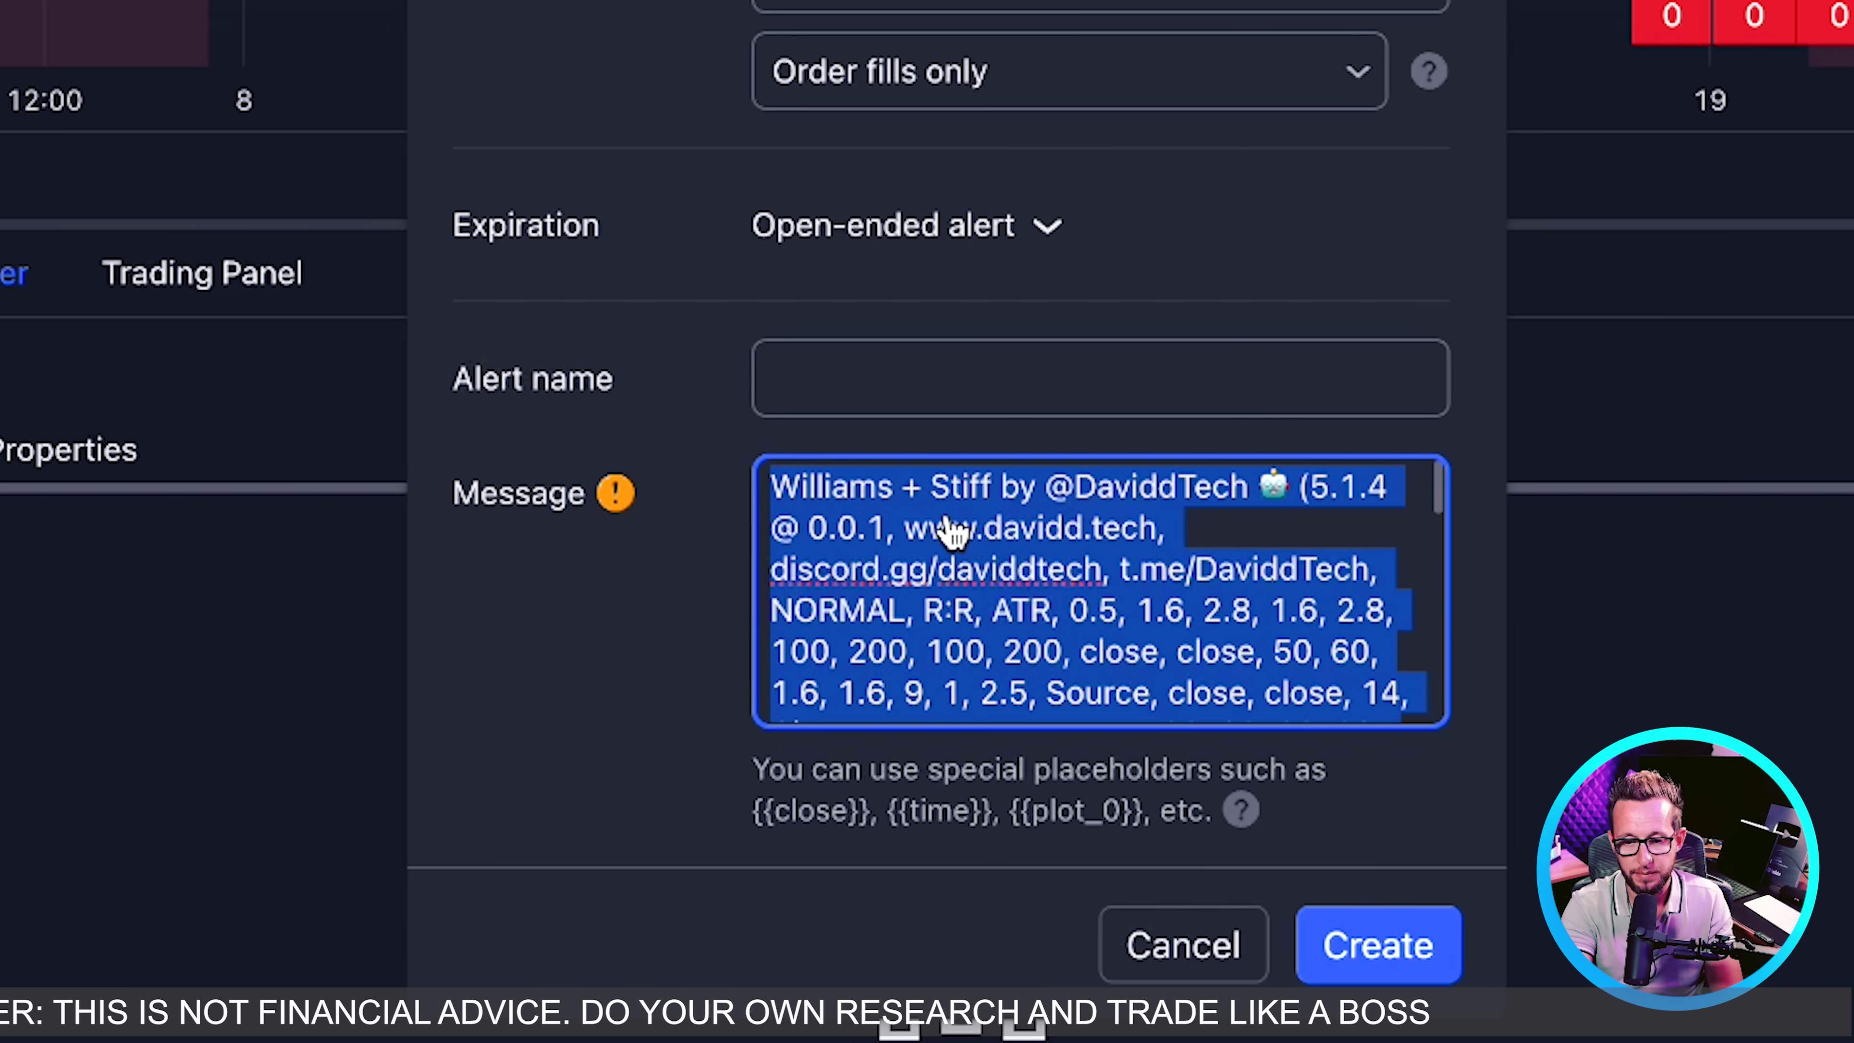
key("ctrl+v")
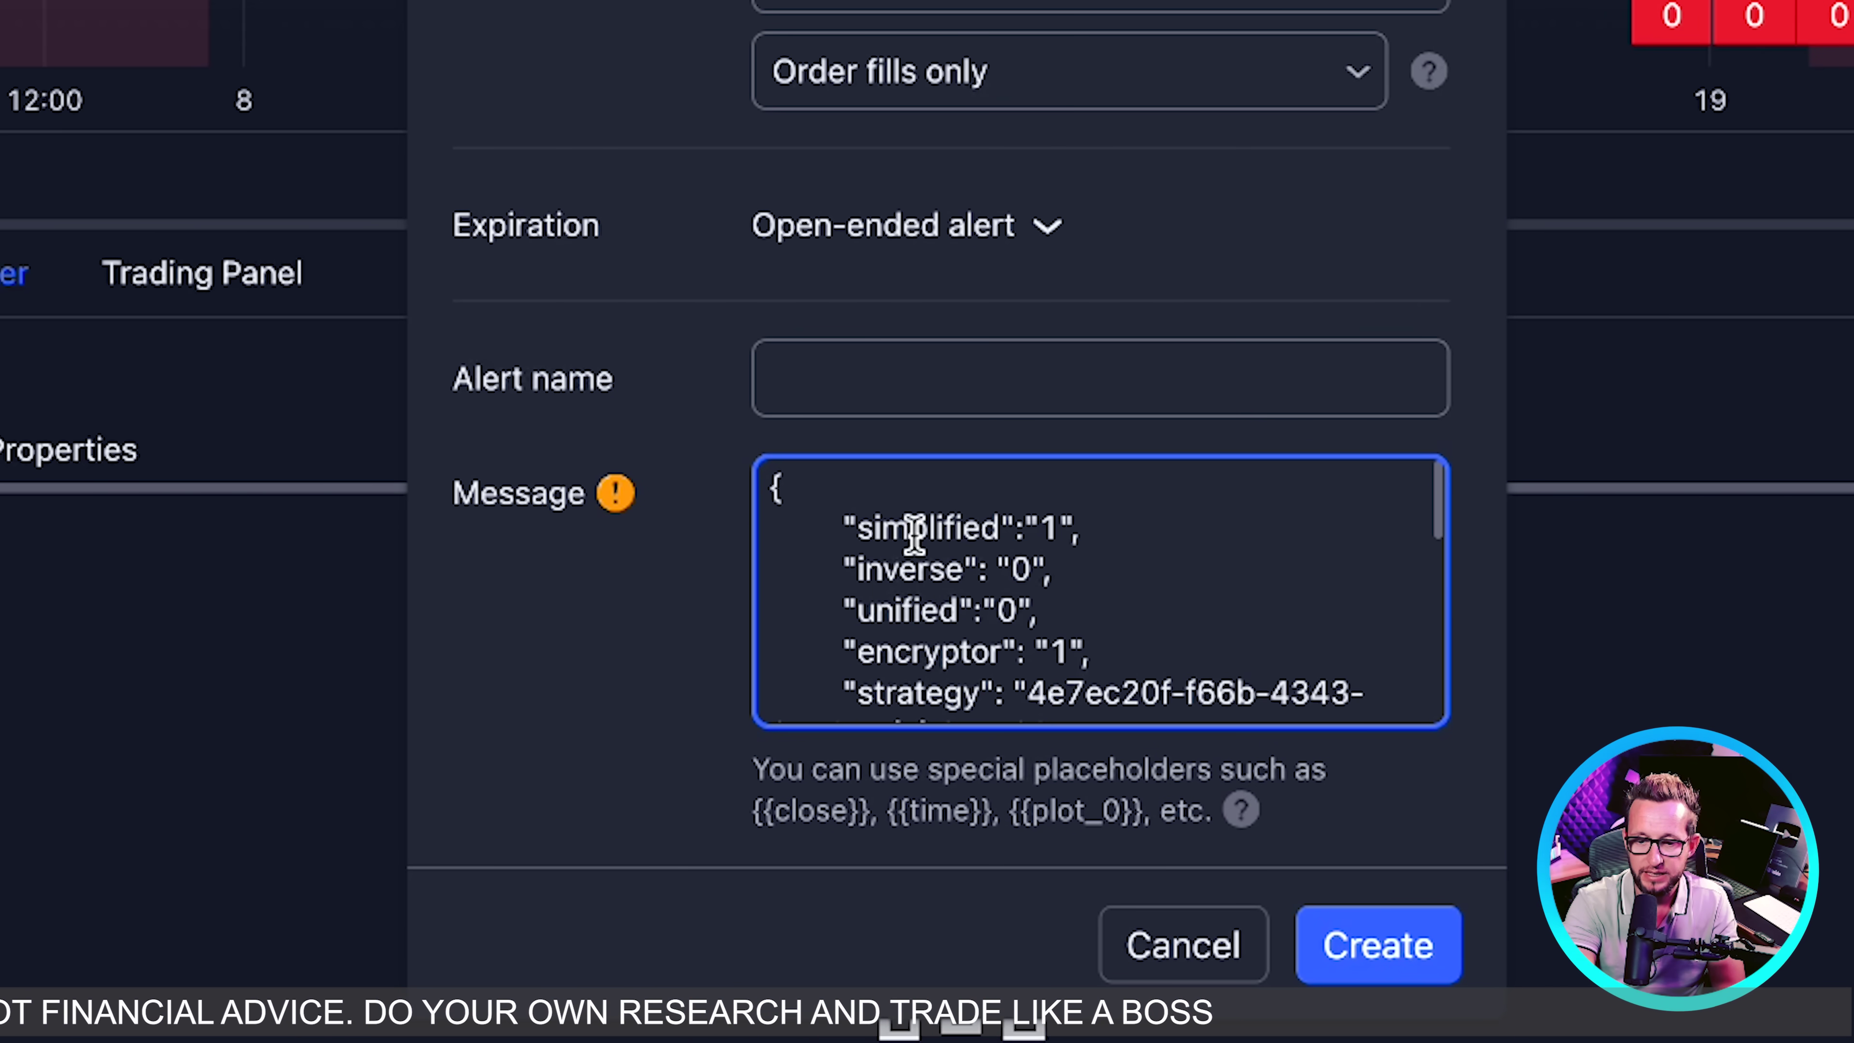
scroll(1147, 567, "down", 8)
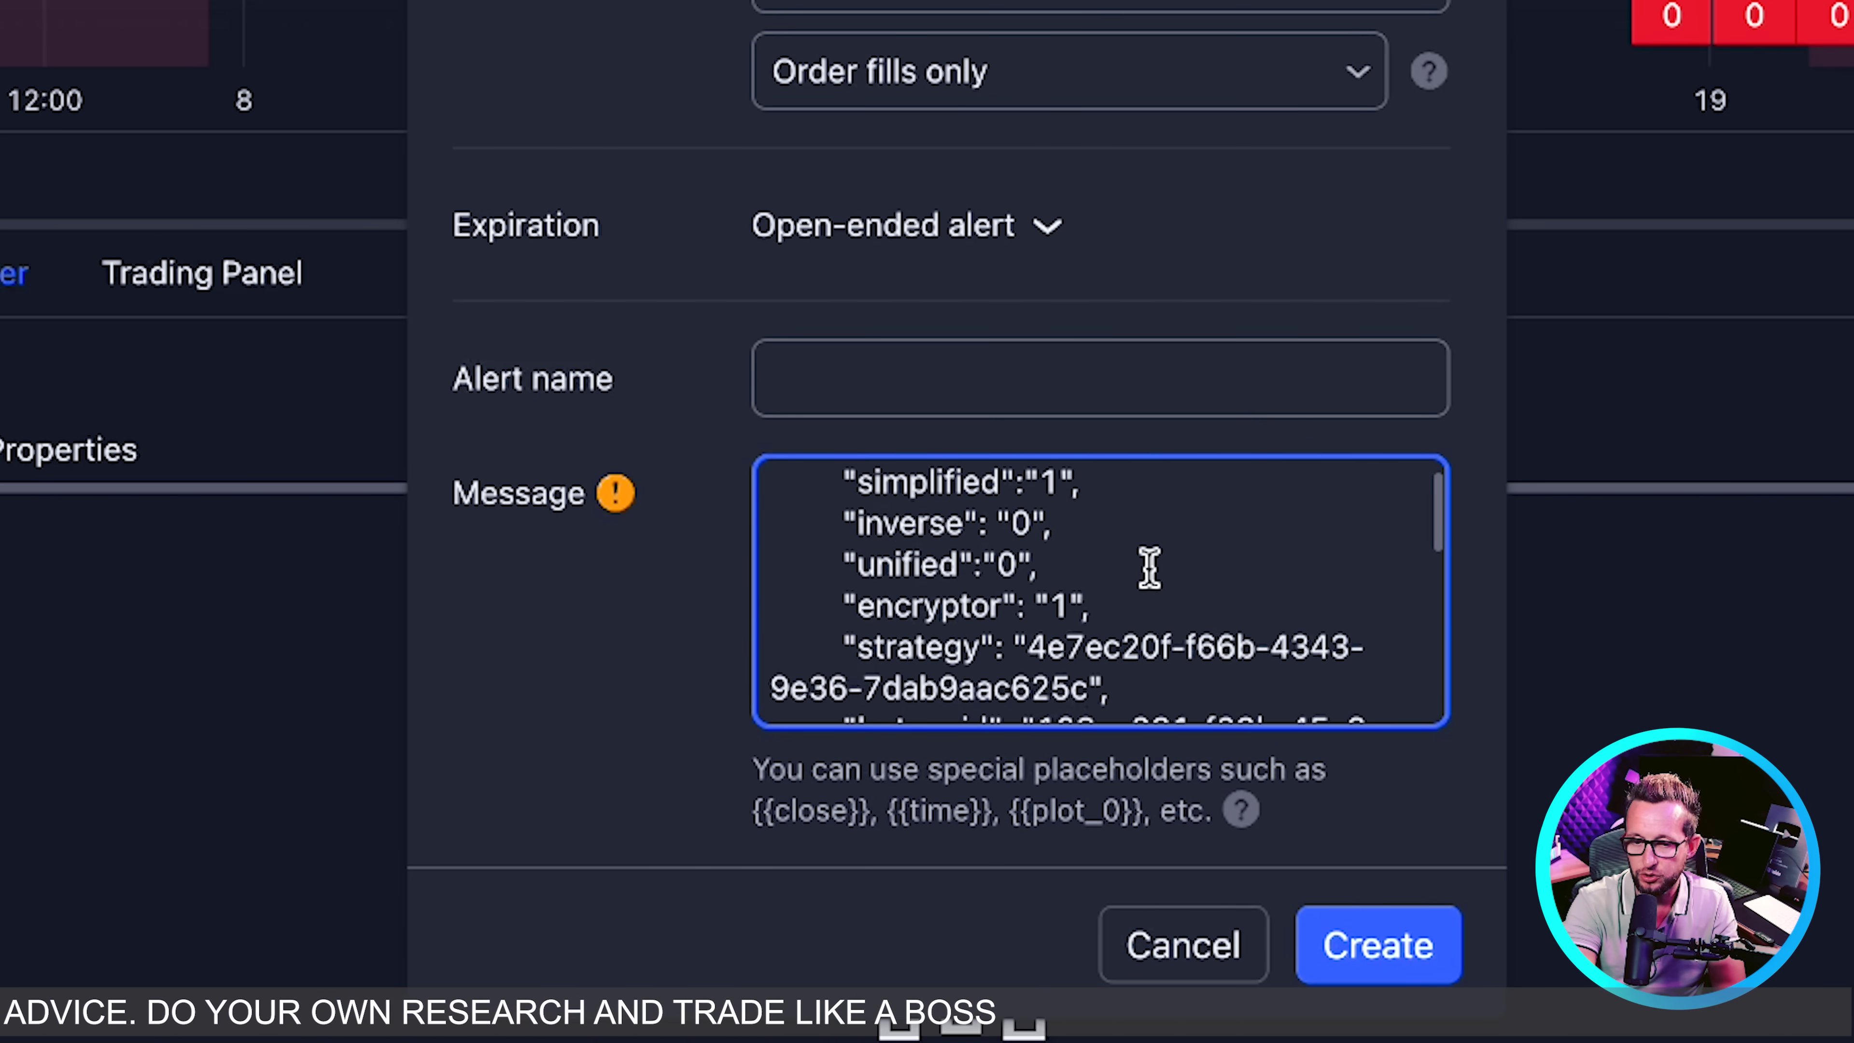
scroll(1148, 567, "down", 2)
Name the alert 'TEST Stiff Williams'.
left_click(884, 380)
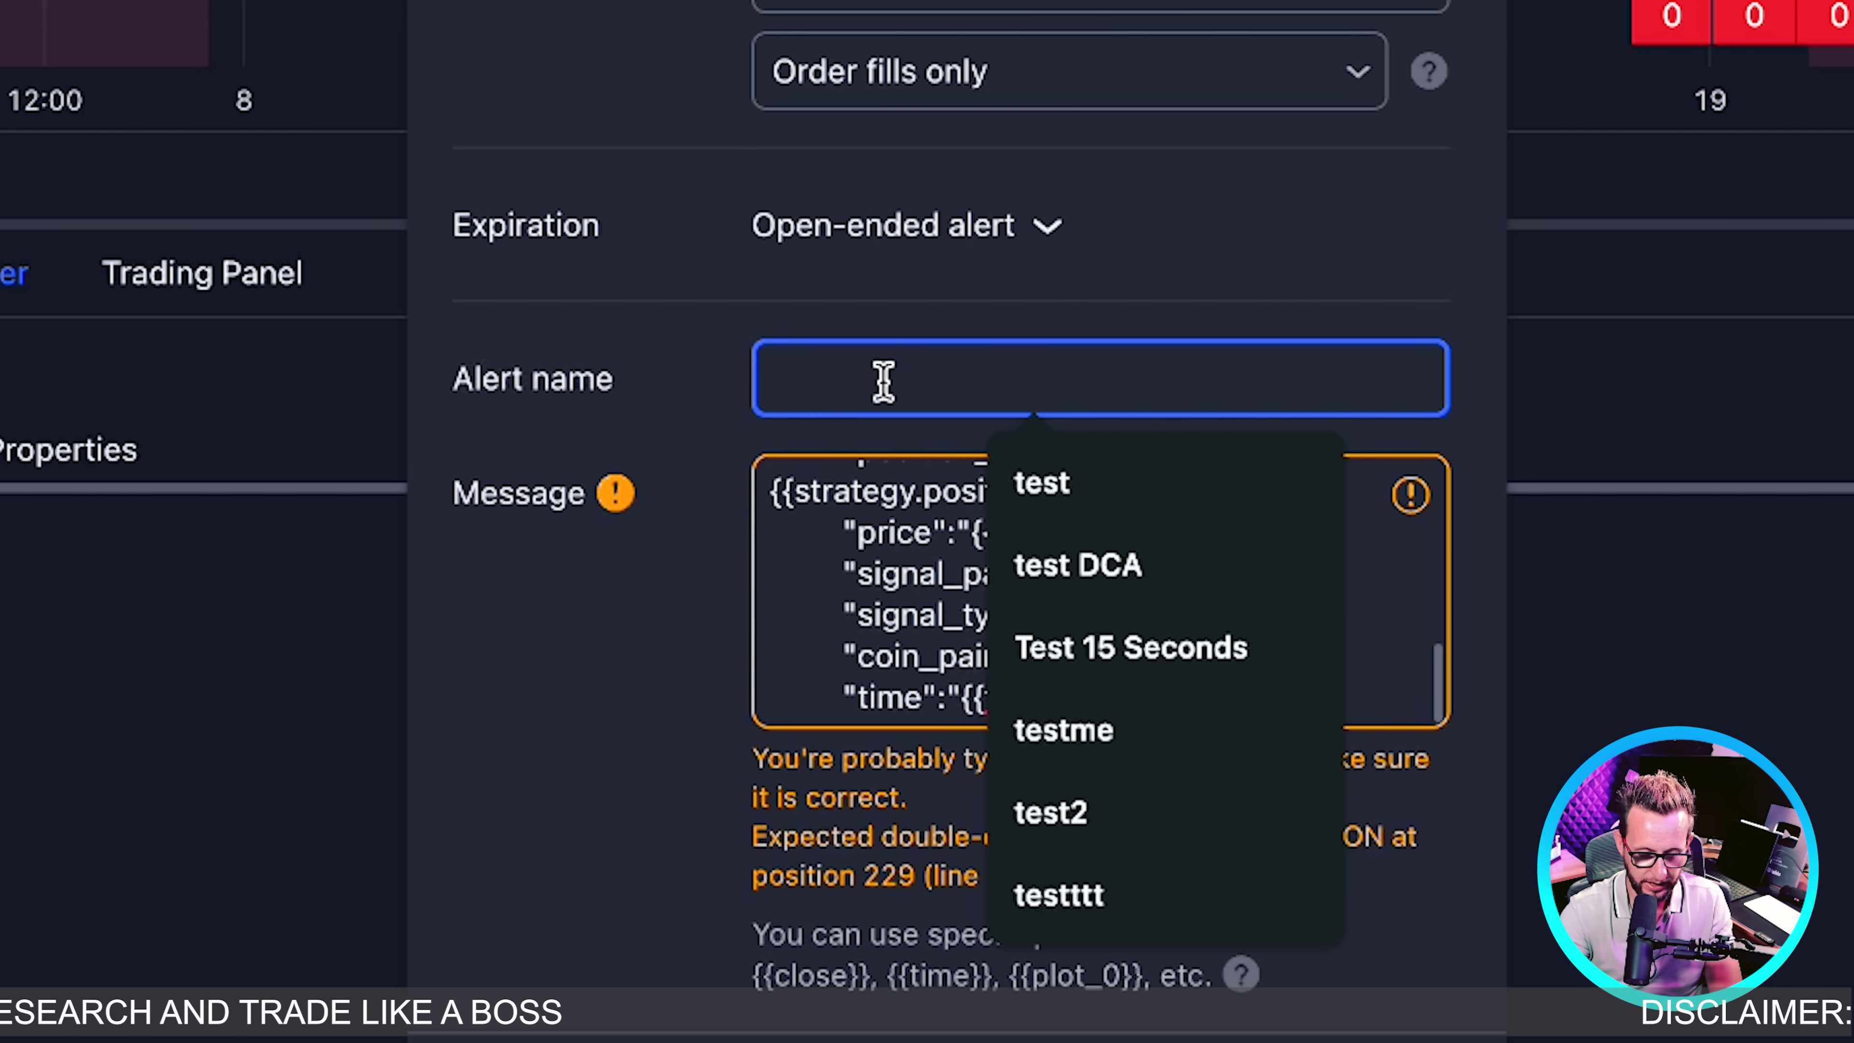
type("TEST Stiff Williams")
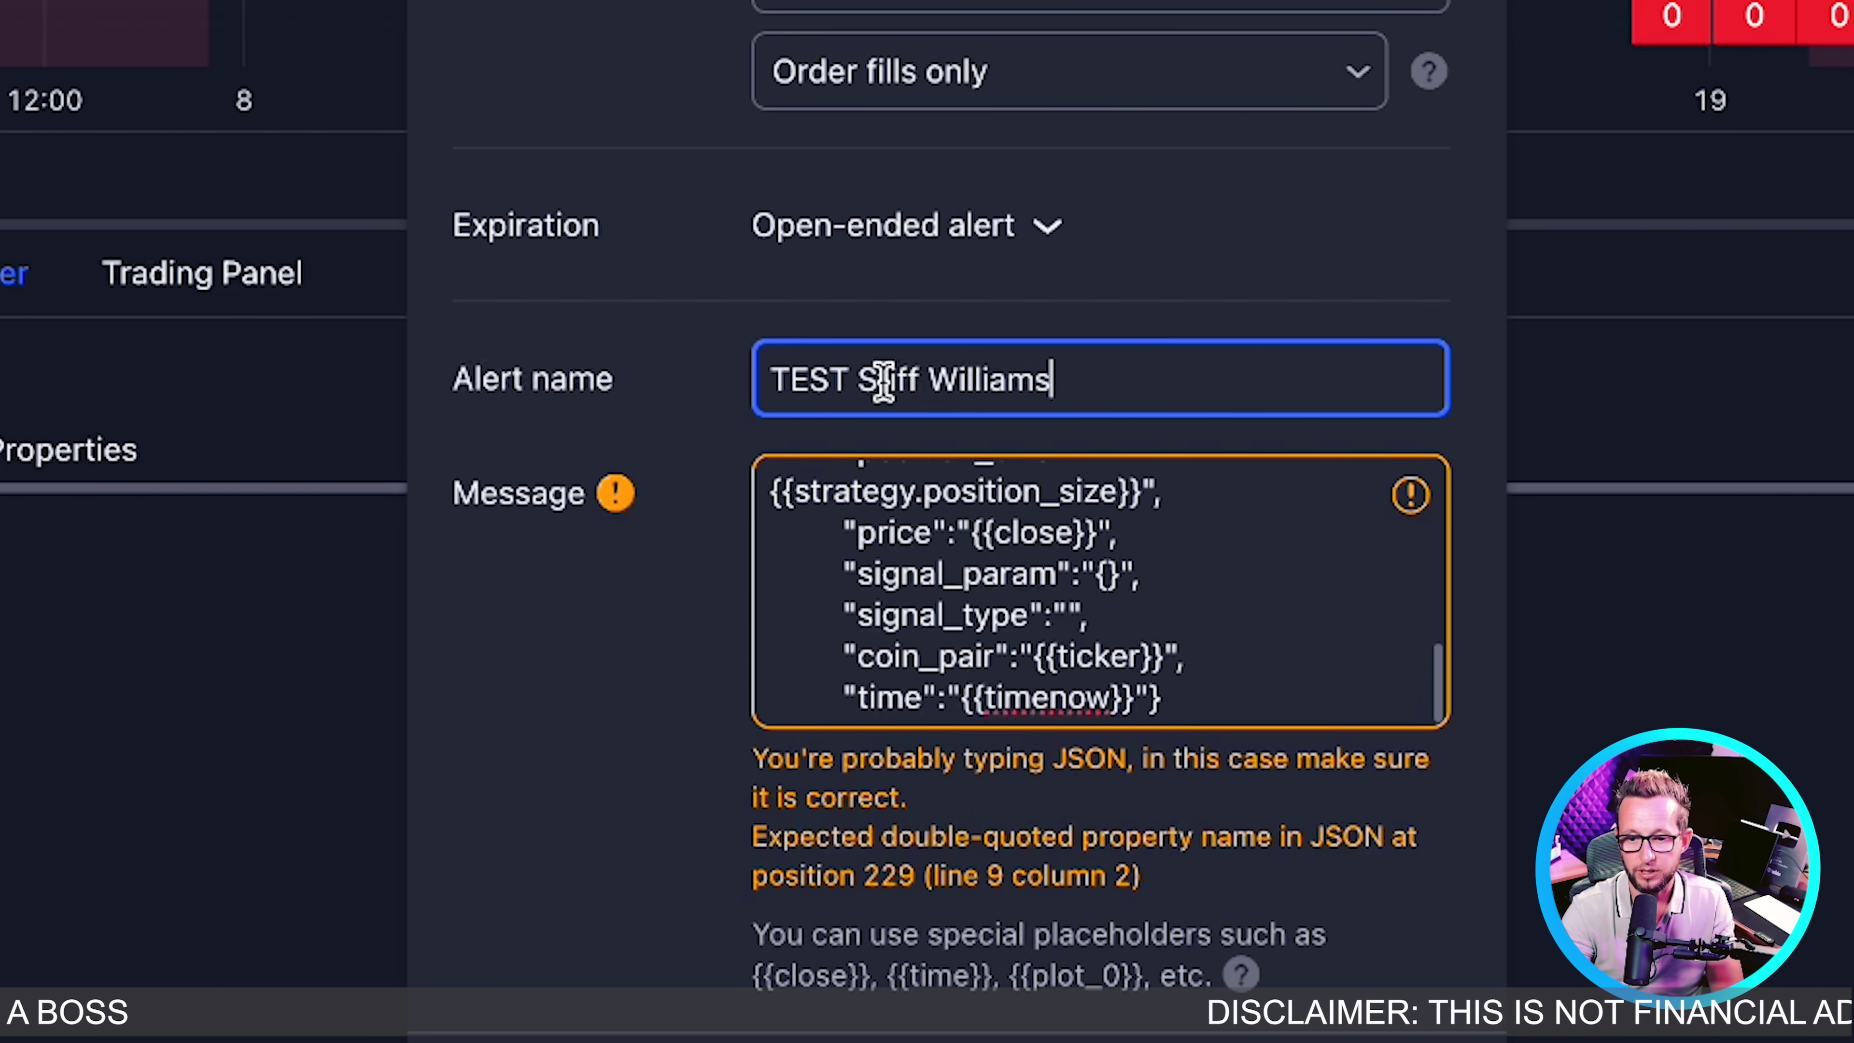
left_click(1185, 329)
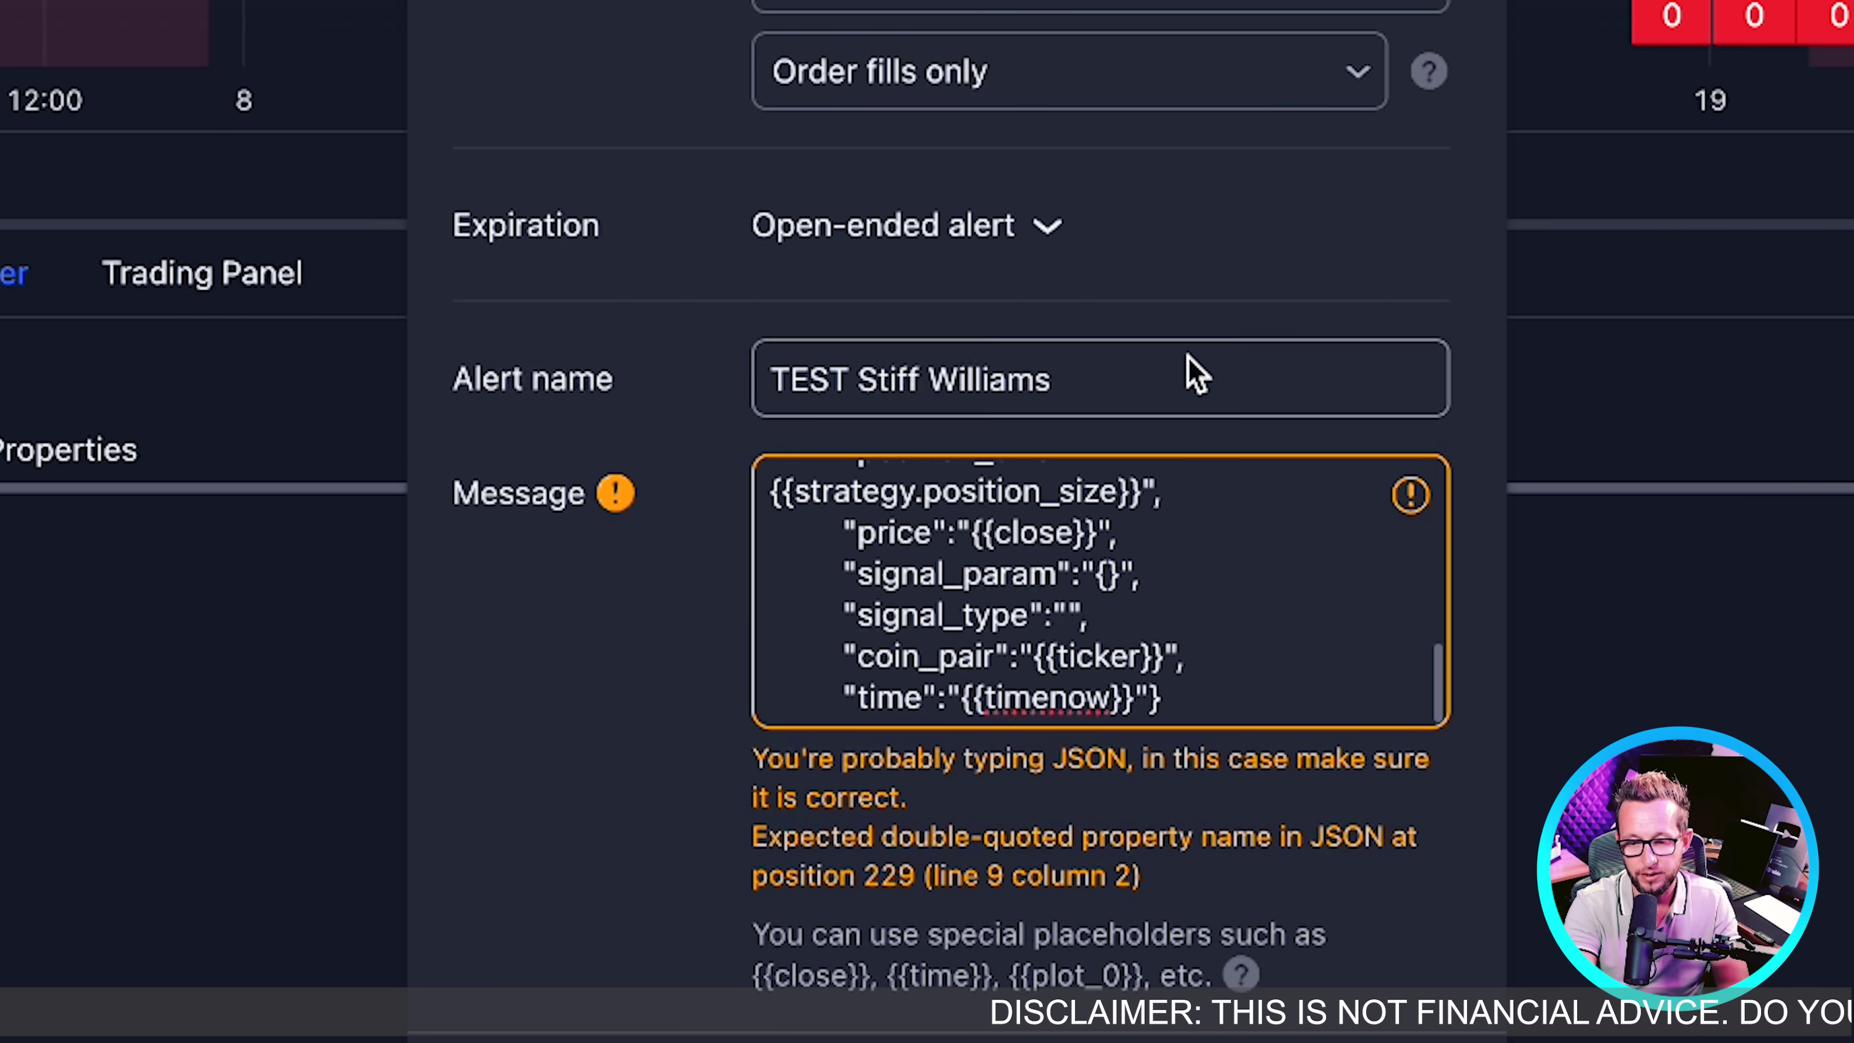
scroll(759, 708, "down", 1)
scroll(759, 708, "down", 2)
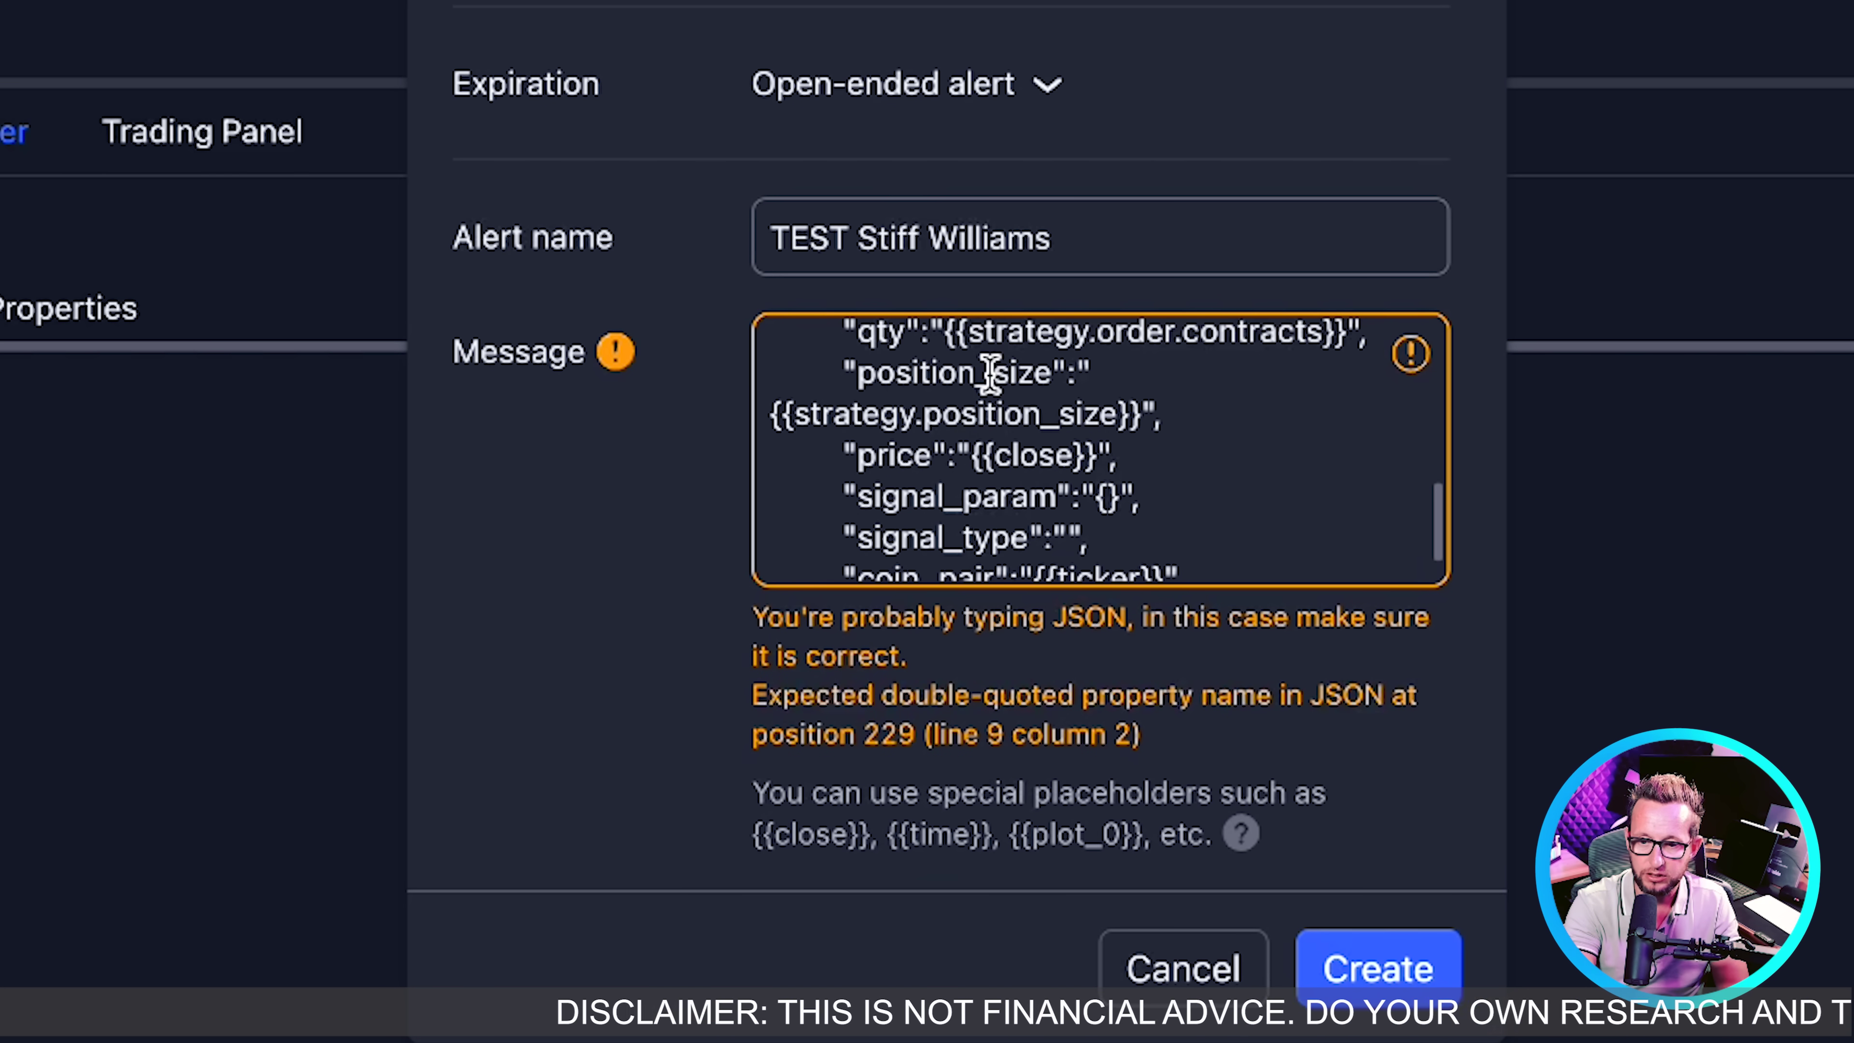
scroll(985, 371, "up", 2)
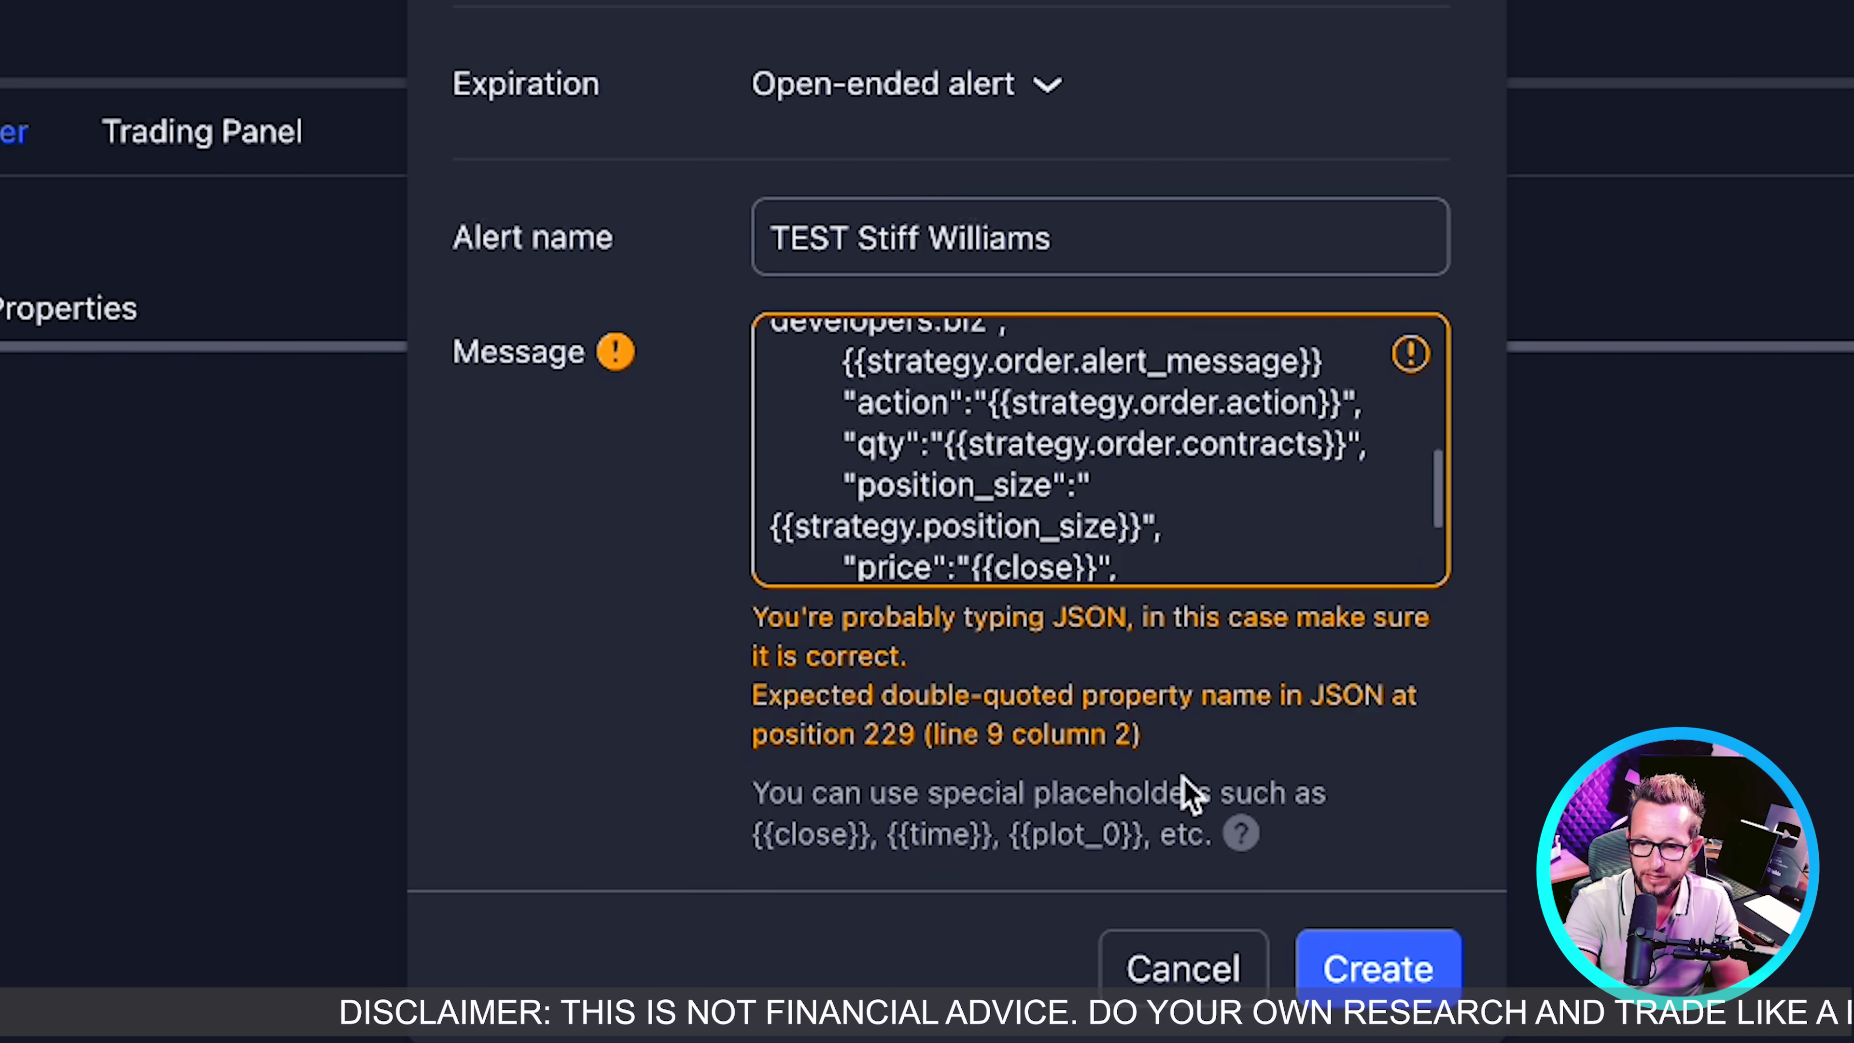
Create the TEST Stiff Williams alert and confirm it shows Active on BTCUSDT.P, 1h.
left_click(1378, 970)
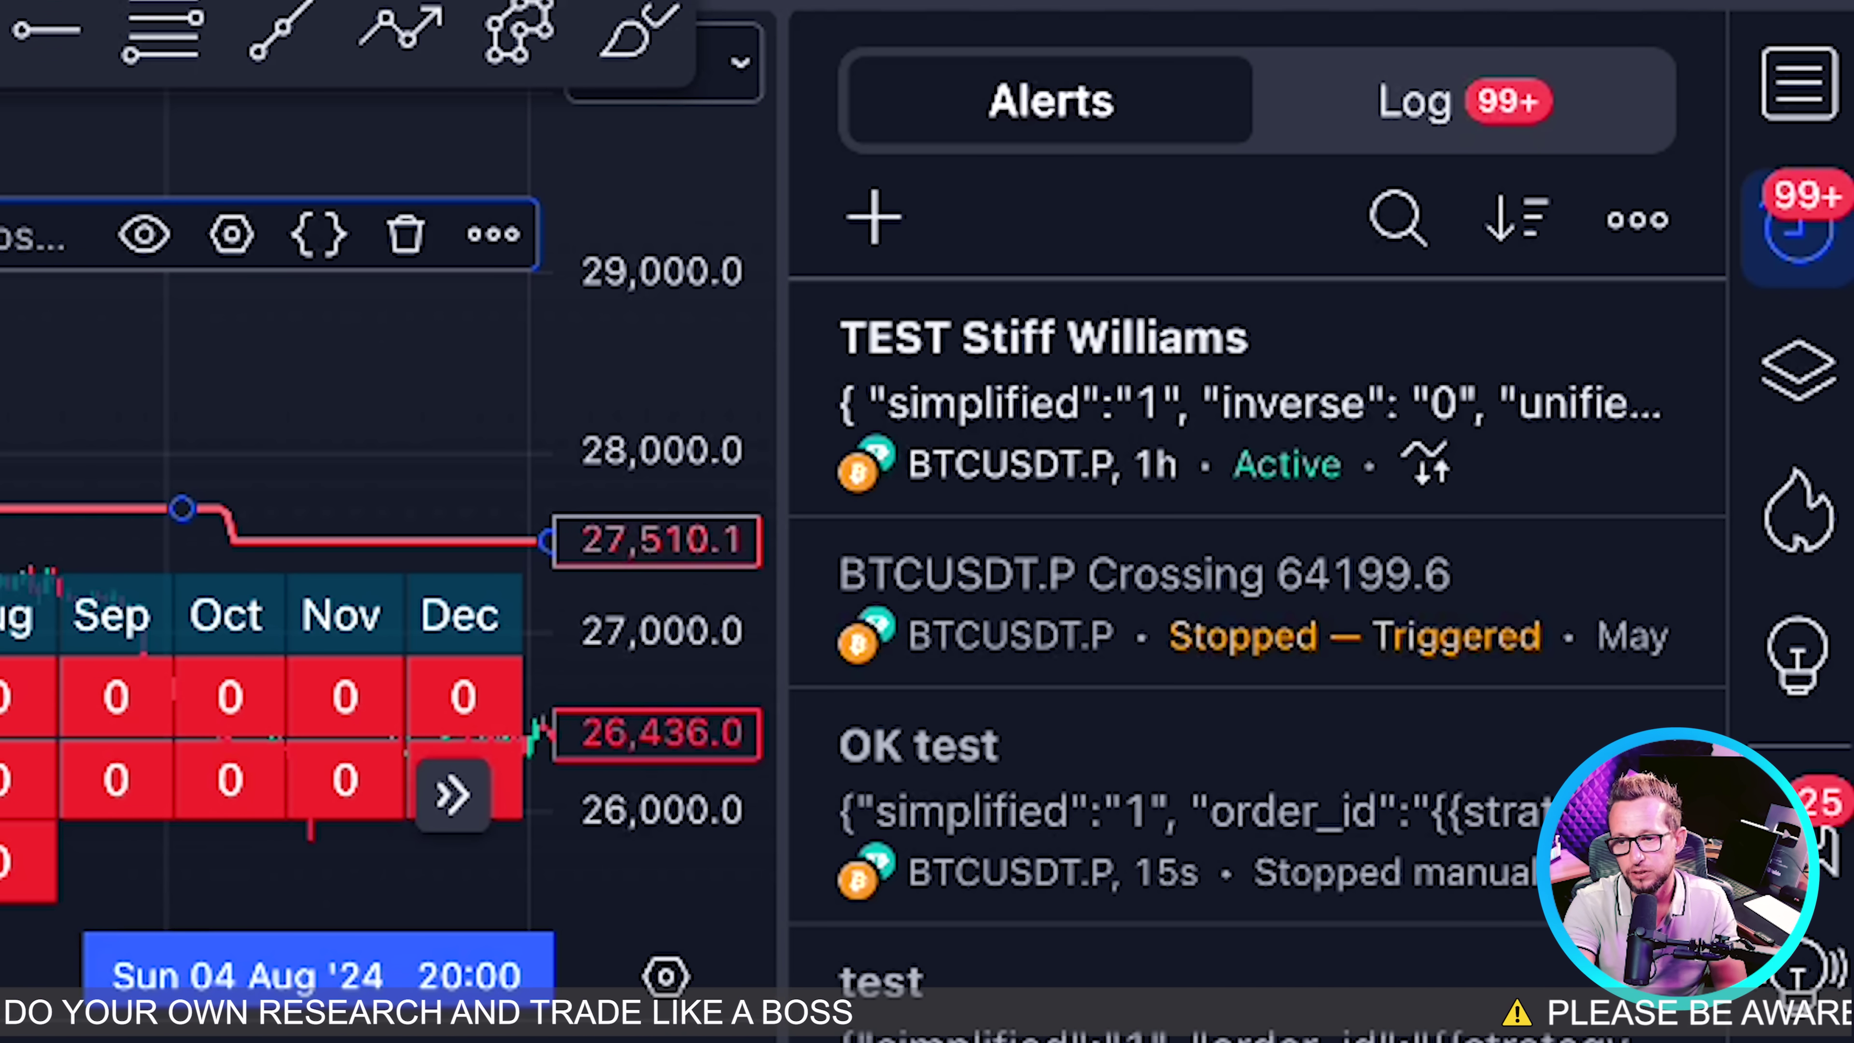
scroll(1257, 603, "down", 1)
scroll(1257, 602, "up", 1)
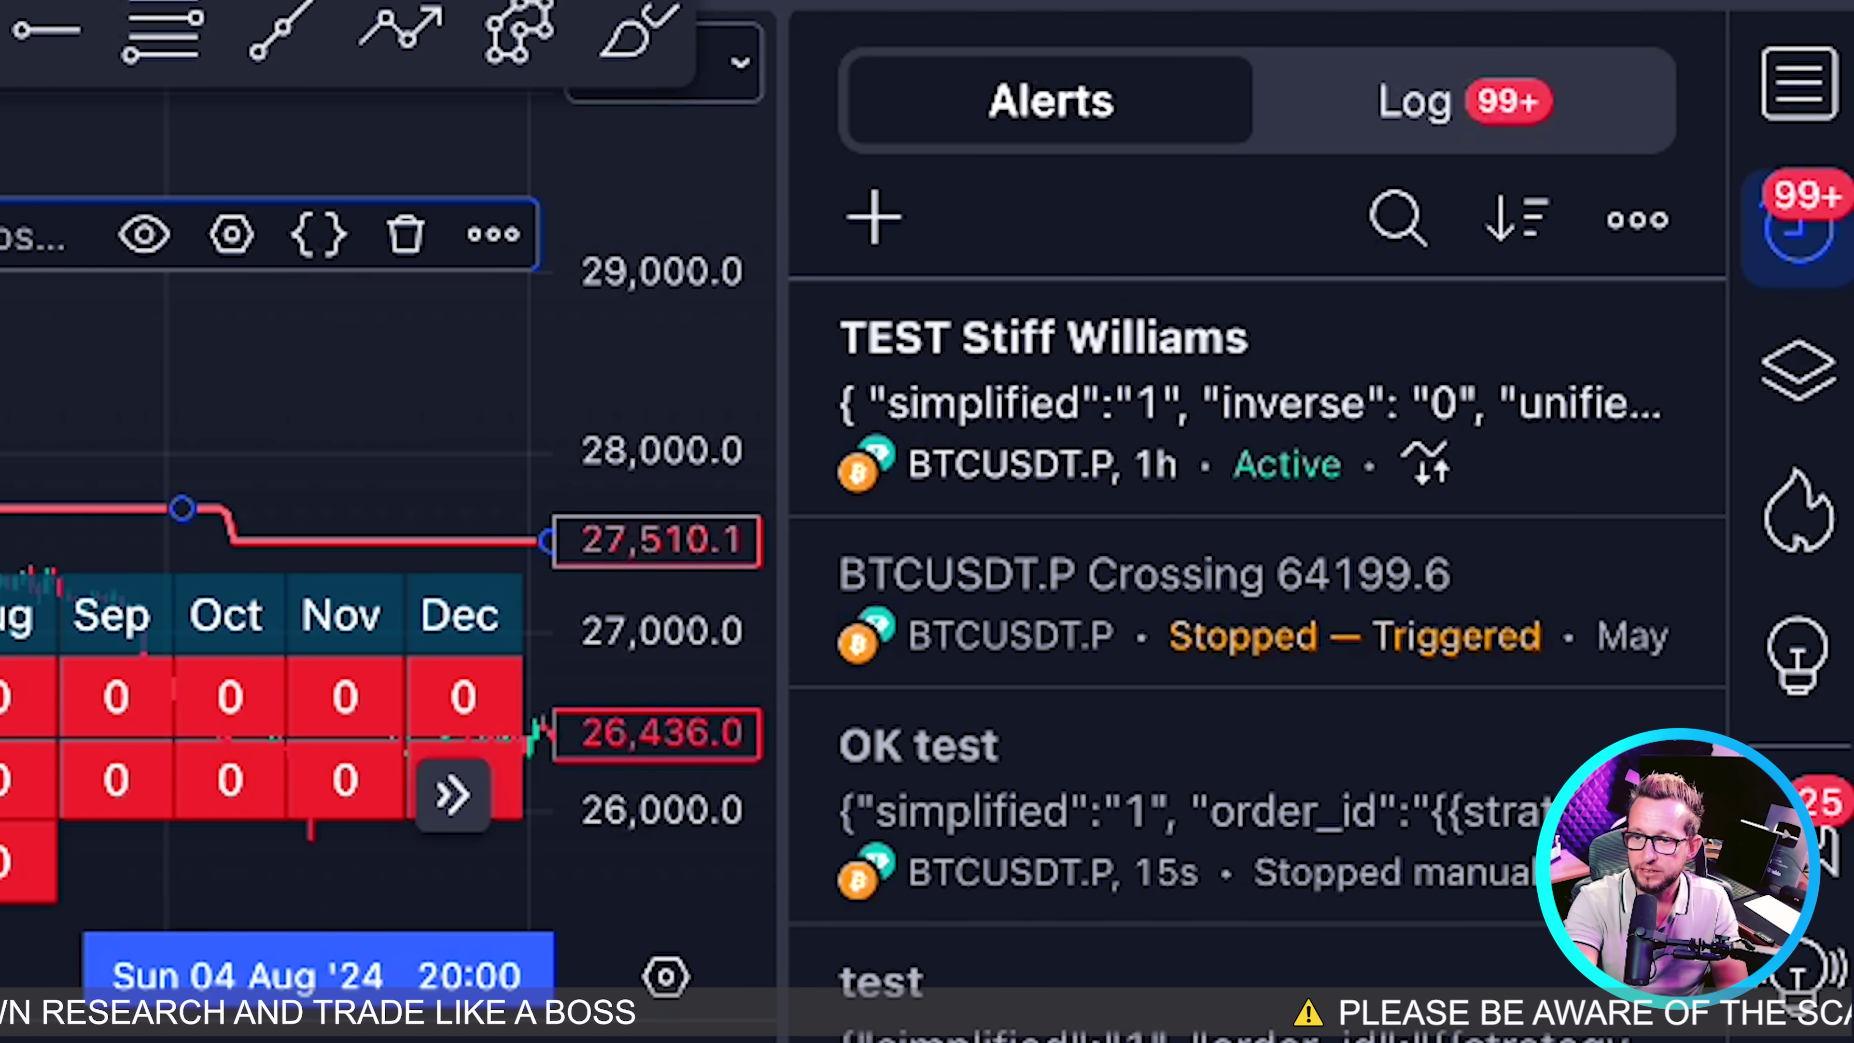
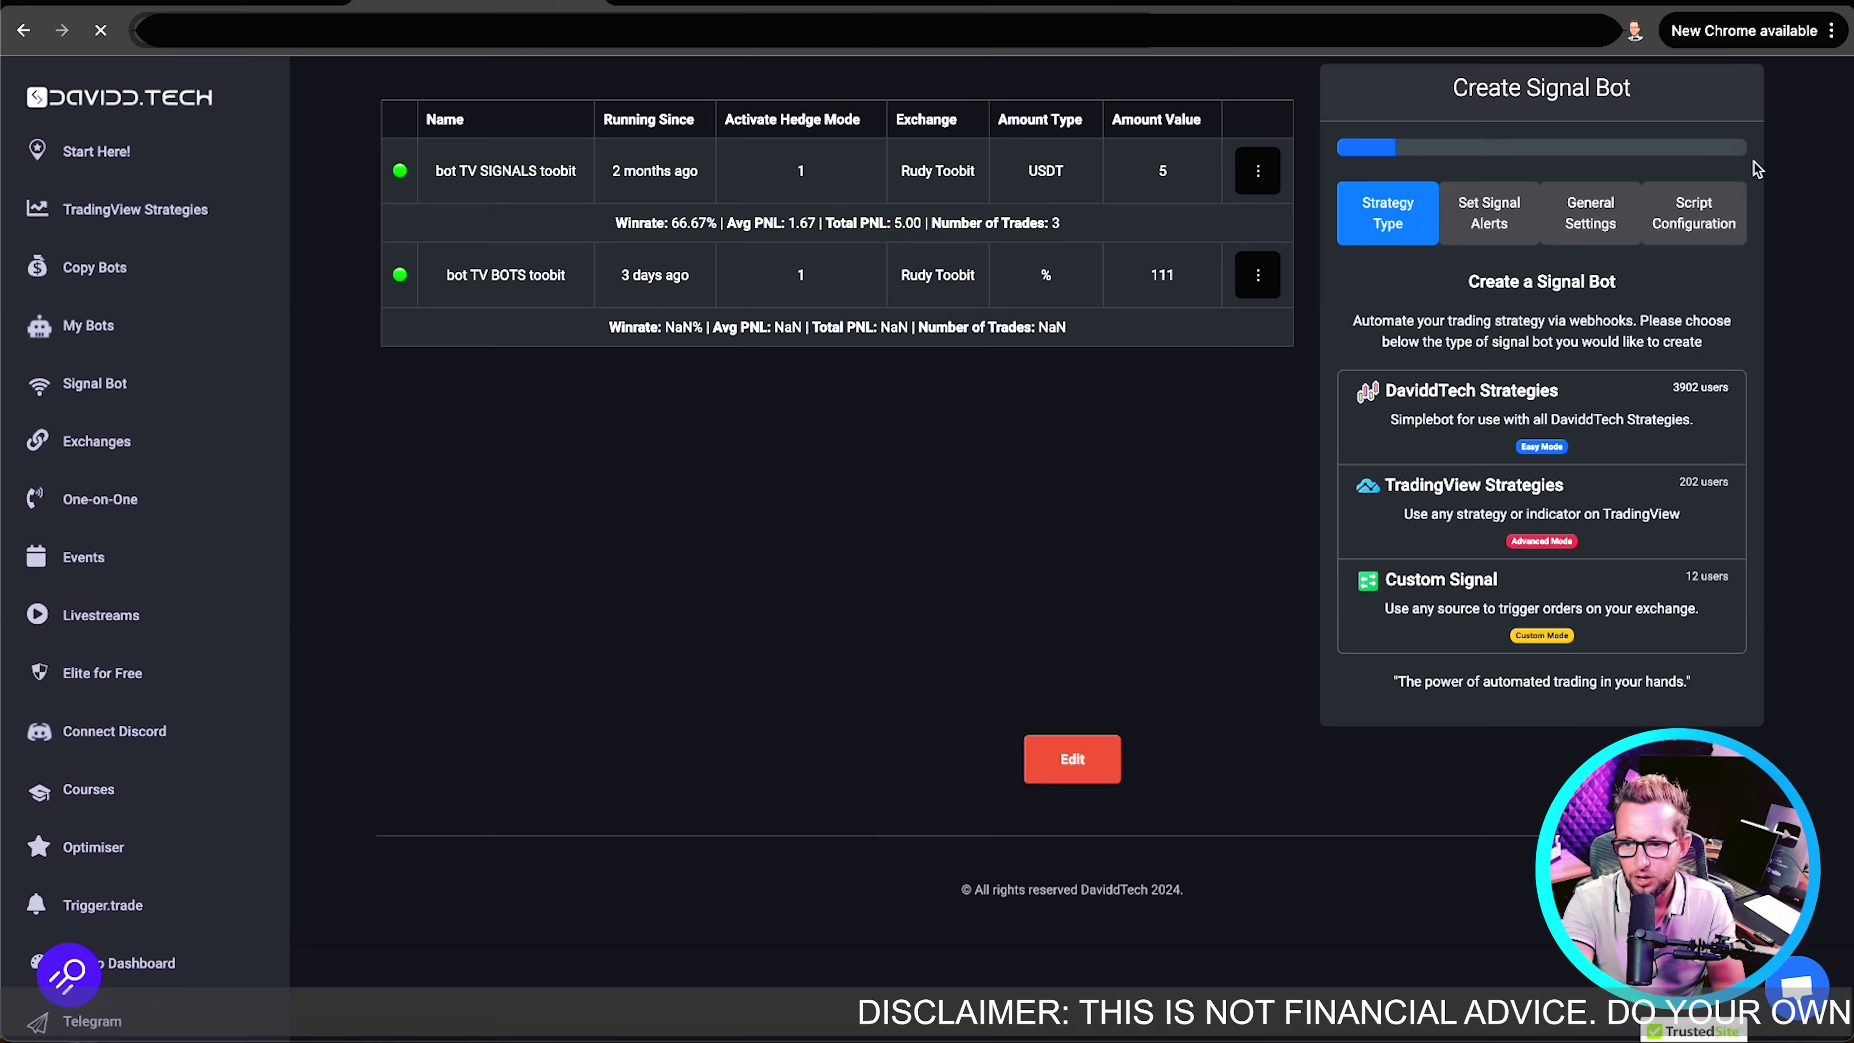
Choose TradingView Strategies as the new signal bot's type to reach its webhook URL.
scroll(1817, 400, "up", 1)
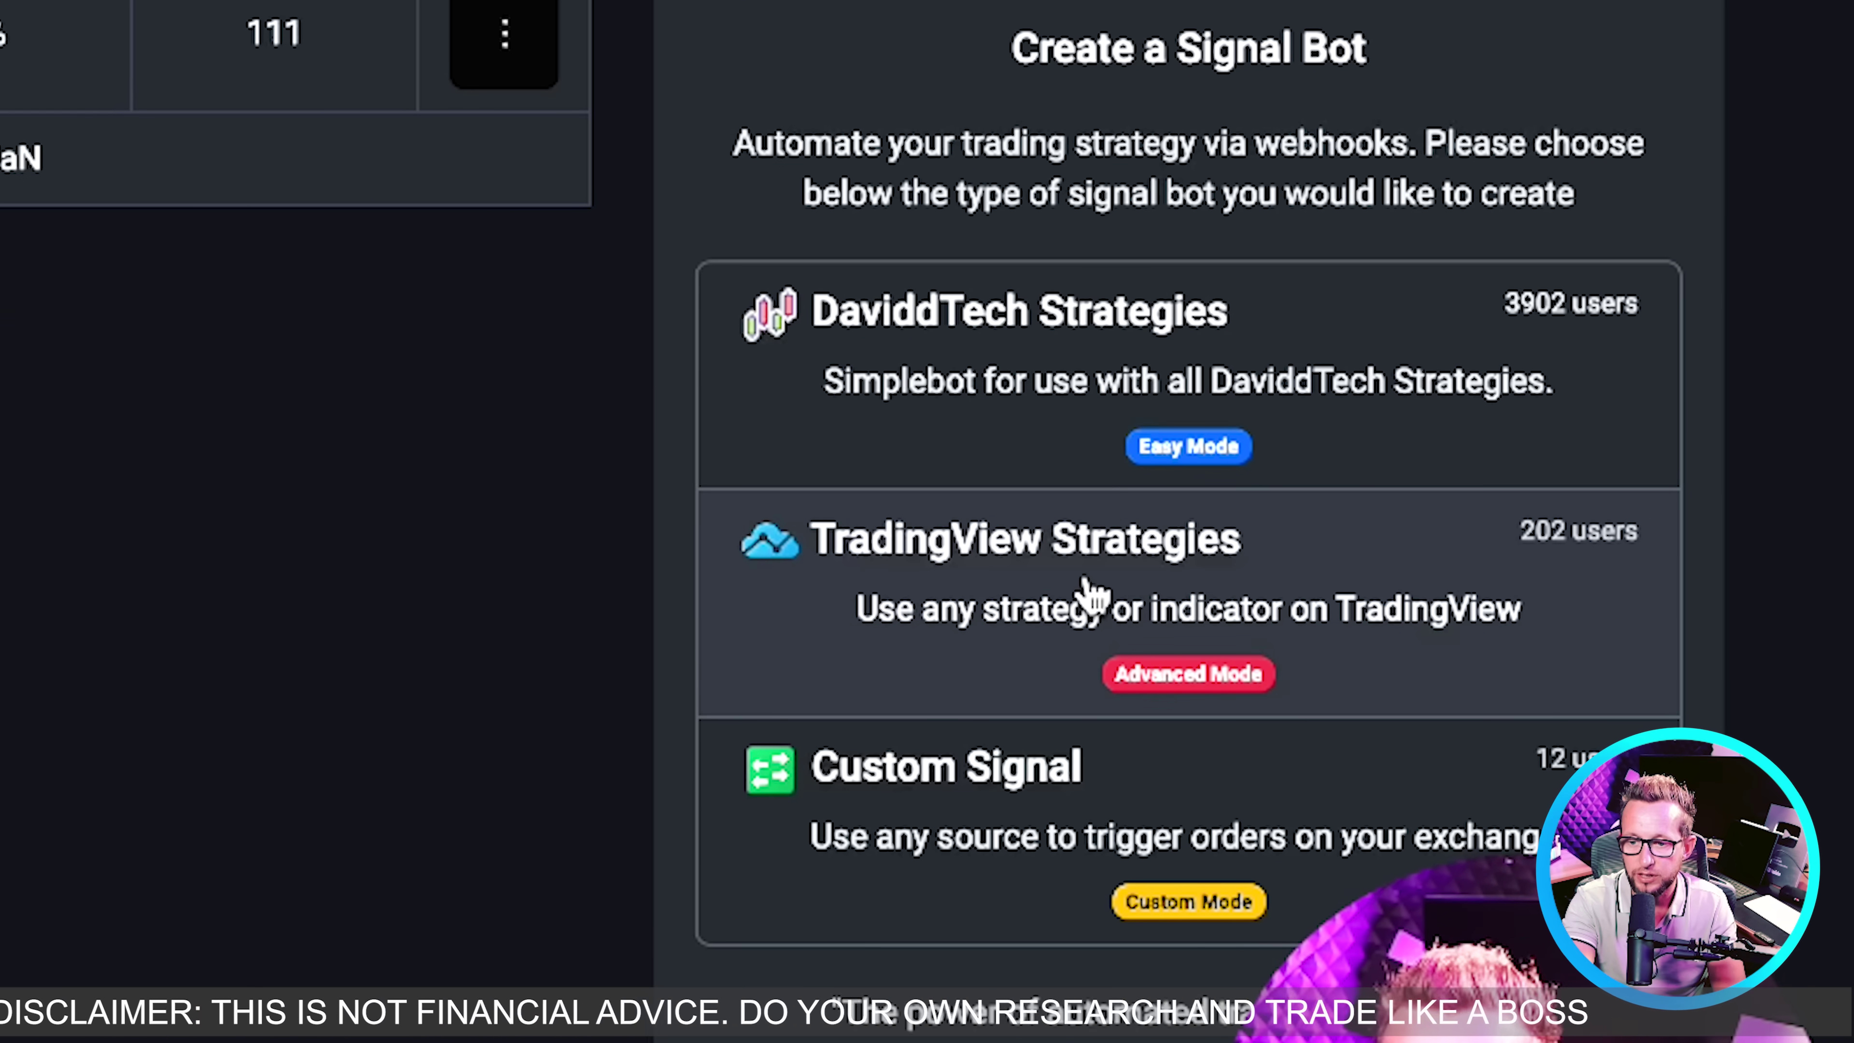
left_click(1313, 592)
scroll(1317, 588, "down", 2)
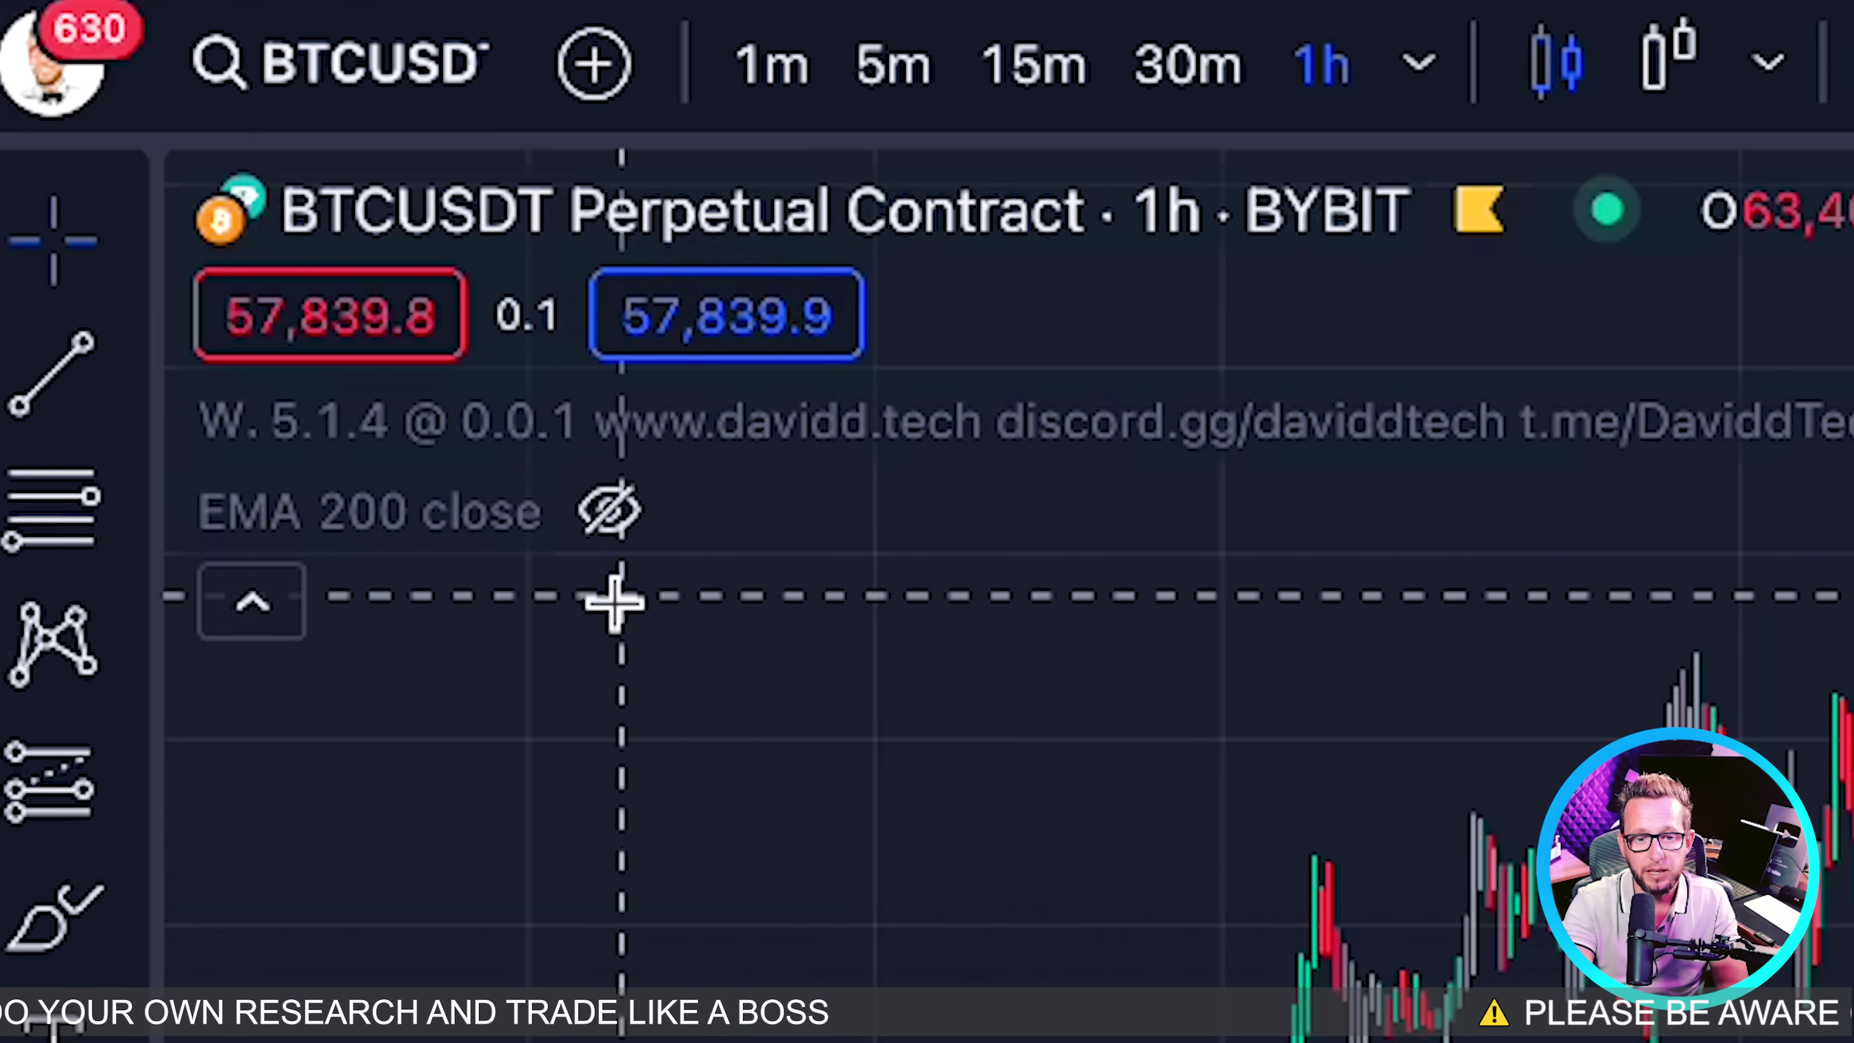
Unhide the EMA 200 close indicator and pan the BTCUSDT 1h chart to the price crossover.
mouse_move(170, 216)
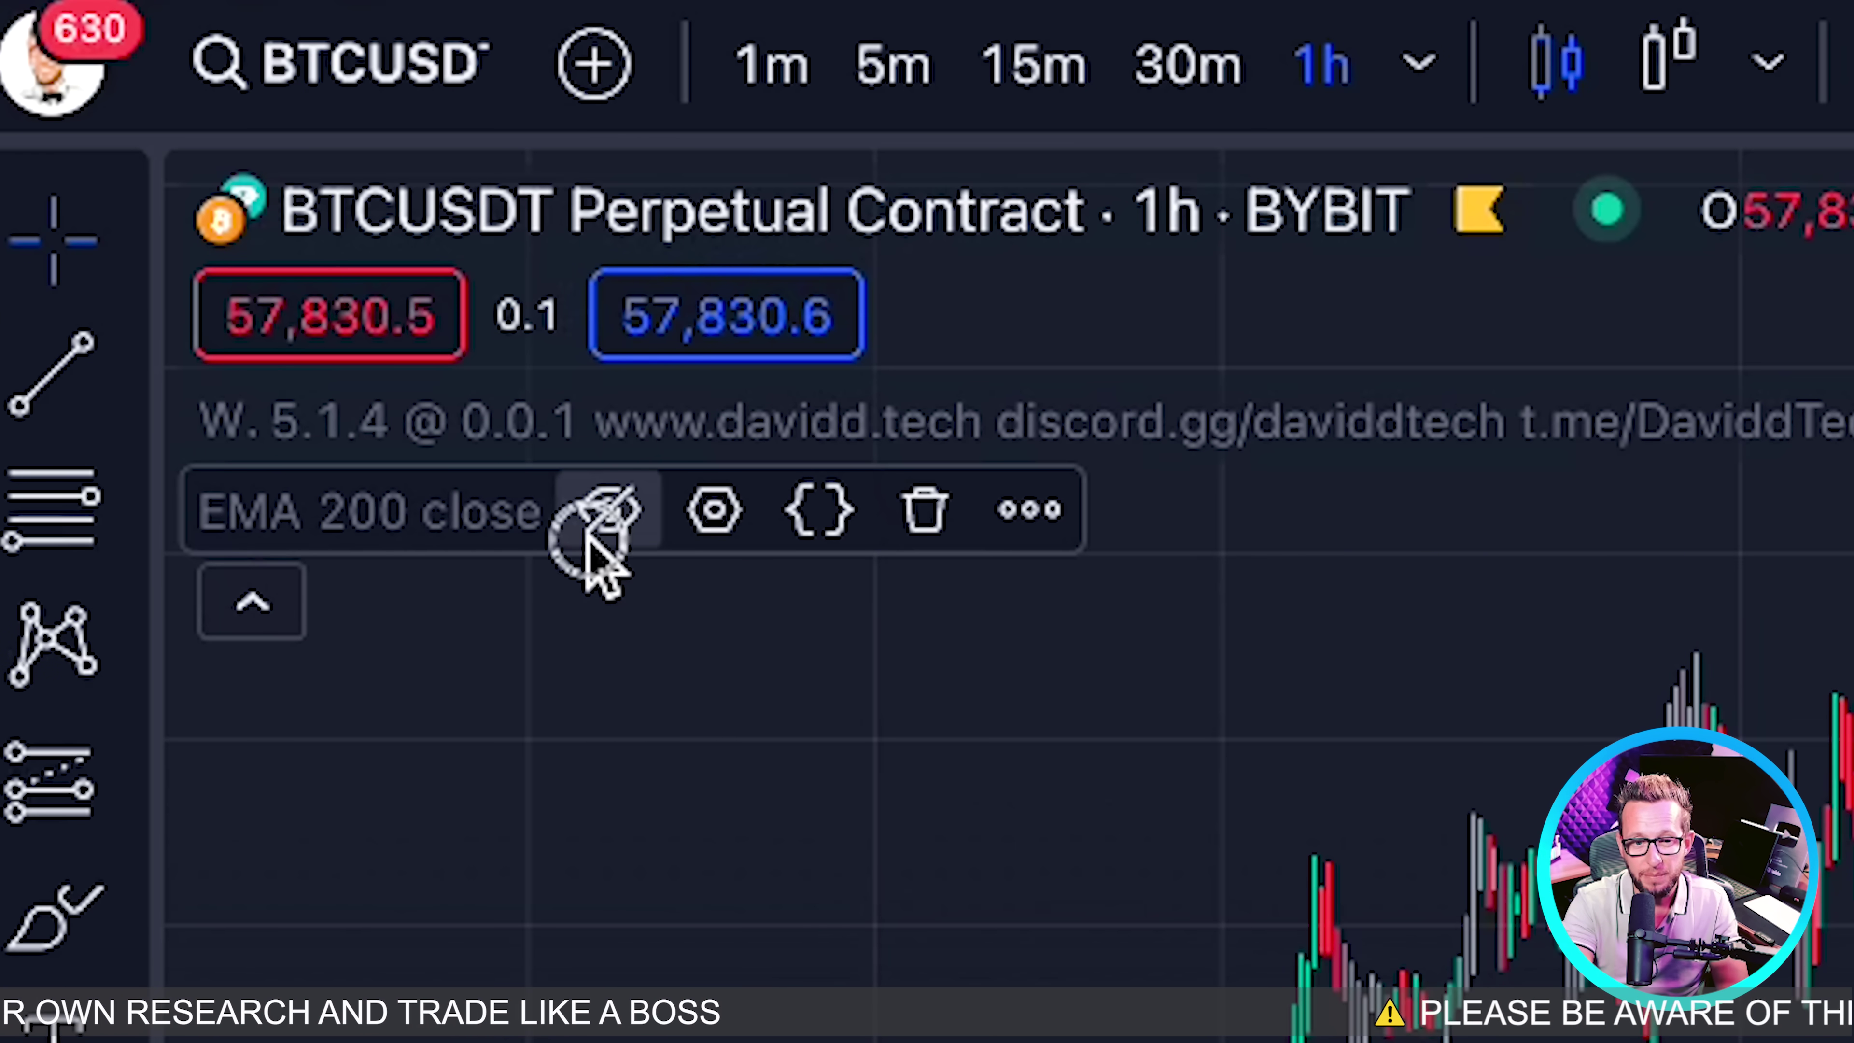
left_click(601, 511)
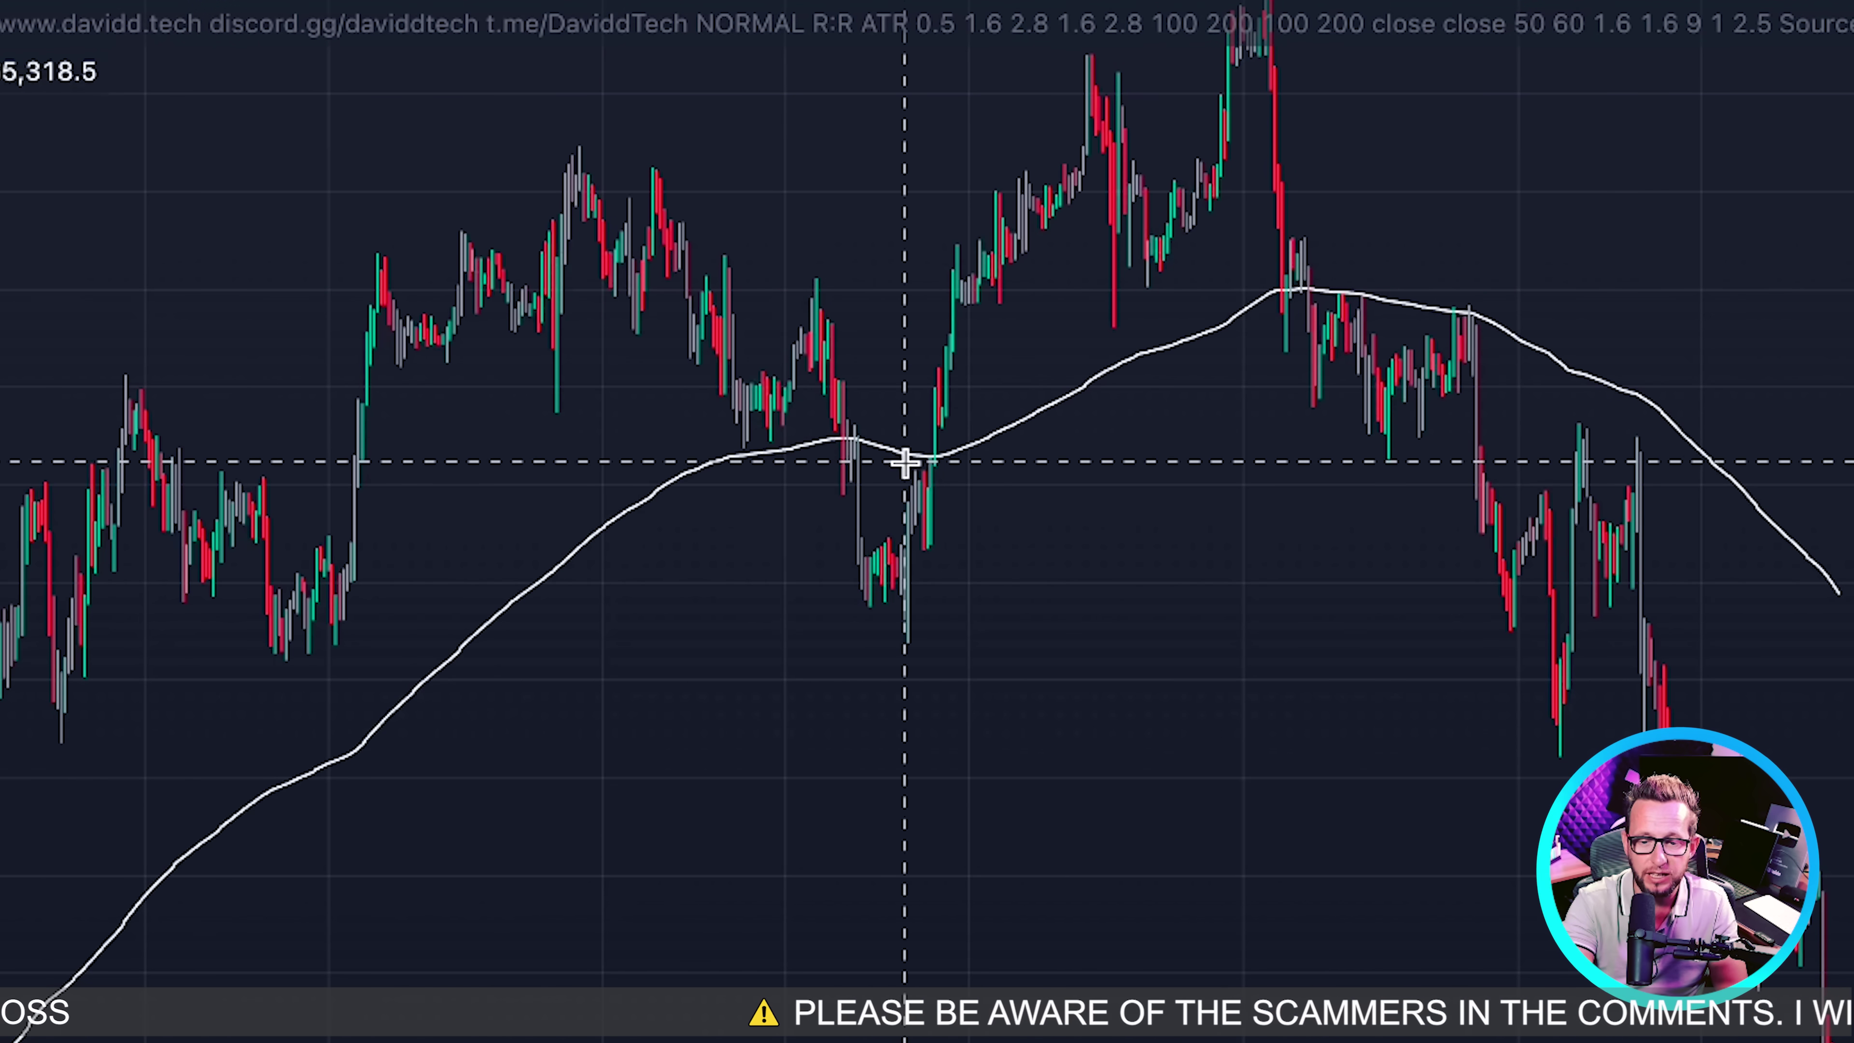
left_click_drag(980, 356, 1042, 505)
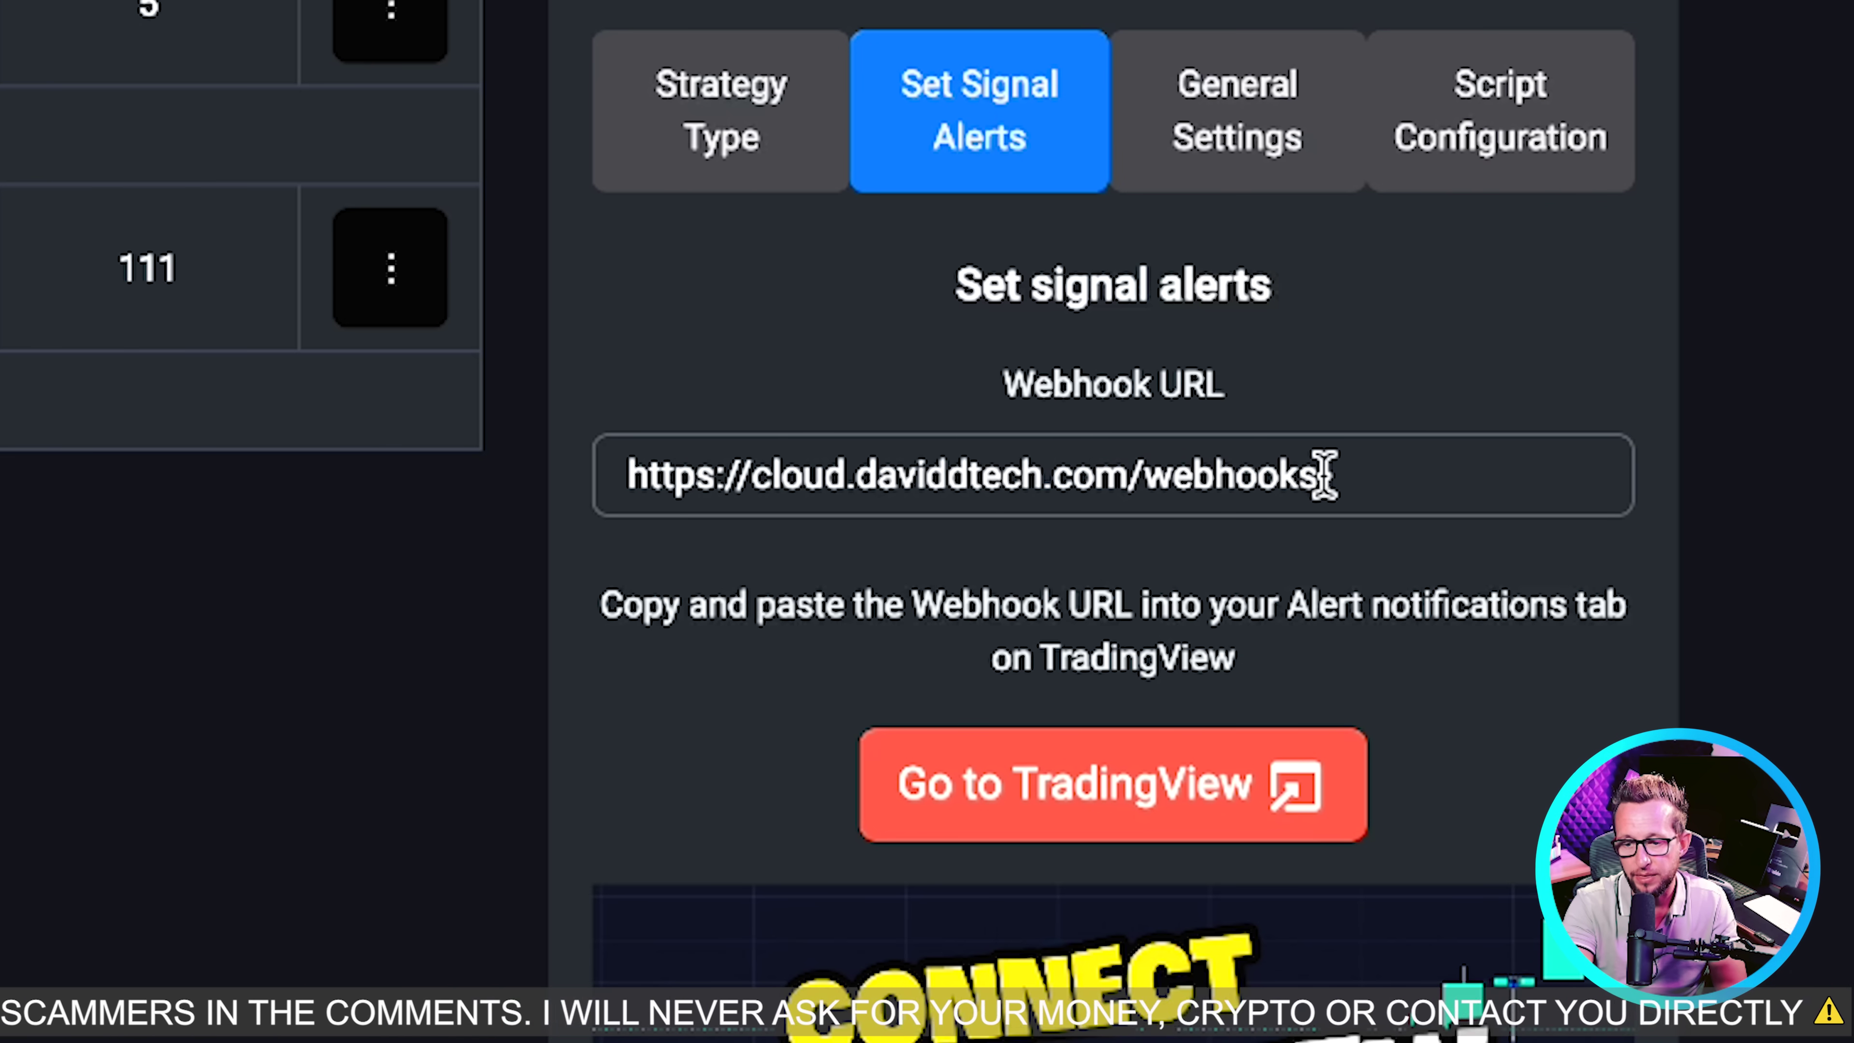
Confirm the webhook is set and select the test exchange for the bot.
scroll(1355, 757, "down", 5)
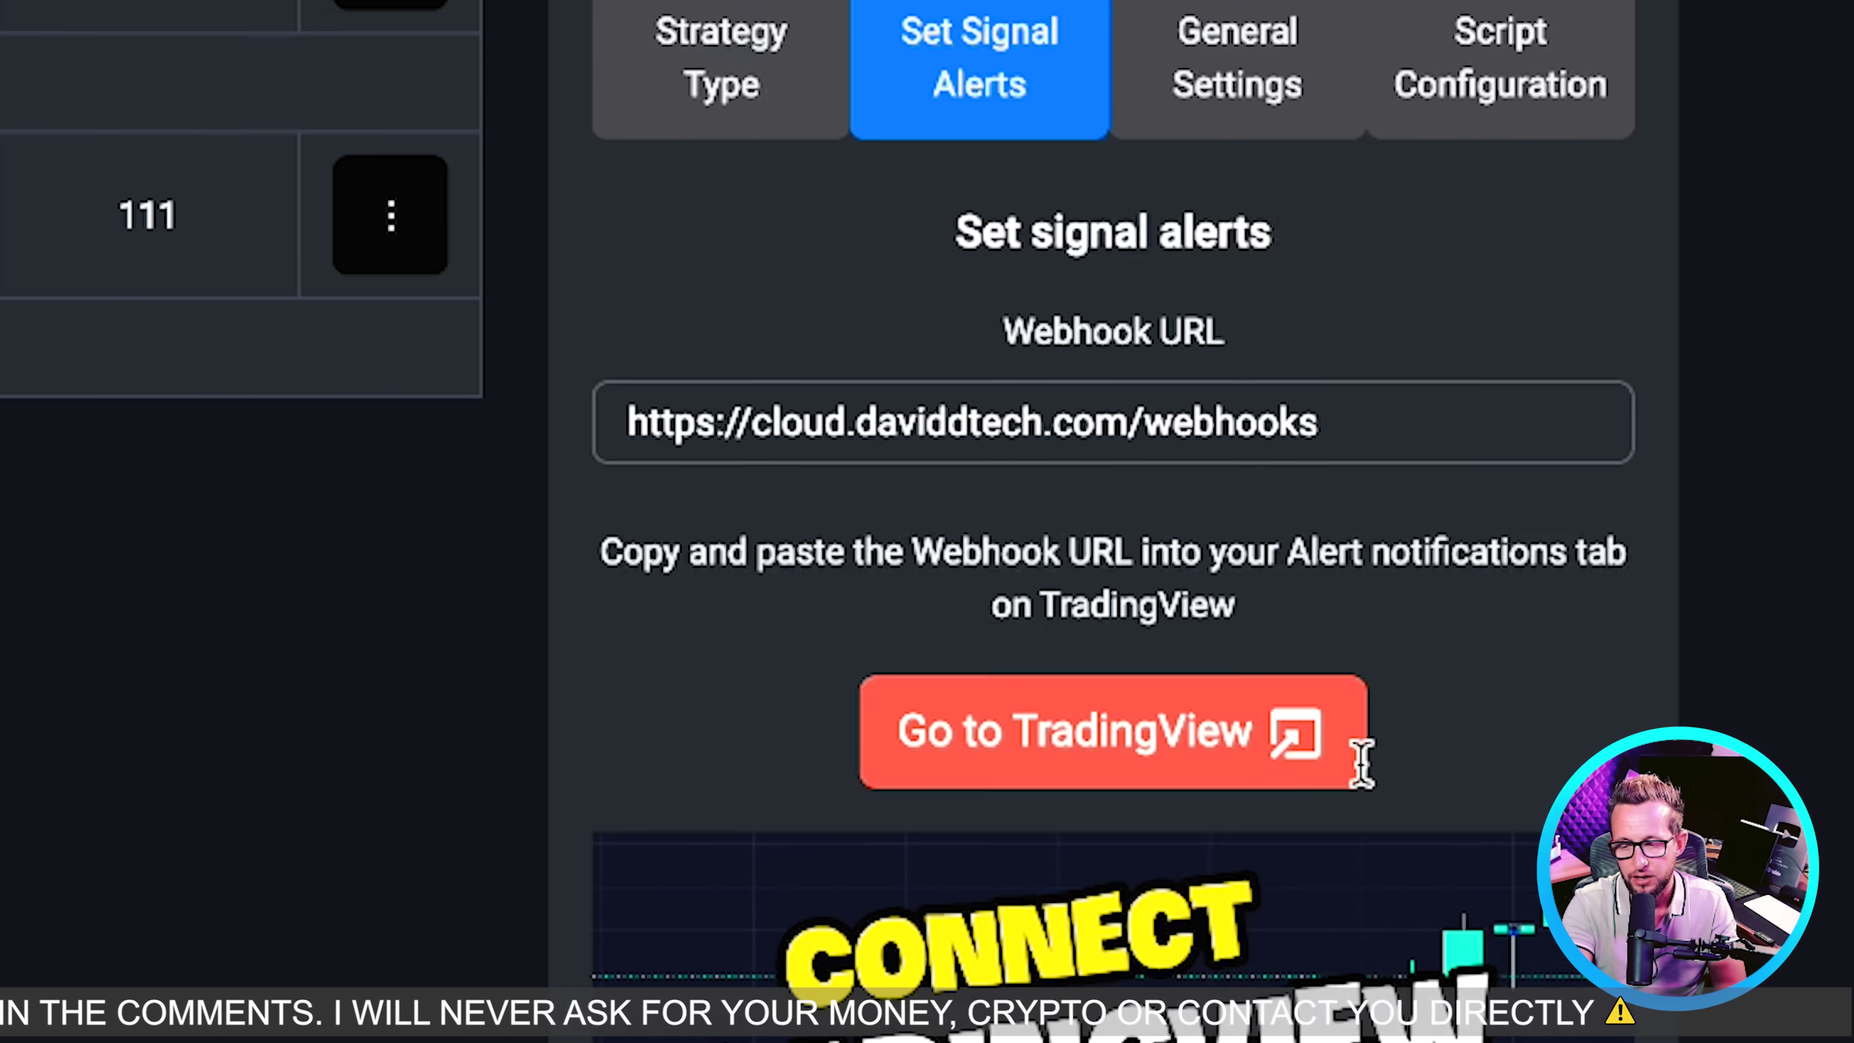
left_click(1051, 825)
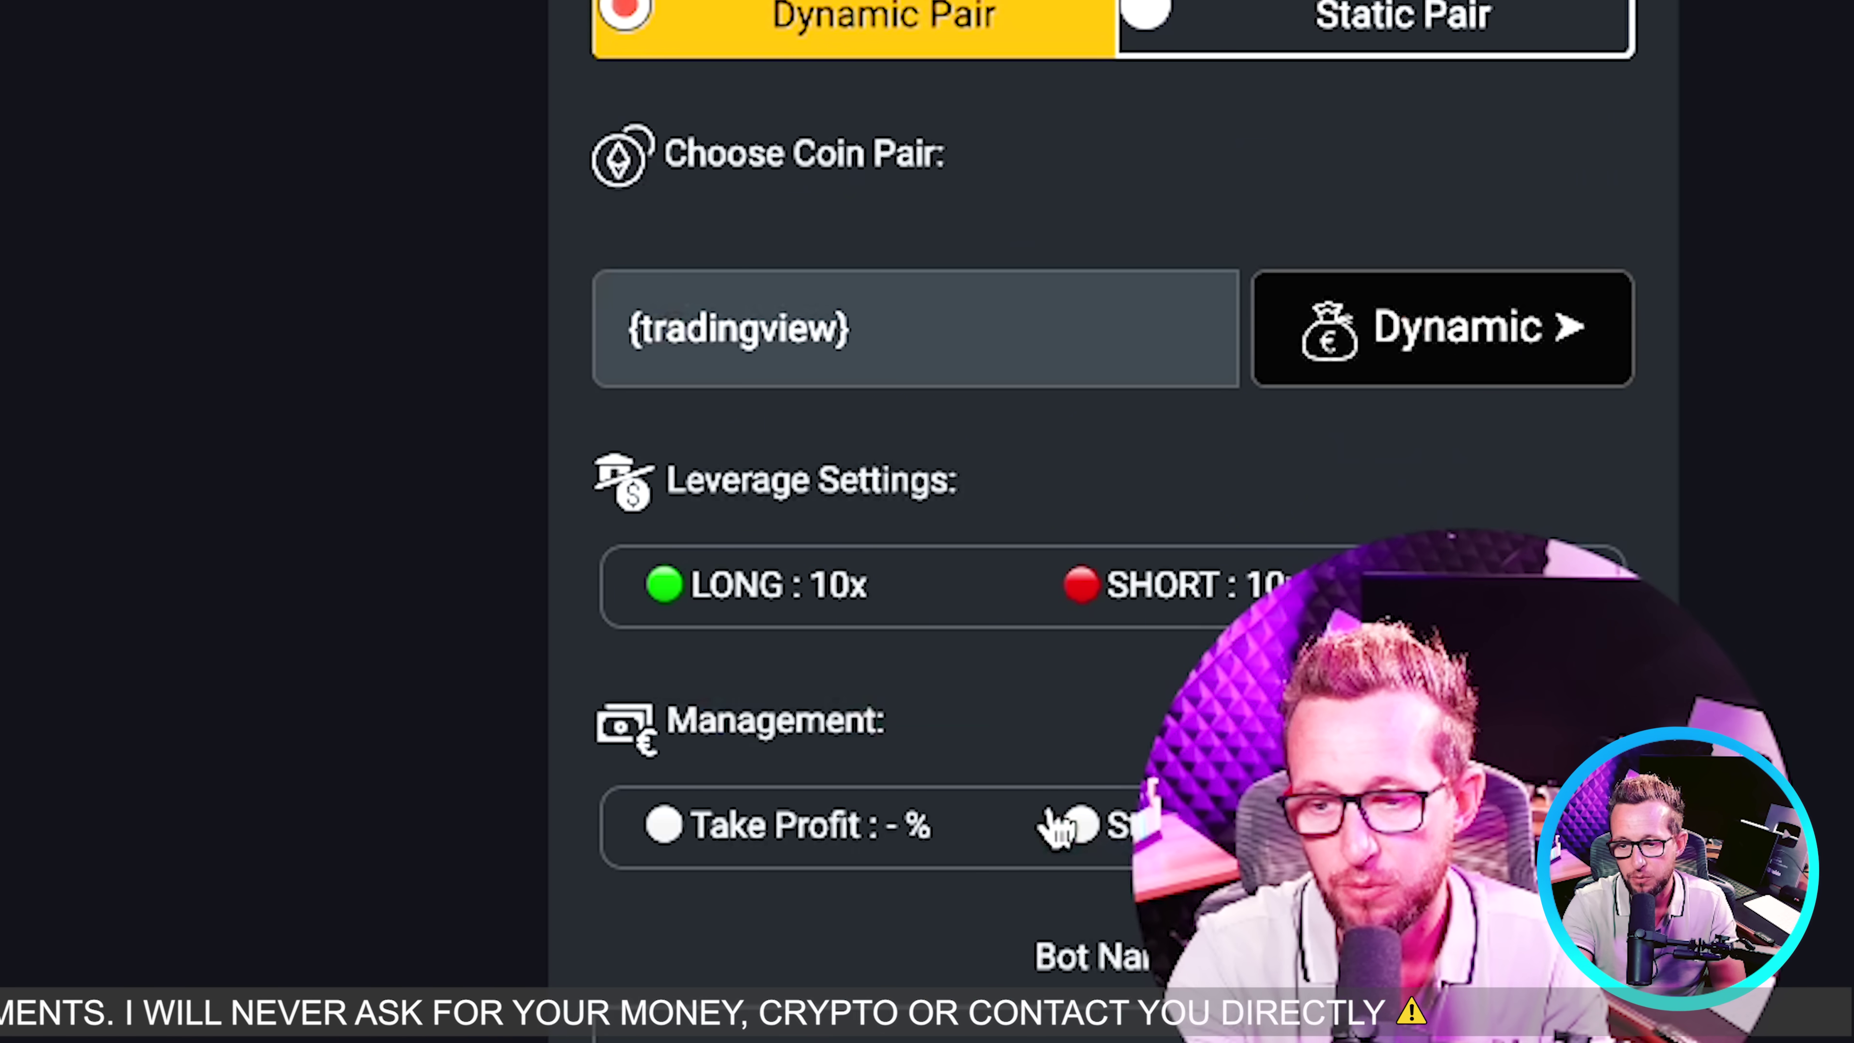
scroll(50, 745, "up", 5)
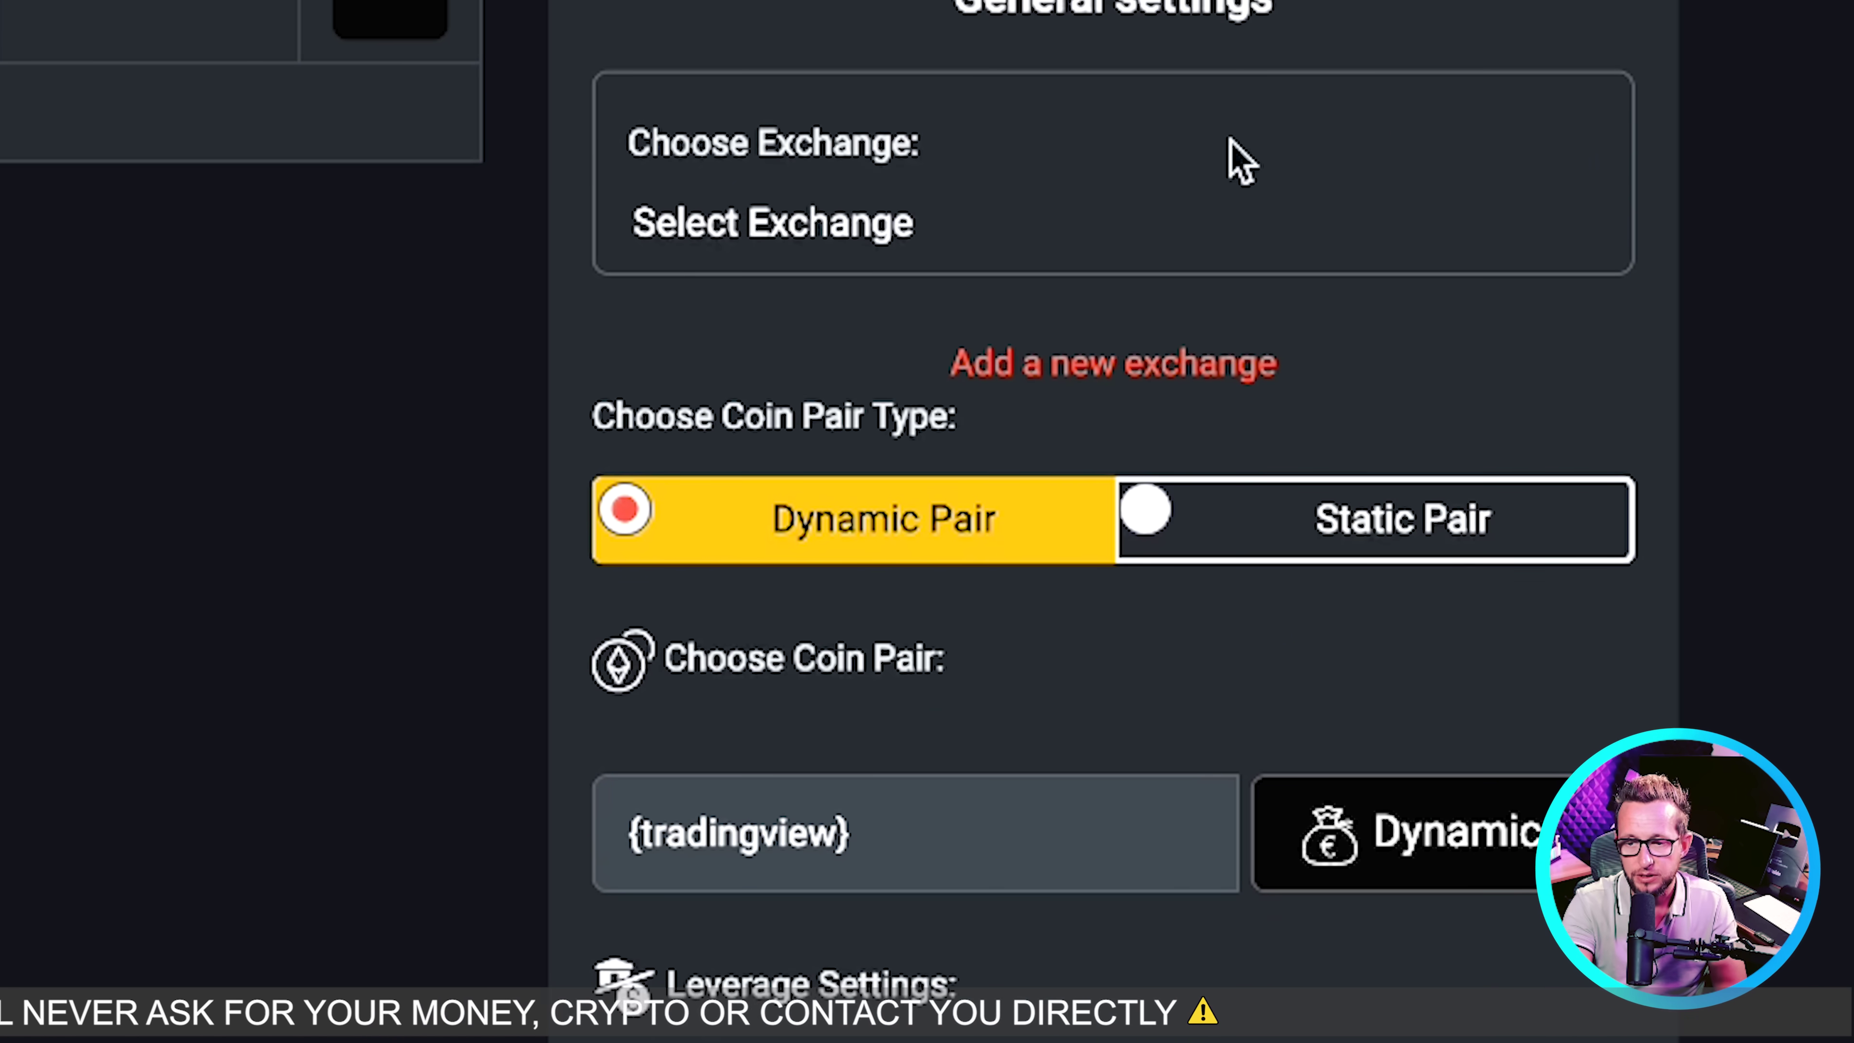
left_click(1229, 154)
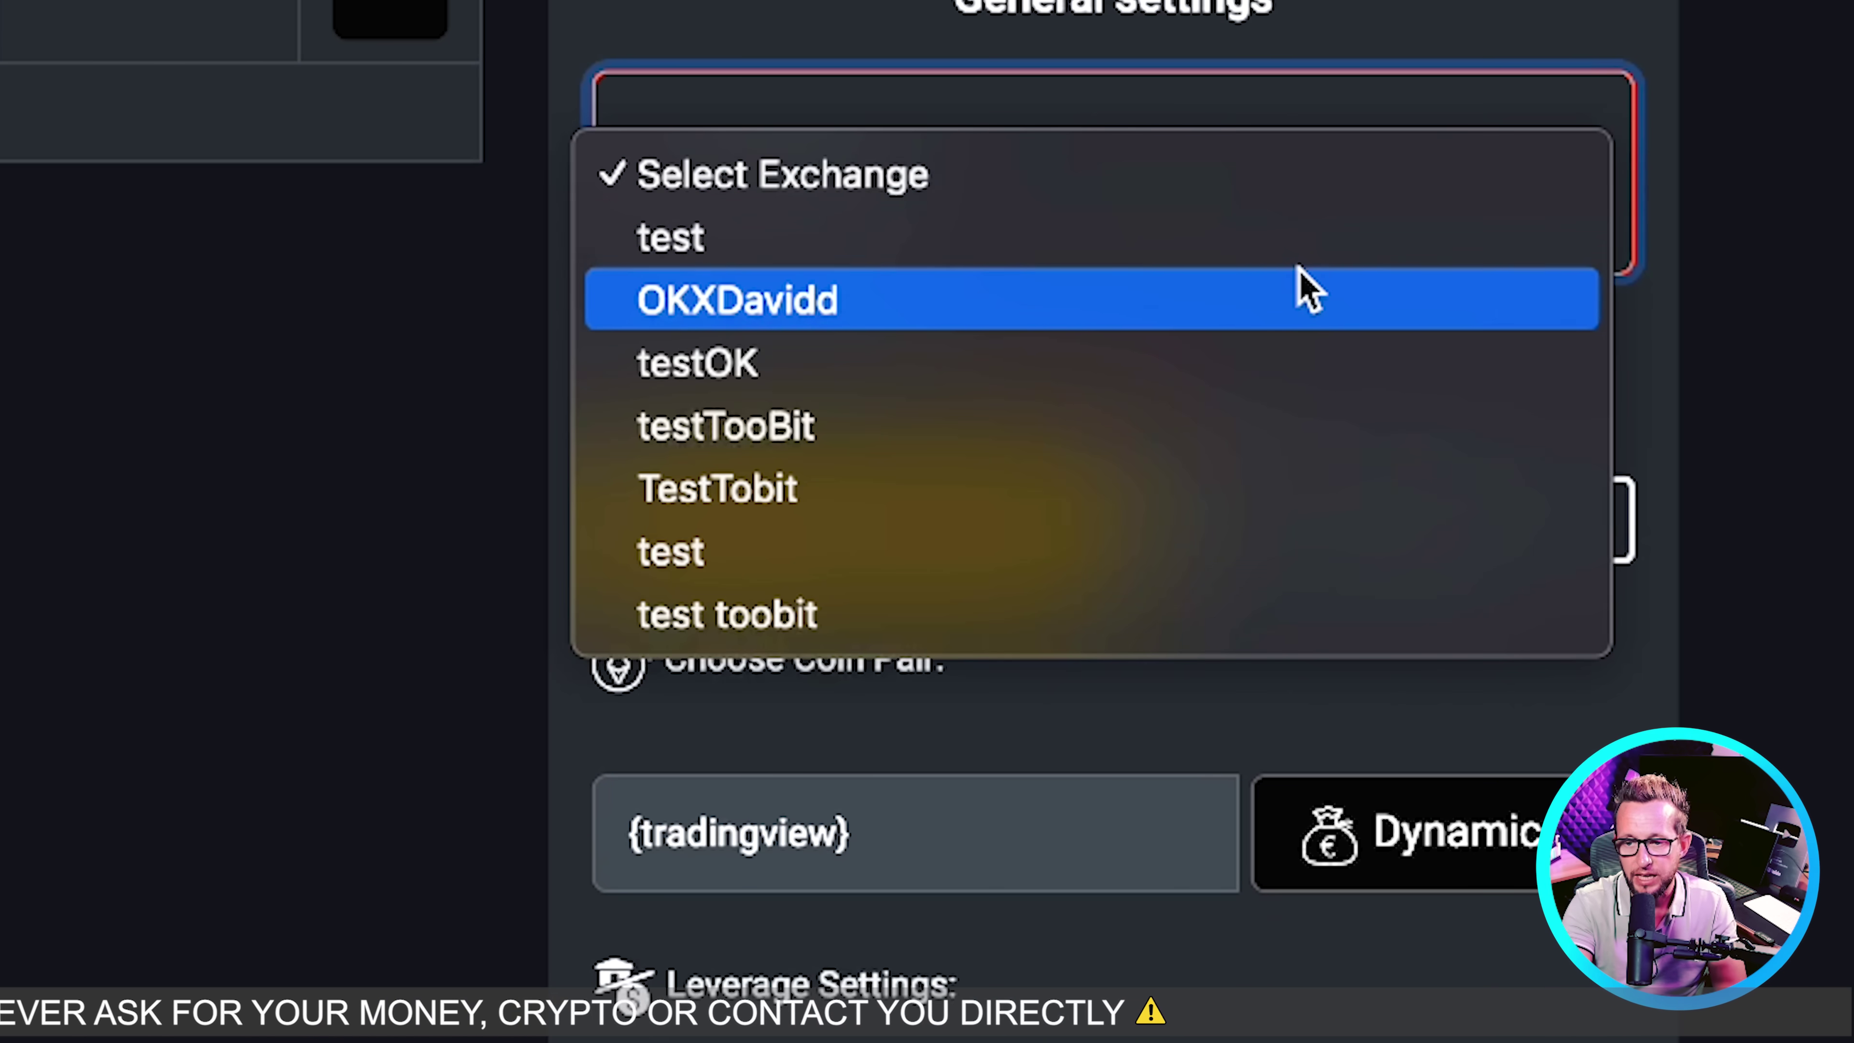
left_click(1262, 252)
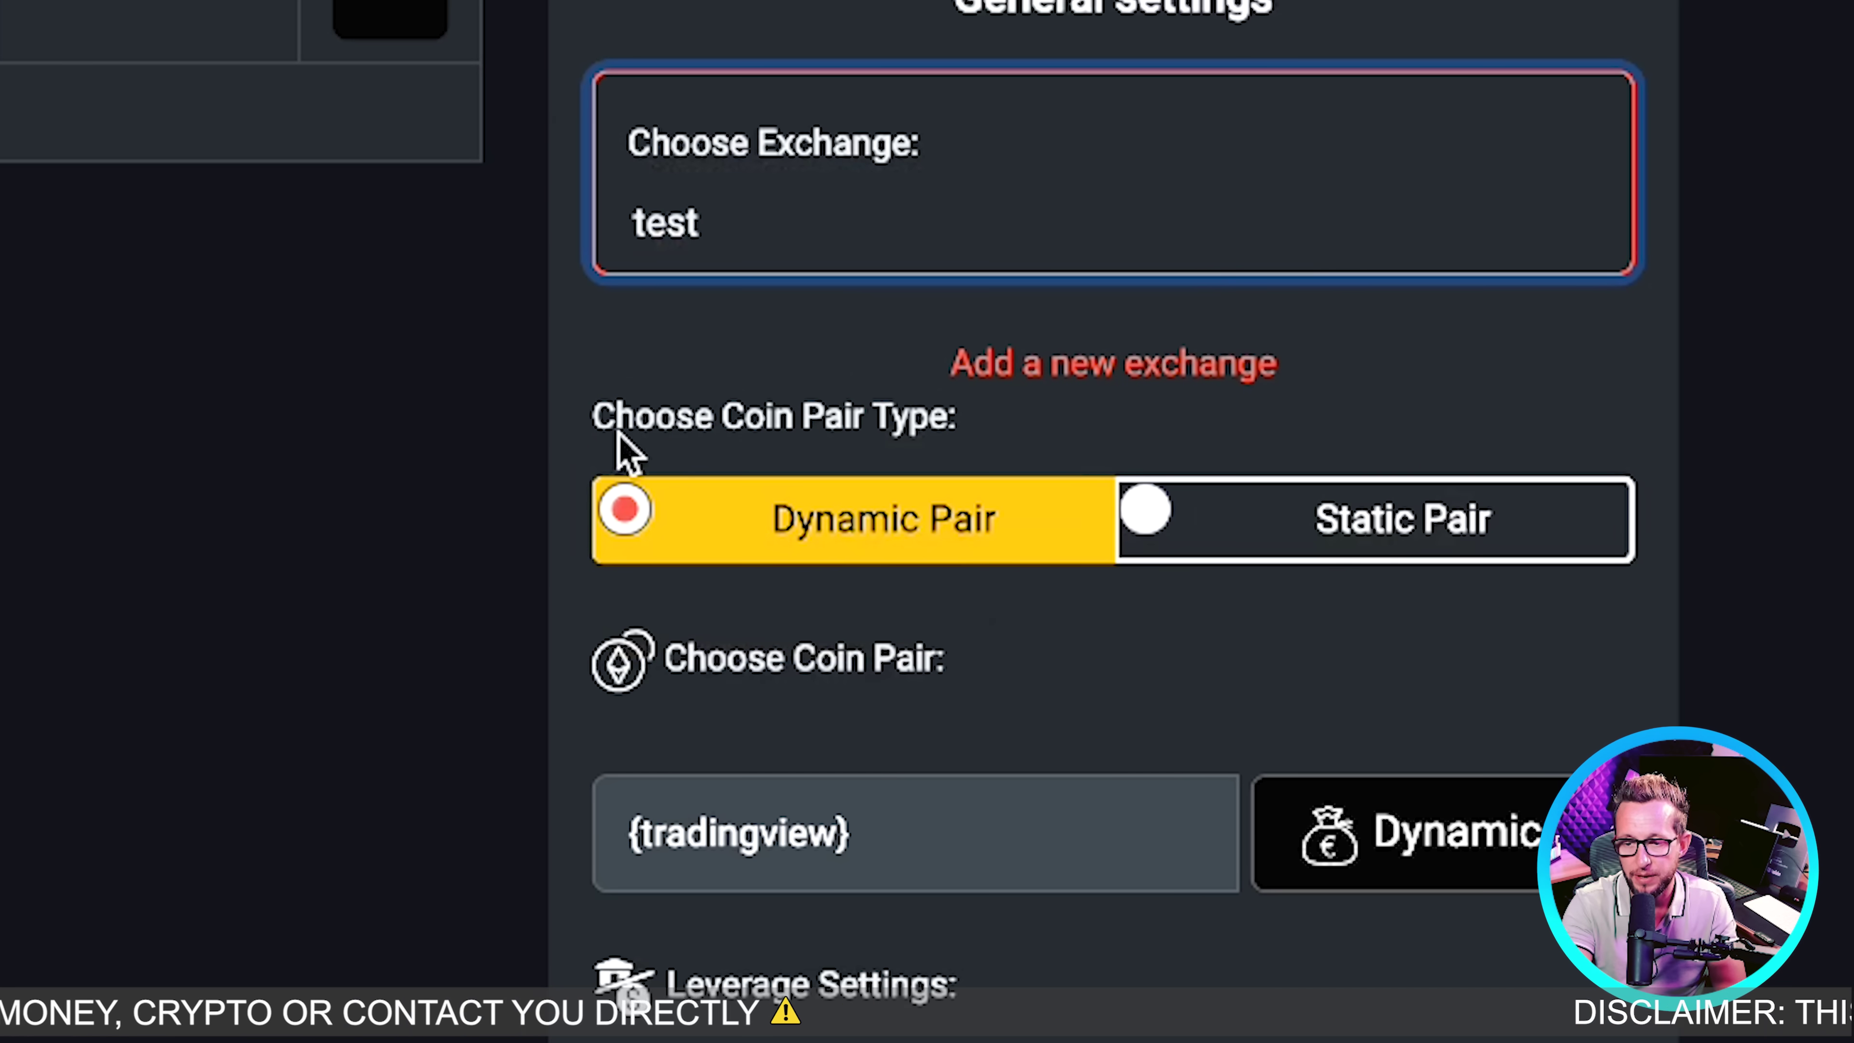
Make the coin pair a Static Pair of BTCUSDT.
scroll(621, 453, "up", 5)
scroll(616, 456, "up", 3)
scroll(730, 482, "down", 8)
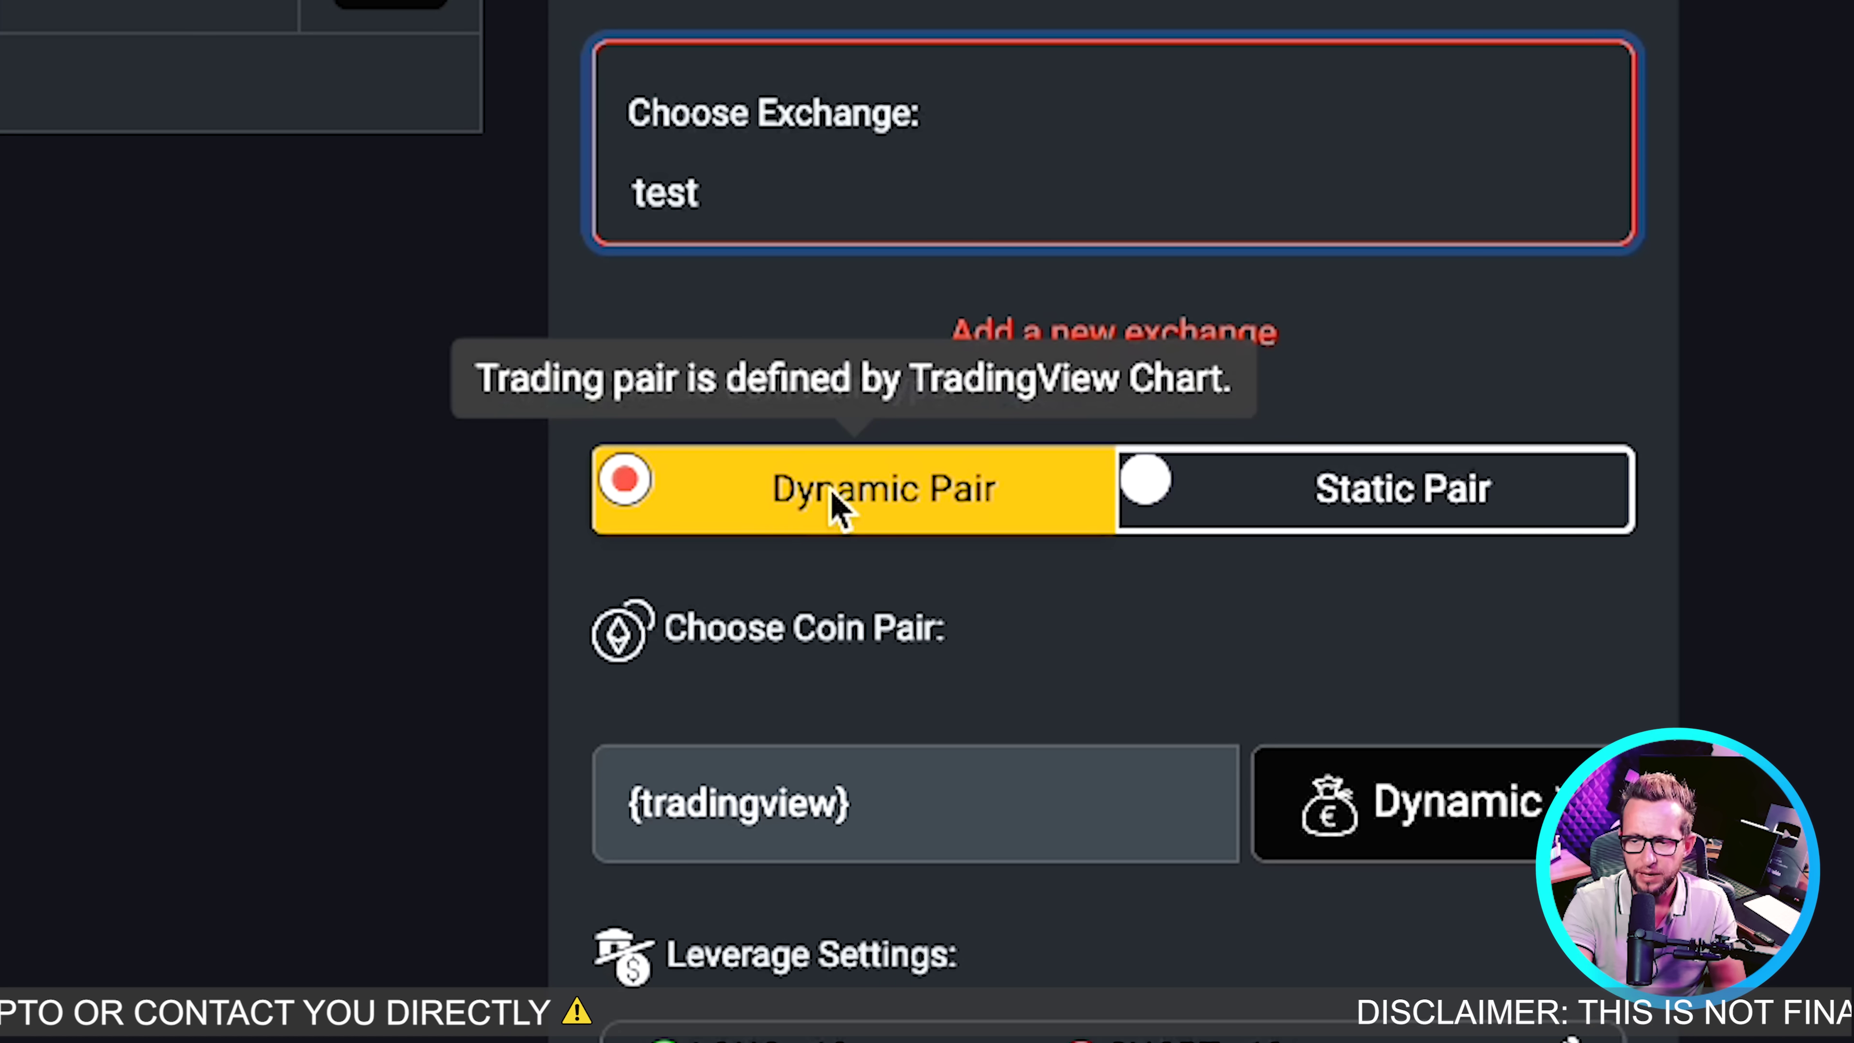
left_click(1233, 500)
scroll(910, 671, "down", 5)
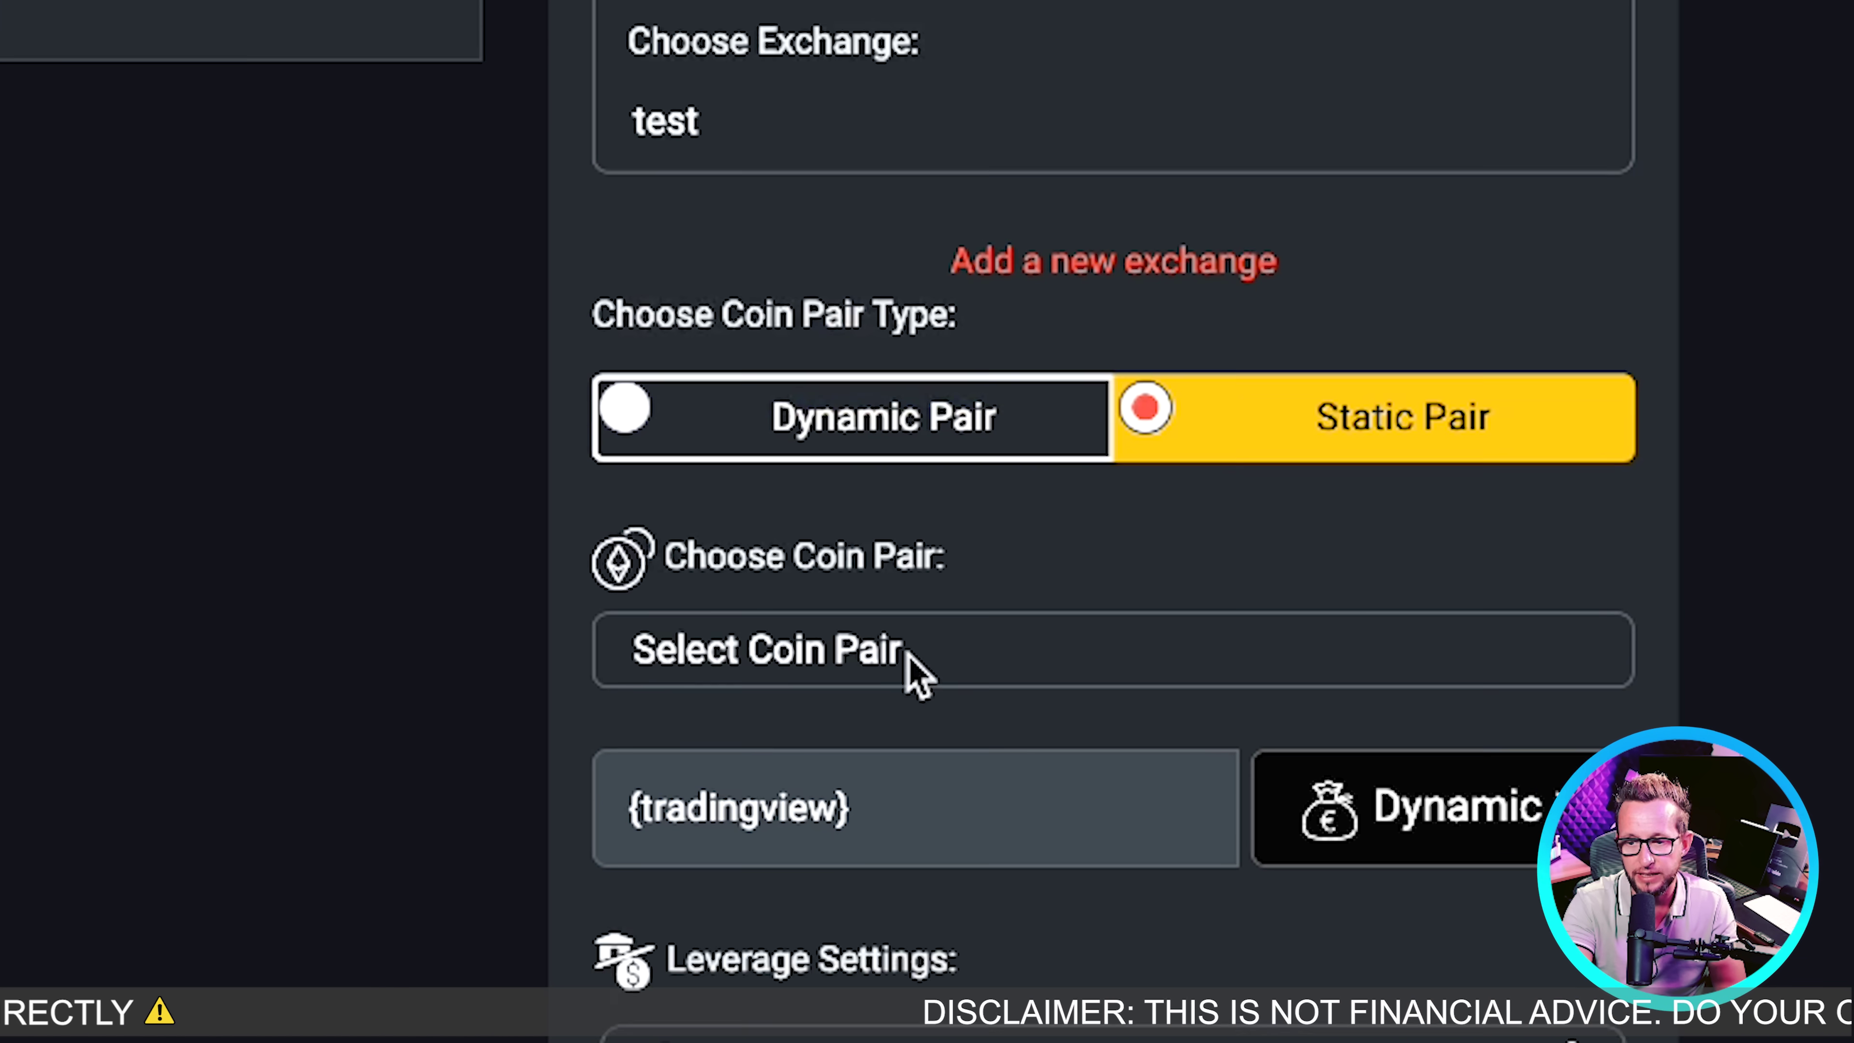
left_click(899, 347)
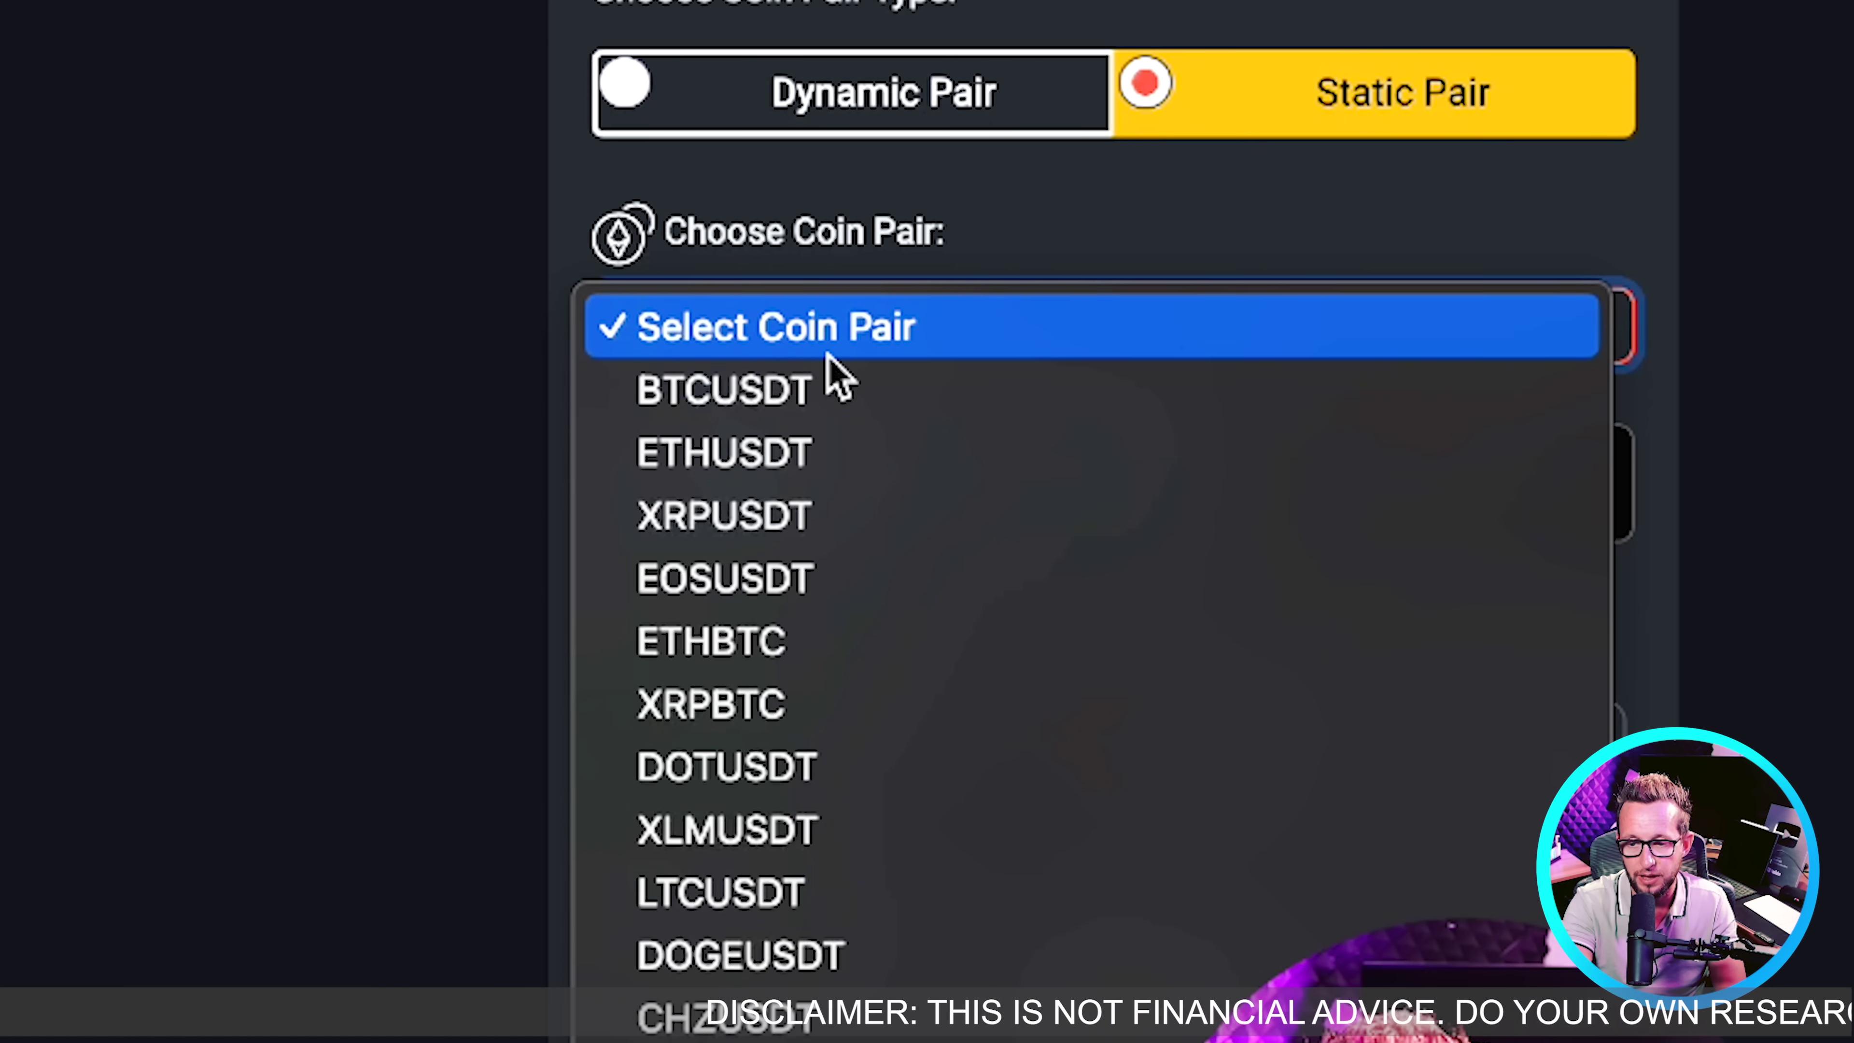
left_click(823, 425)
left_click(890, 109)
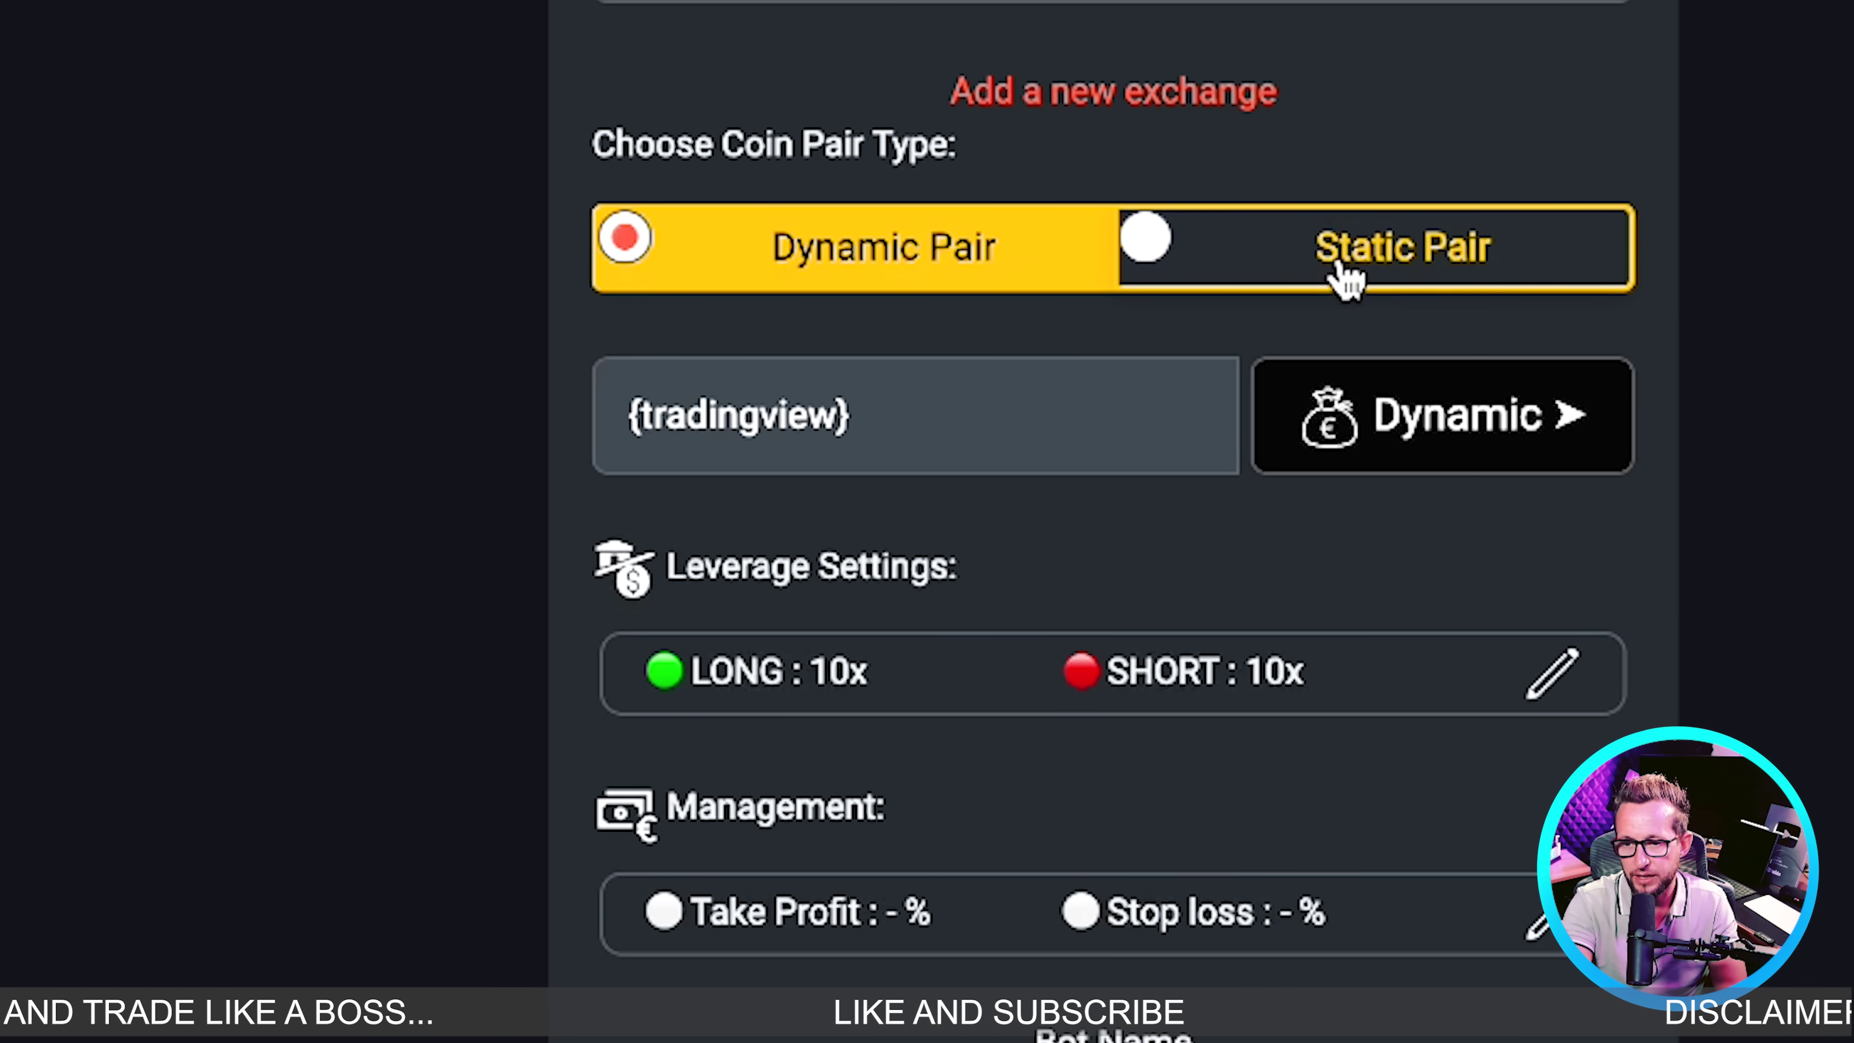
Switch the pair type back to static, keep BTCUSDT, and show the position size choices.
left_click(1345, 277)
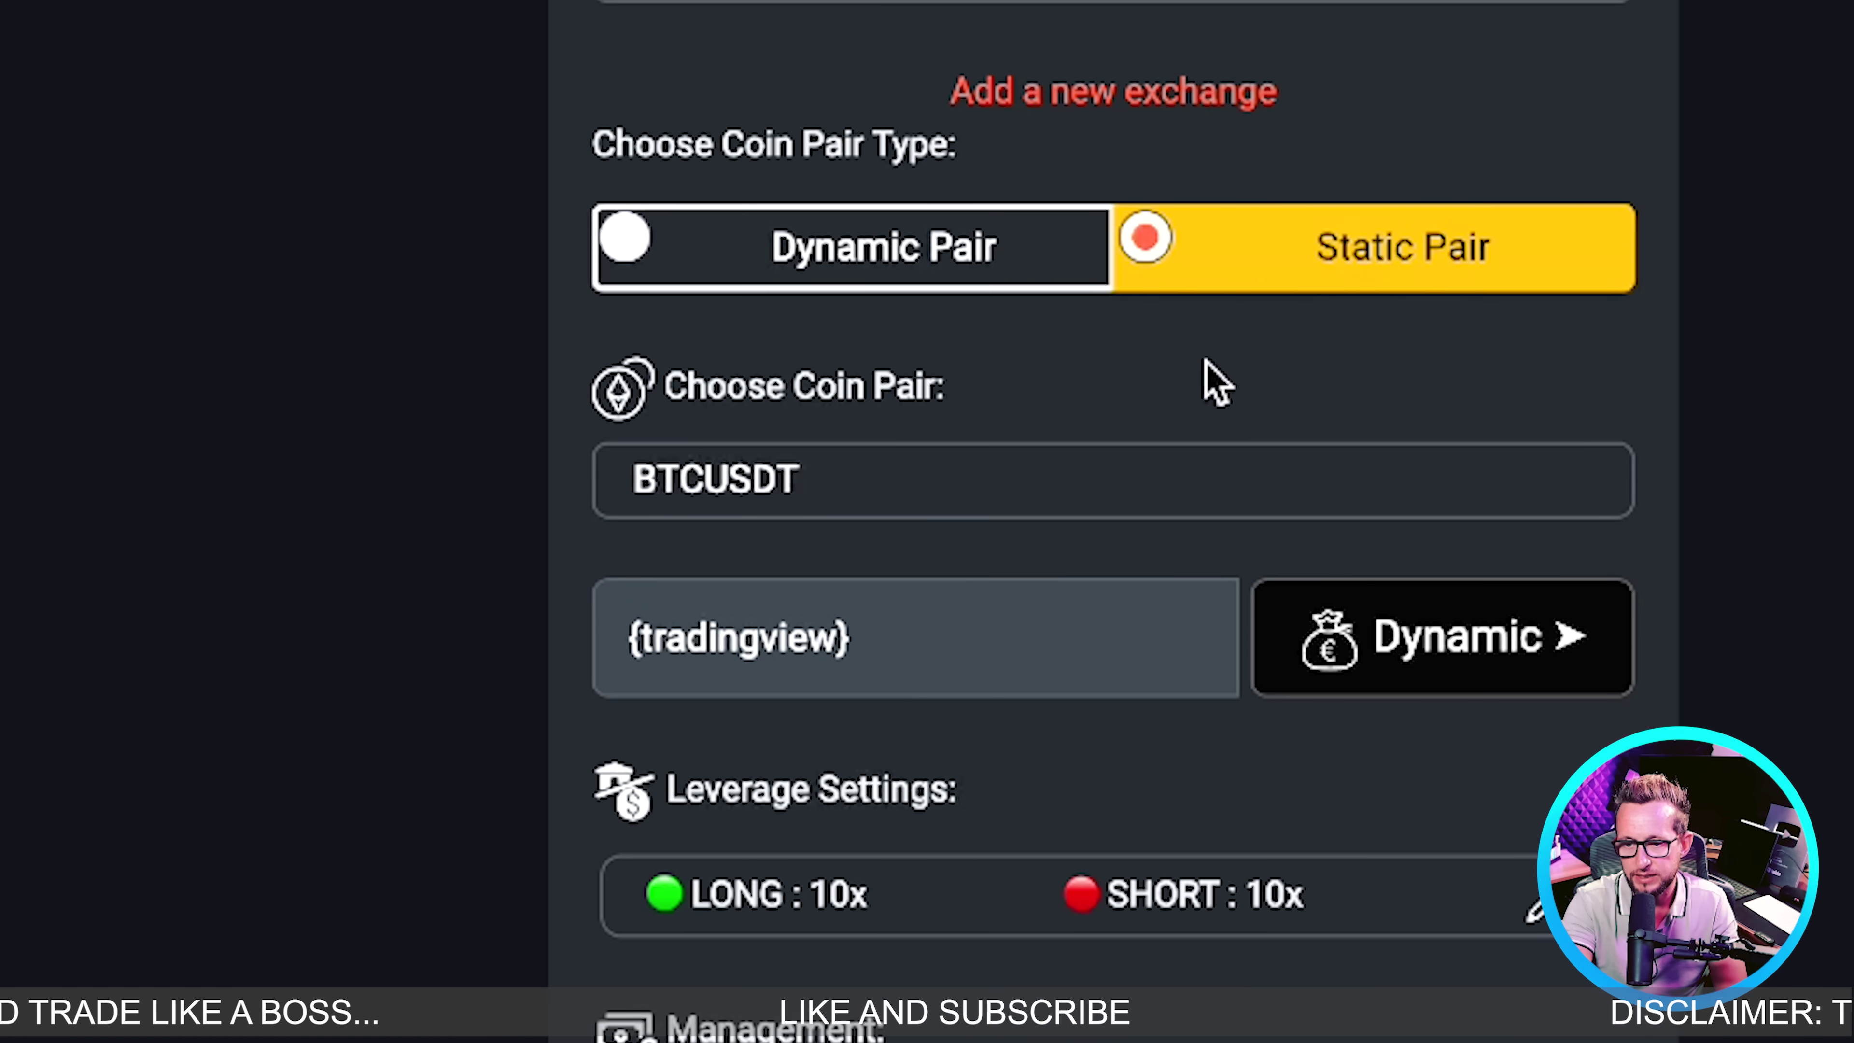
left_click(963, 494)
left_click(944, 488)
scroll(233, 601, "down", 5)
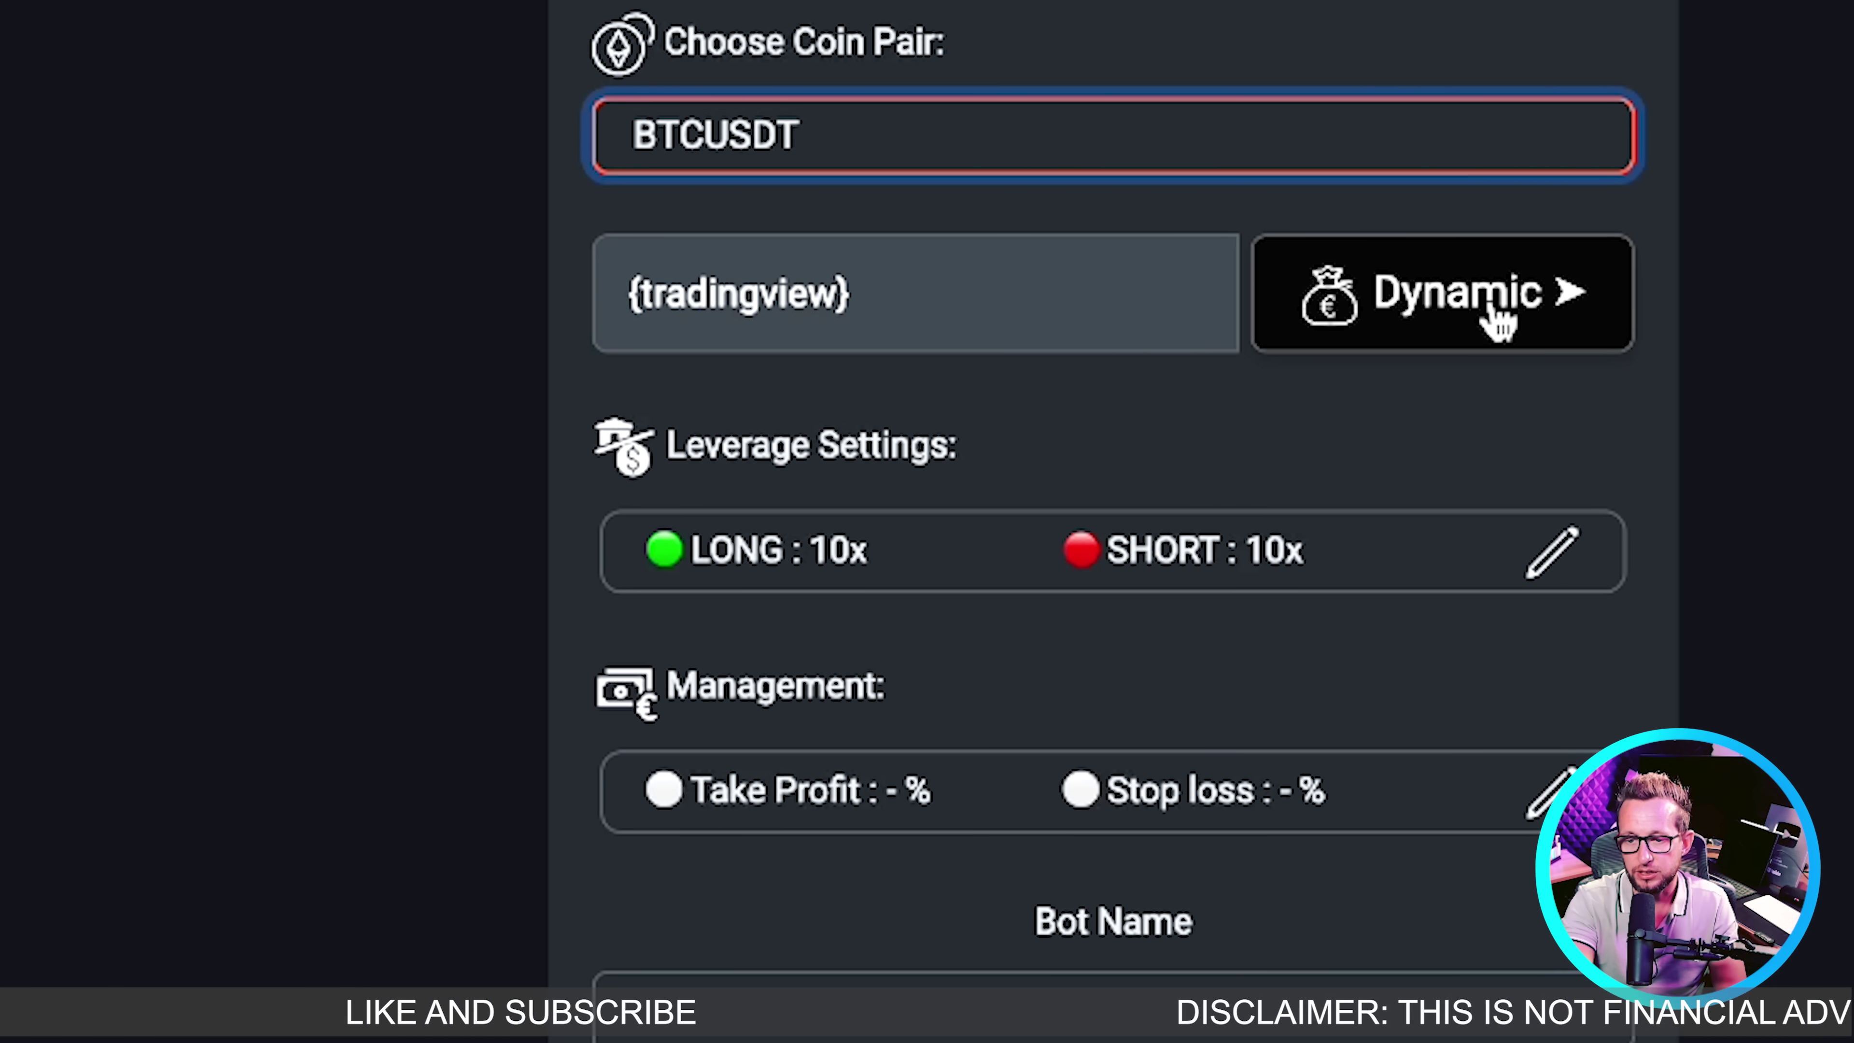
left_click(1496, 322)
scroll(1314, 343, "up", 8)
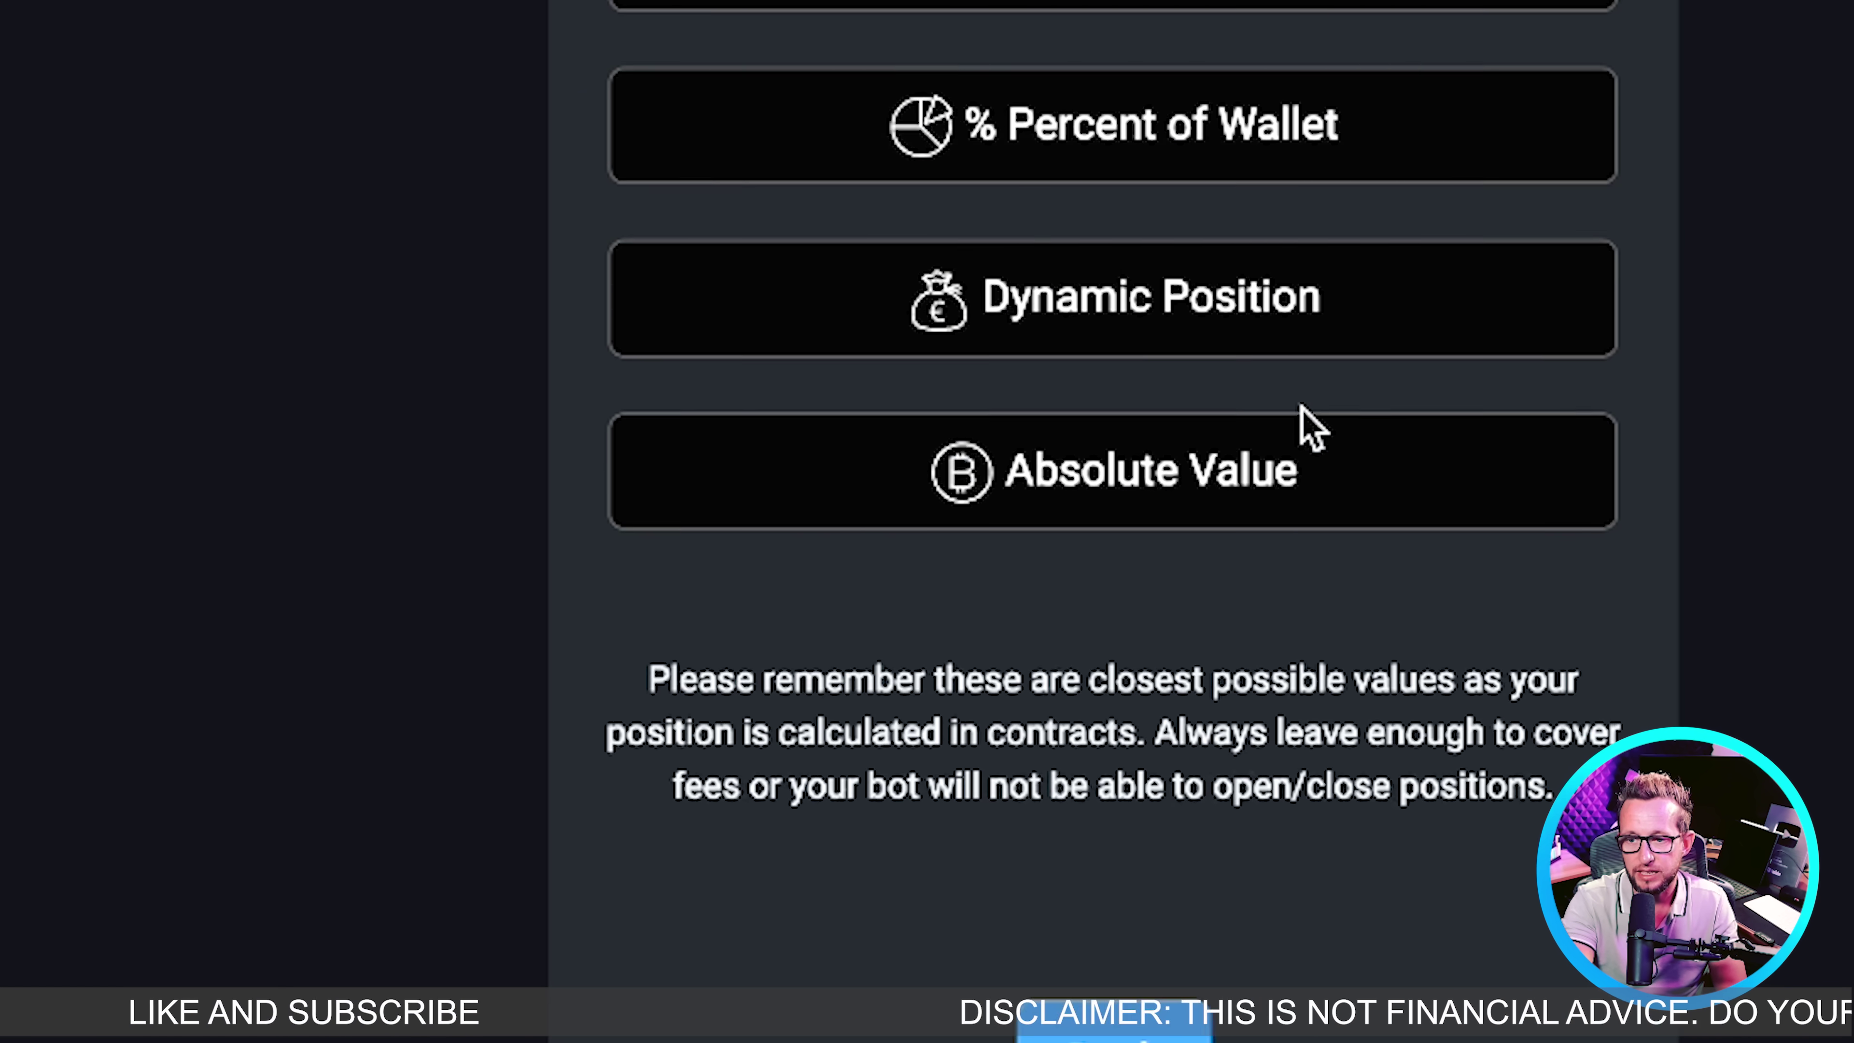
Set Position Type to $ USDT and replace the 50 amount with 200.
scroll(1306, 420, "up", 1)
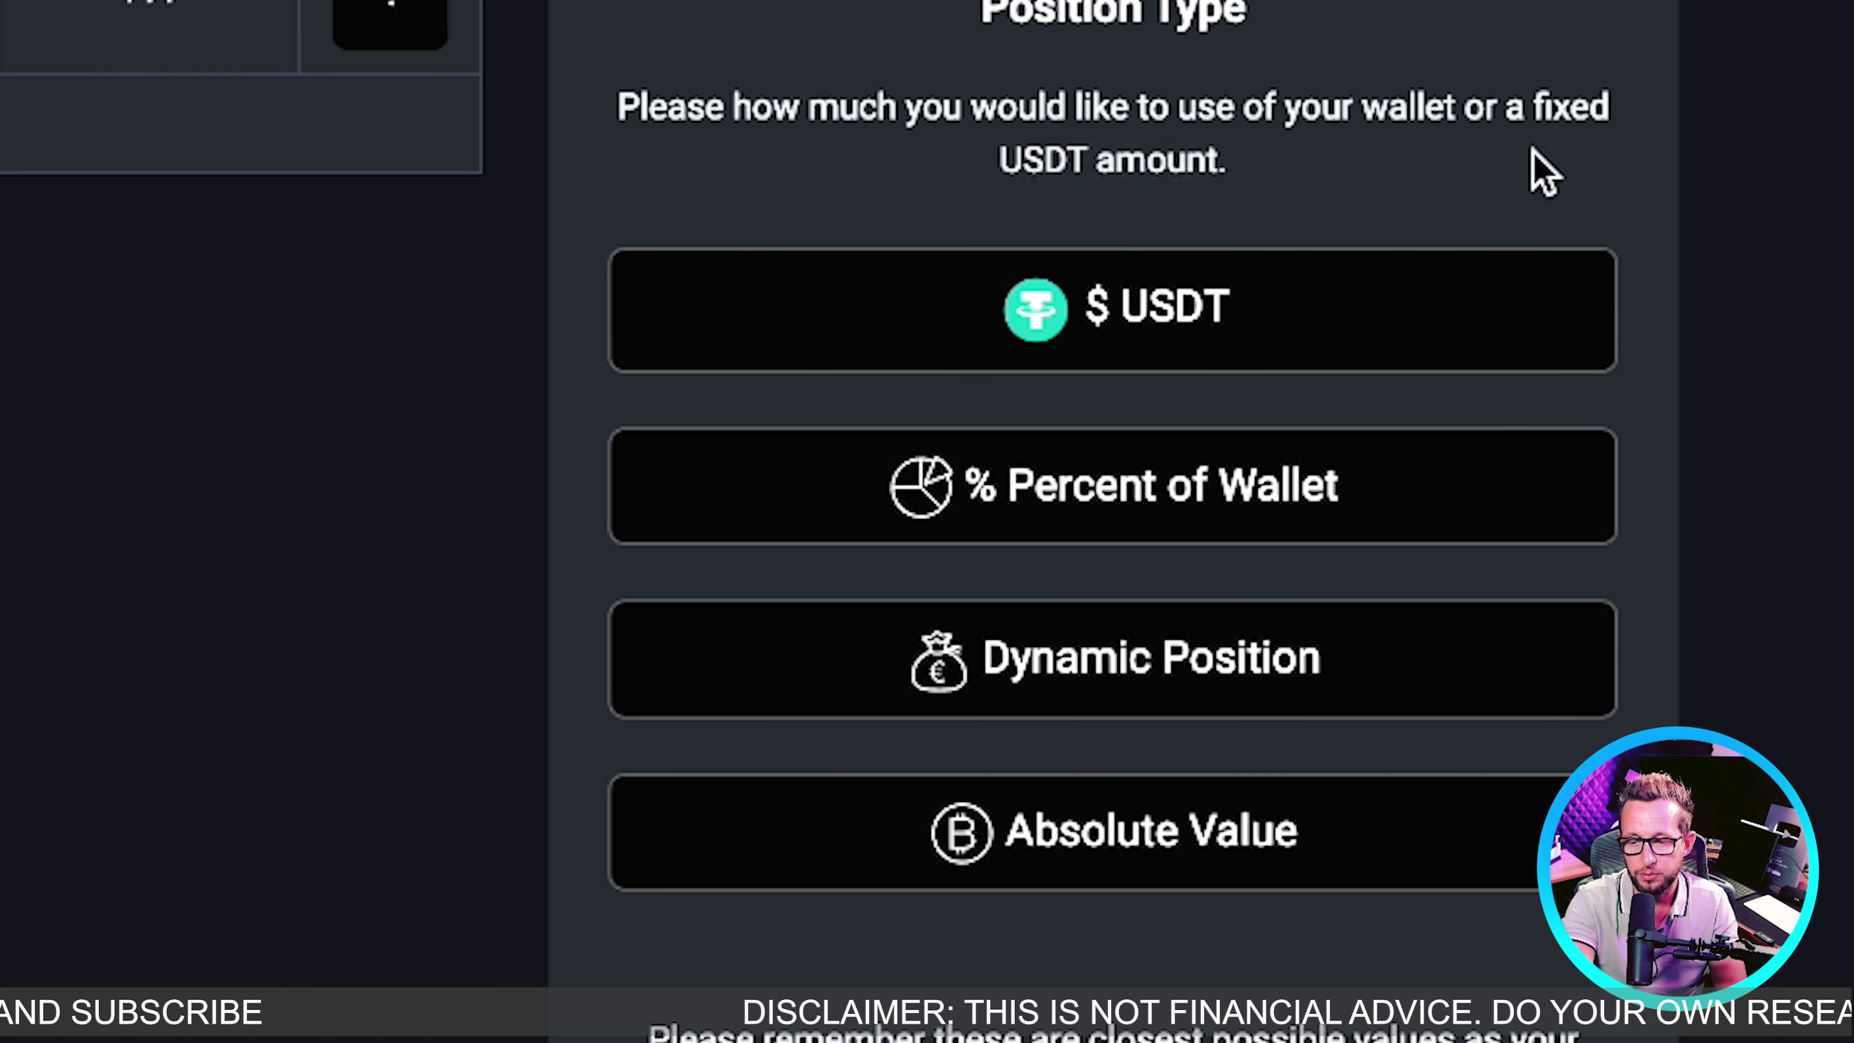
scroll(1536, 166, "up", 1)
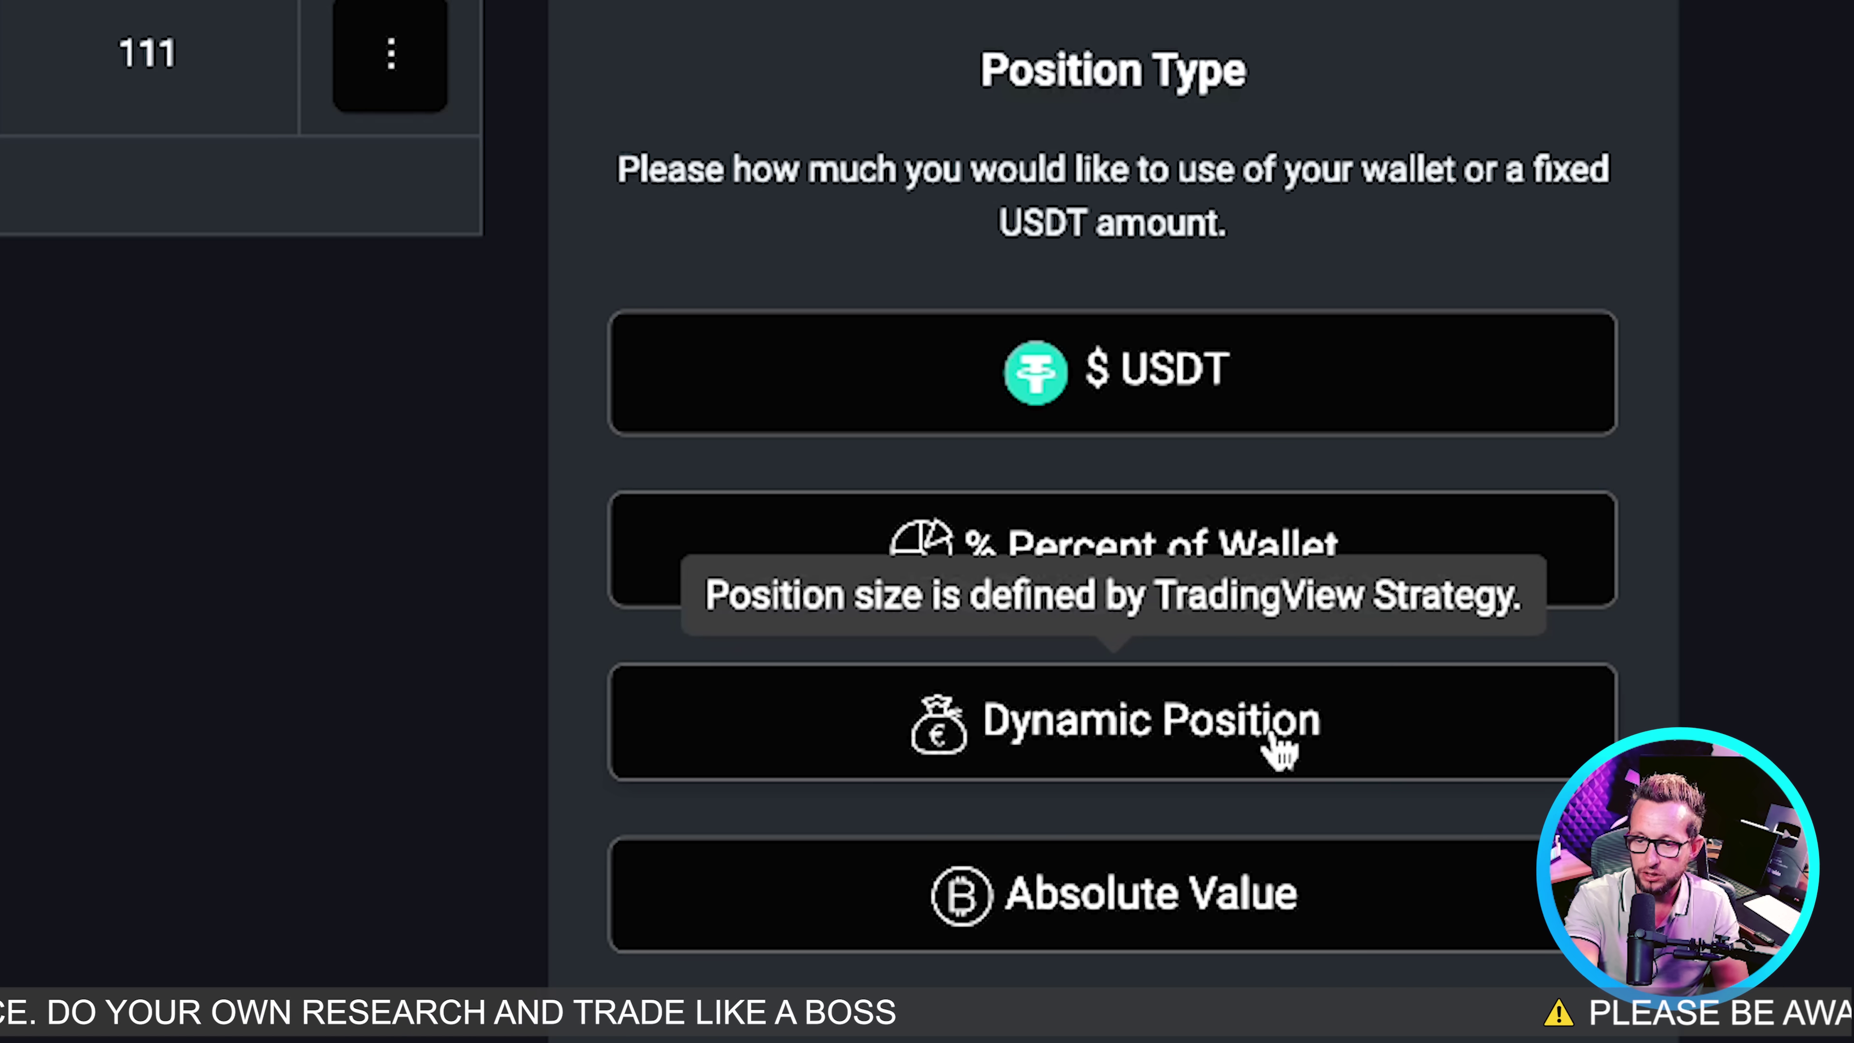
scroll(1358, 757, "down", 2)
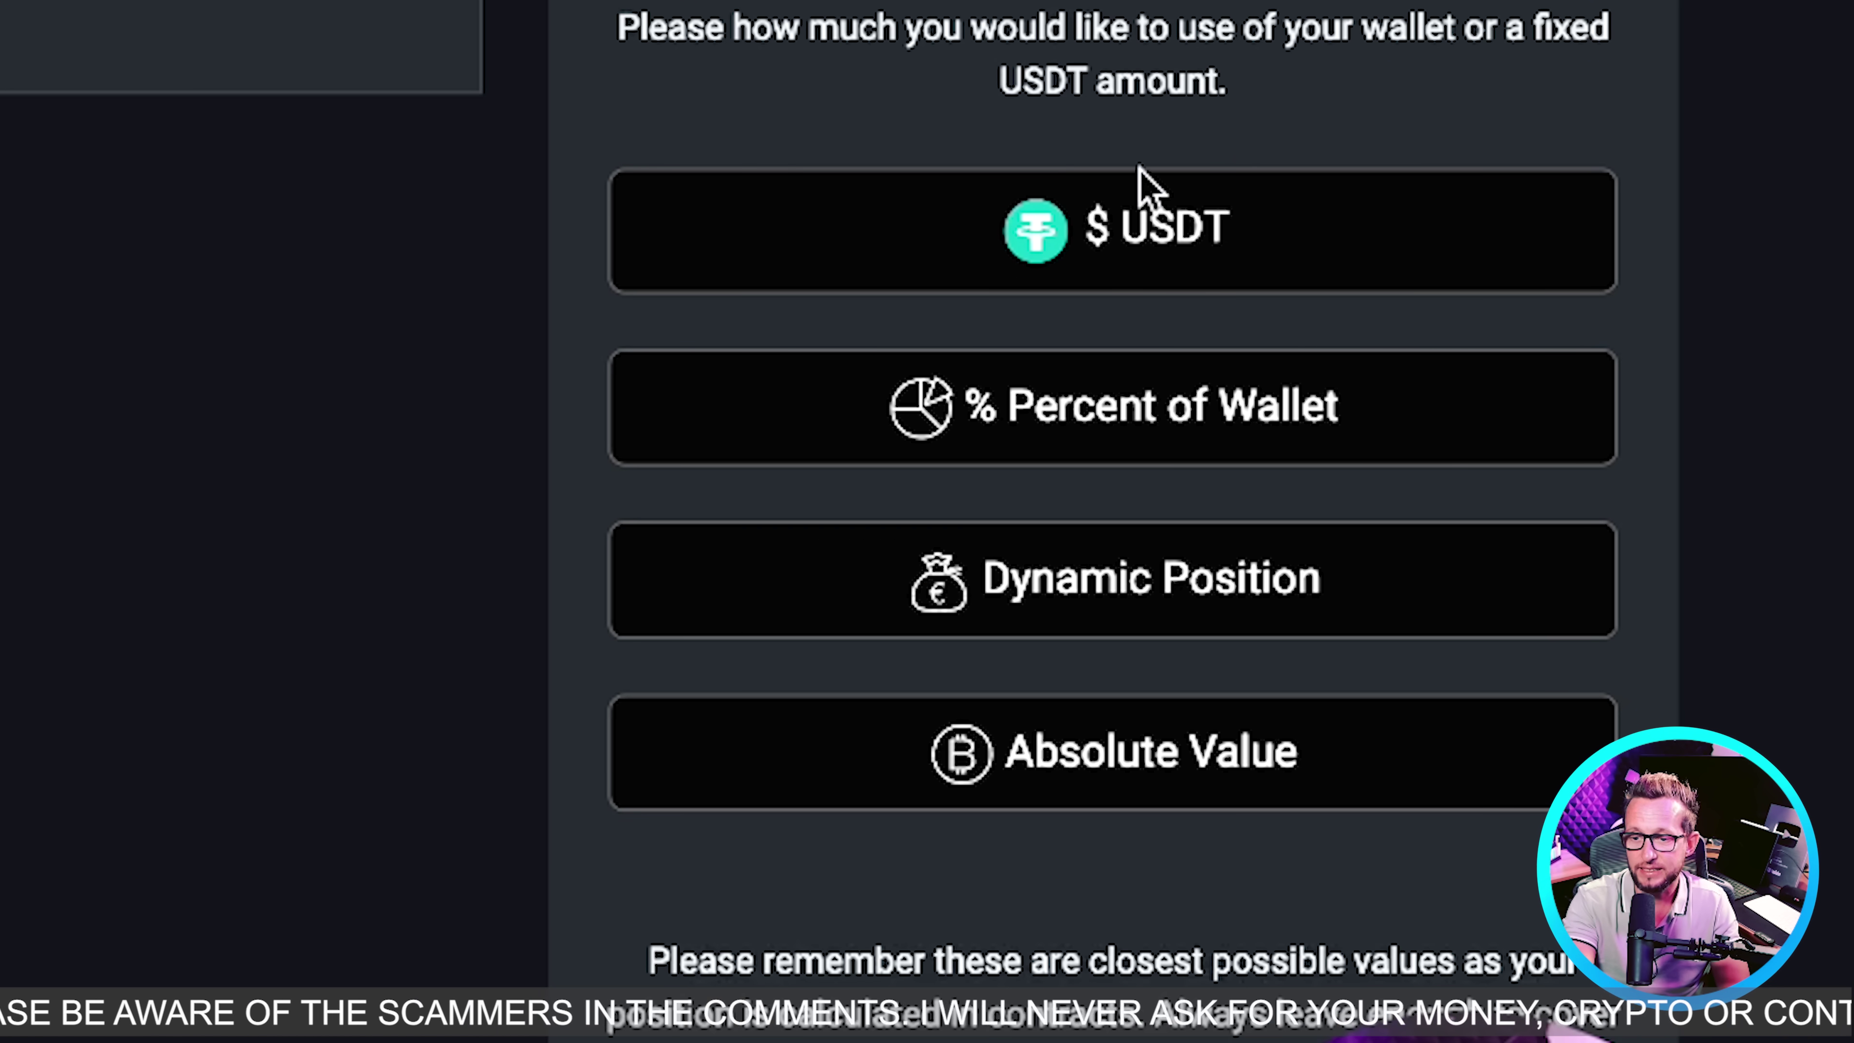
left_click(1218, 264)
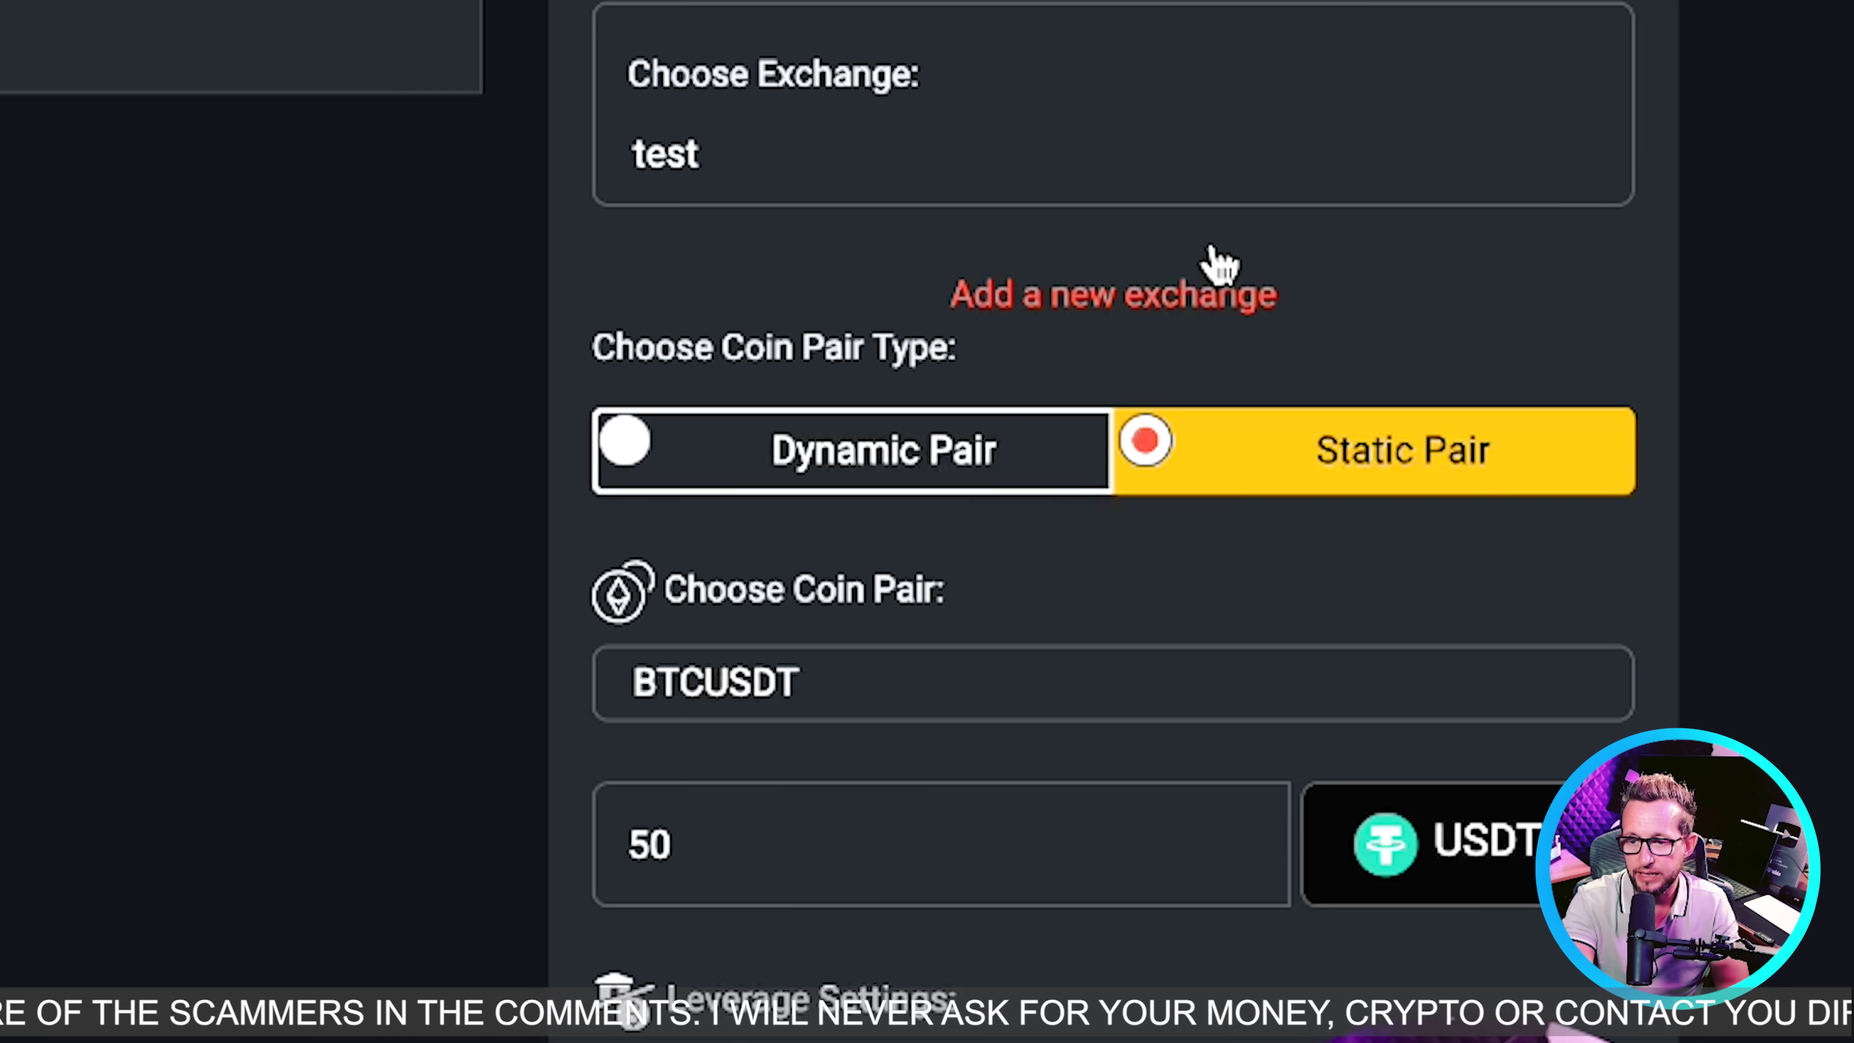
double_click(649, 844)
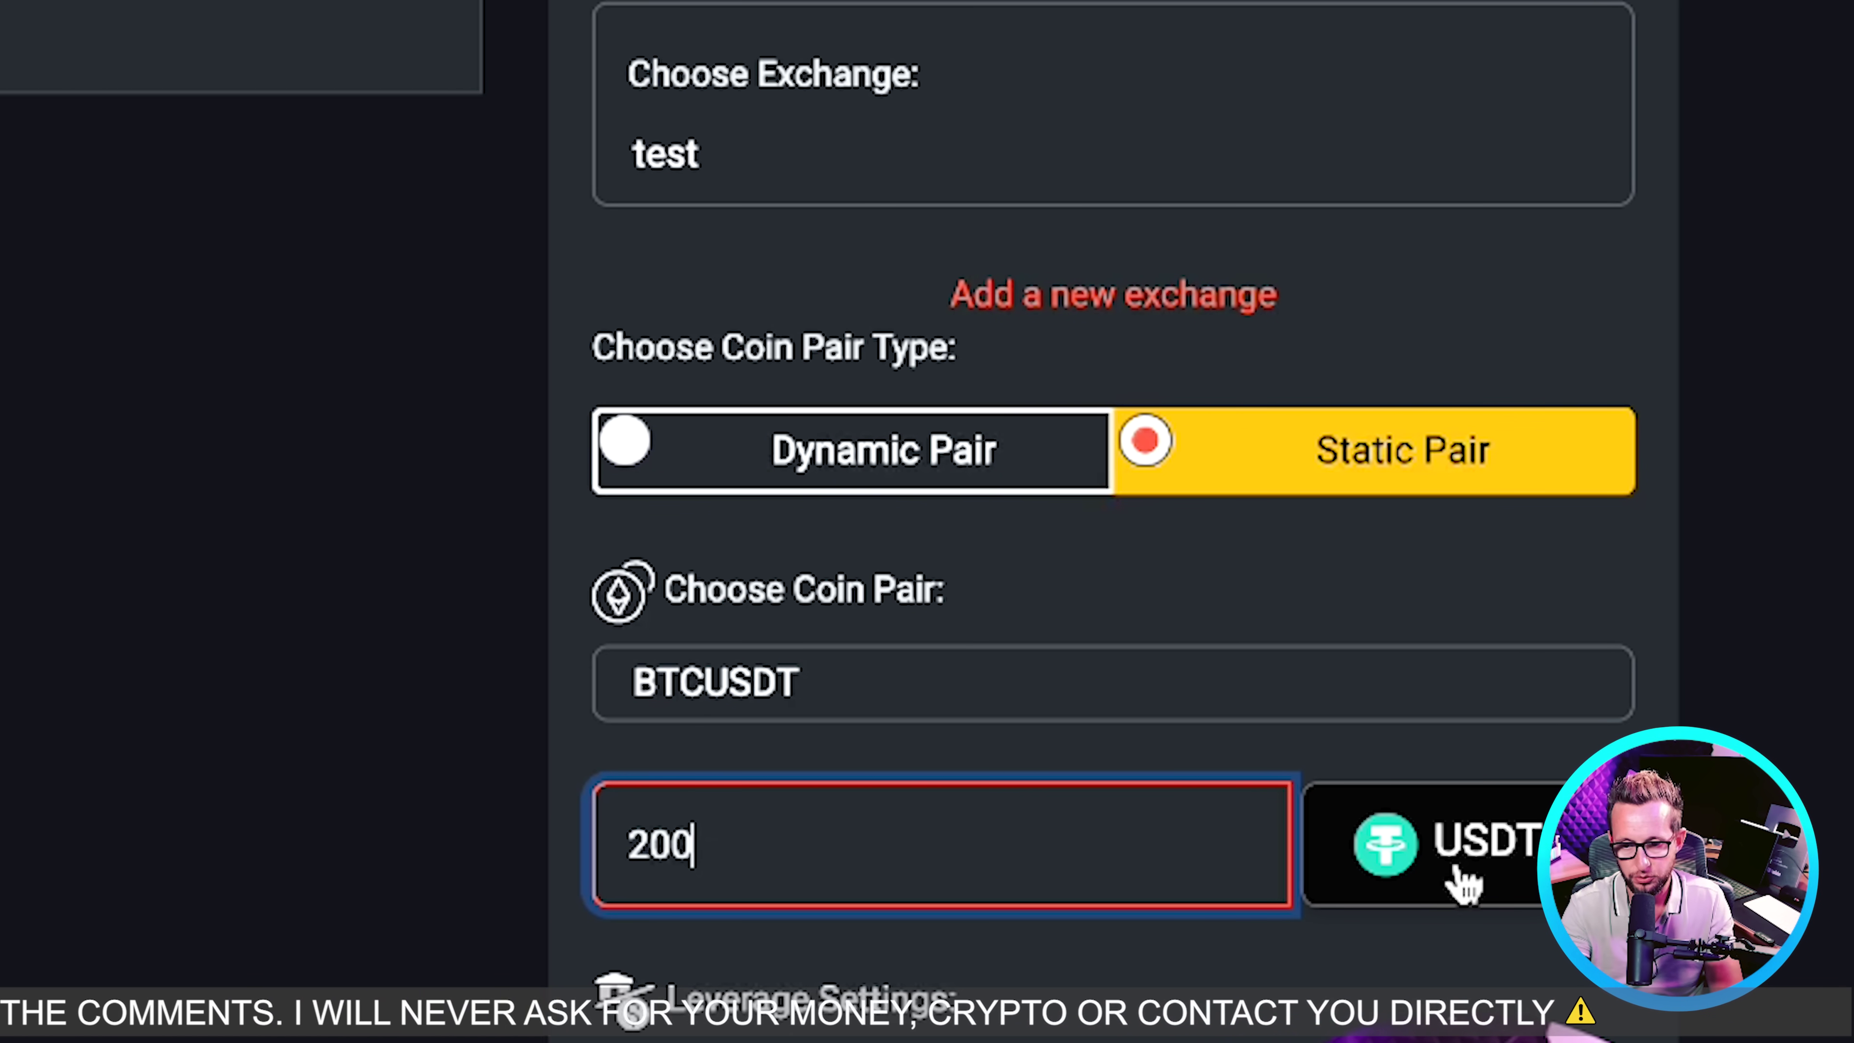
scroll(1463, 883, "down", 8)
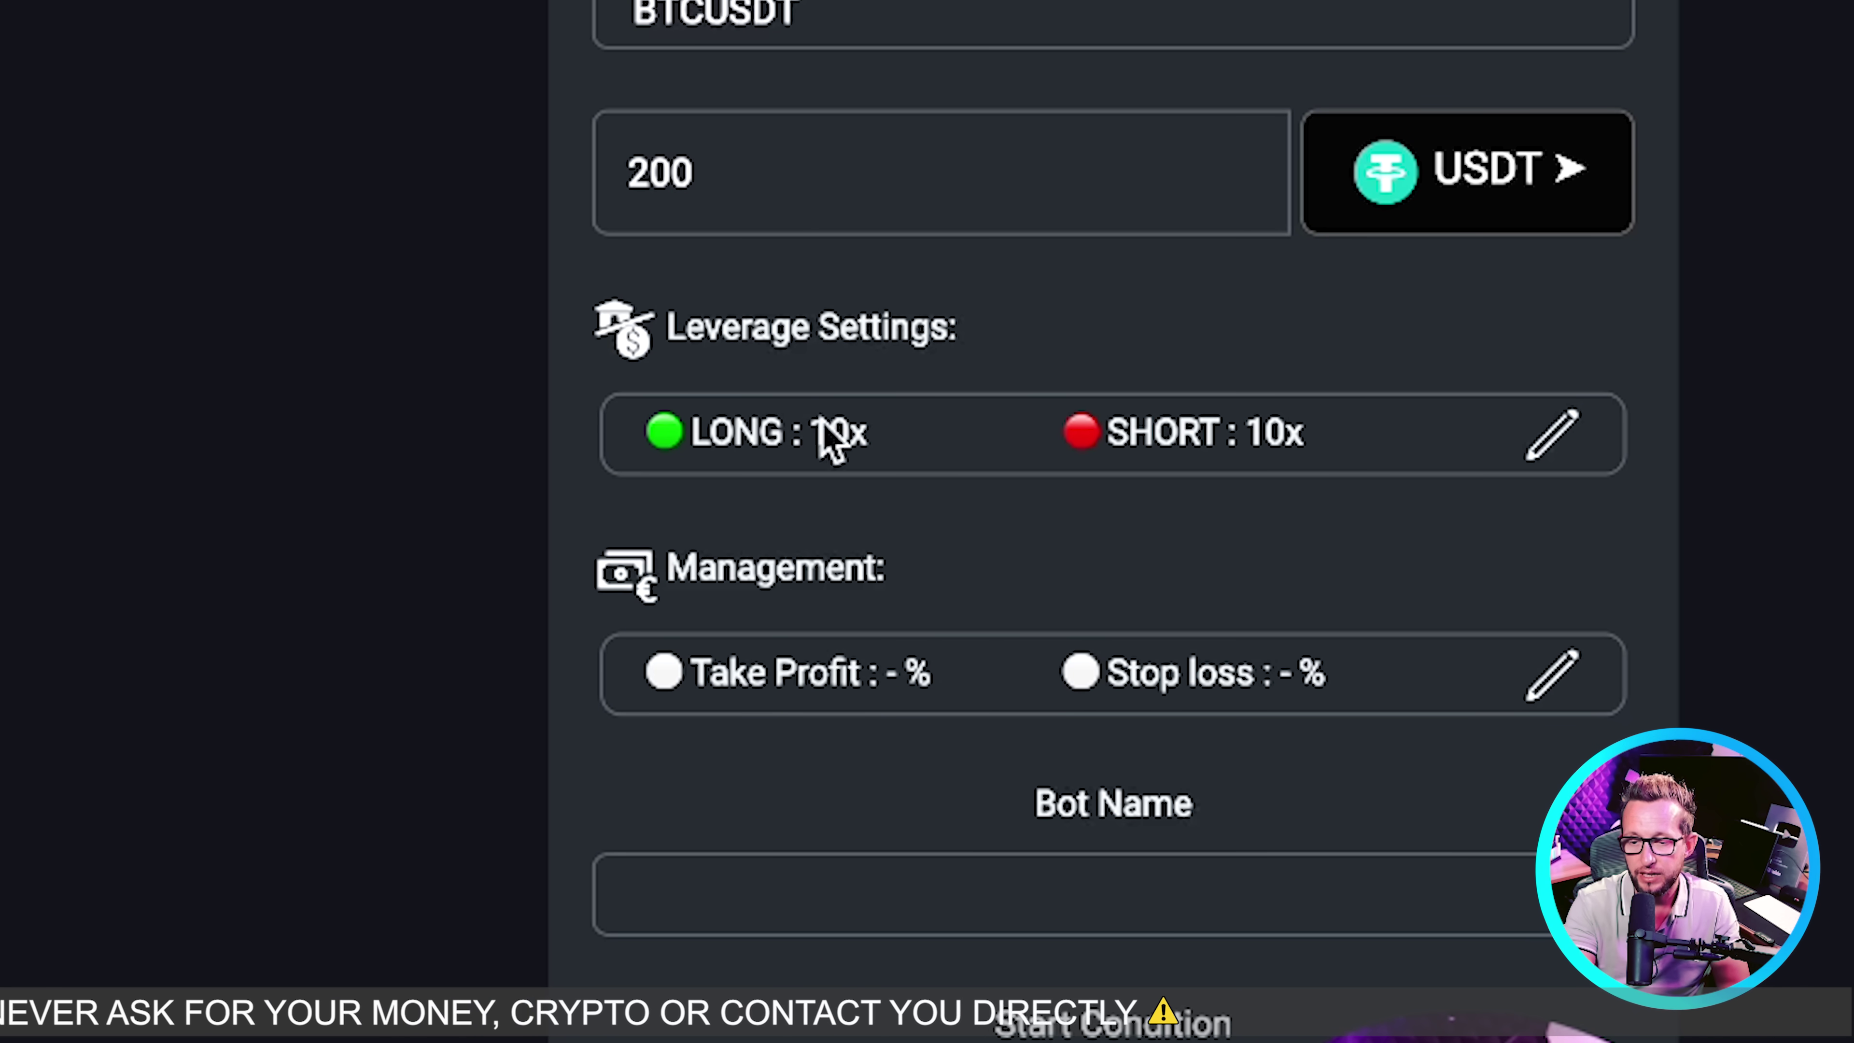
Raise leverage from 10x to 25x long and 30x short, then show the Take Profit & Stop Loss settings.
left_click(1543, 442)
scroll(1150, 414, "up", 10)
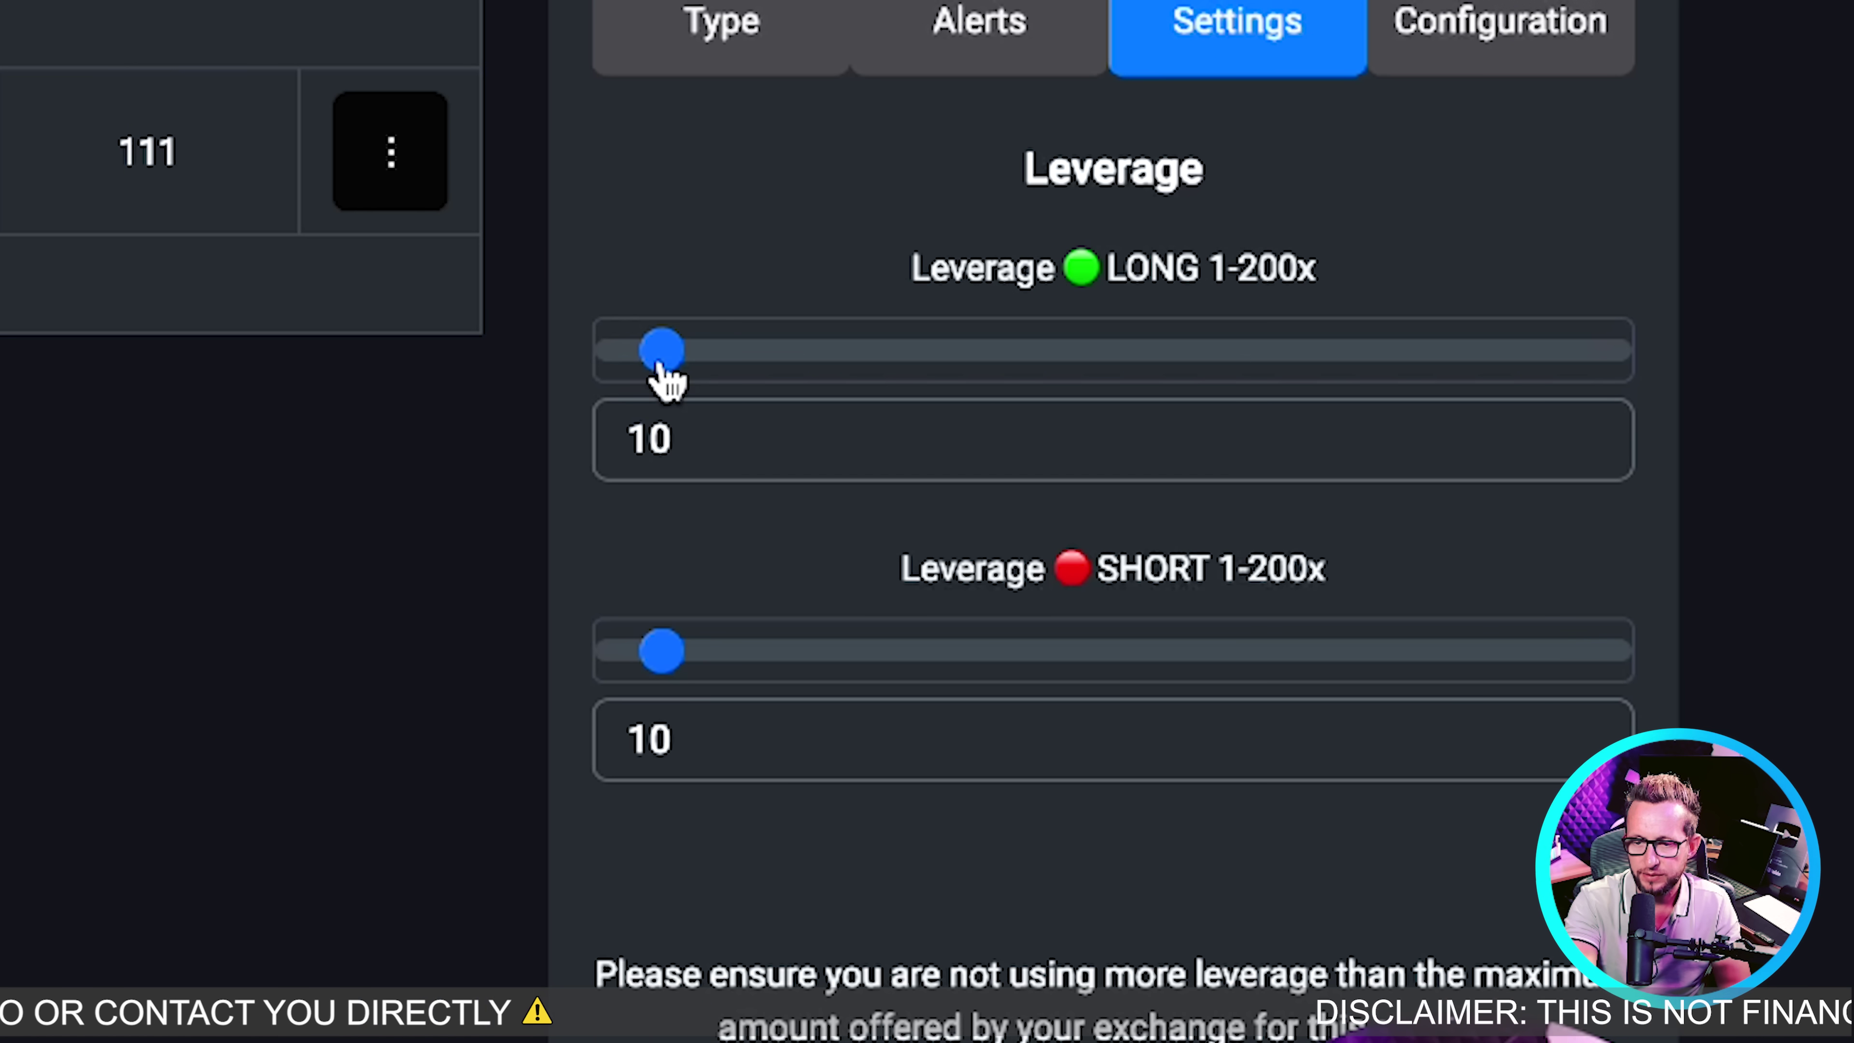
left_click_drag(660, 351, 736, 352)
left_click_drag(662, 650, 761, 662)
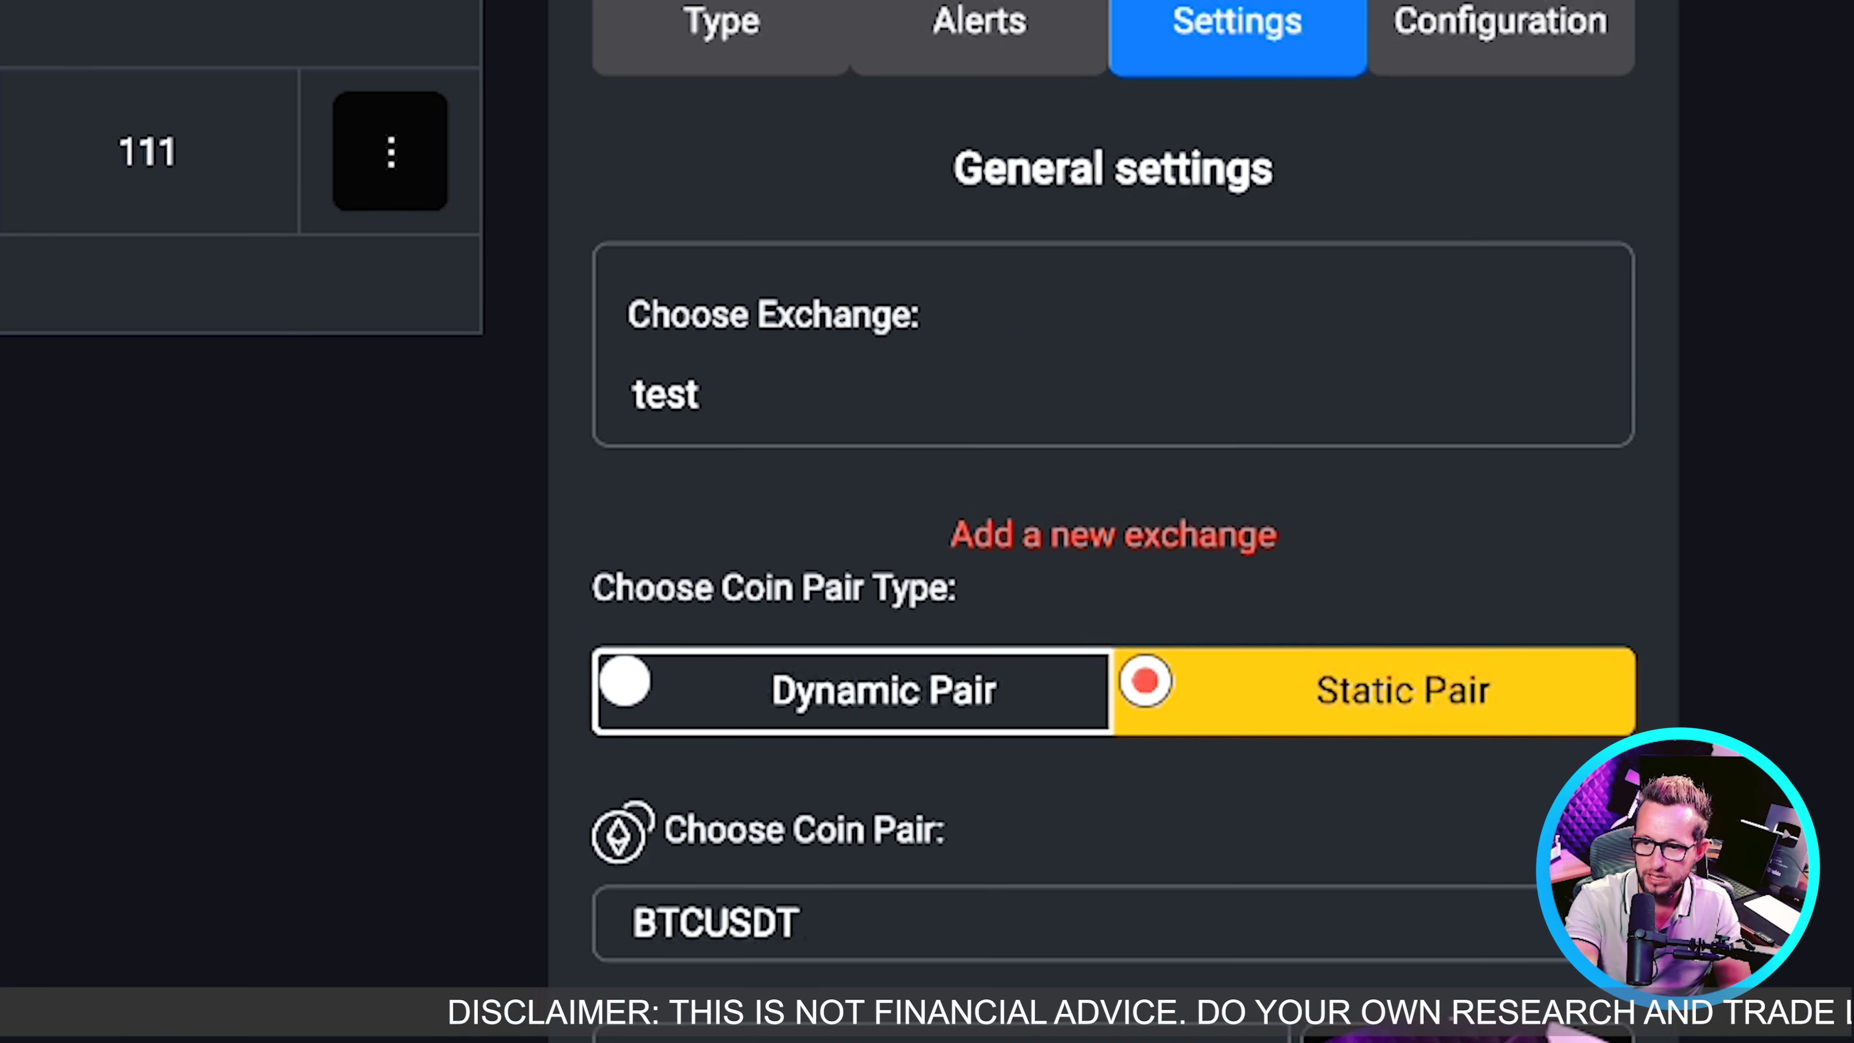
scroll(1109, 902, "down", 5)
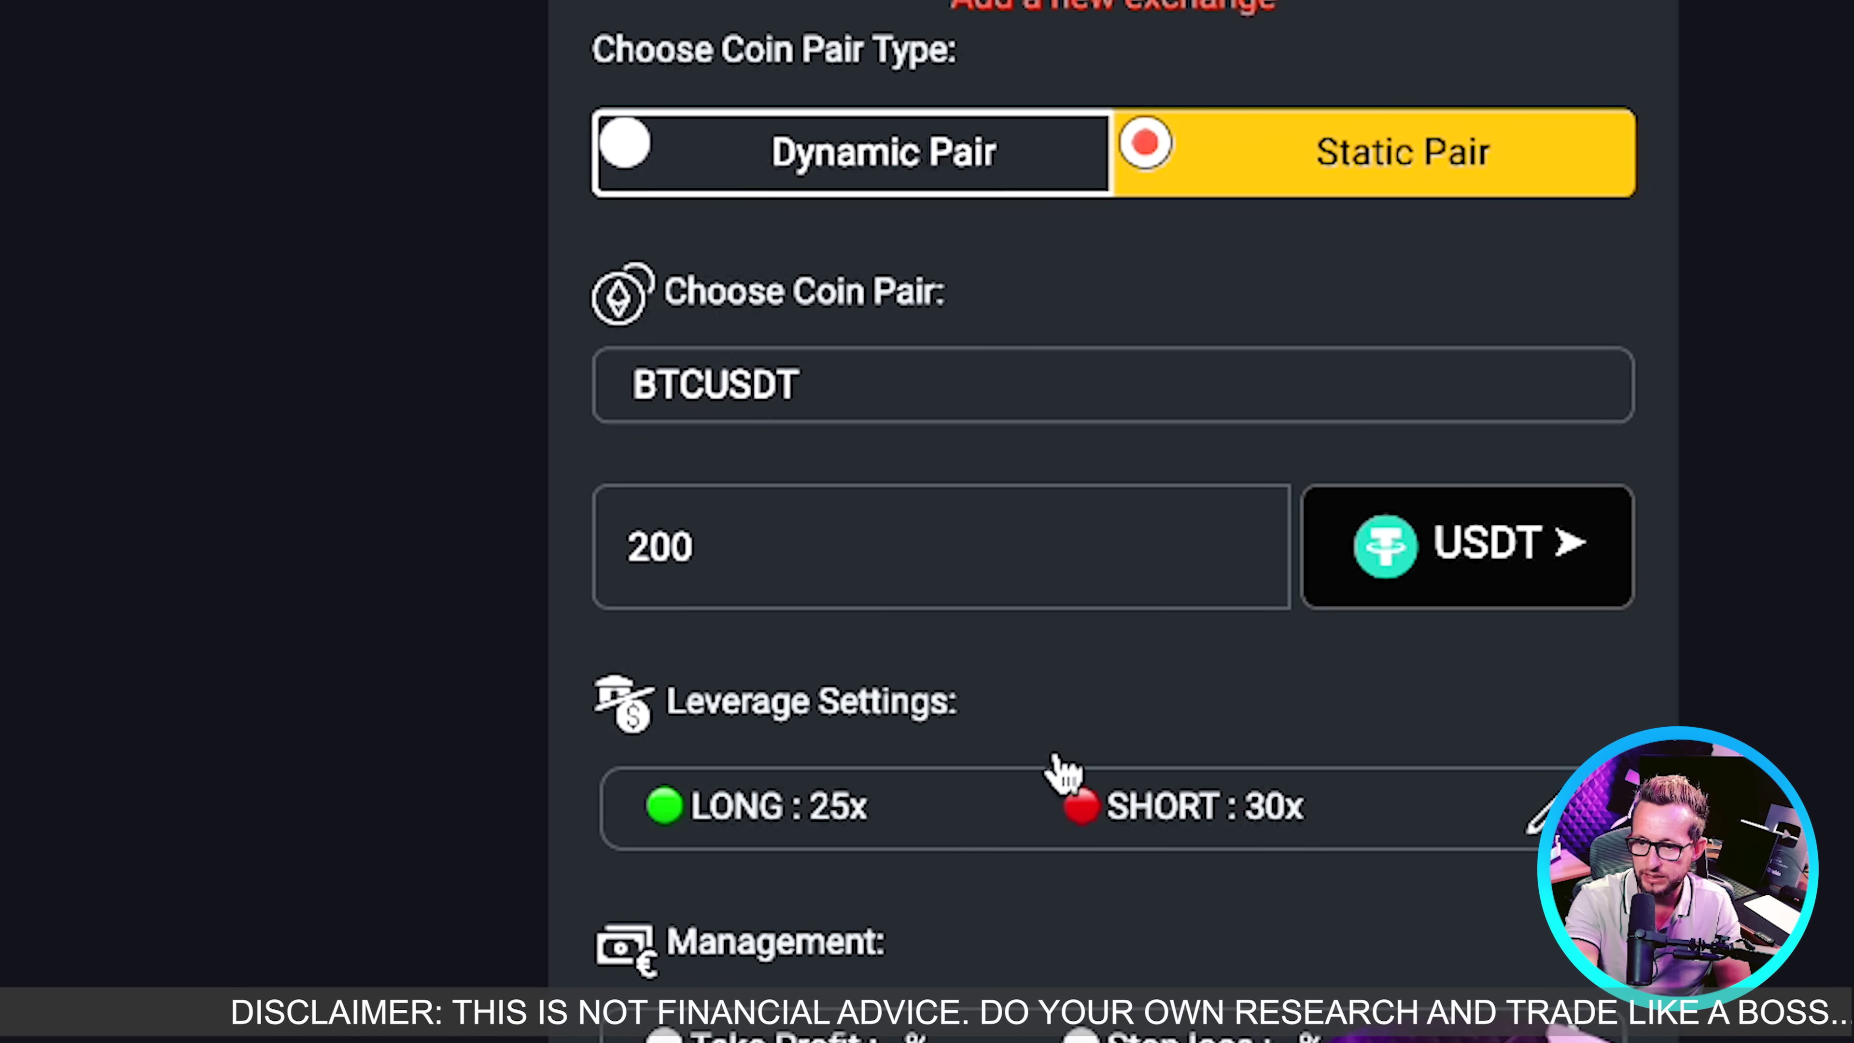
scroll(1078, 763, "down", 4)
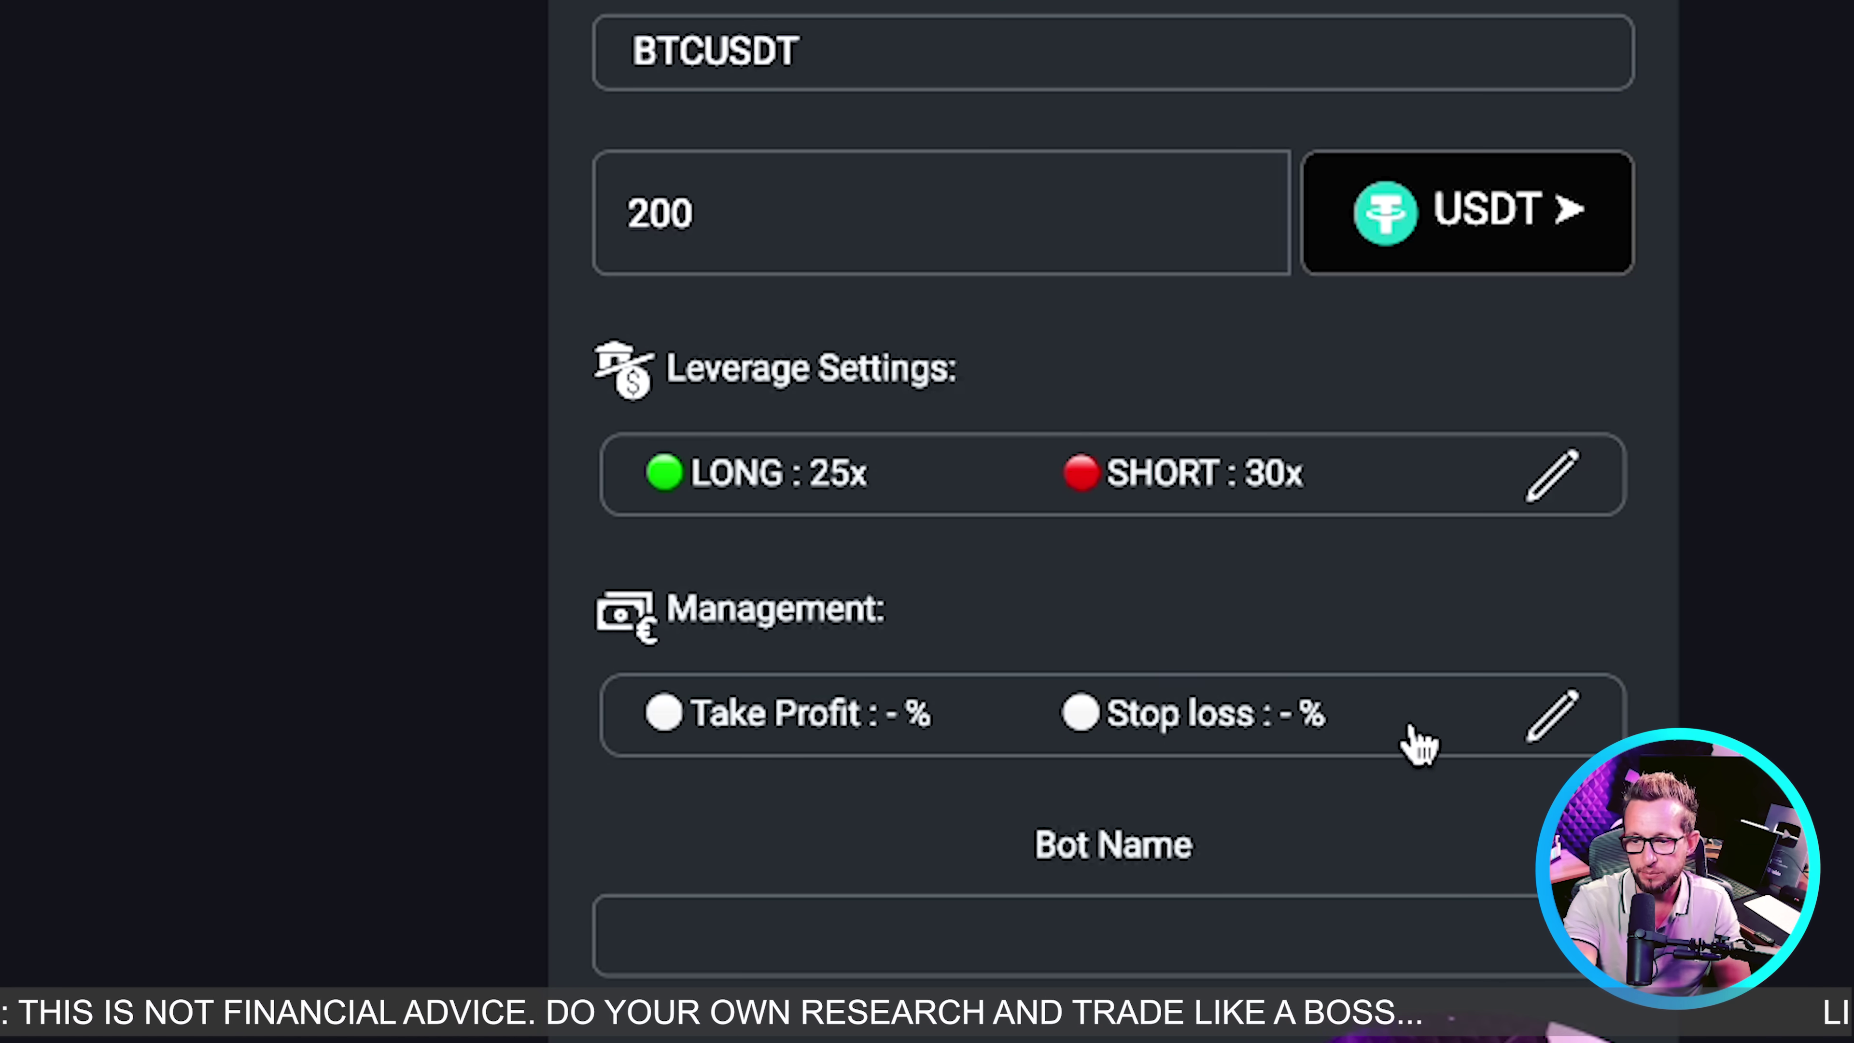
left_click(1549, 716)
scroll(1179, 558, "up", 10)
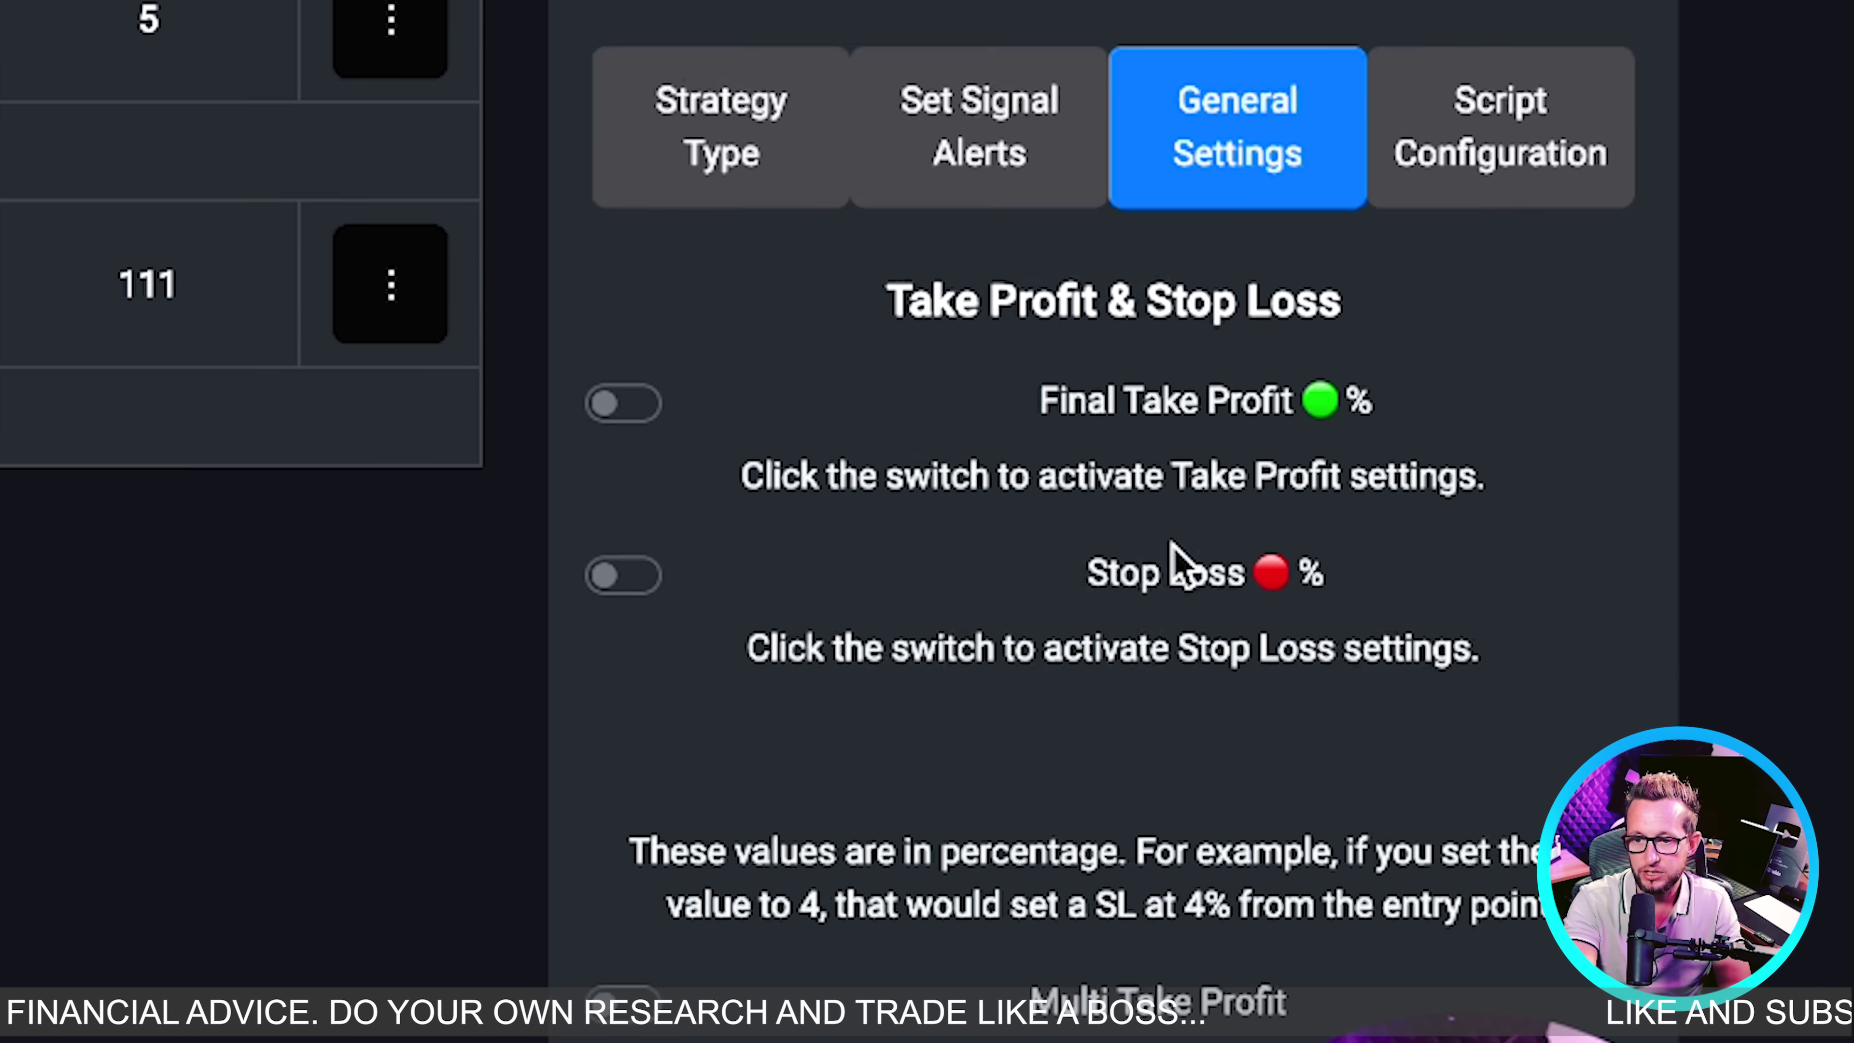
Enable Final Take Profit and set it to 4%.
scroll(1168, 557, "down", 1)
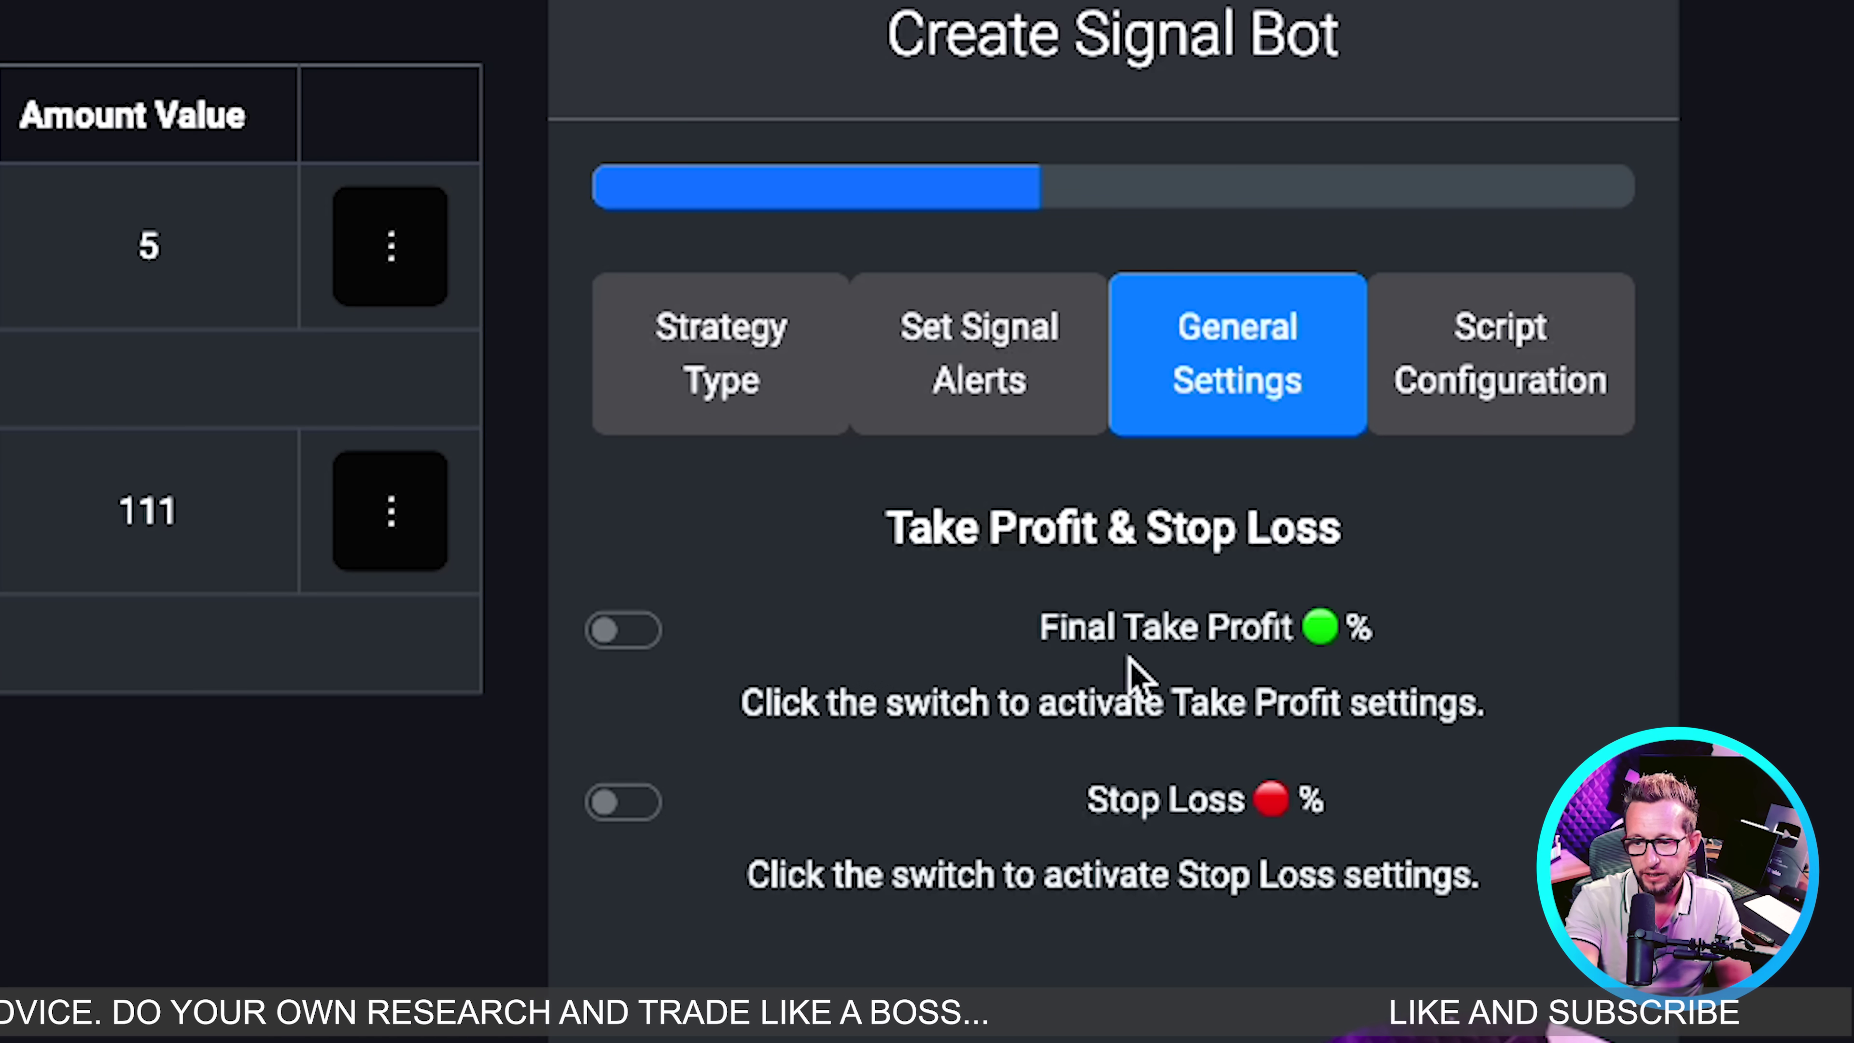
left_click(629, 631)
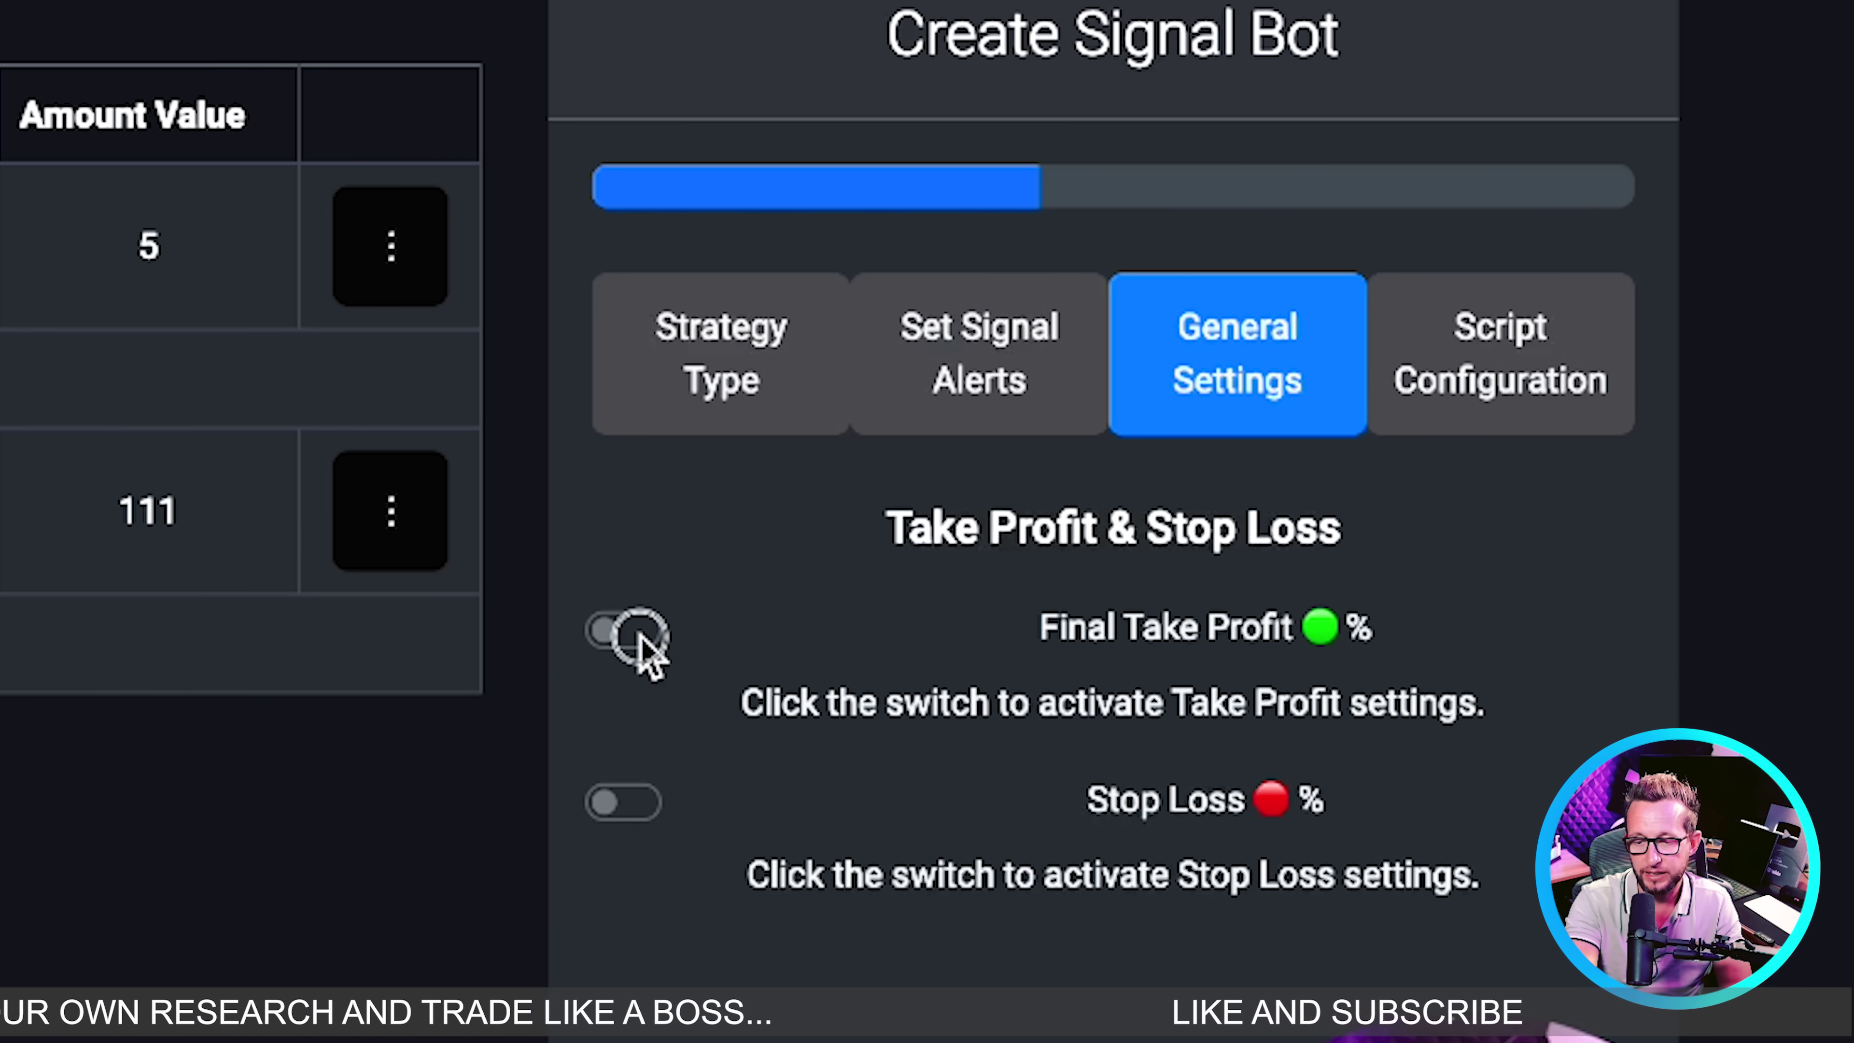
left_click_drag(626, 712, 633, 725)
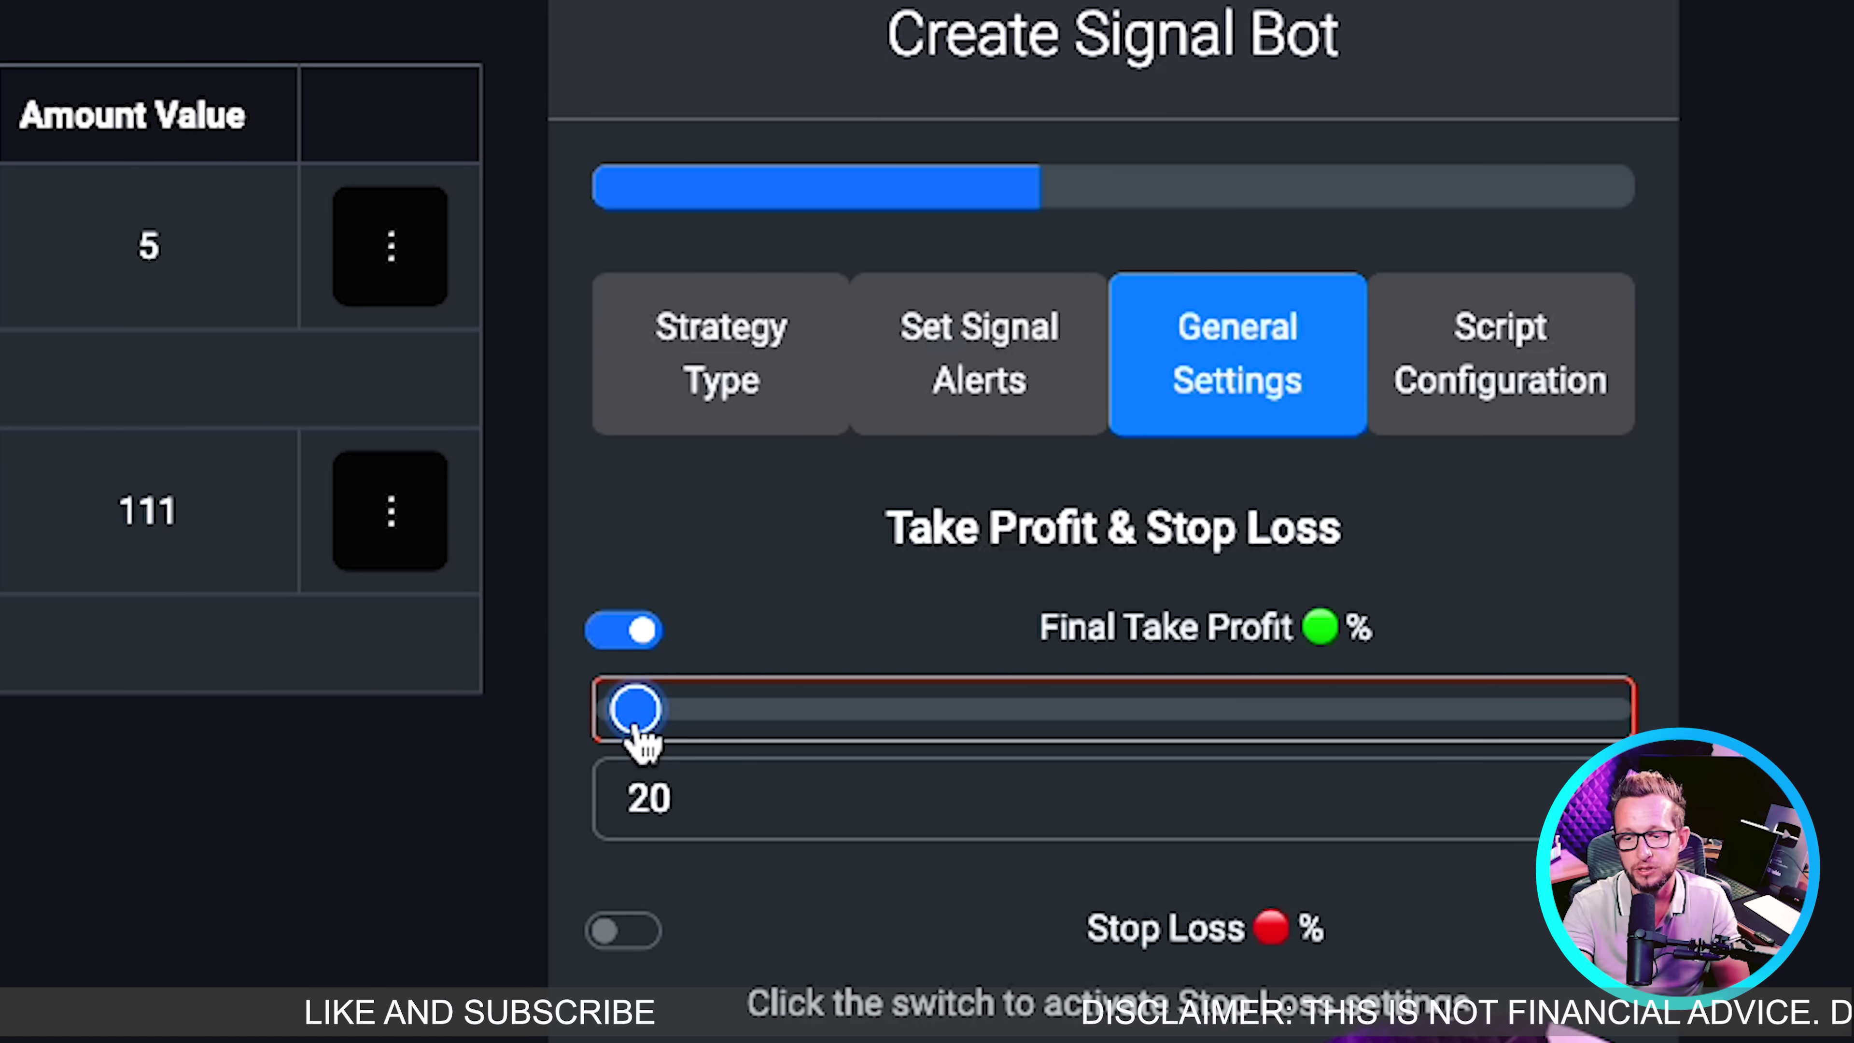
mouse_move(633, 726)
left_mouse_down()
mouse_move(613, 729)
mouse_move(642, 757)
left_mouse_up()
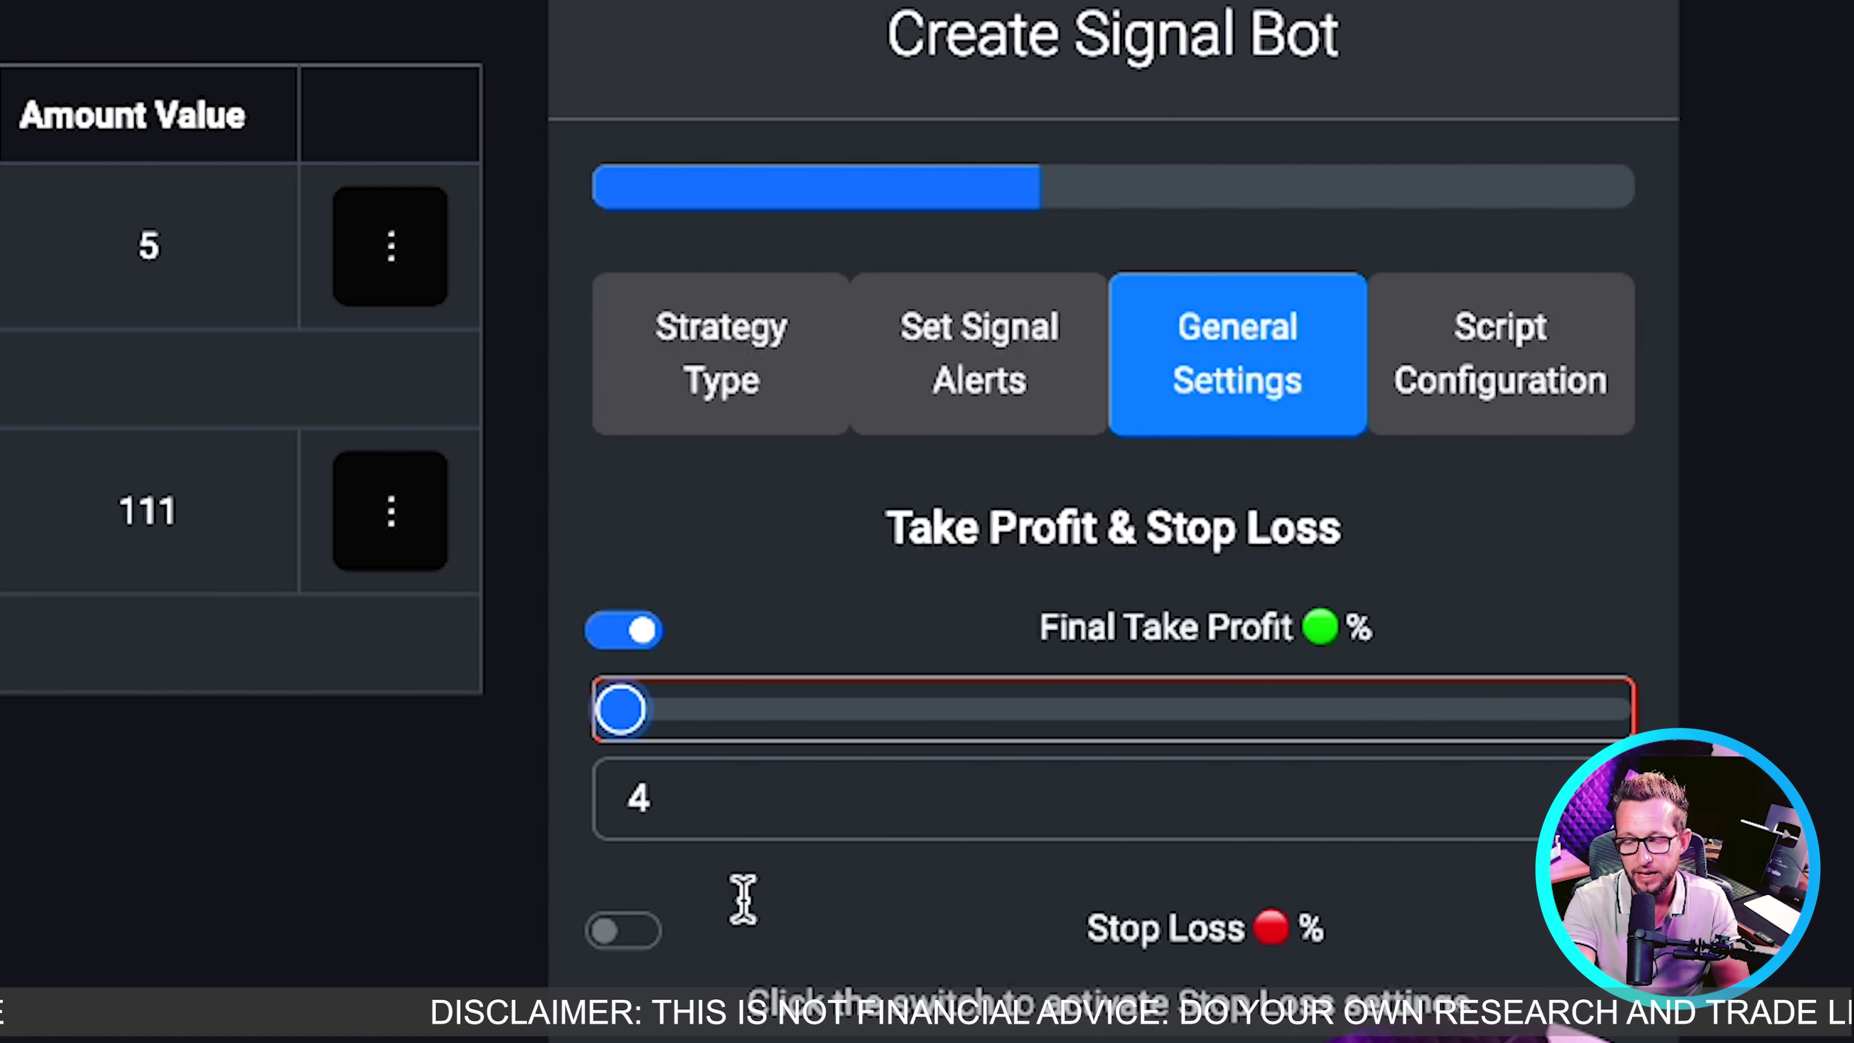
Enable Stop Loss and set it to 2%.
scroll(744, 894, "down", 3)
left_click(626, 690)
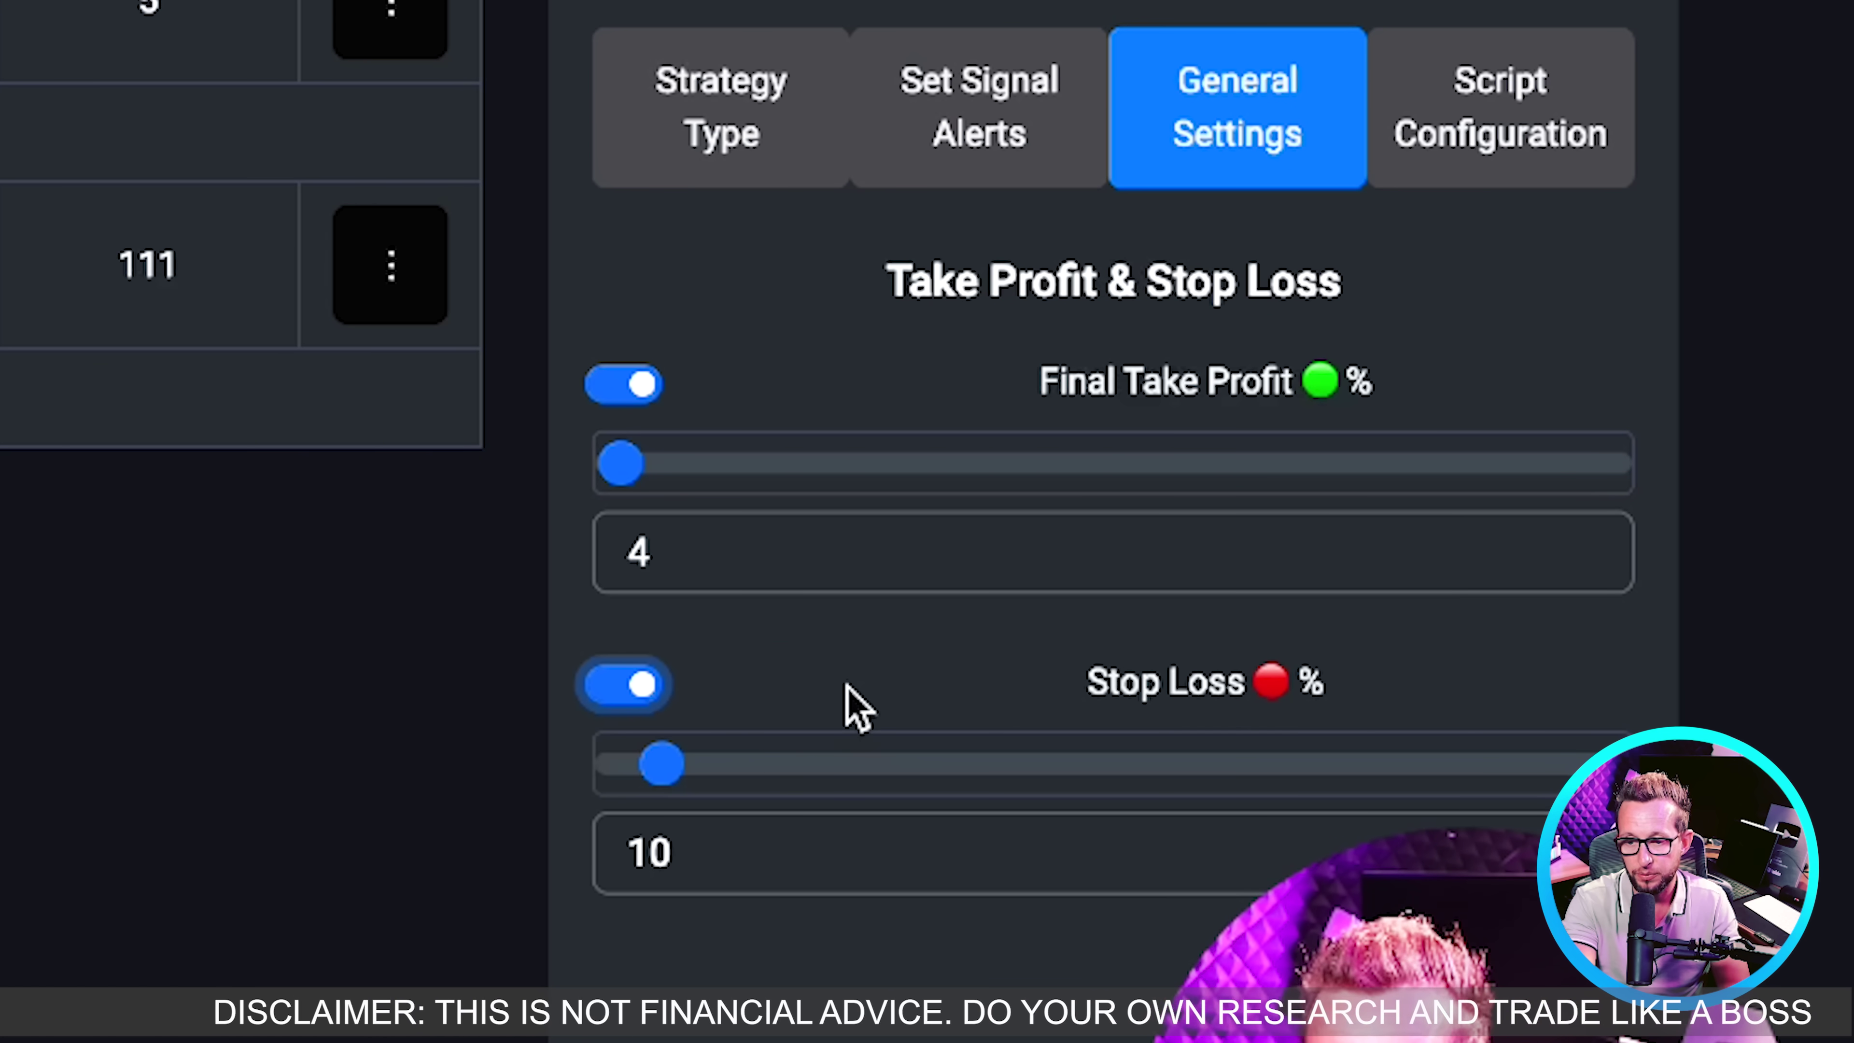
left_click_drag(660, 768, 625, 788)
Turn on Multi Take Profit and Take Profit 1, with level 50% and 50 in Reduce Position Size.
scroll(802, 679, "down", 2)
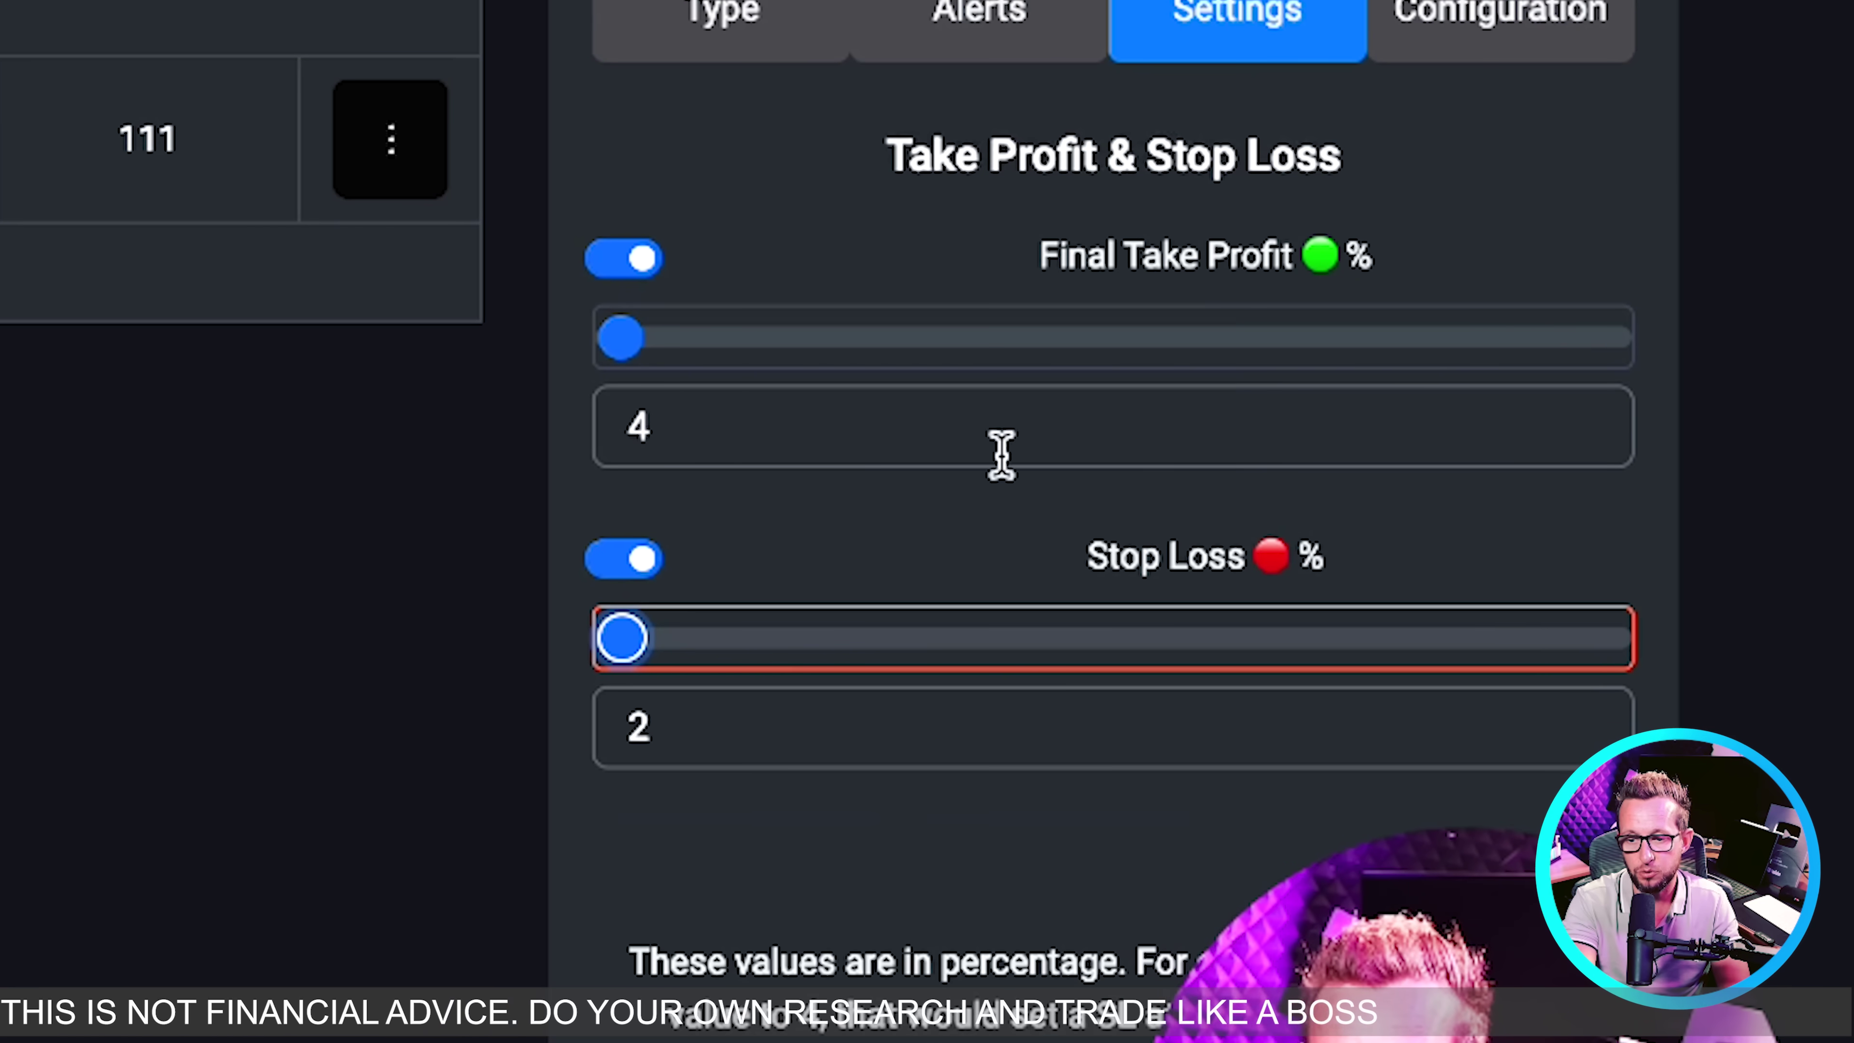
scroll(641, 949, "down", 7)
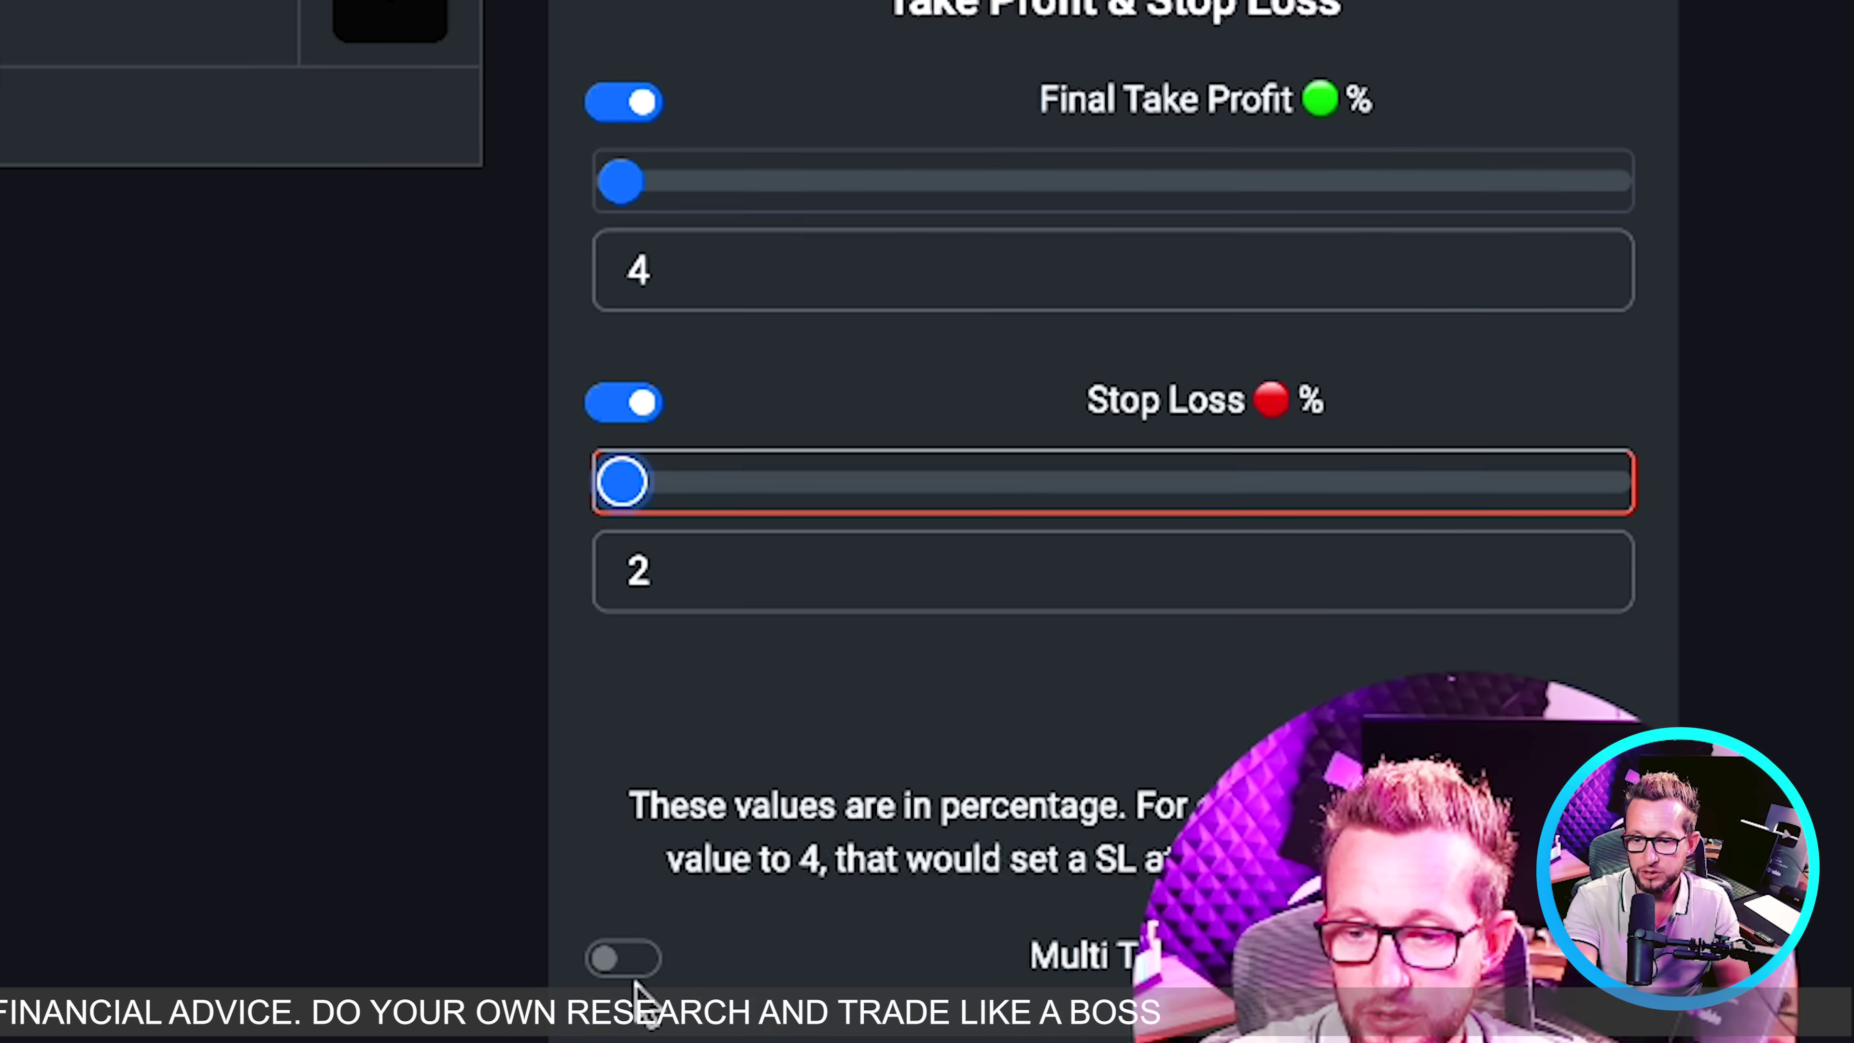
left_click(629, 699)
scroll(816, 708, "down", 7)
left_click(705, 409)
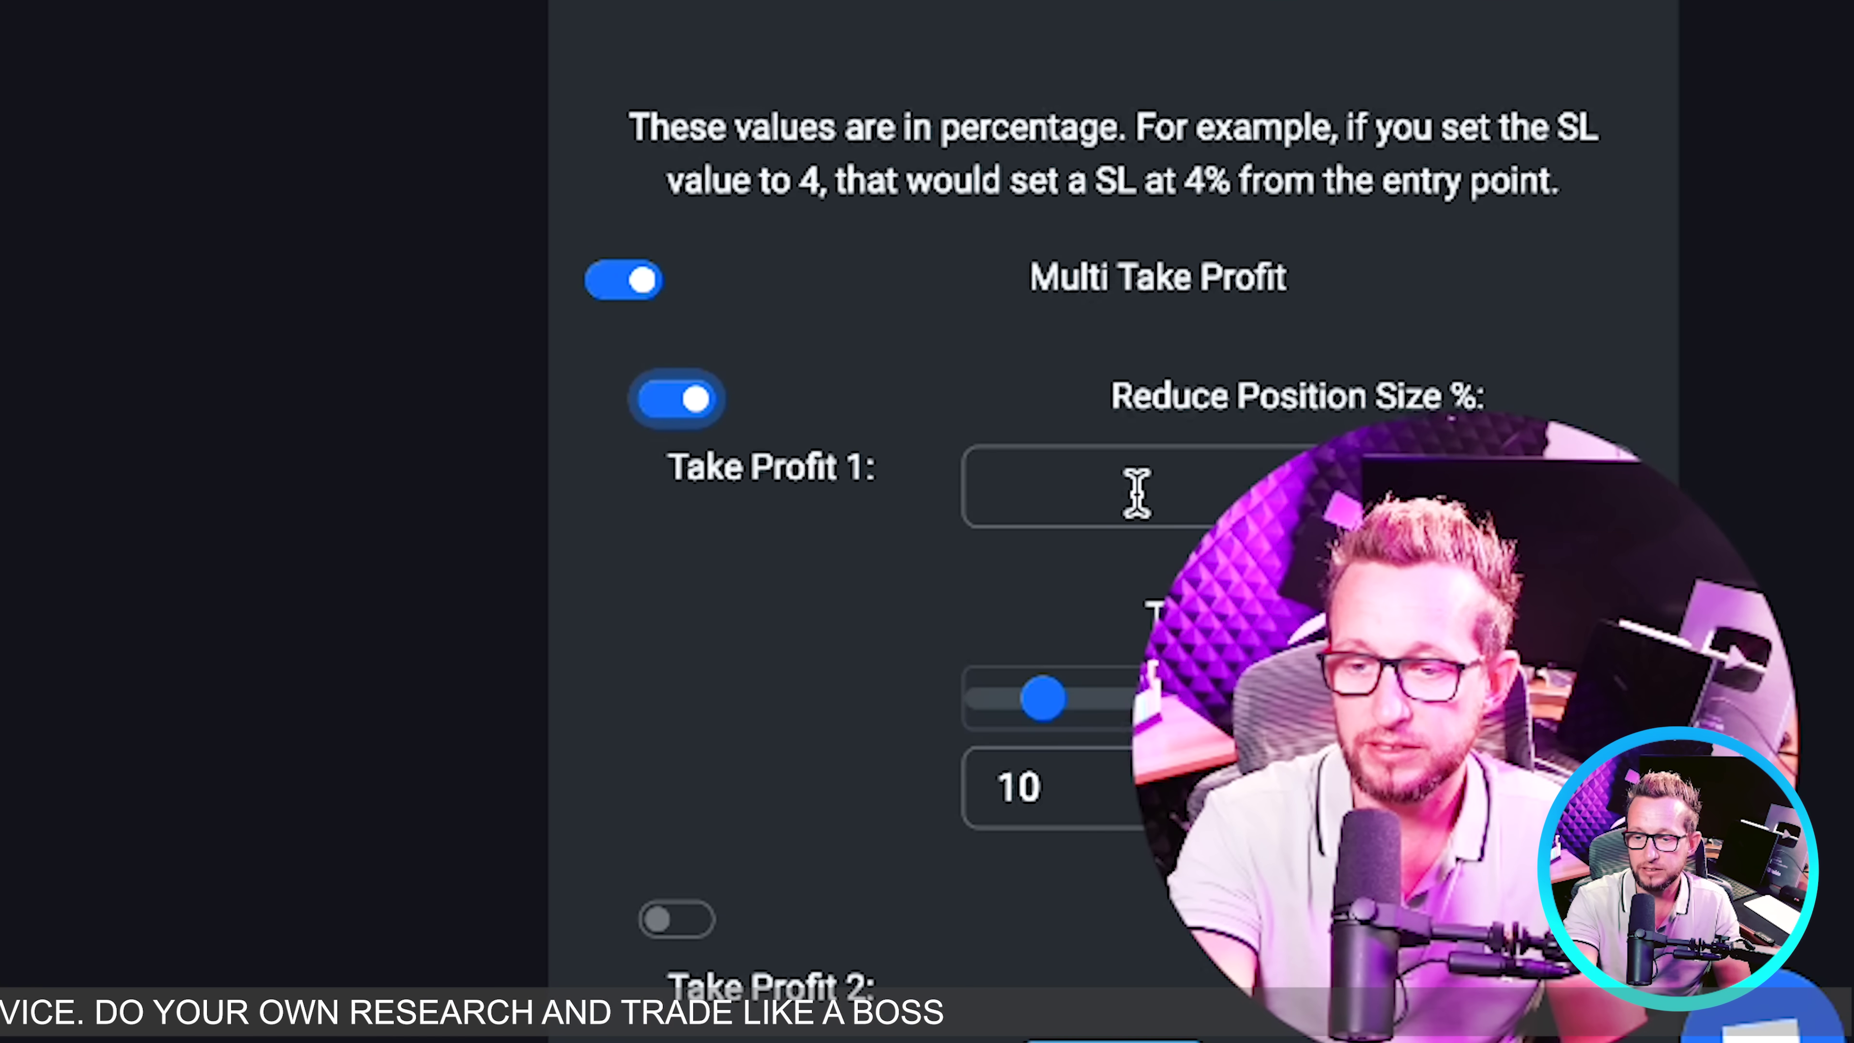
scroll(1339, 358, "down", 2)
scroll(1339, 358, "up", 1)
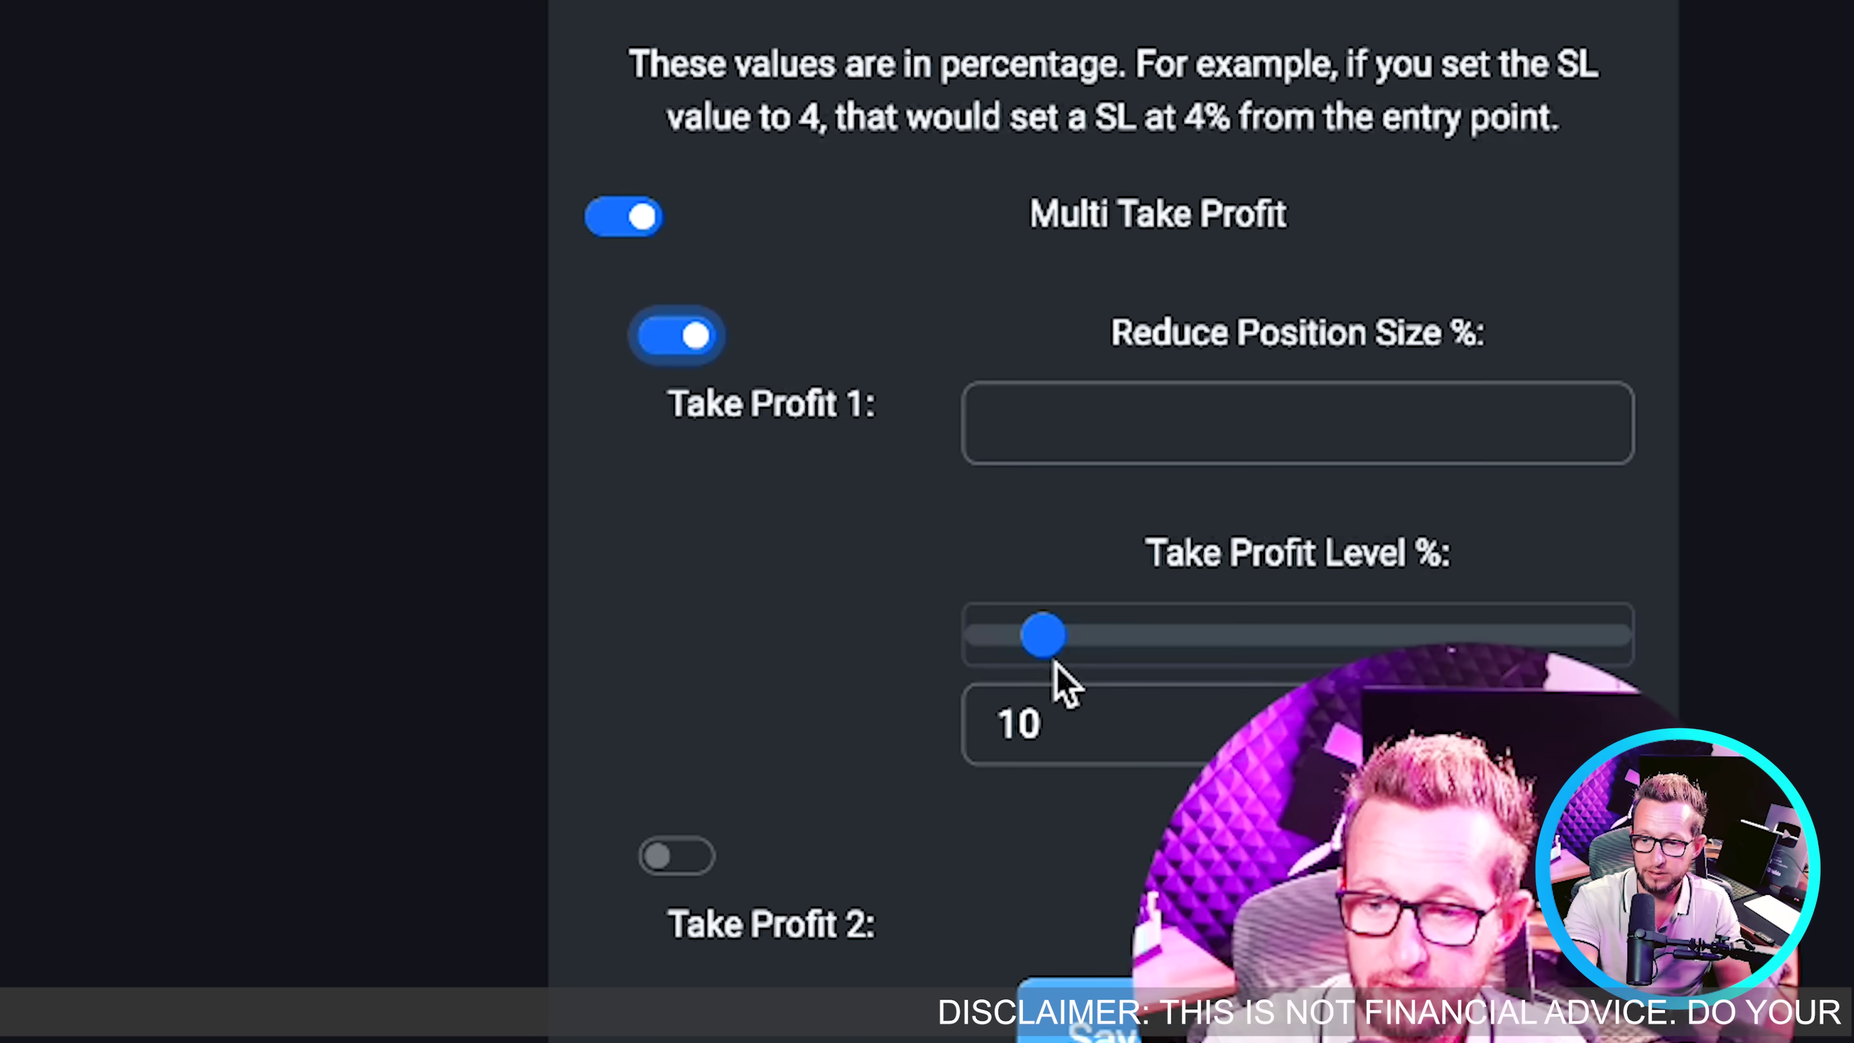
left_click_drag(1276, 909, 1446, 908)
left_click(1378, 762)
type("50")
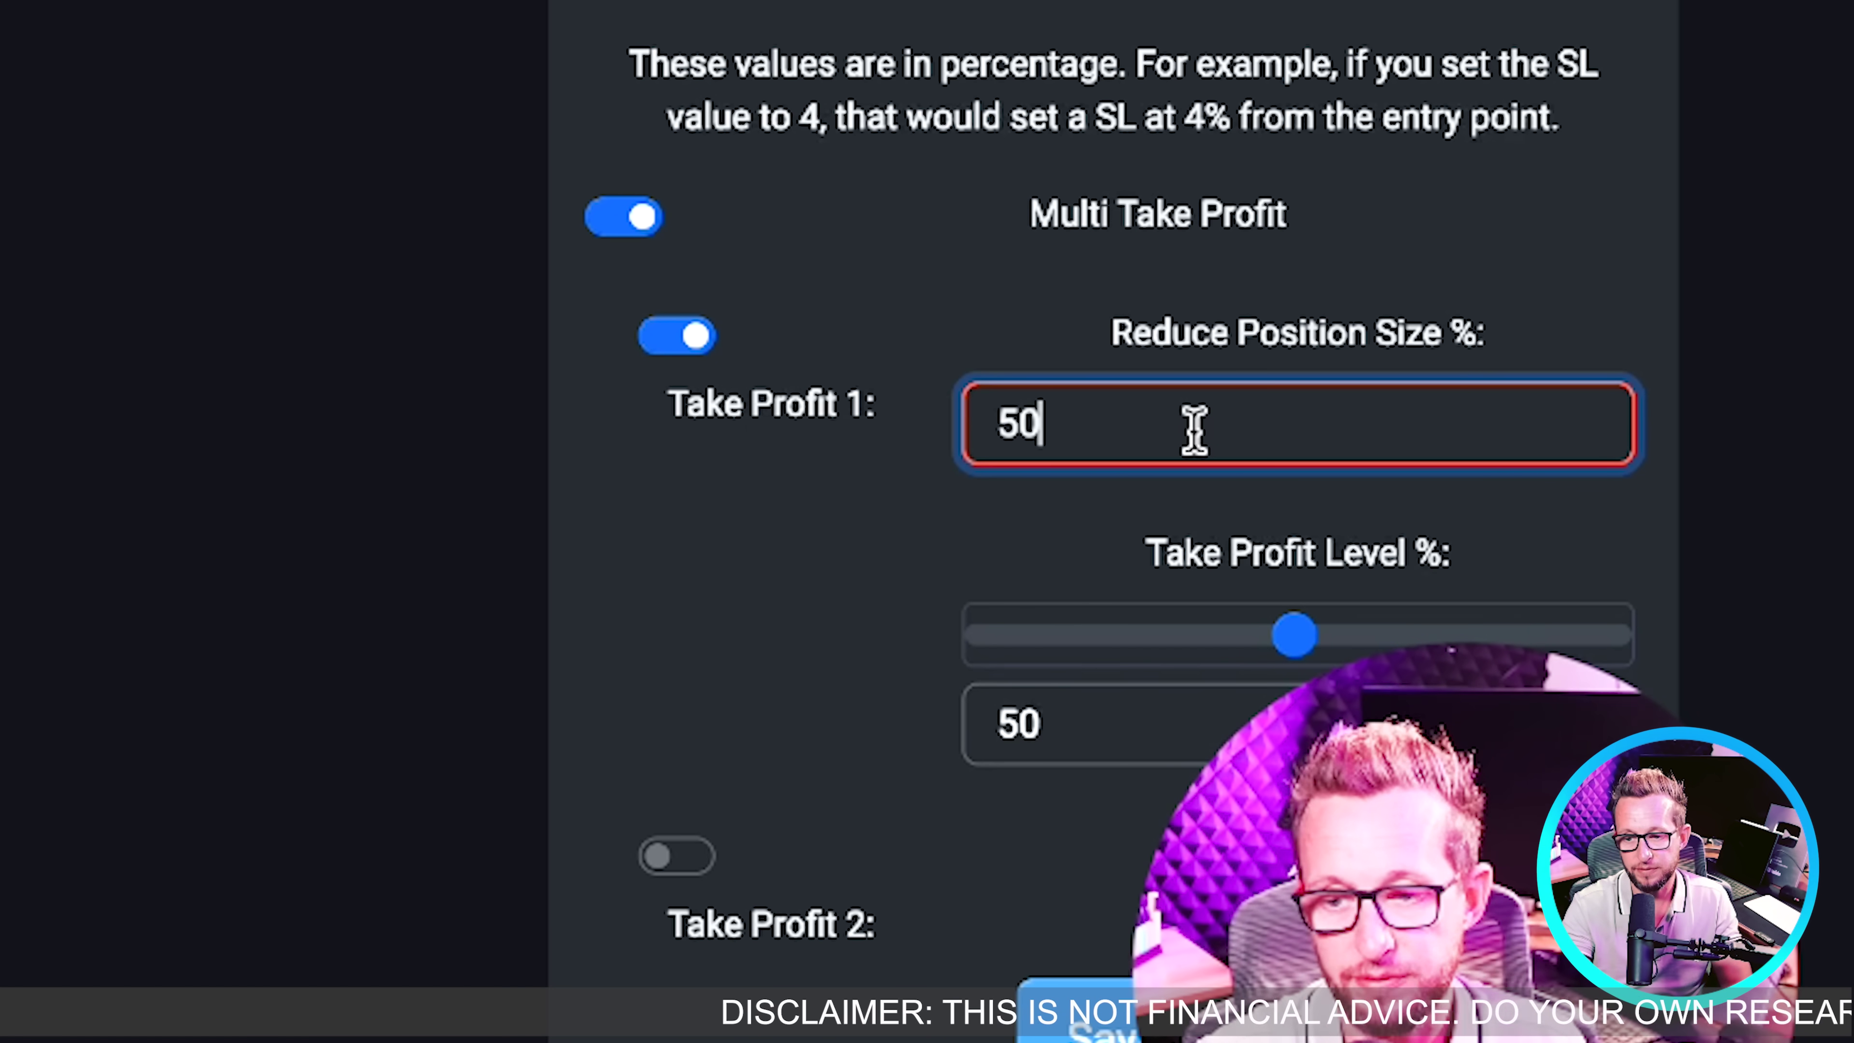
left_click(931, 509)
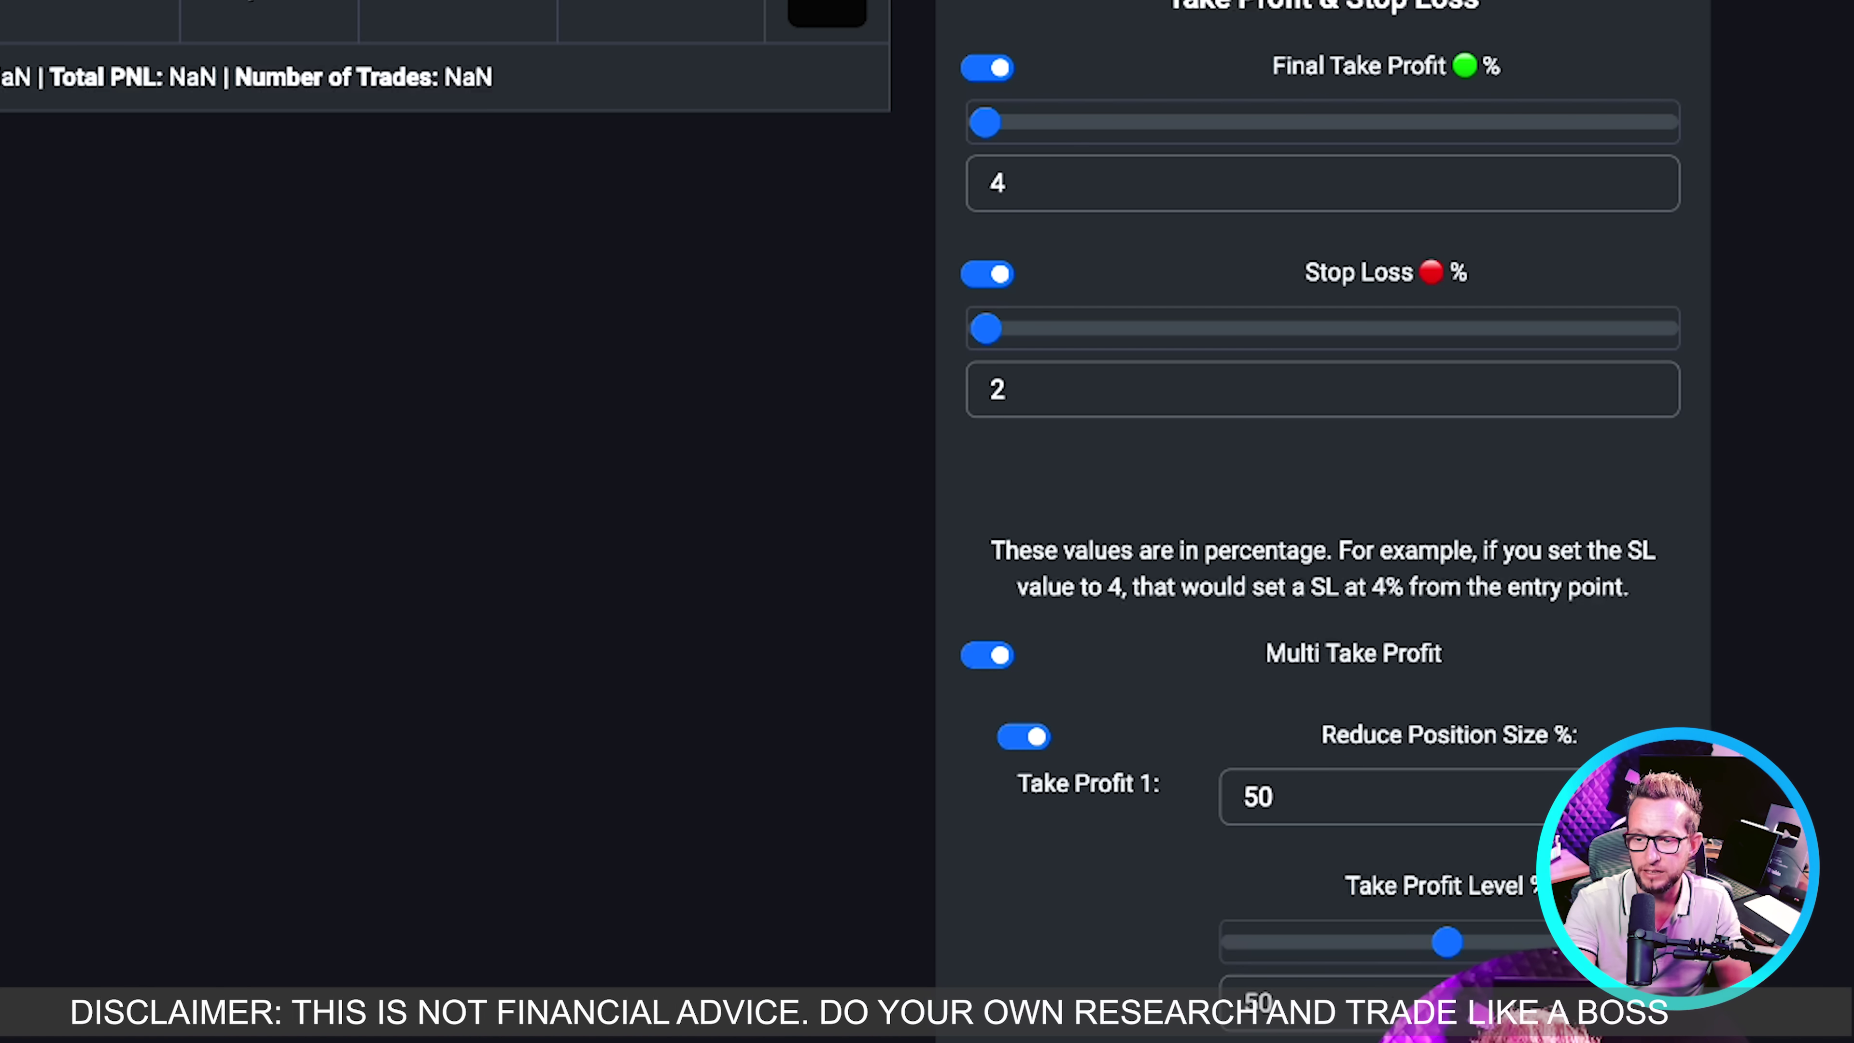
Turn Multi Take Profit back off and save the 4% take profit and 2% stop loss.
left_click(981, 657)
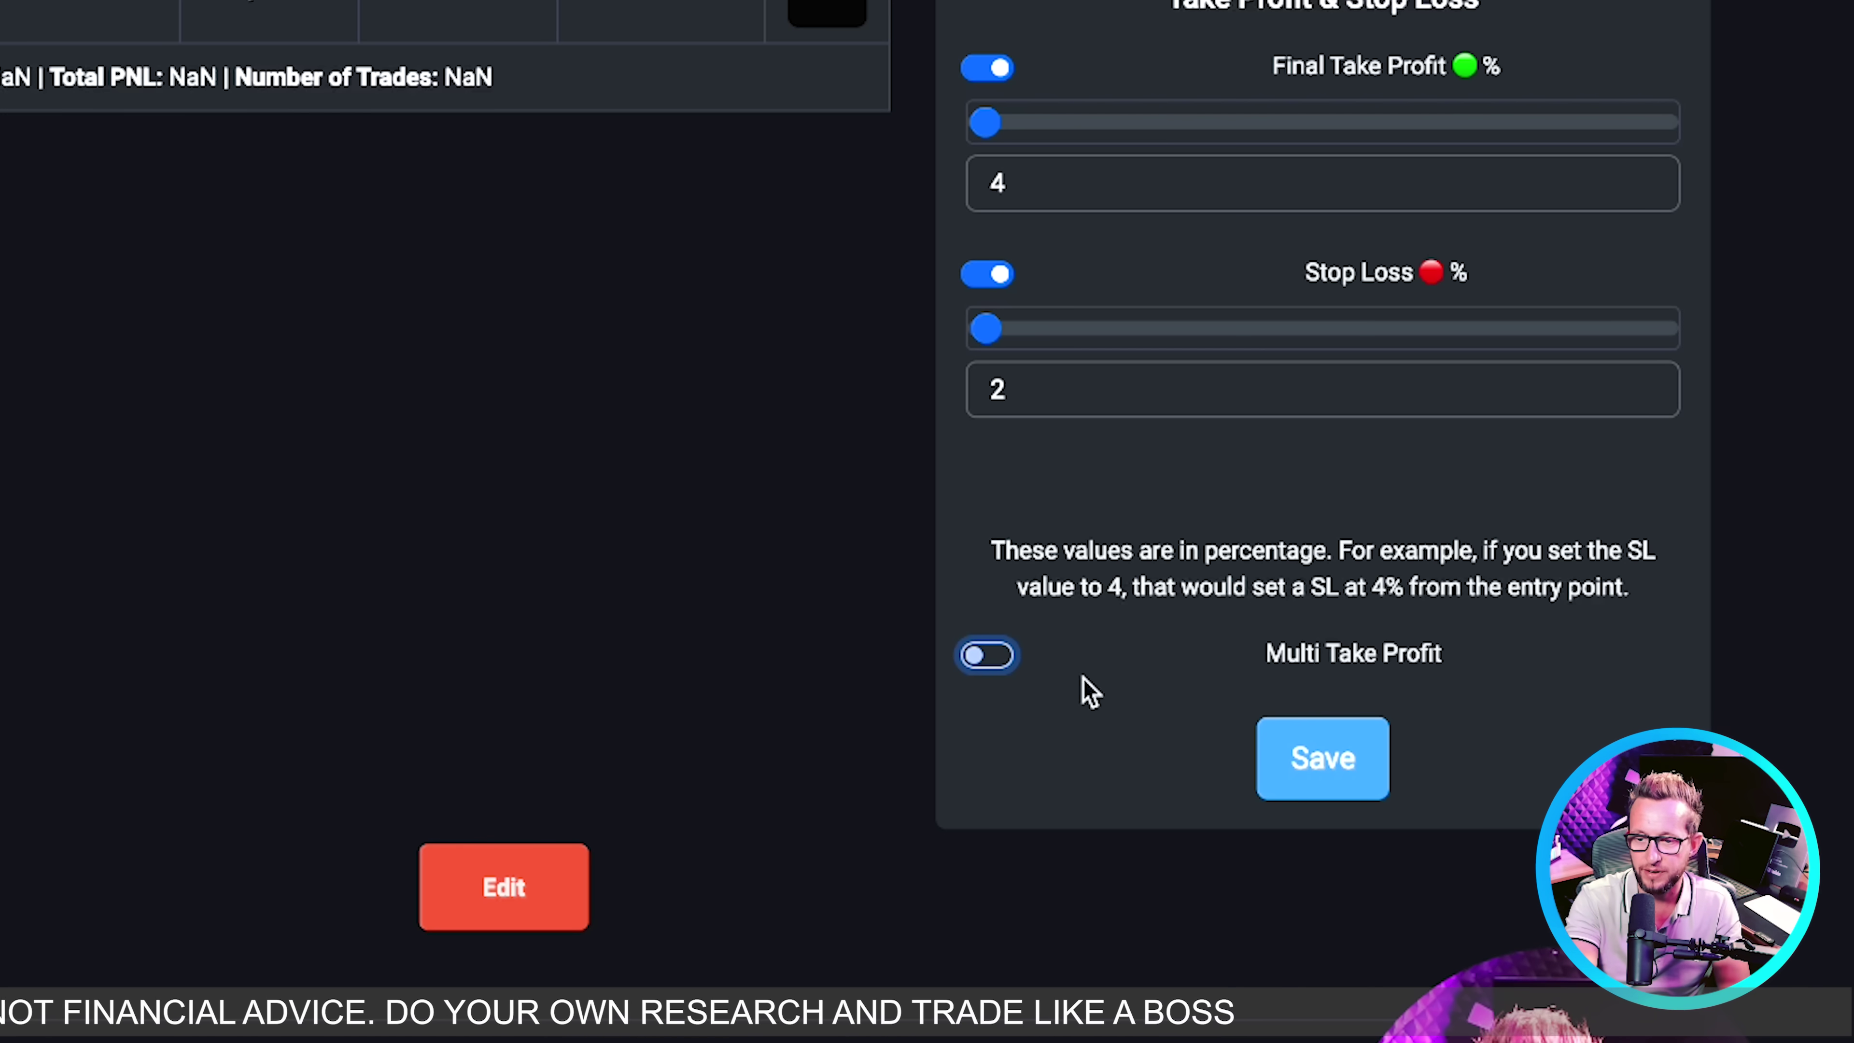
left_click(1349, 781)
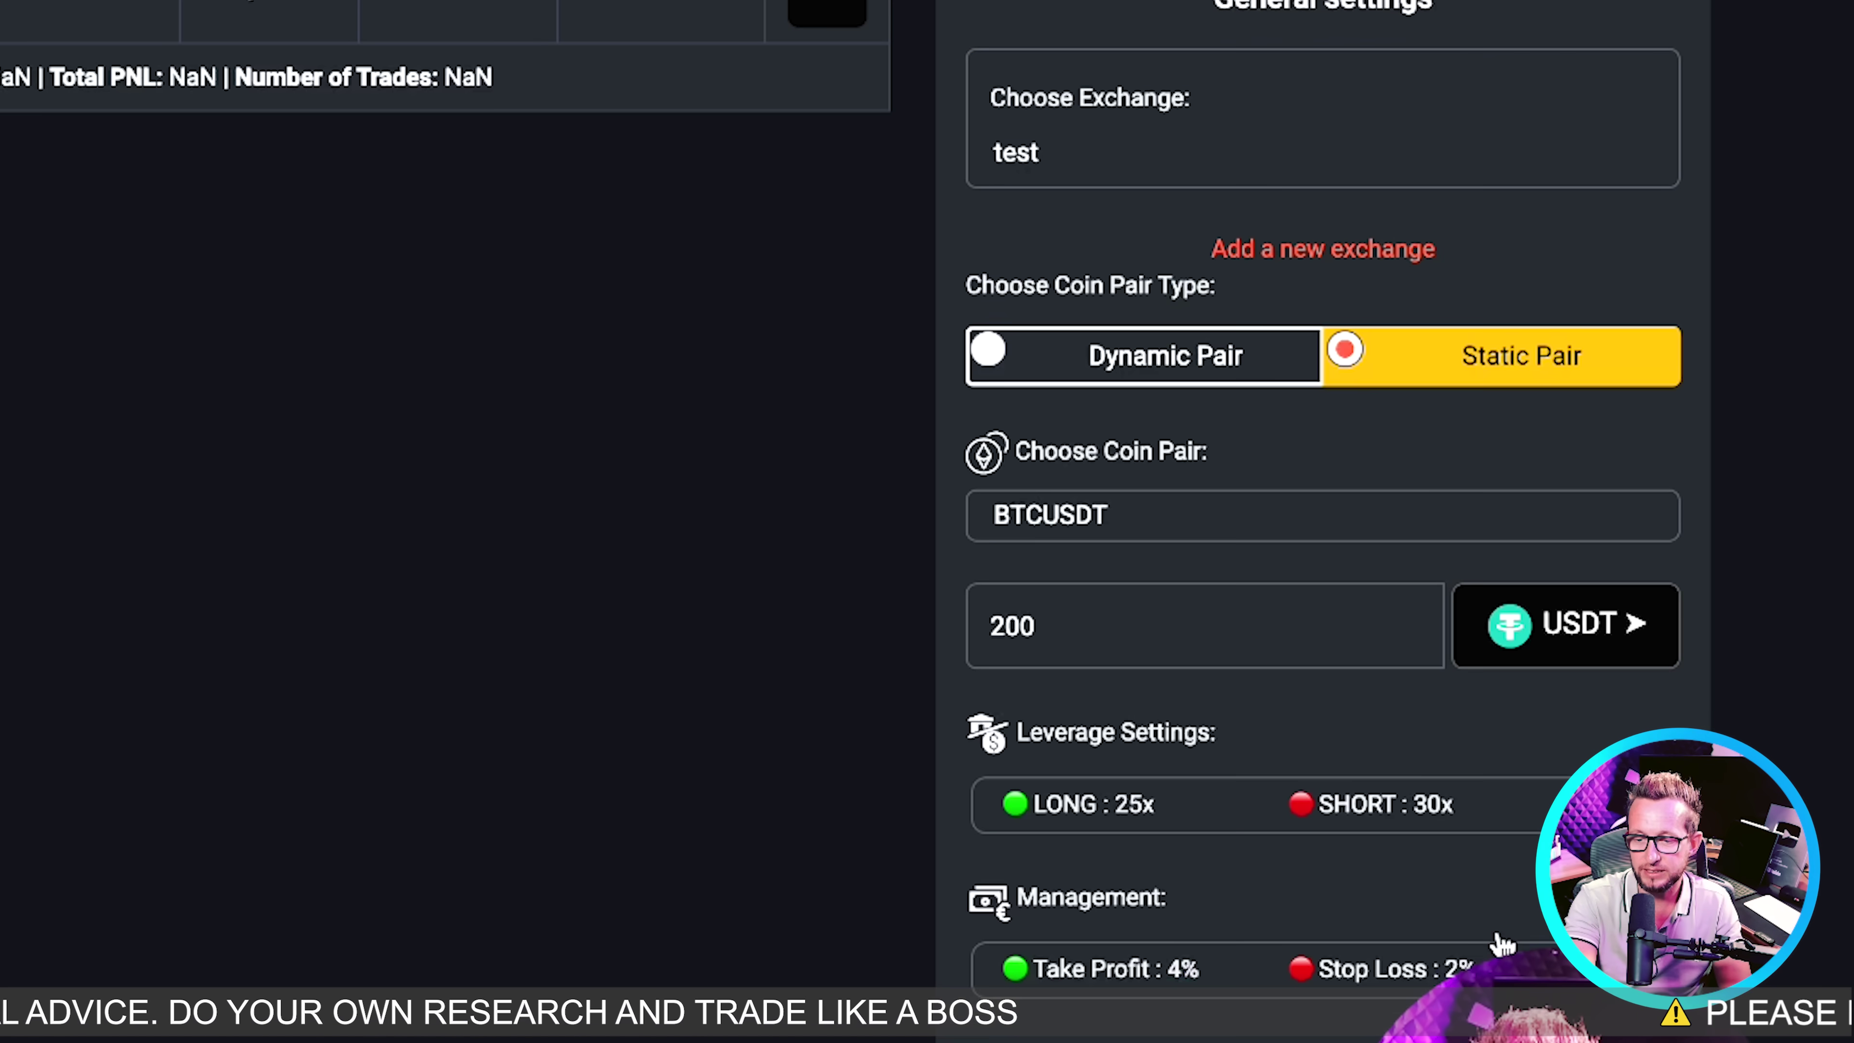
scroll(1379, 825, "down", 4)
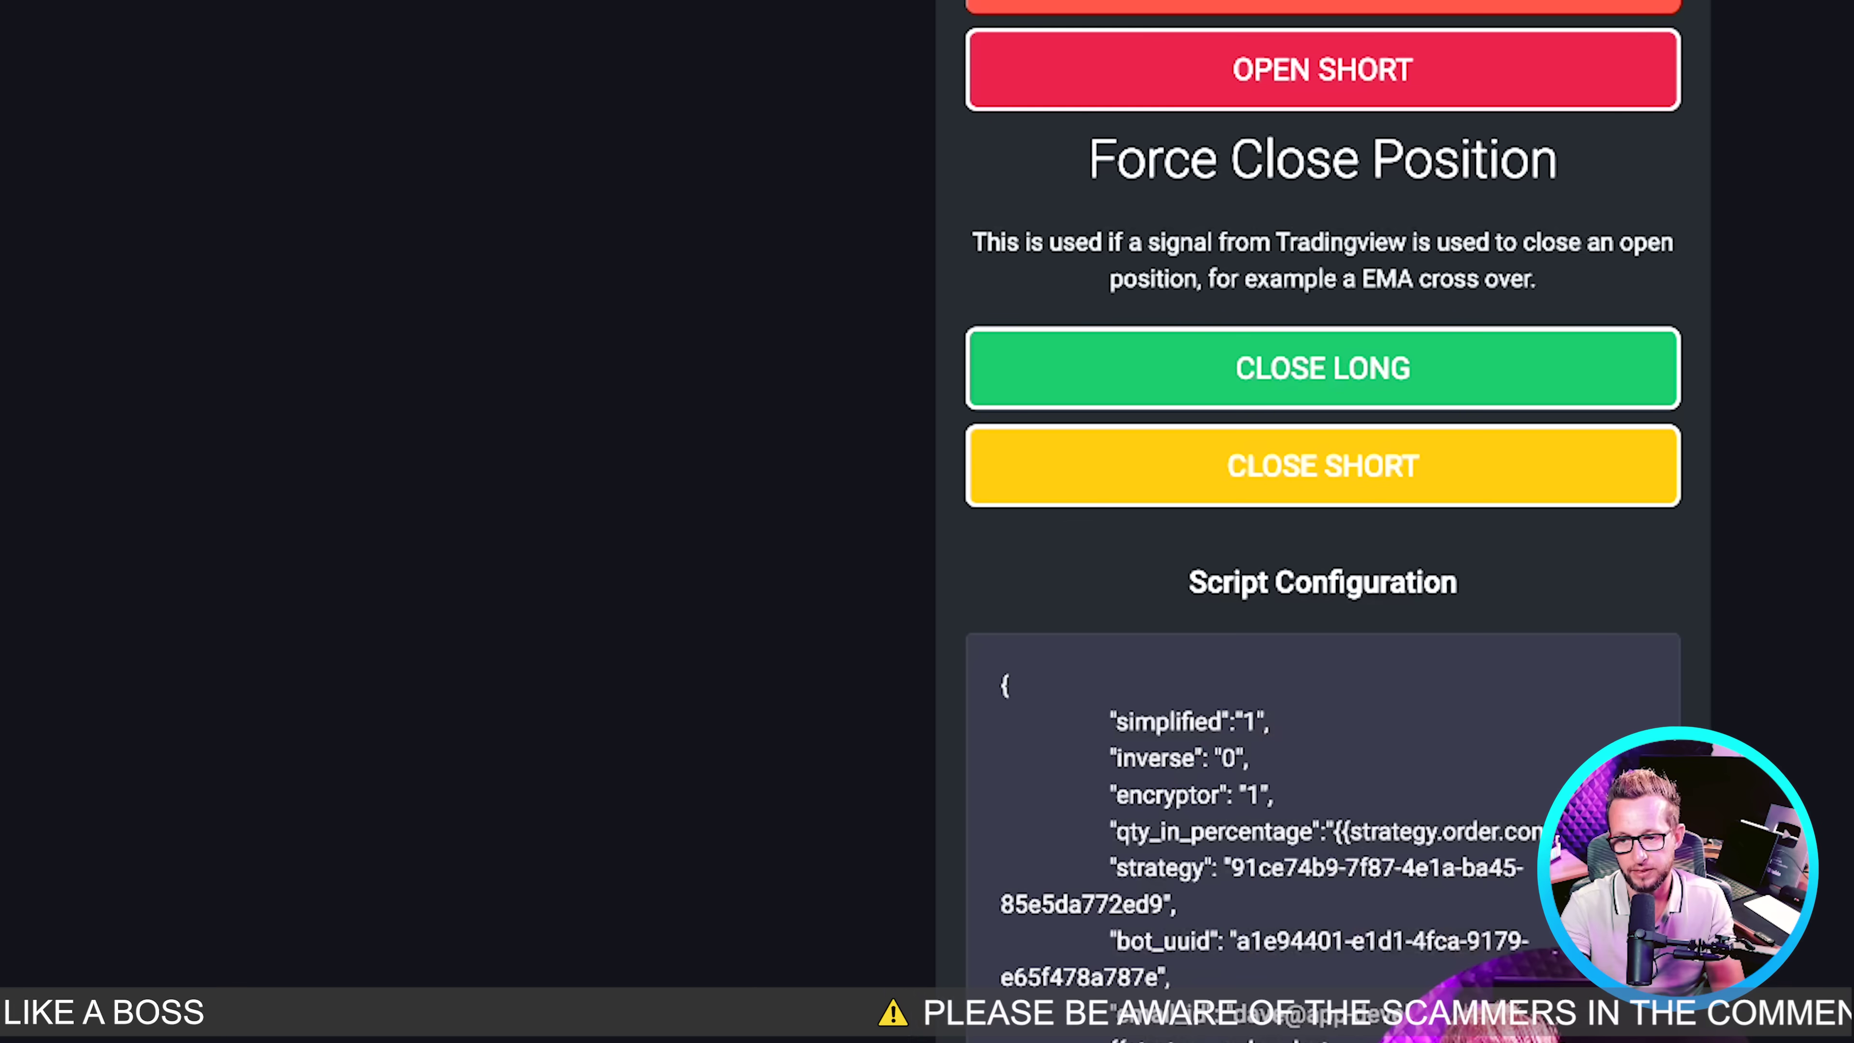
scroll(1610, 703, "up", 10)
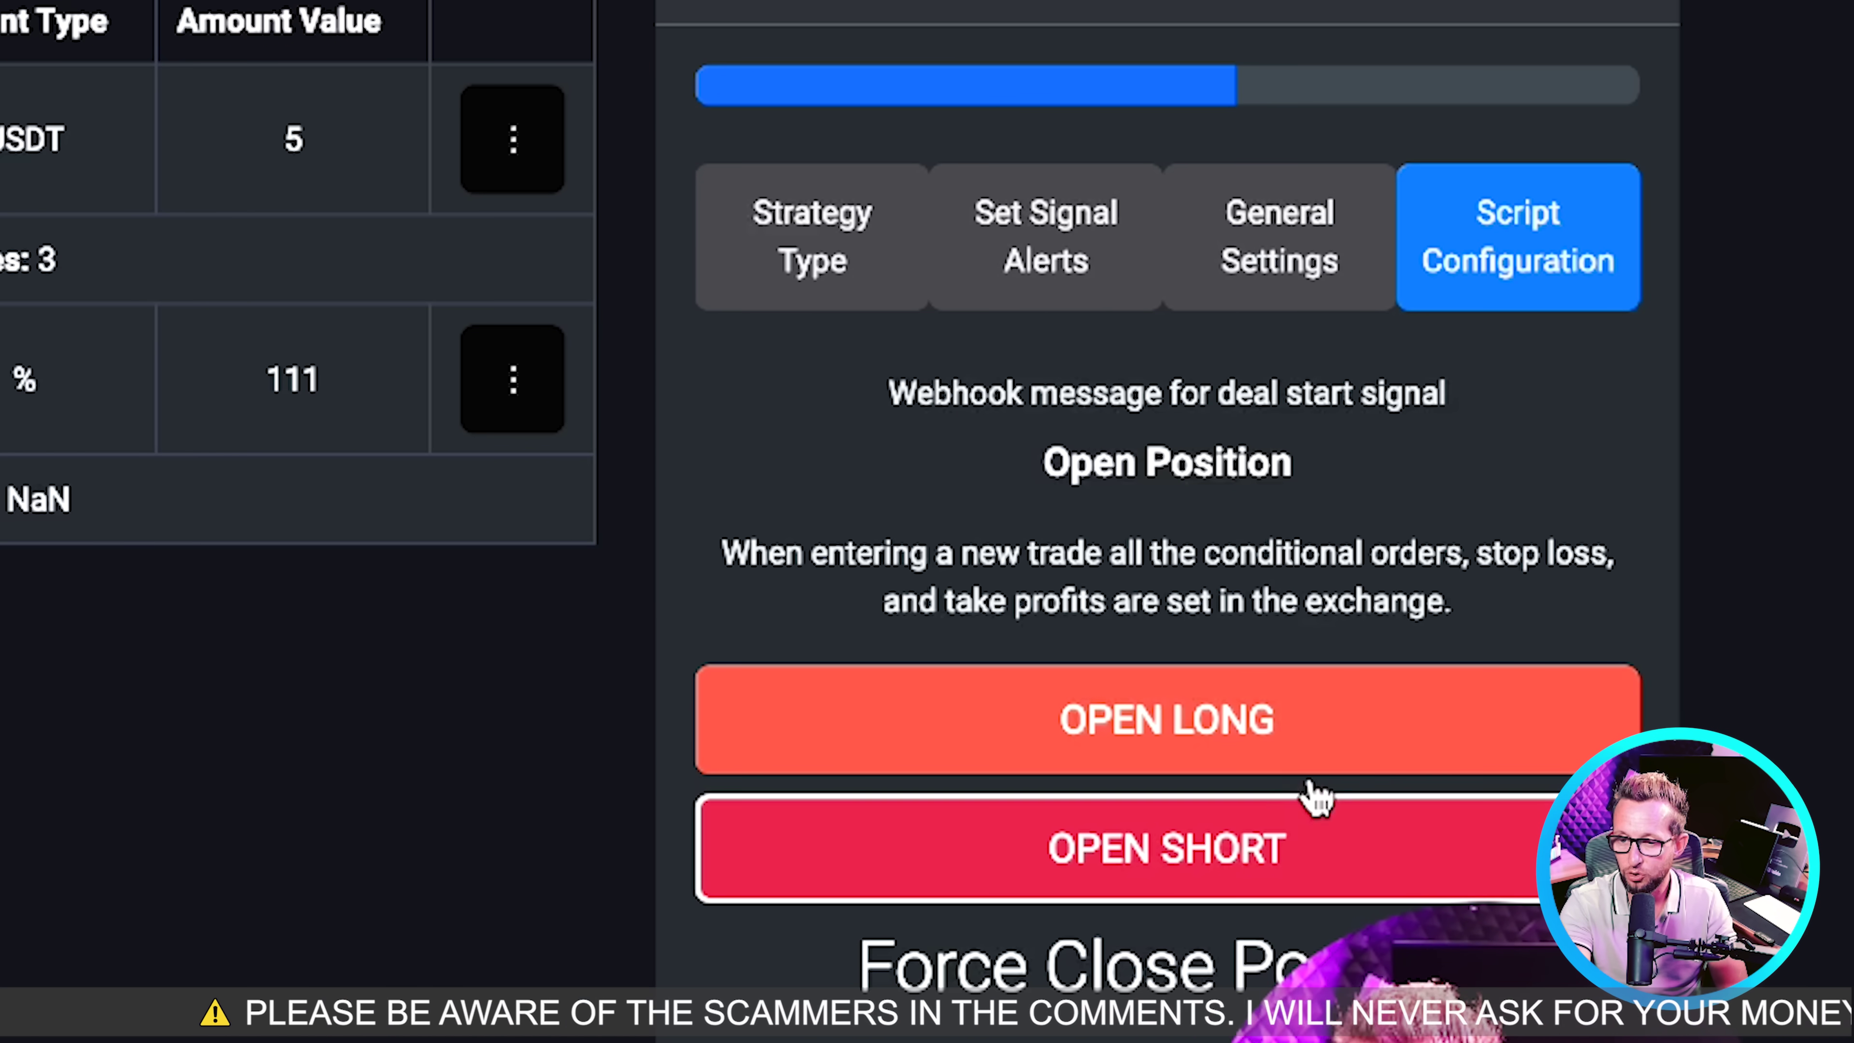
scroll(1310, 803, "down", 4)
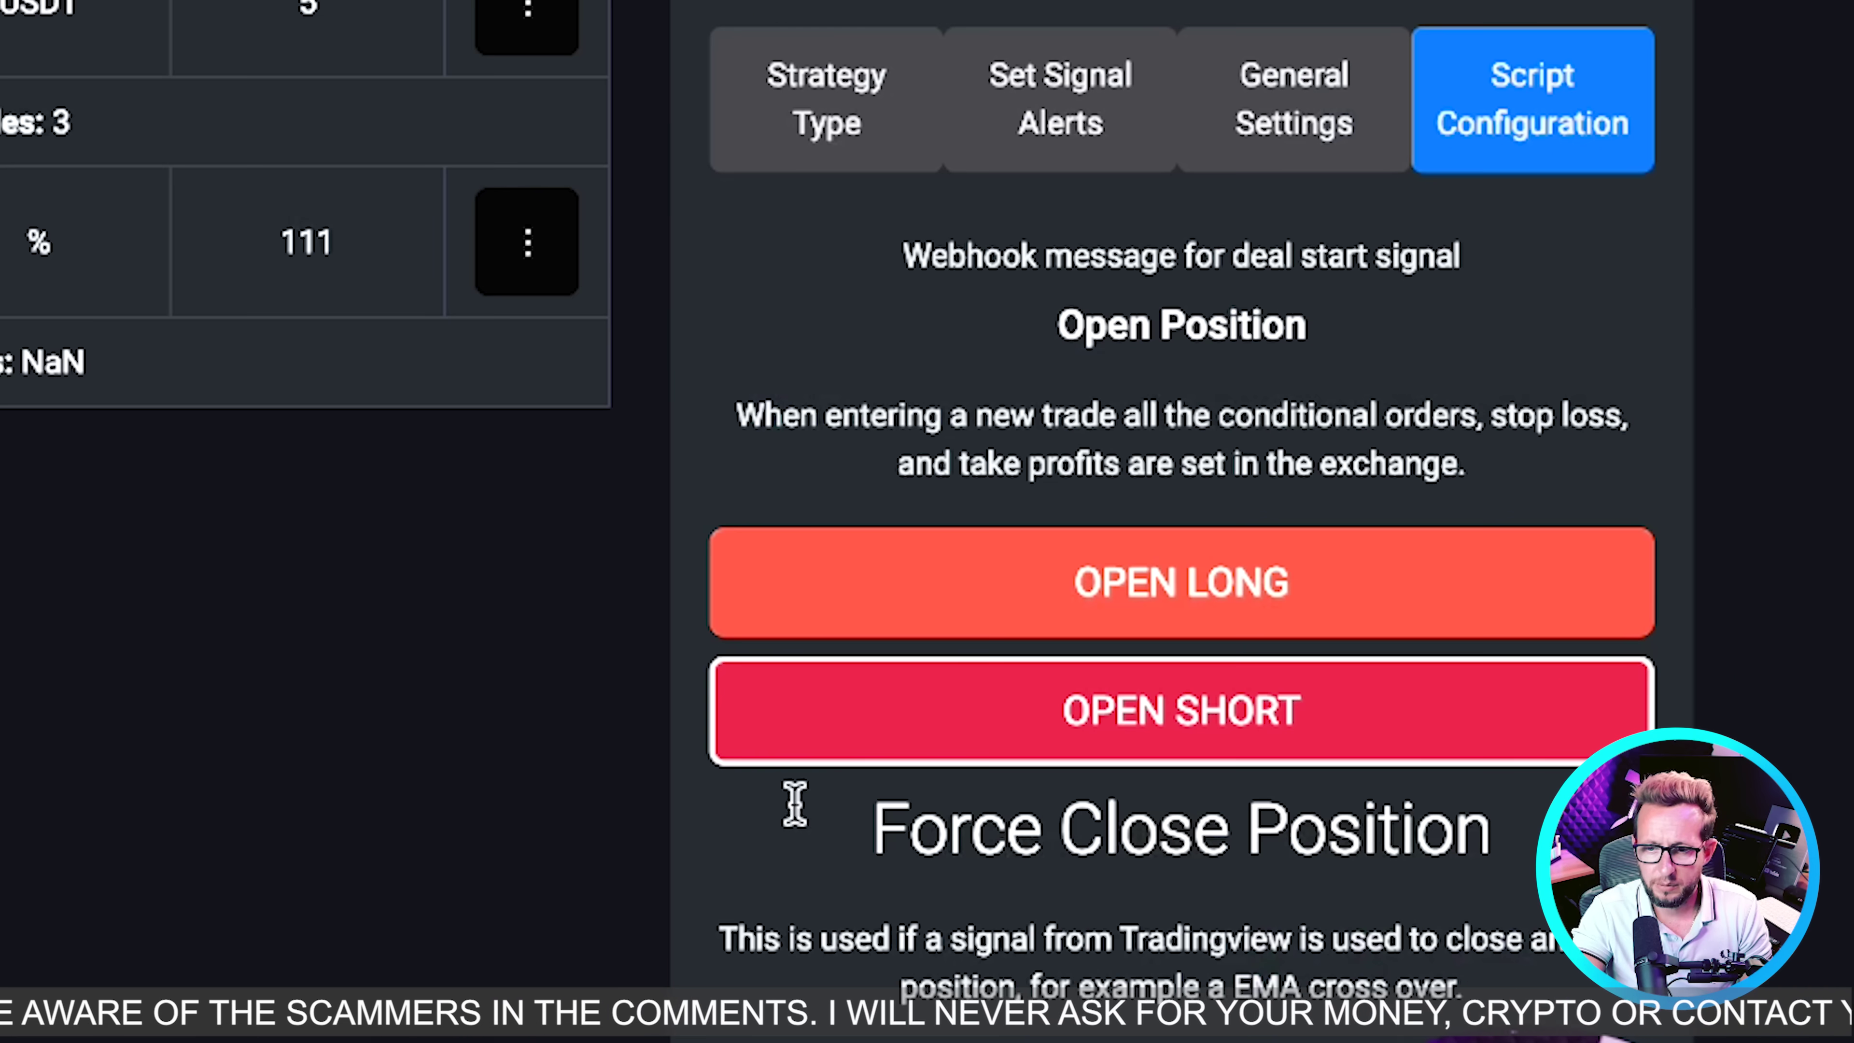
left_click(989, 603)
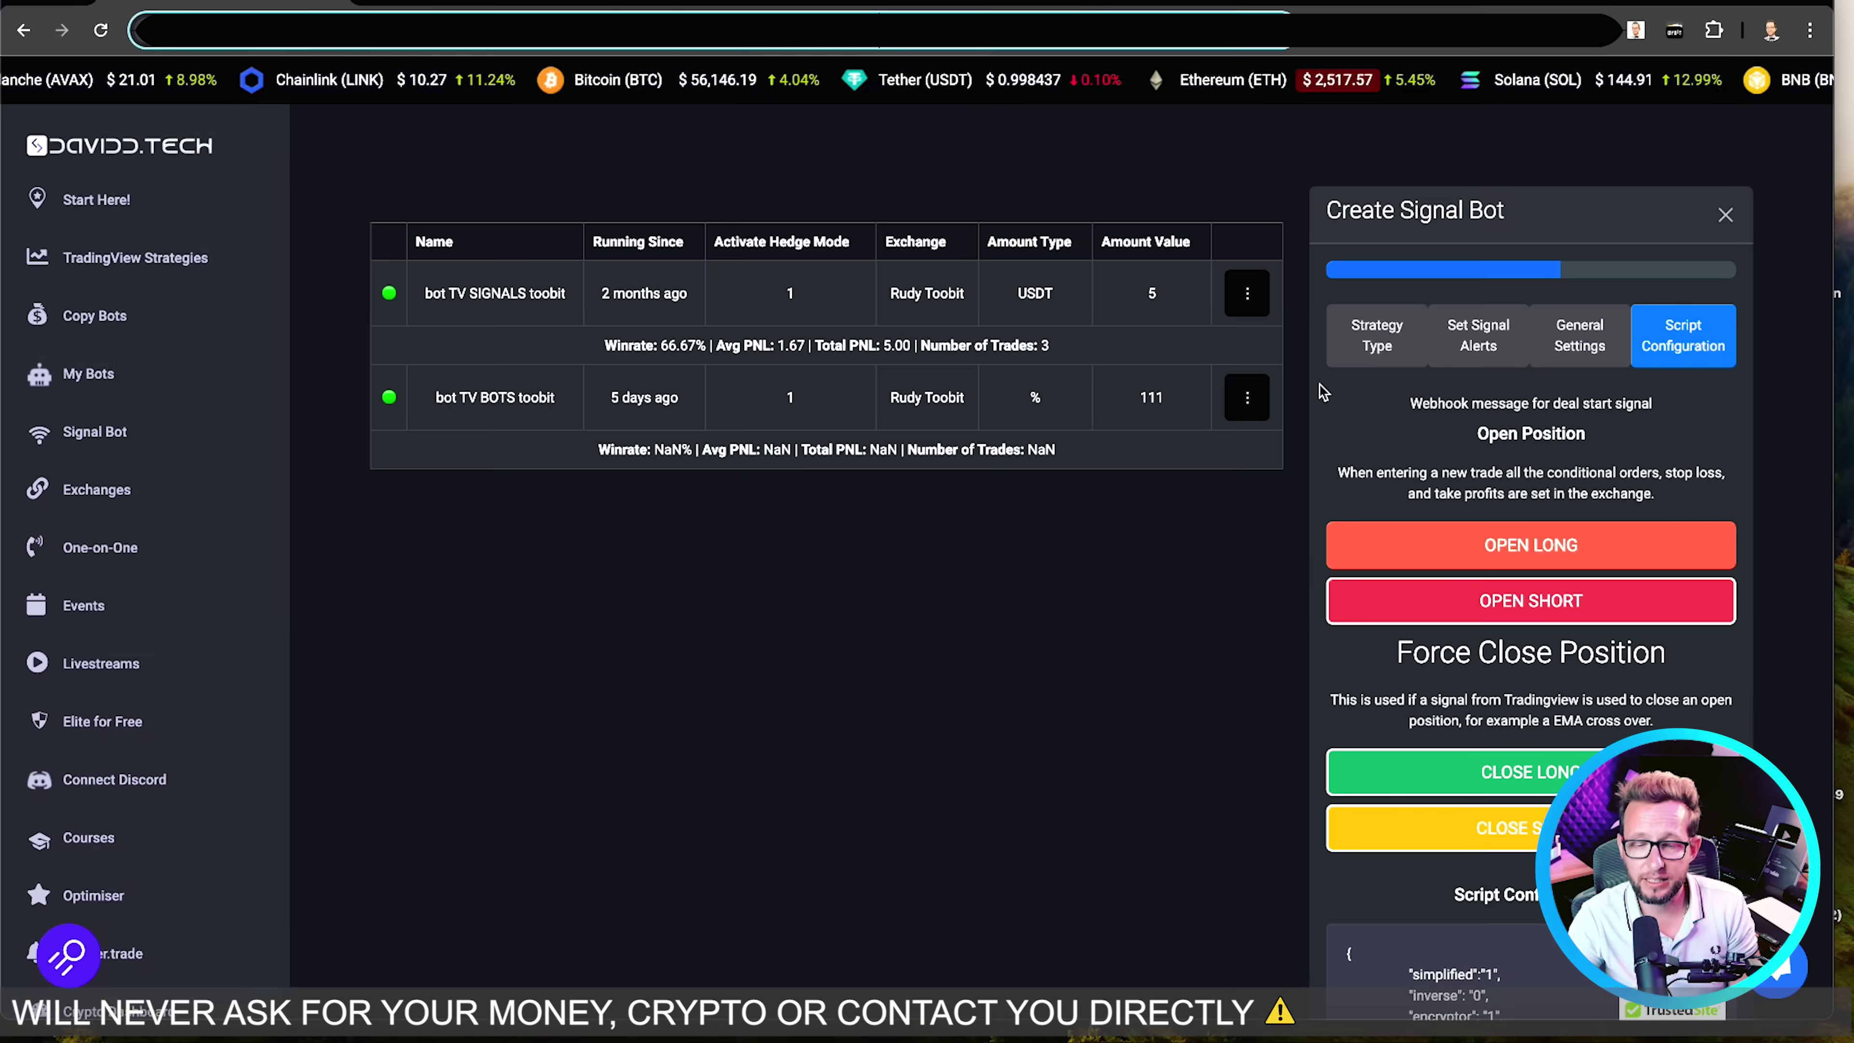
Add an alert on the EMA 203 indicator with the Crossing Up condition.
left_click(730, 4)
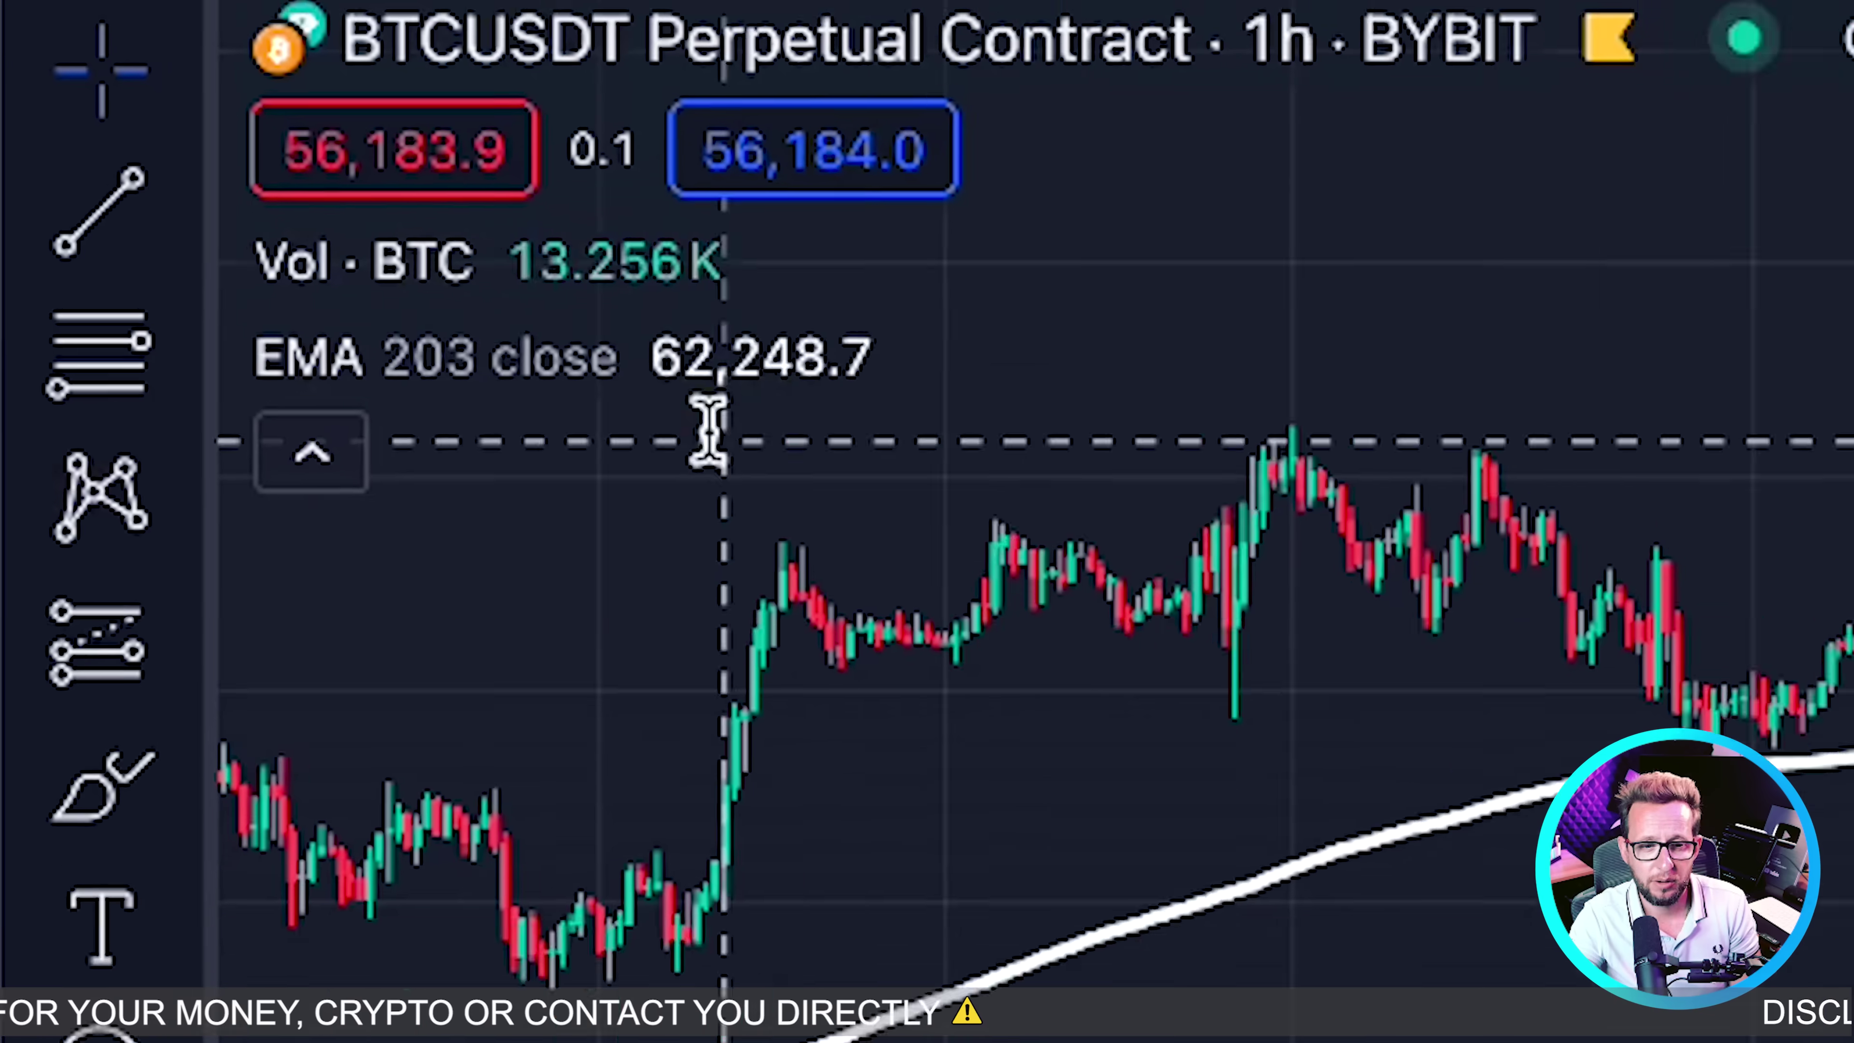
mouse_move(131, 208)
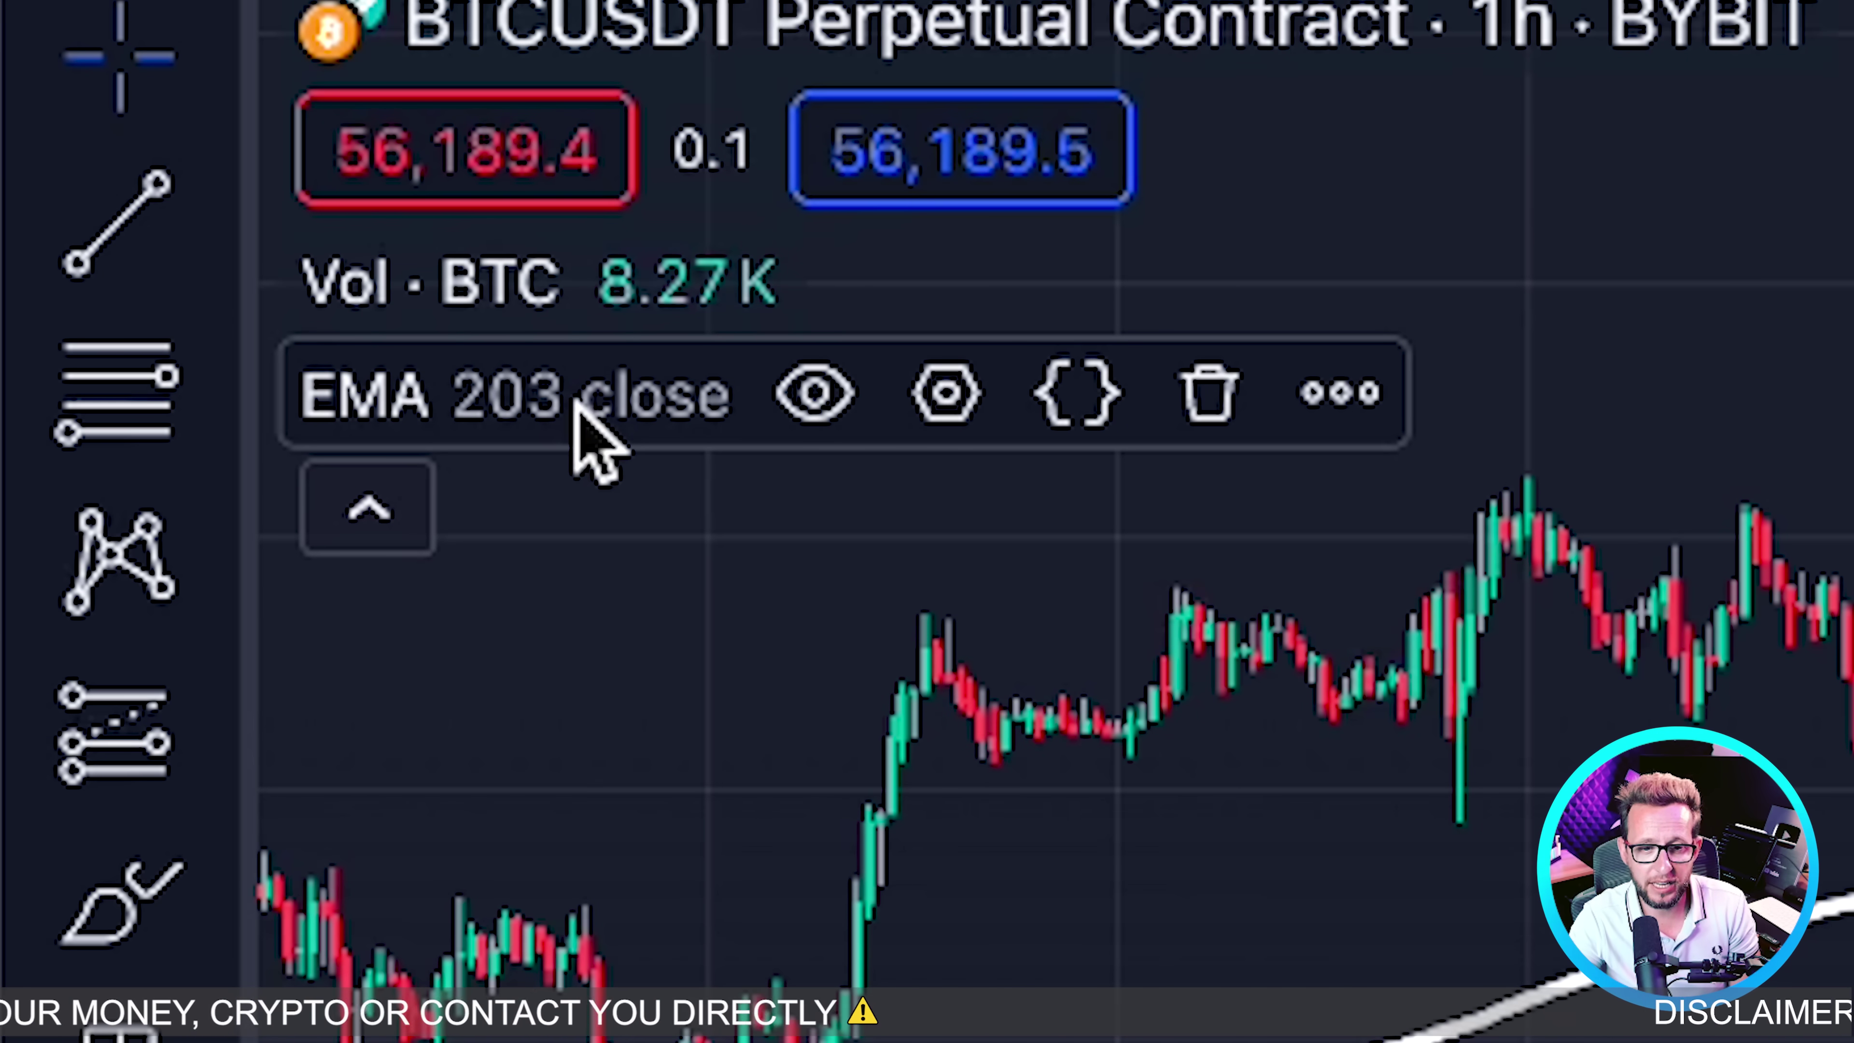
left_click(1350, 394)
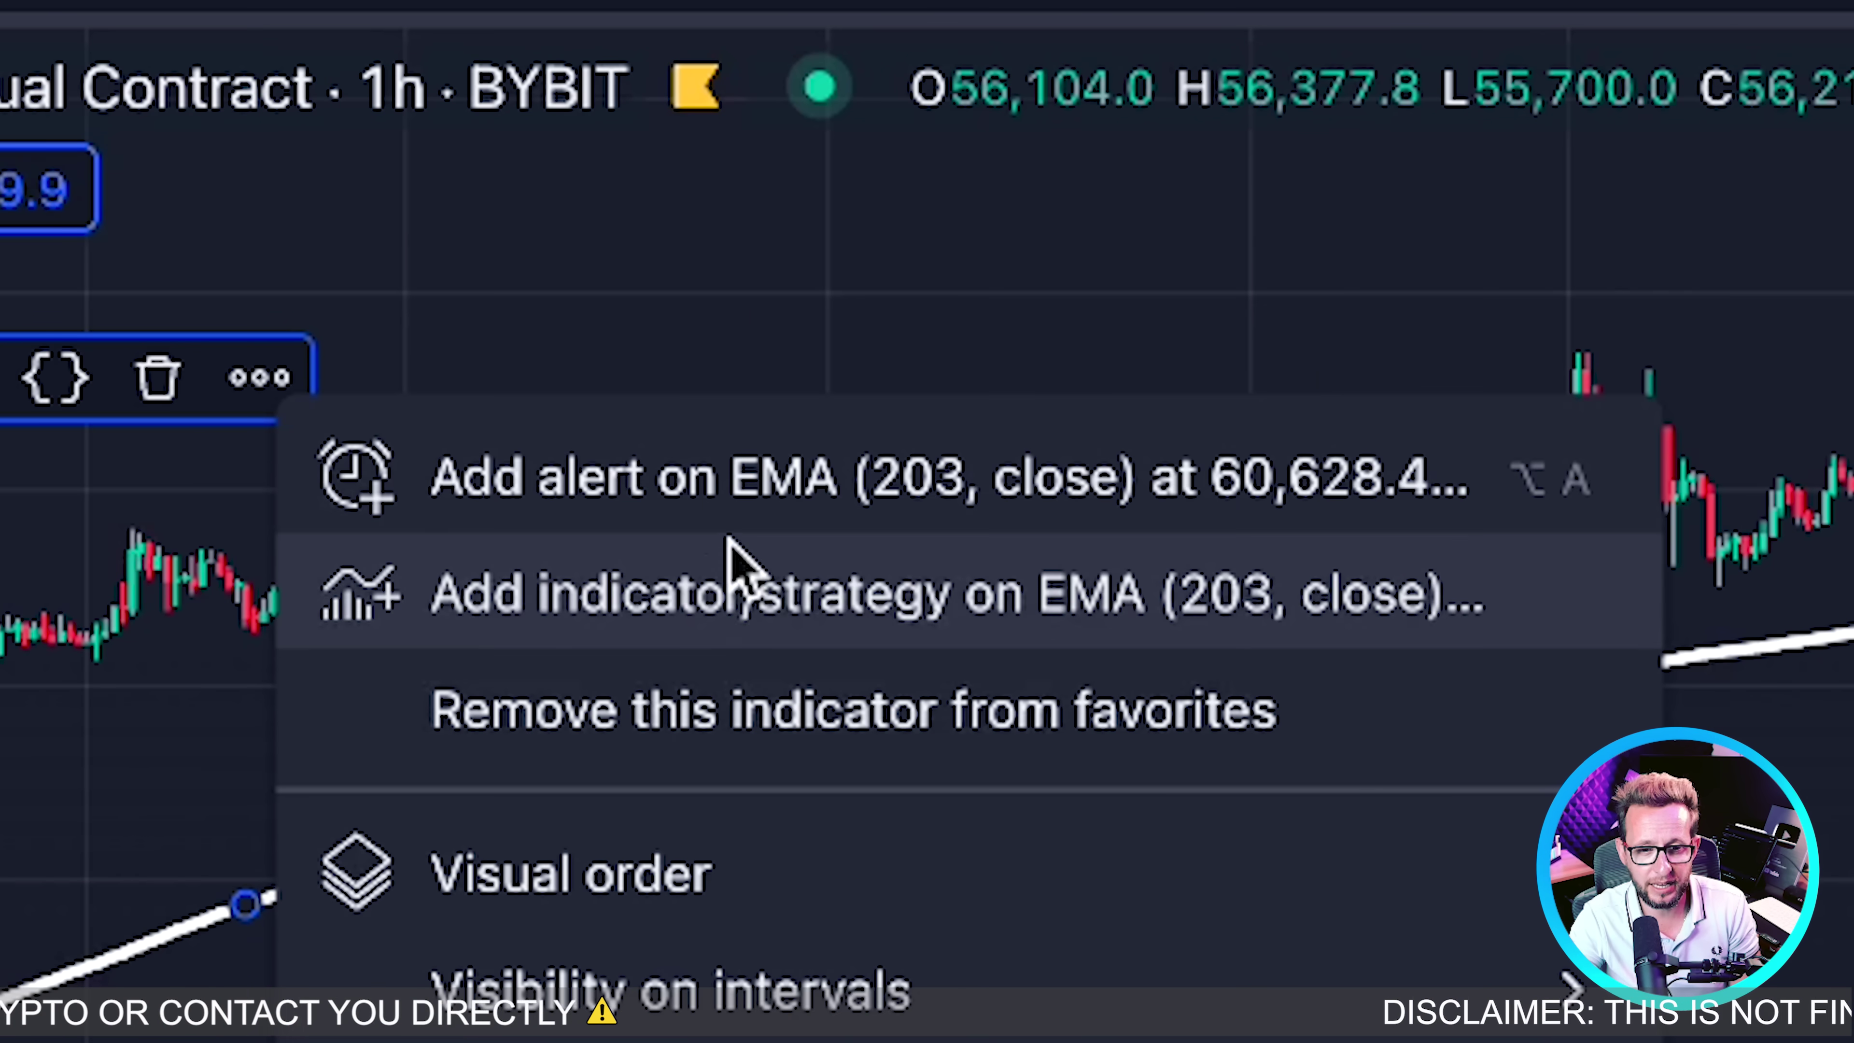
left_click(723, 504)
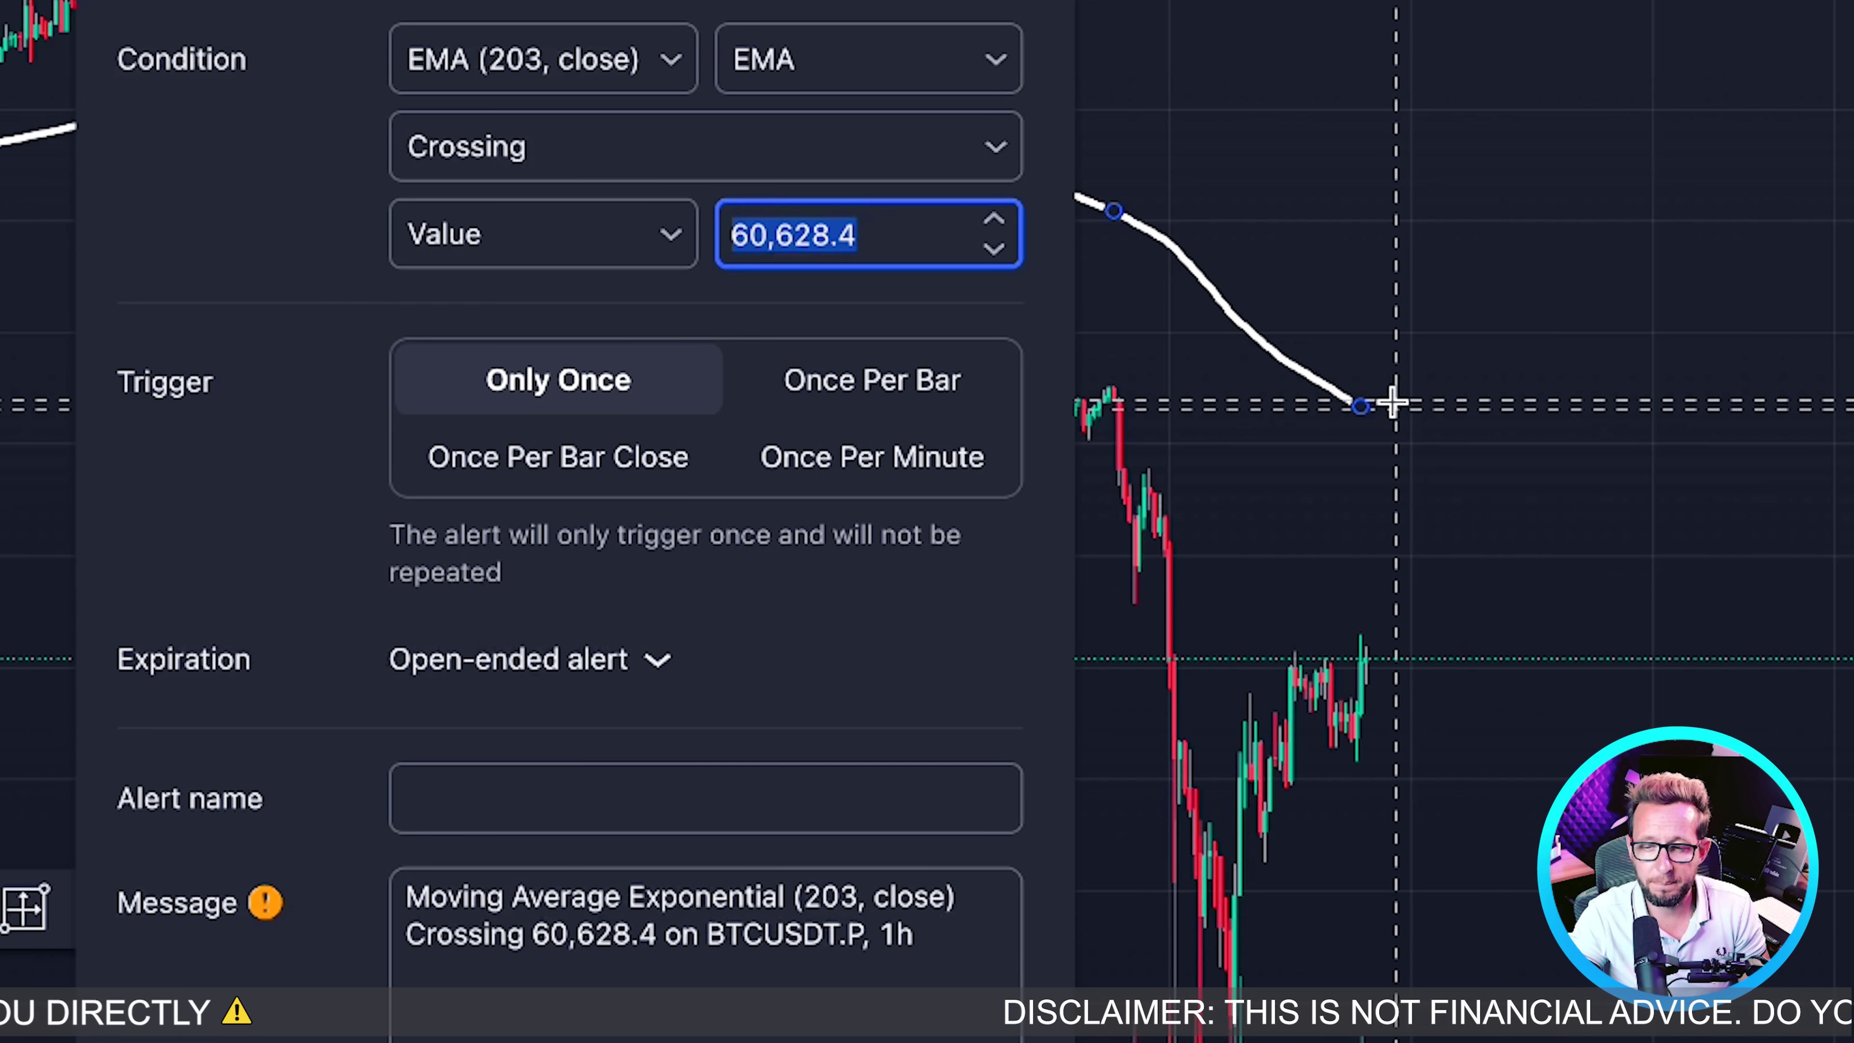
left_click(998, 150)
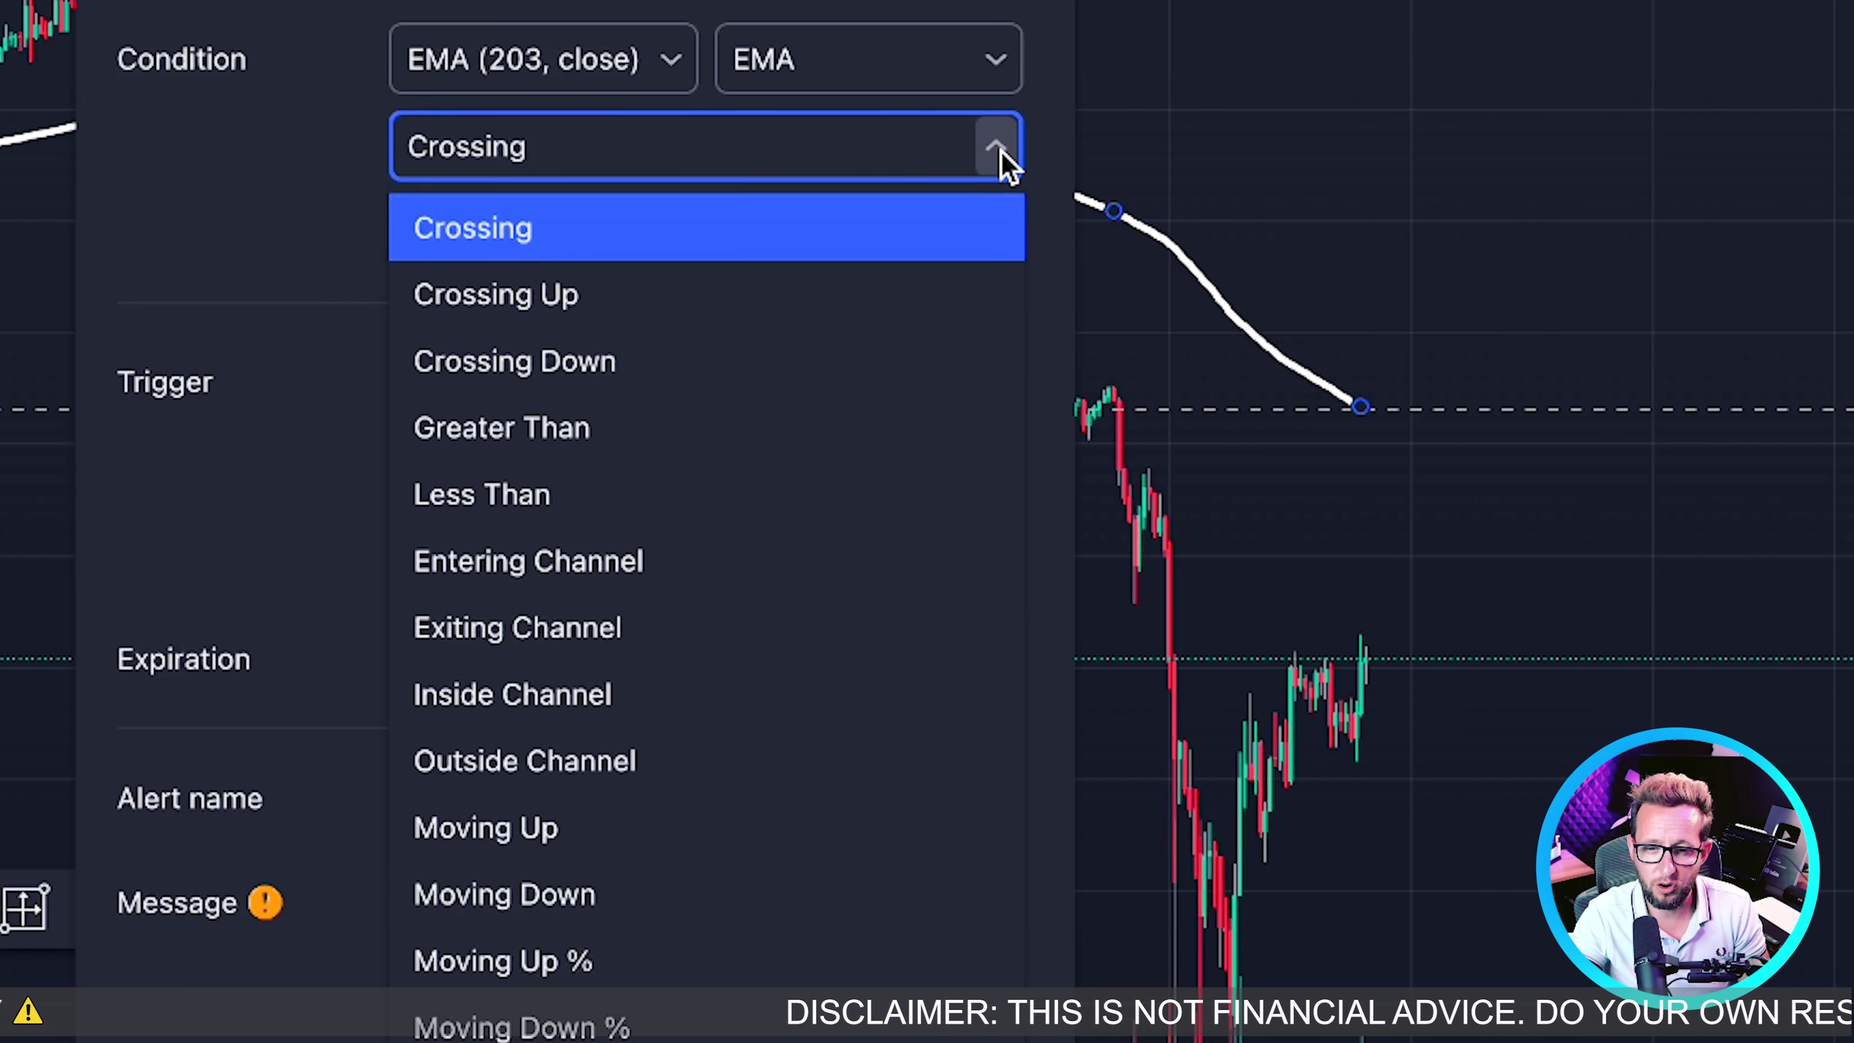
left_click(584, 294)
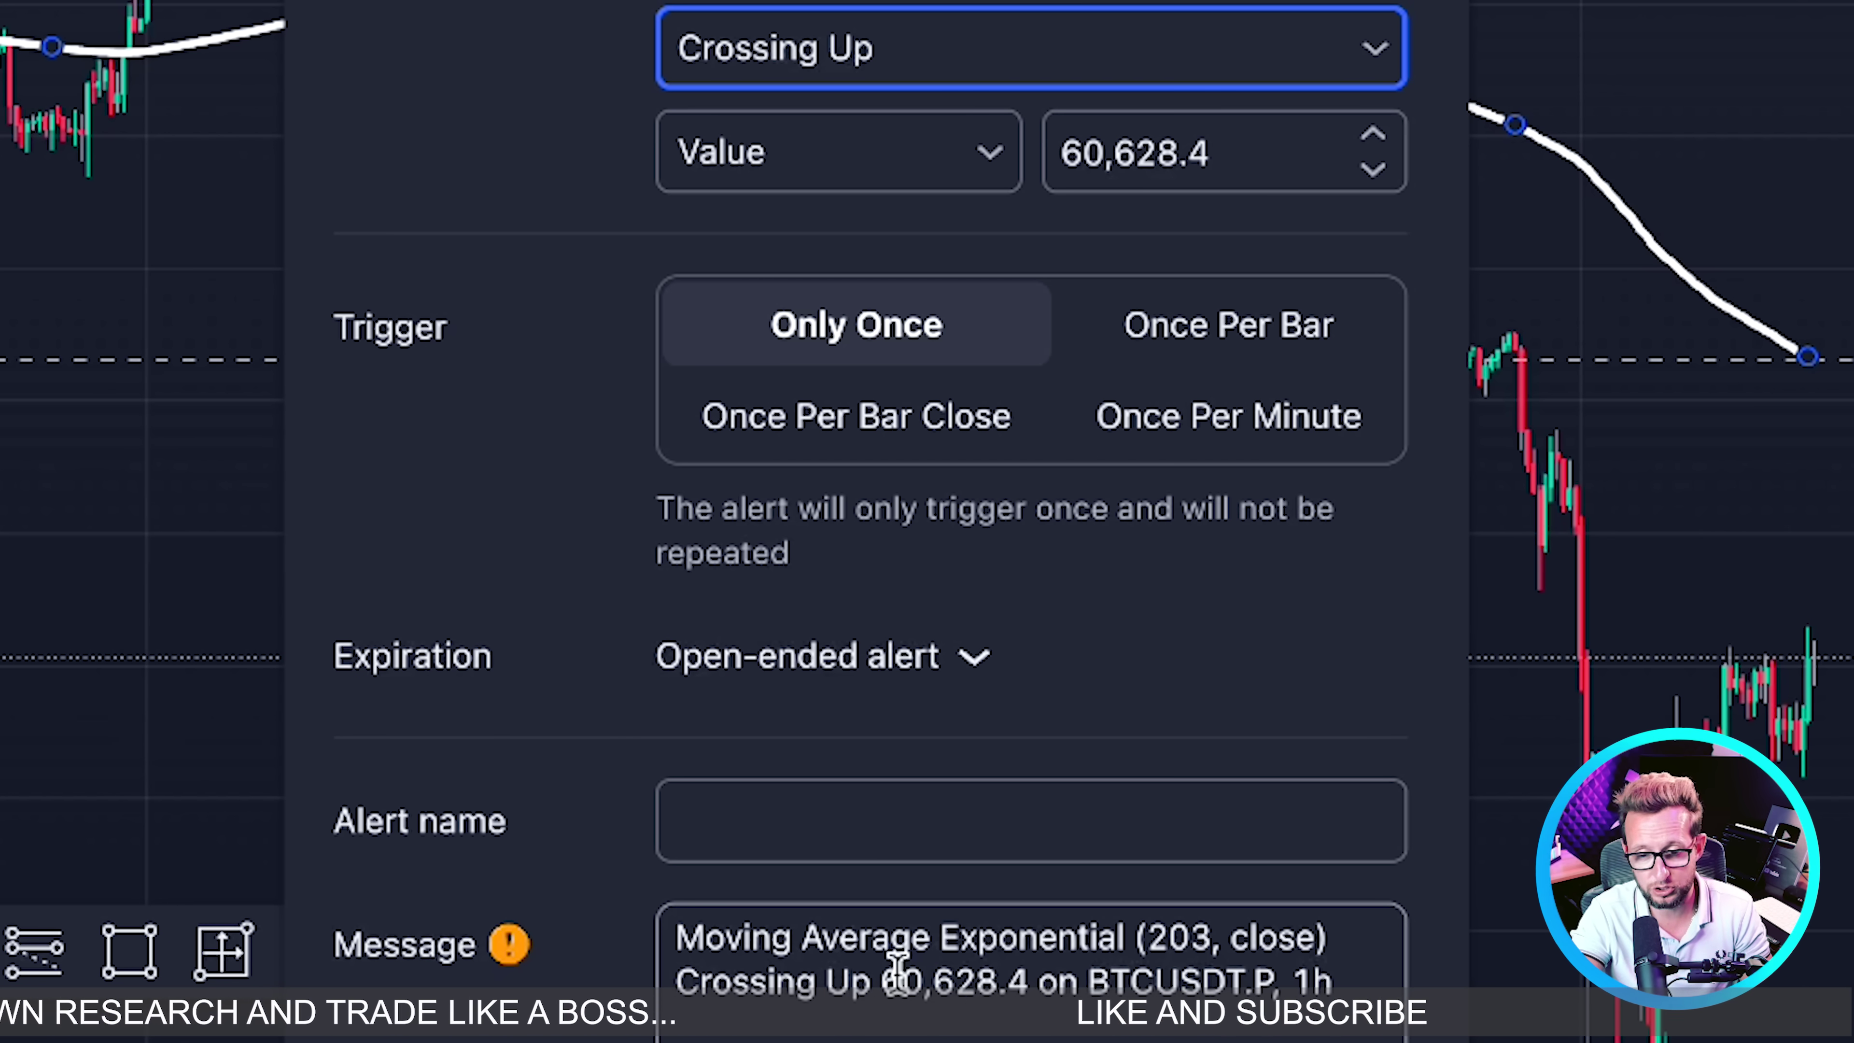
Name the alert 'test' and replace its default message with the bot's pasted JSON.
left_click(774, 825)
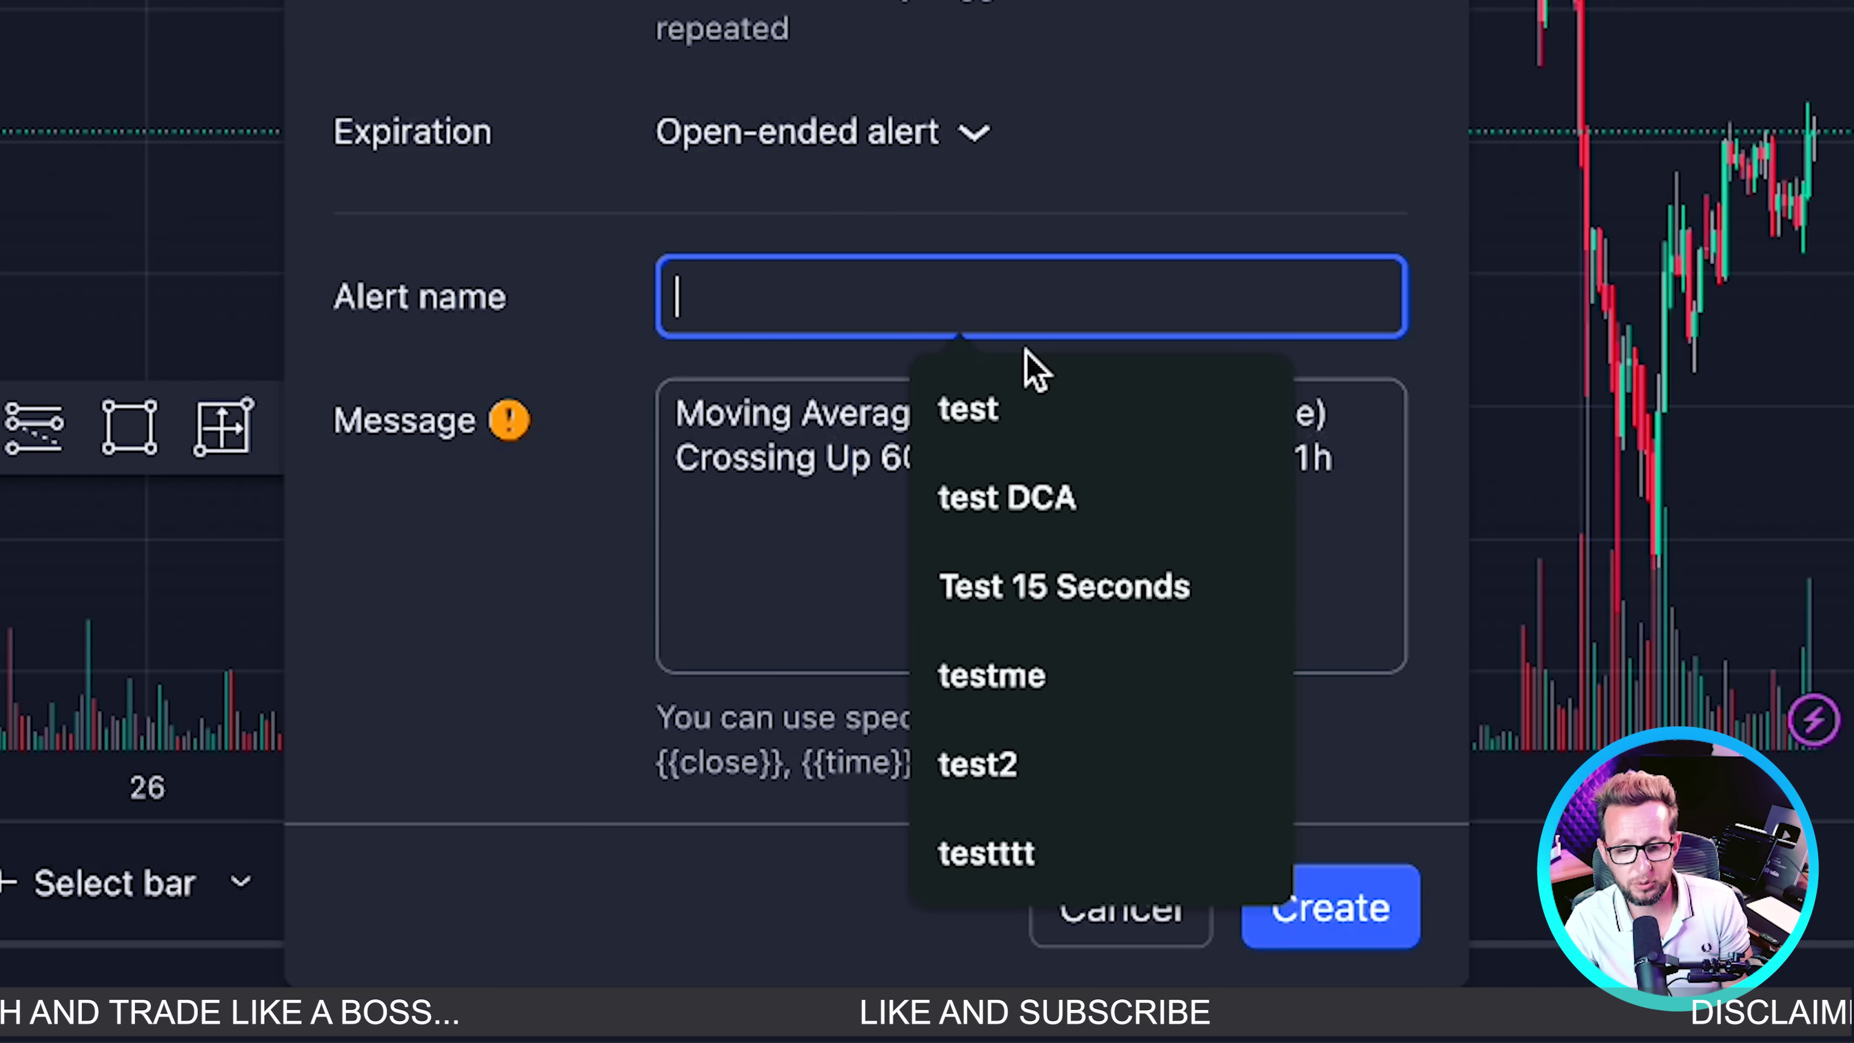
left_click(1032, 379)
left_click(1343, 468)
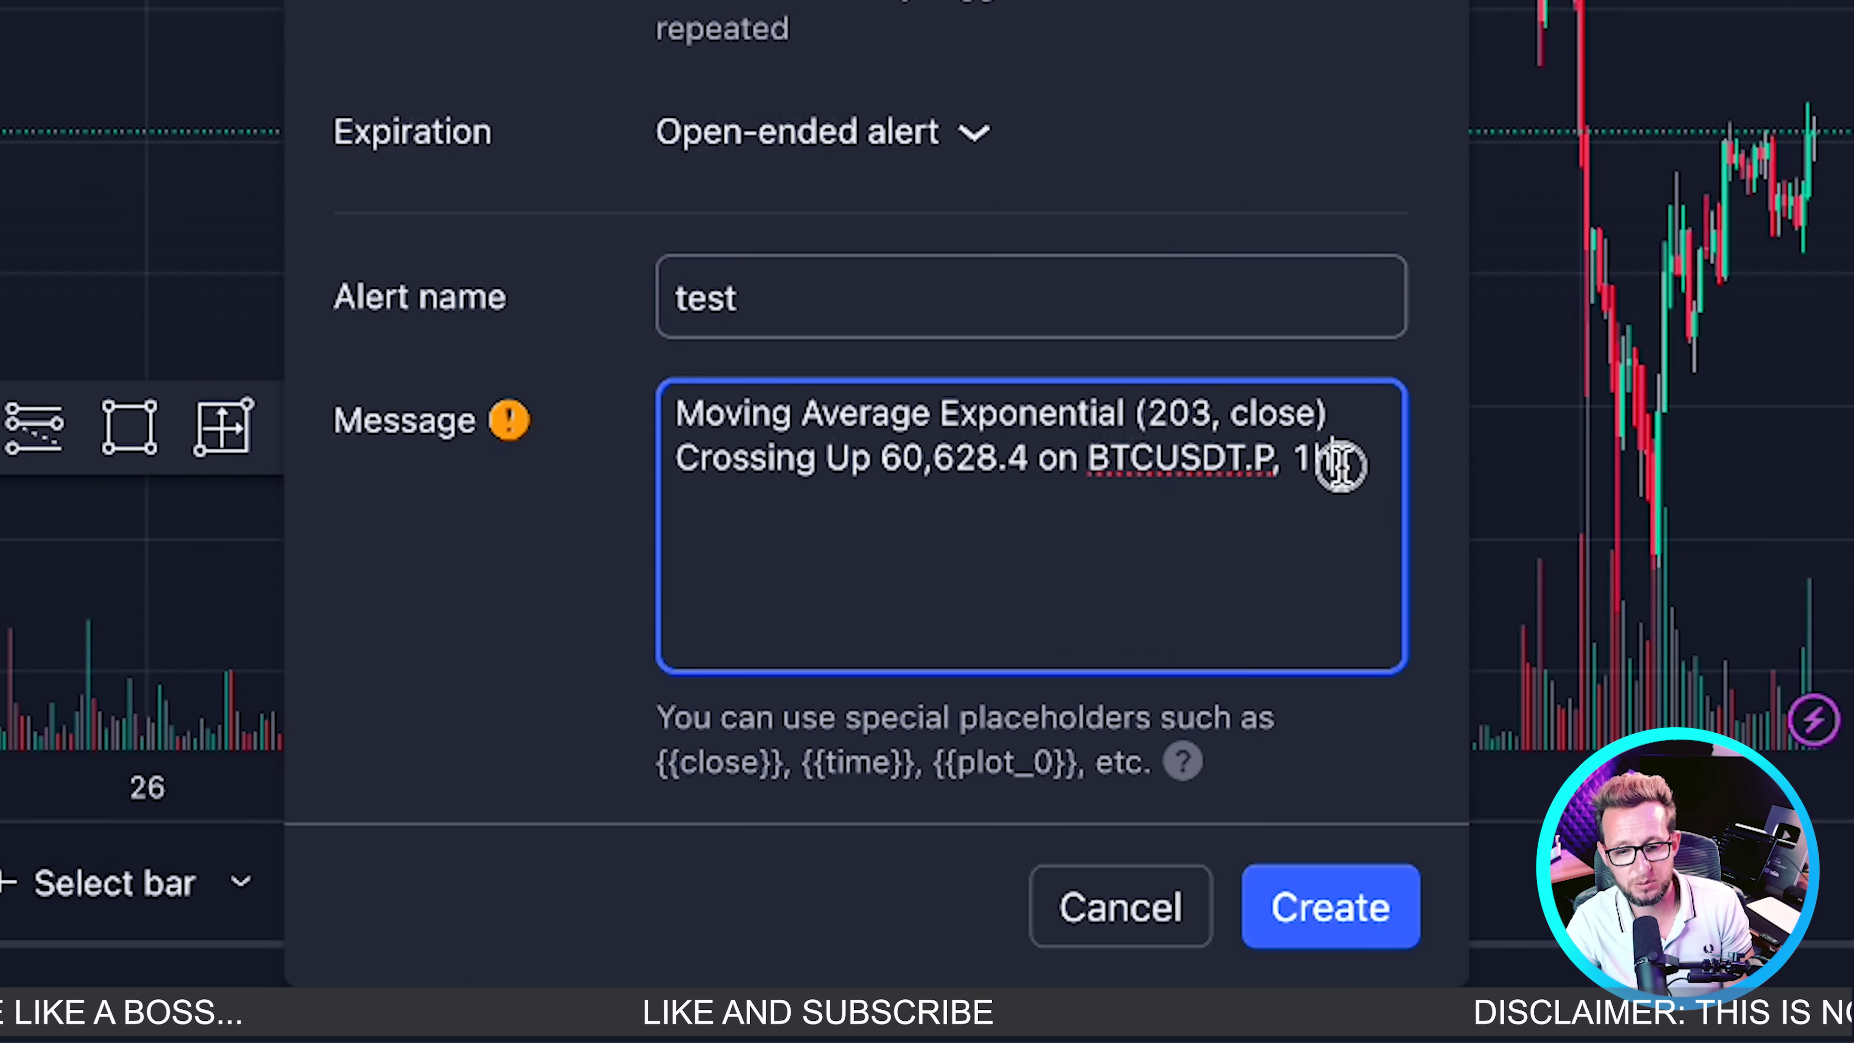
key("ctrl+a")
key("BackSpace")
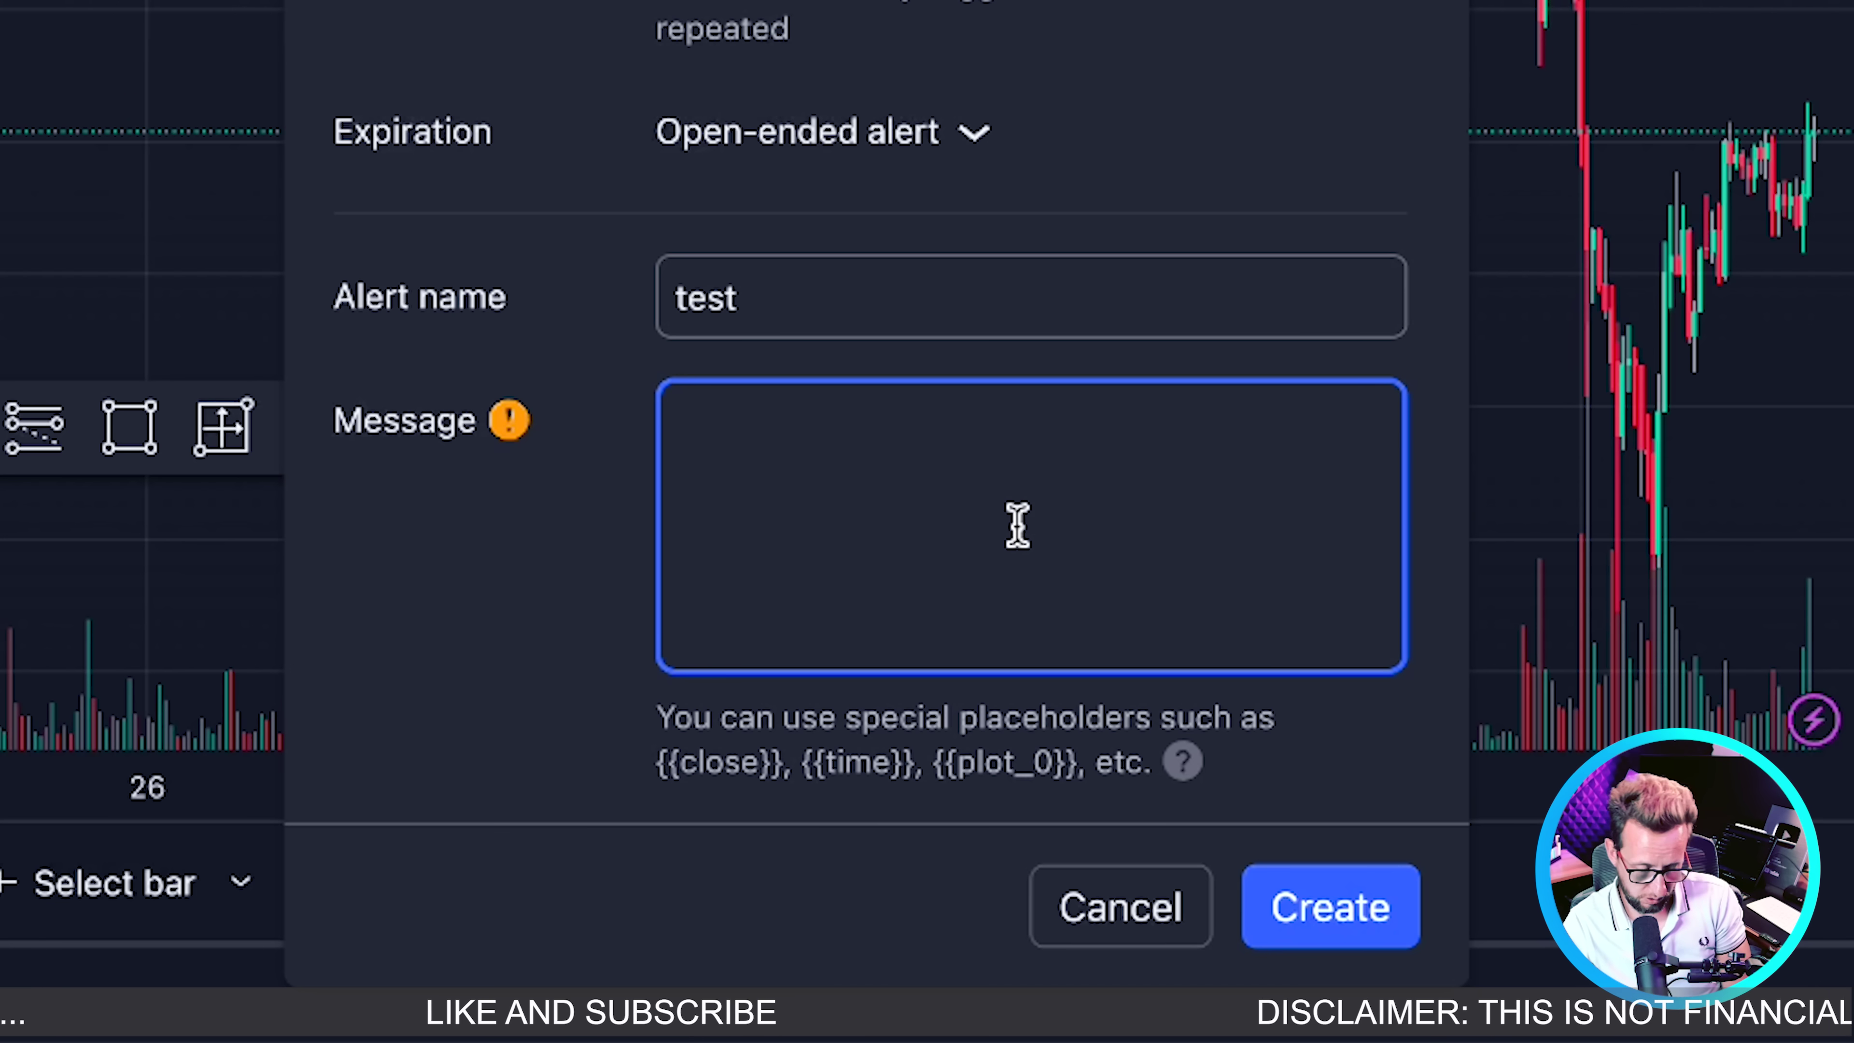
key("ctrl+v")
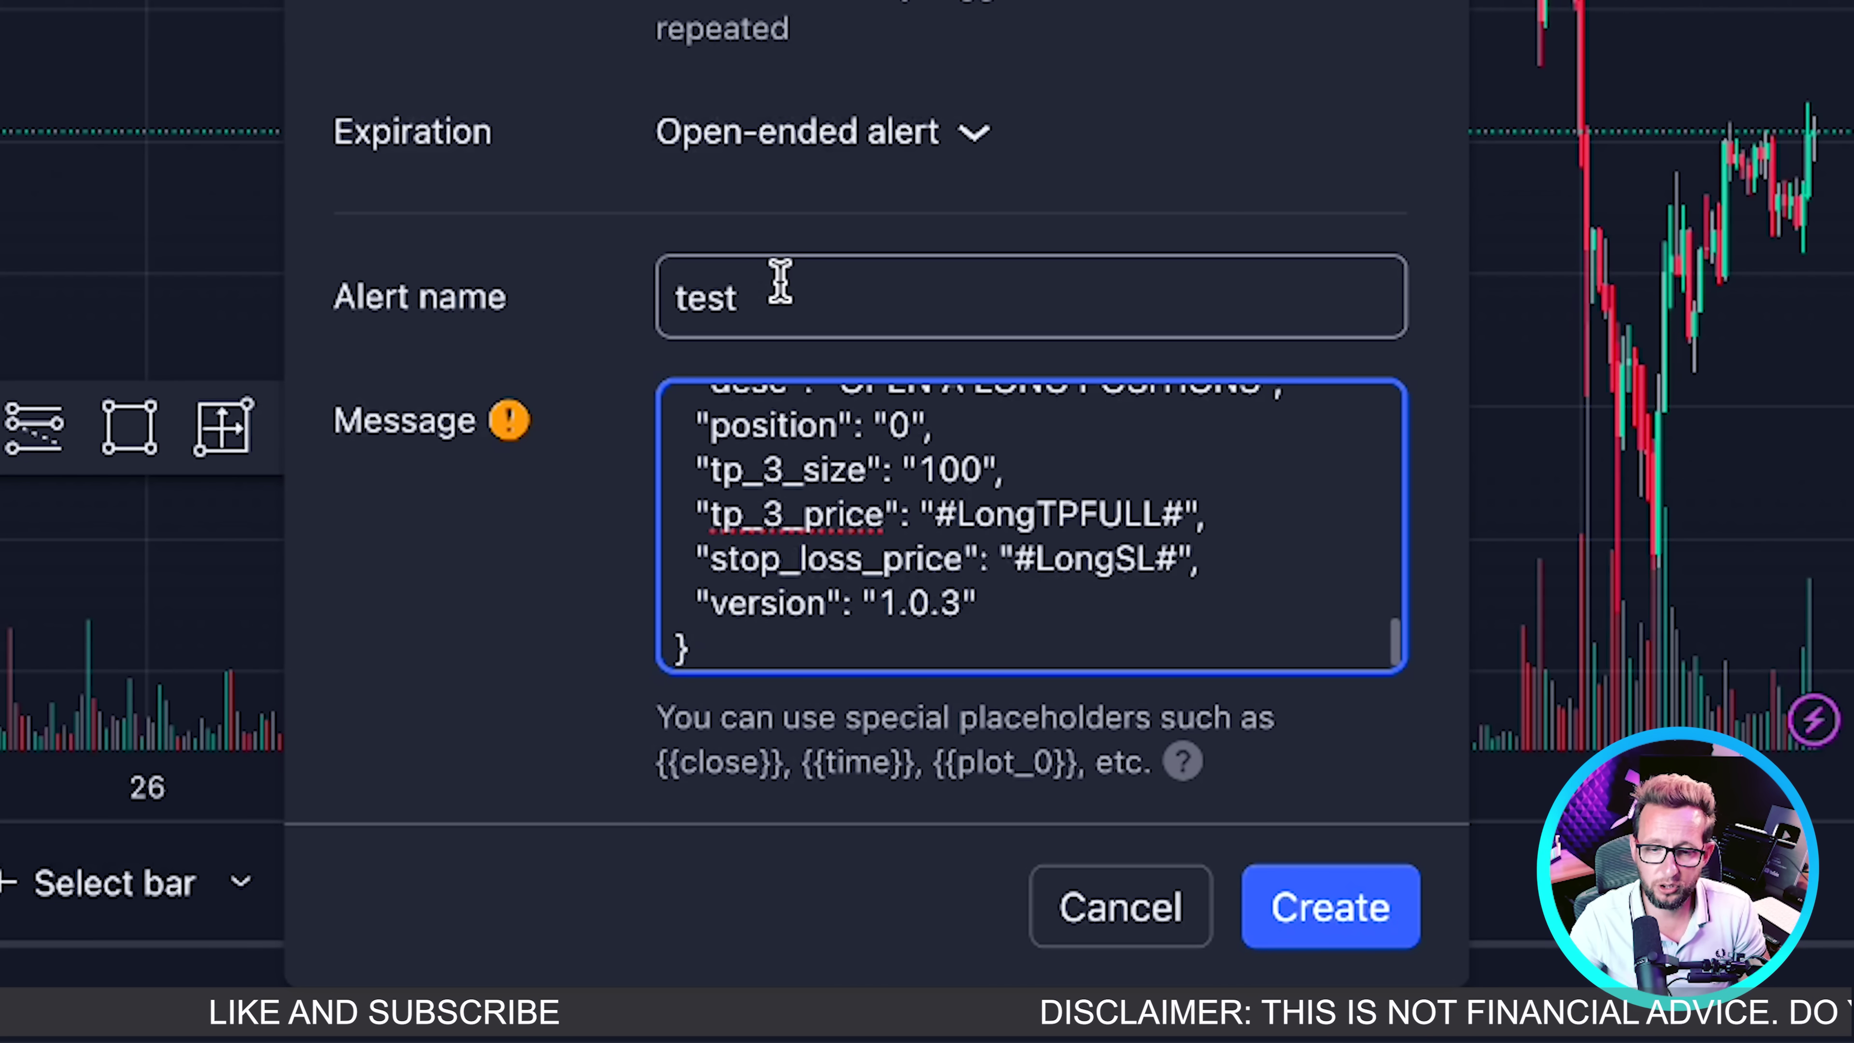
Open the alert's notification settings and step DaviddTech back to its Set Signal Alerts webhook page.
left_click(642, 215)
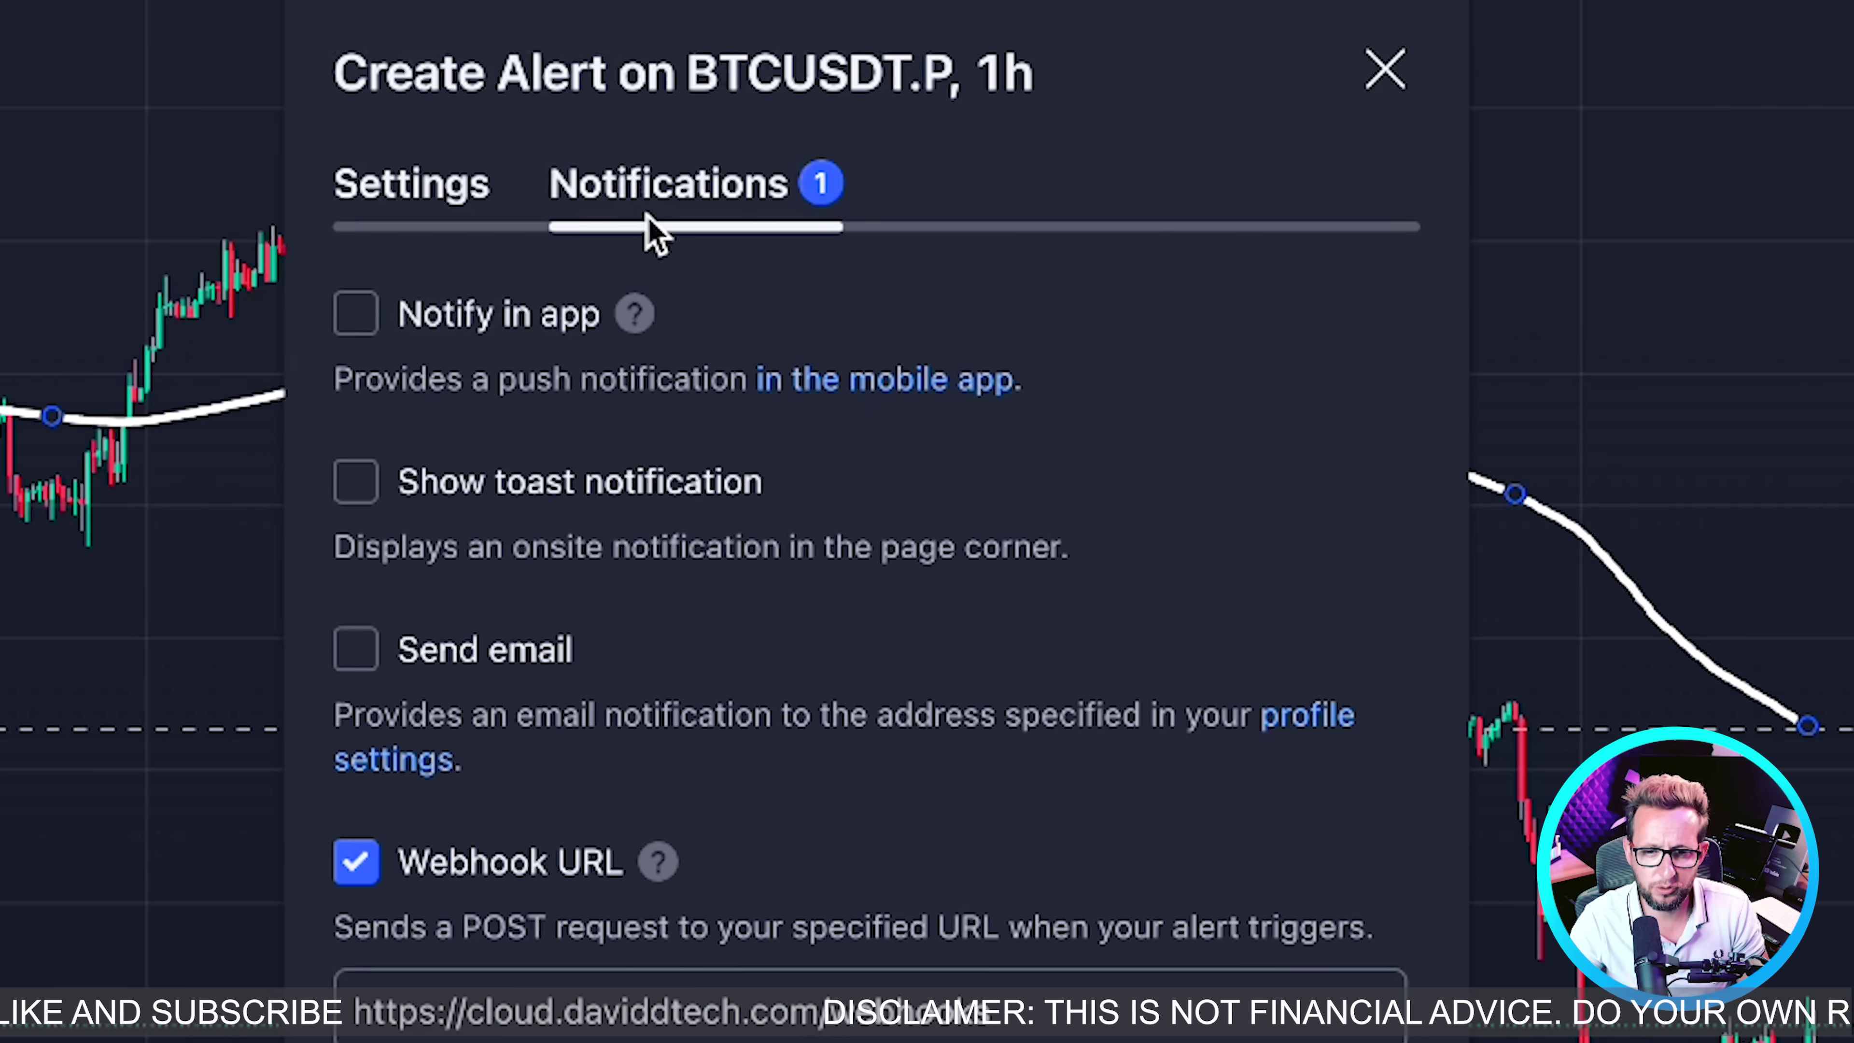
scroll(757, 320, "down", 5)
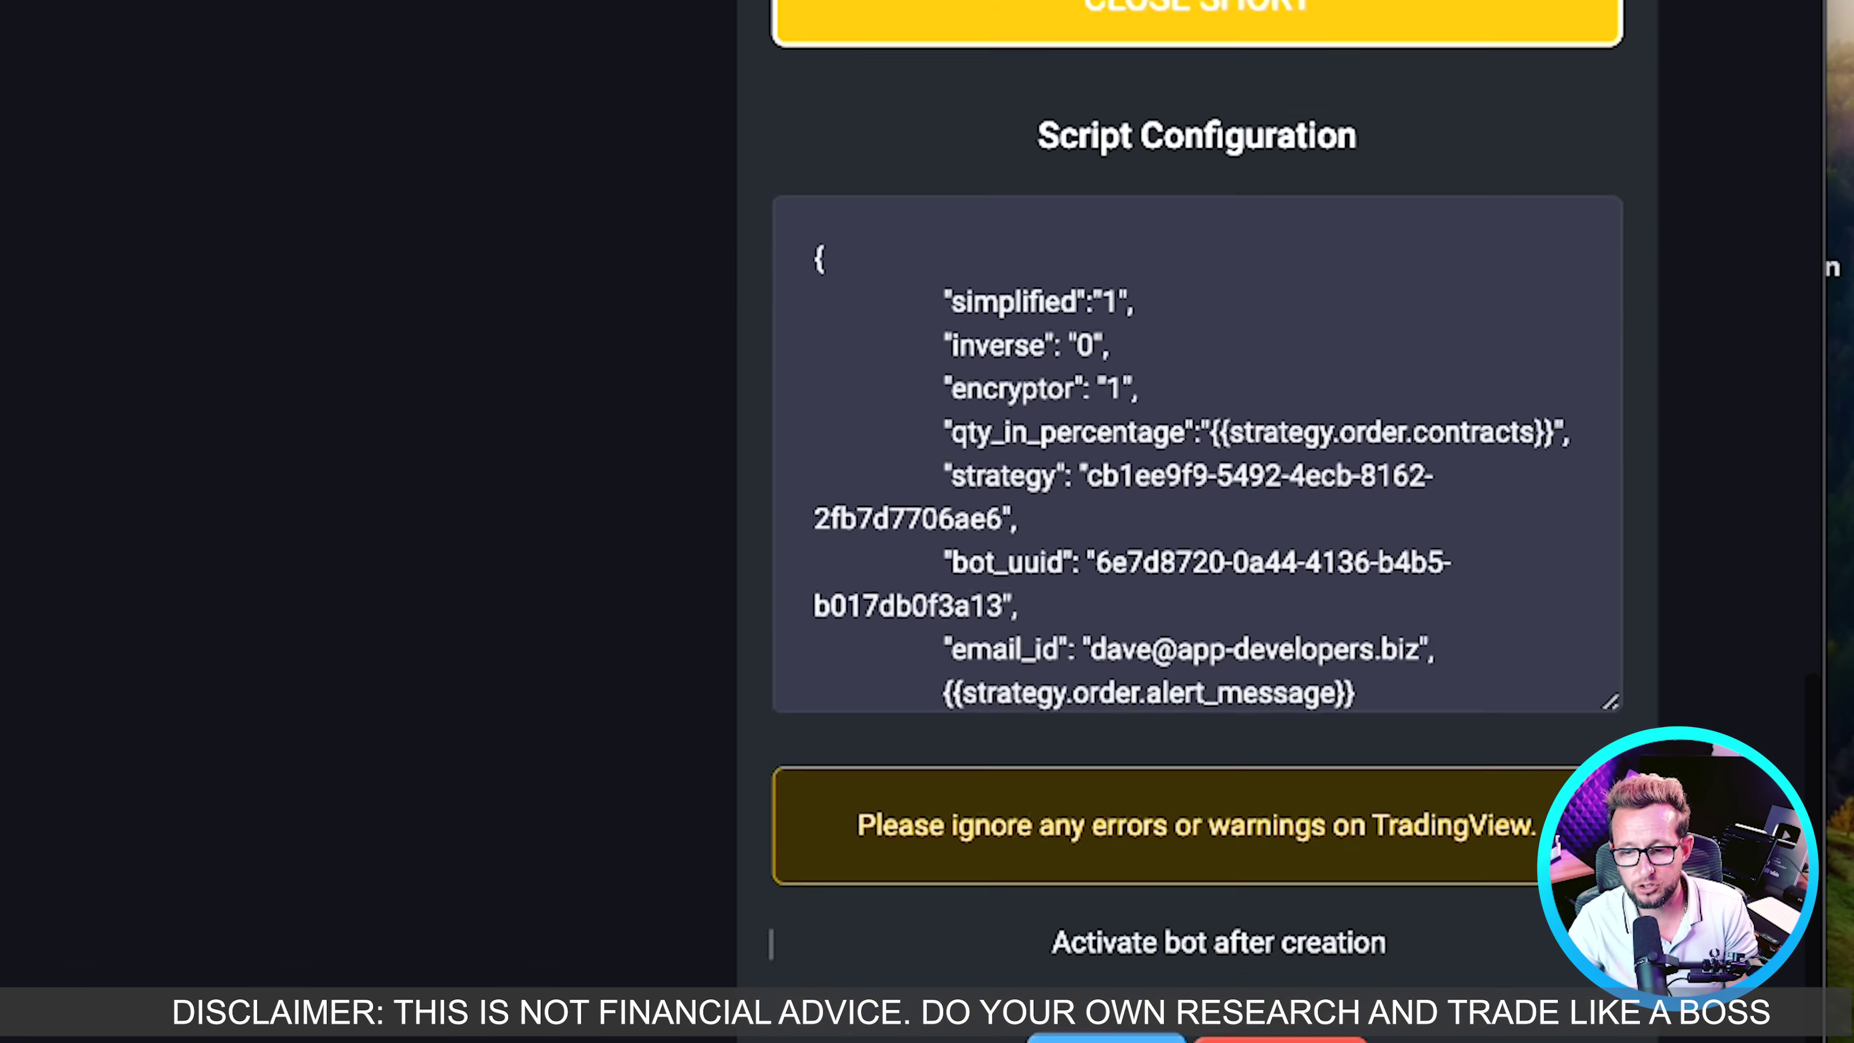
scroll(1080, 825, "down", 3)
left_click(1088, 646)
left_click(1105, 542)
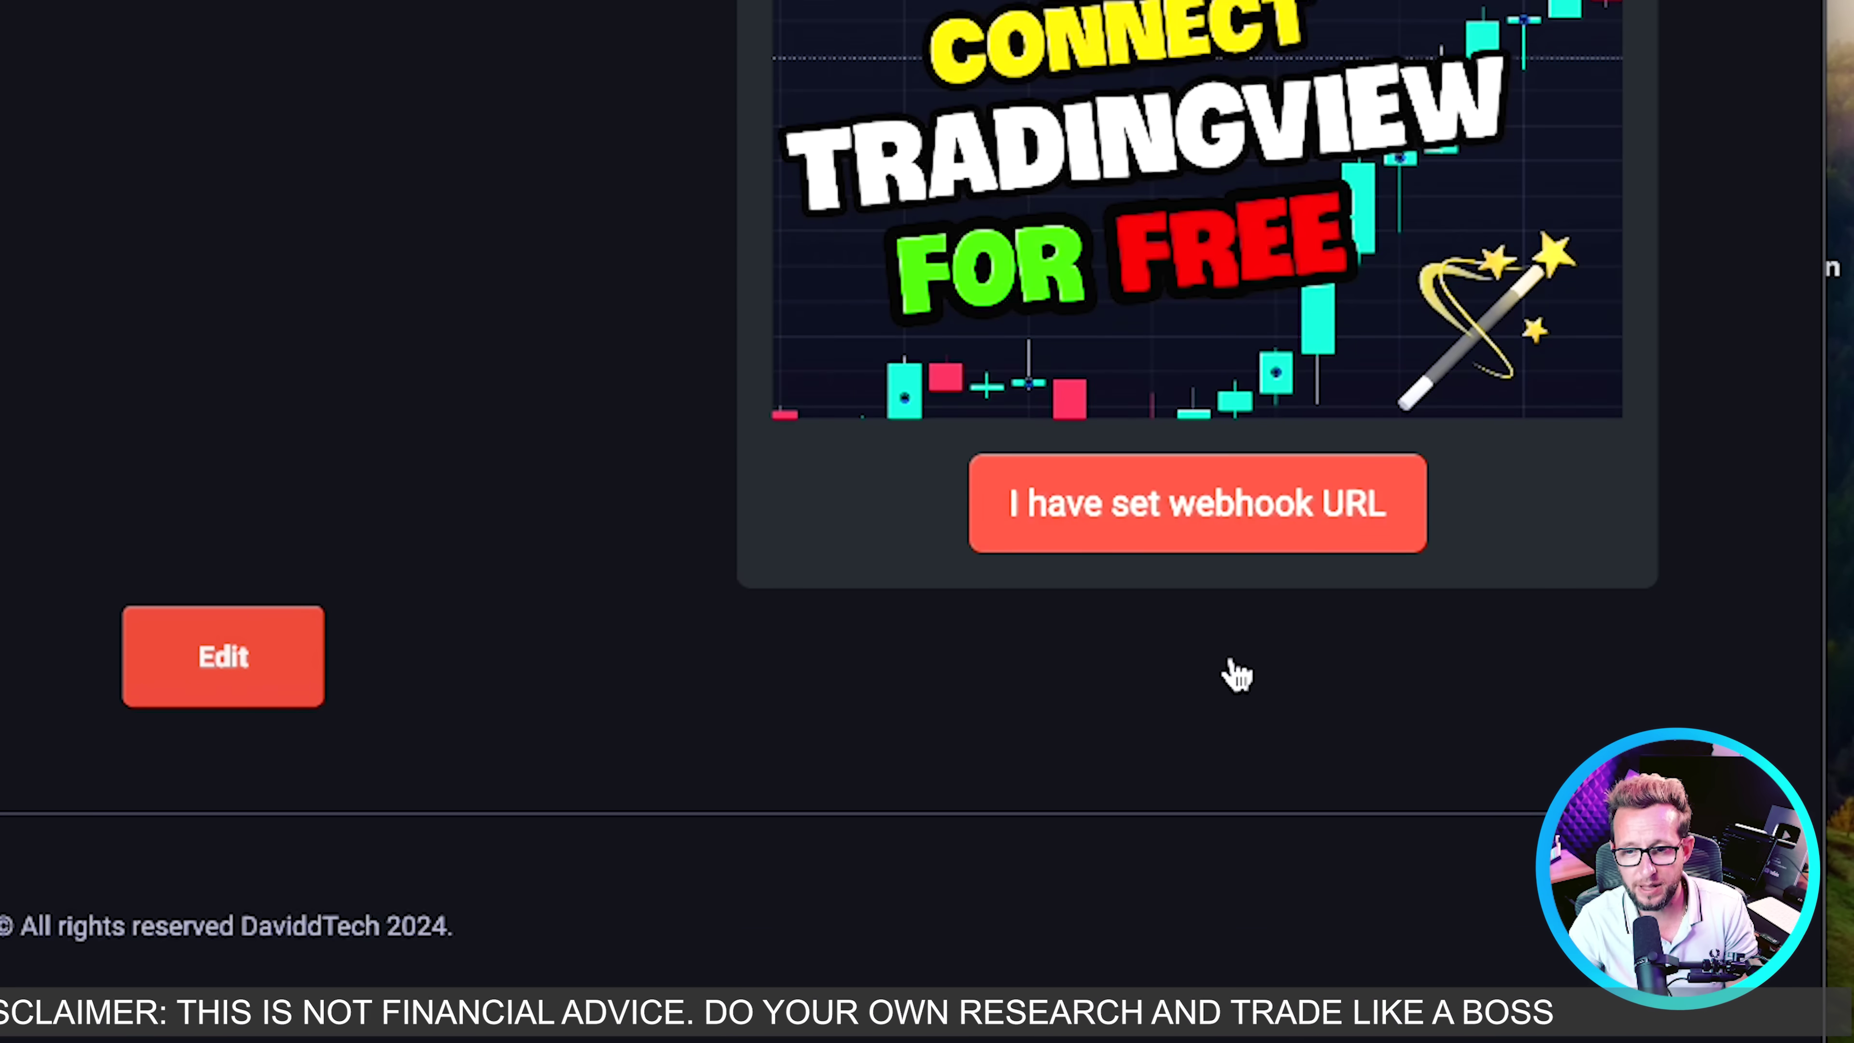
scroll(1233, 670, "up", 6)
scroll(1270, 570, "up", 4)
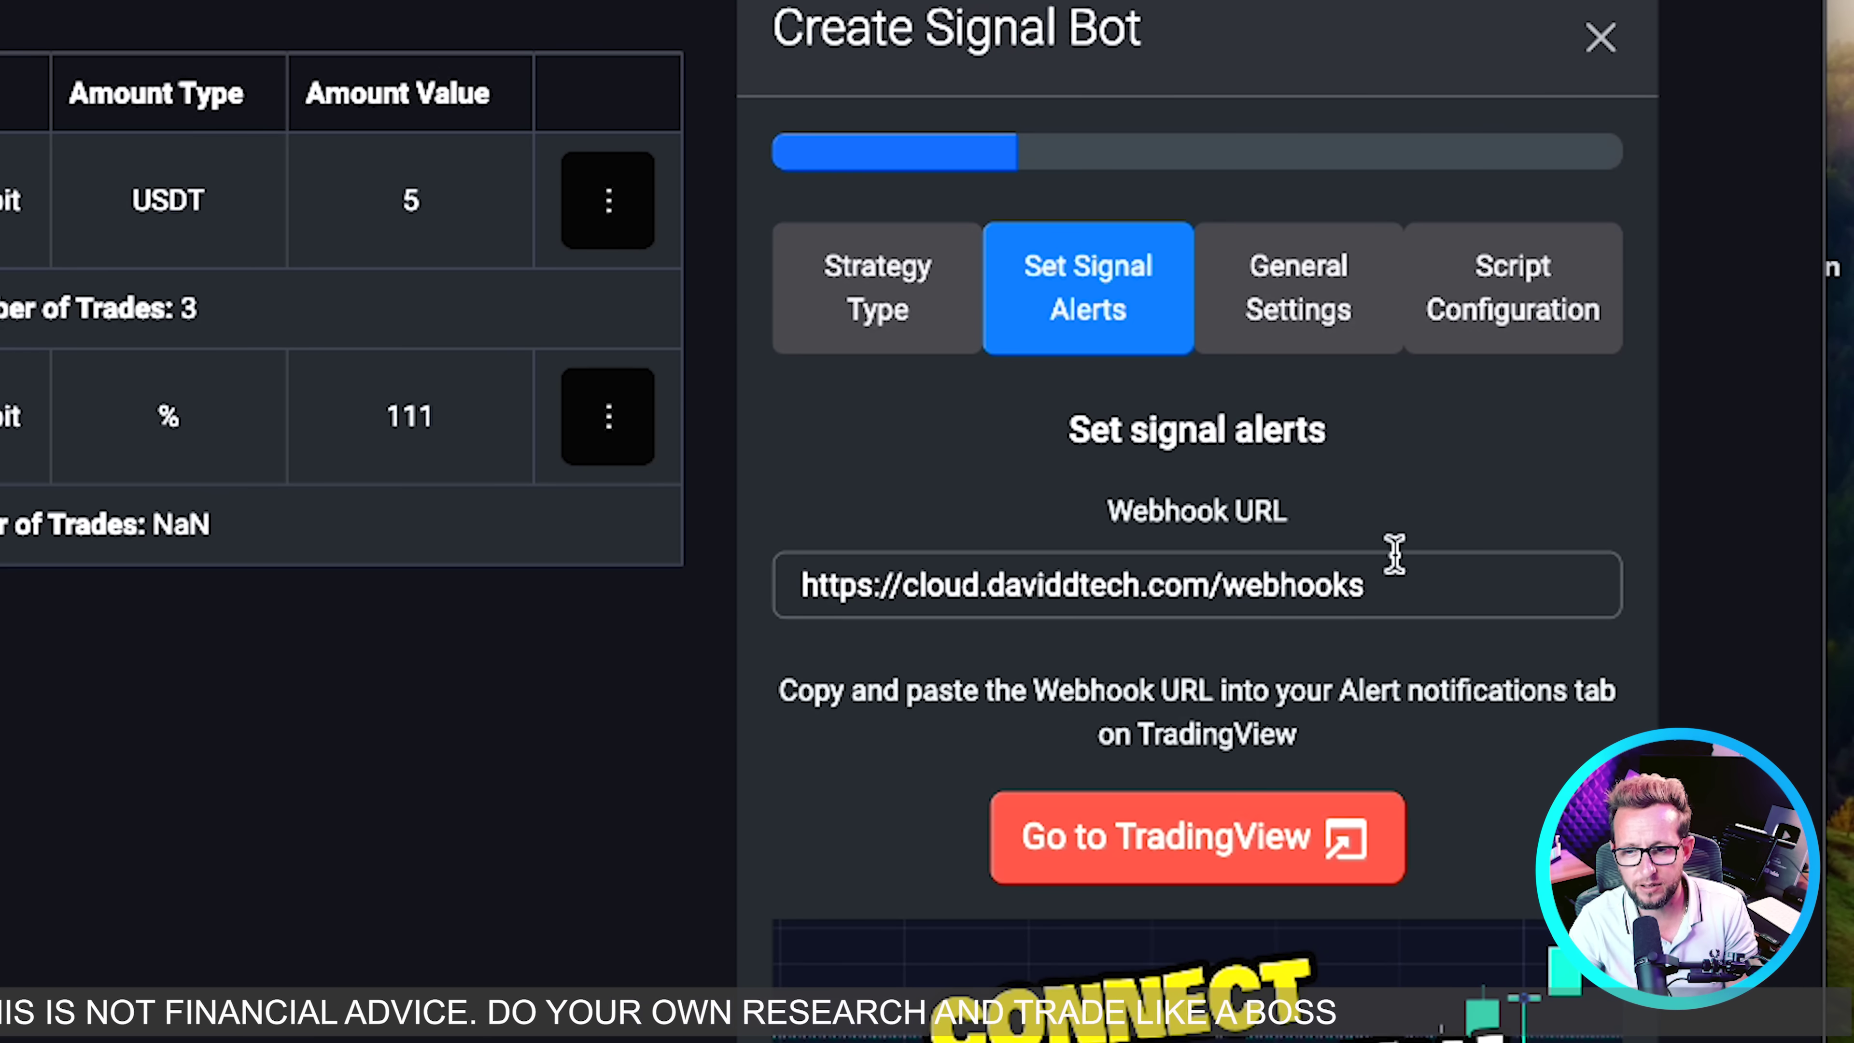
Paste the DaviddTech webhook URL into the alert and create it.
scroll(1212, 1015, "down", 6)
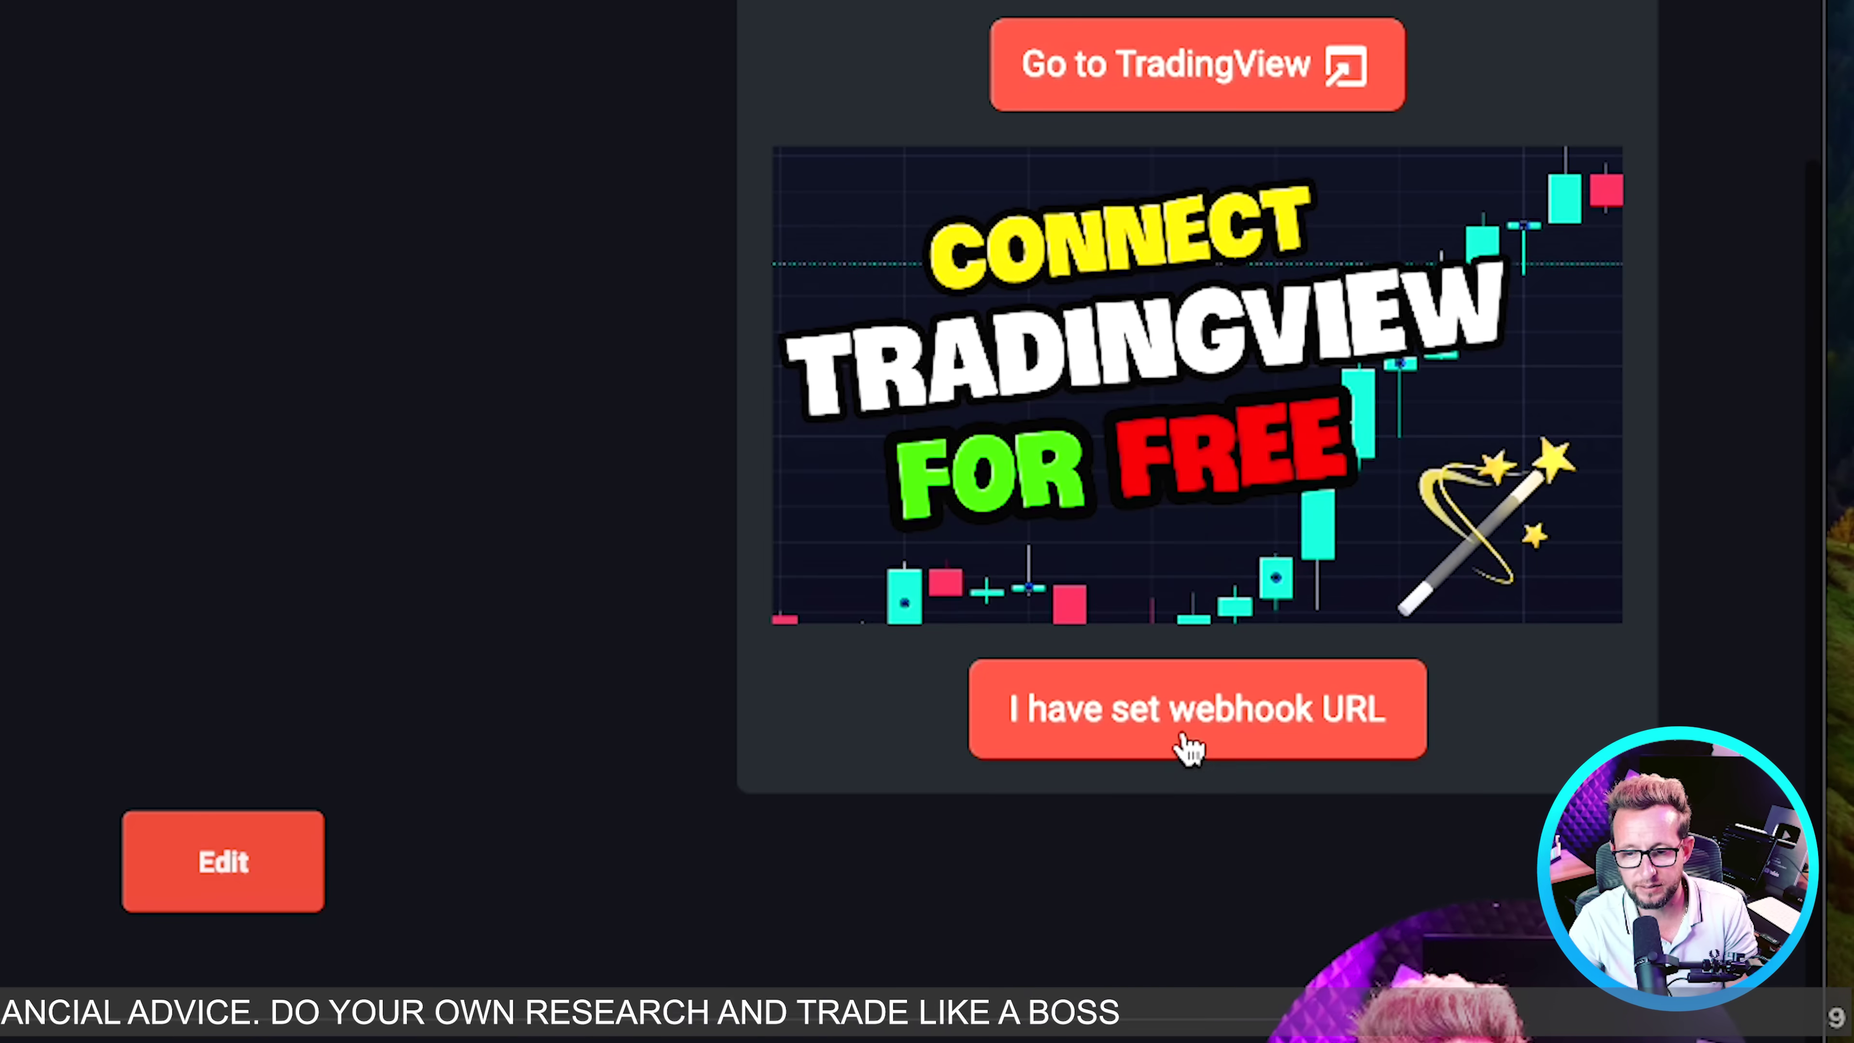
right_click(1188, 748)
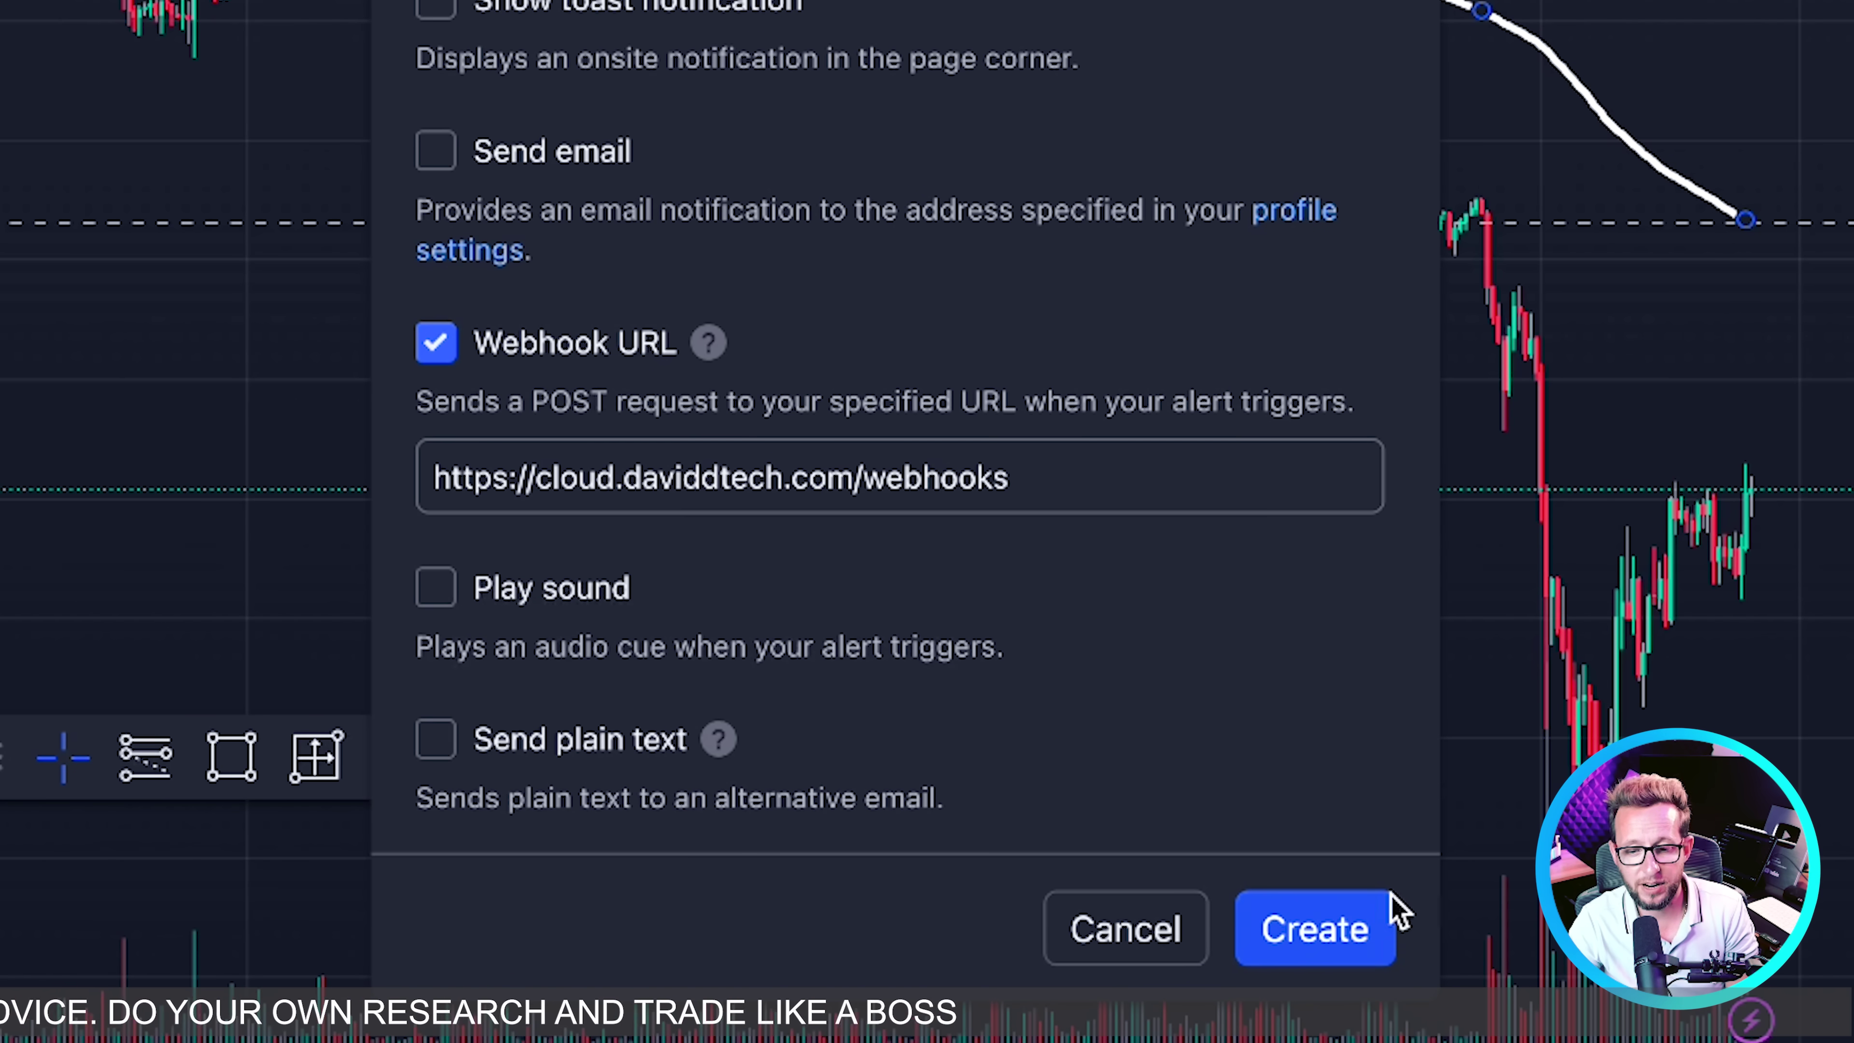
left_click(1376, 913)
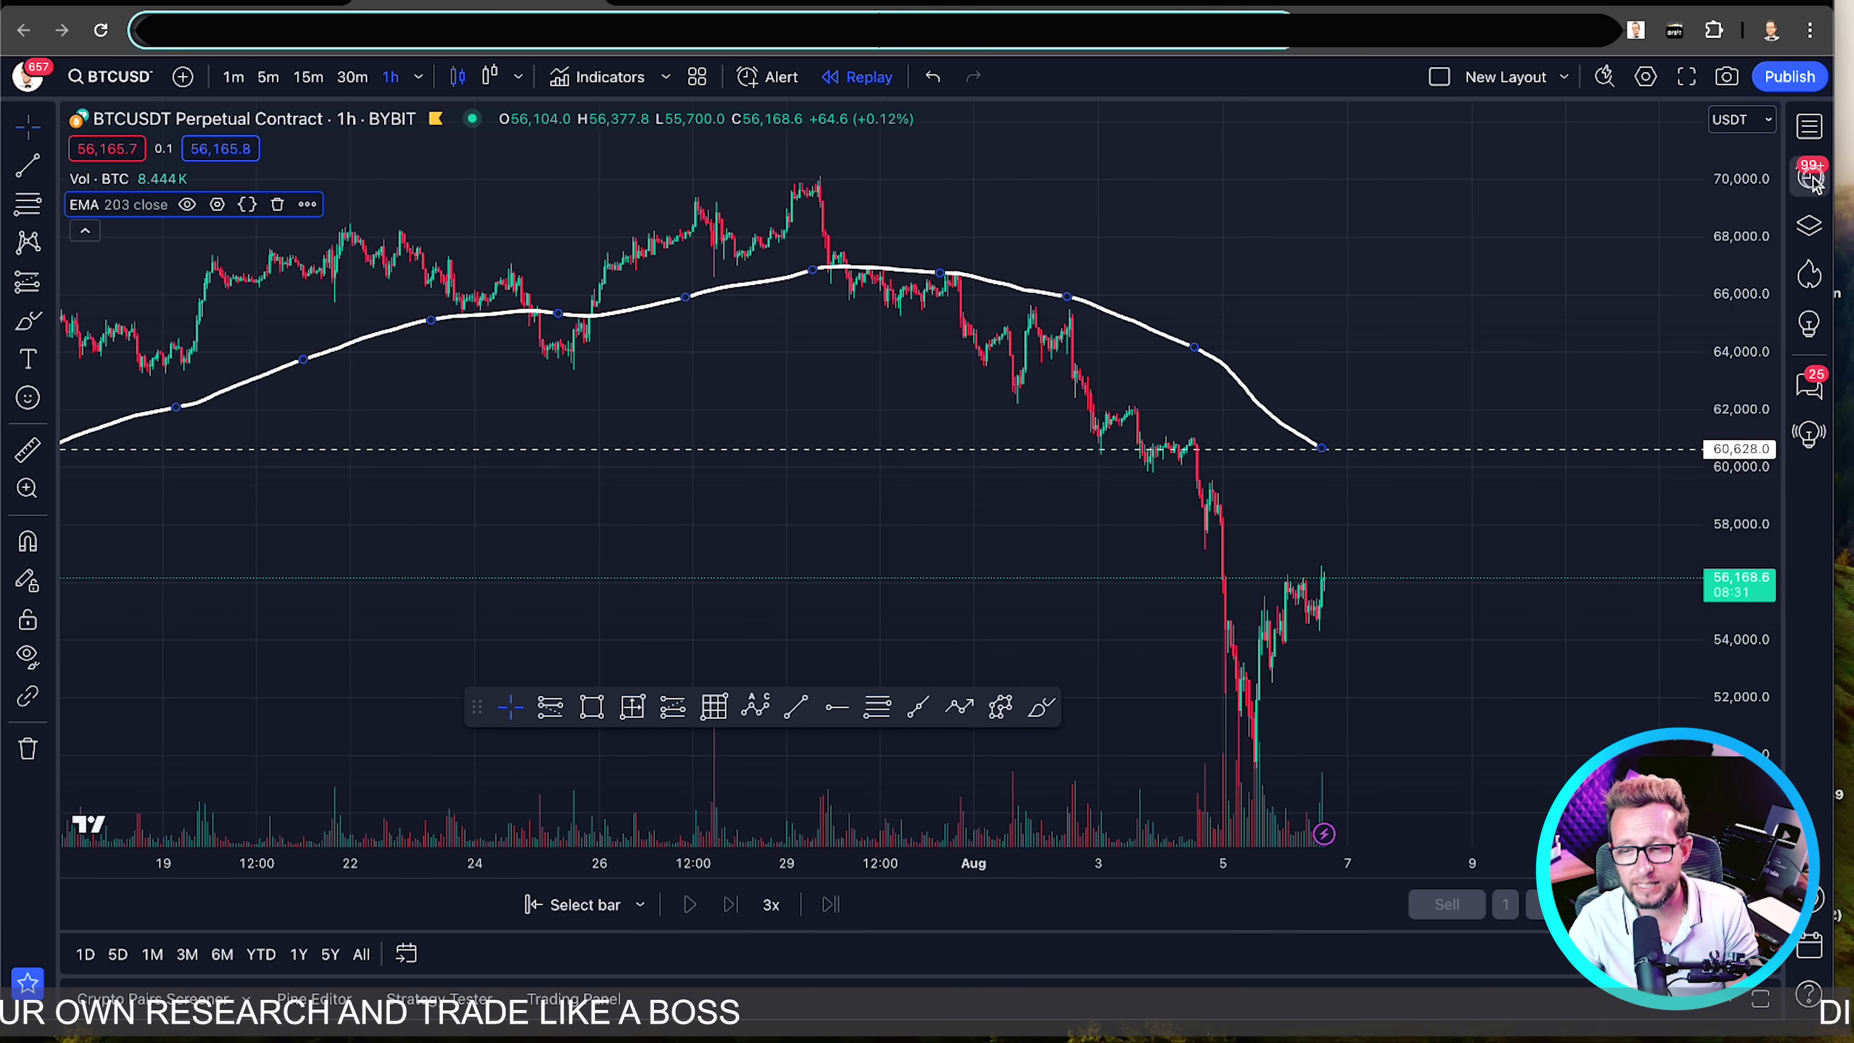
Show the Alerts panel in the right sidebar to check the new EMA alert.
left_click(1811, 178)
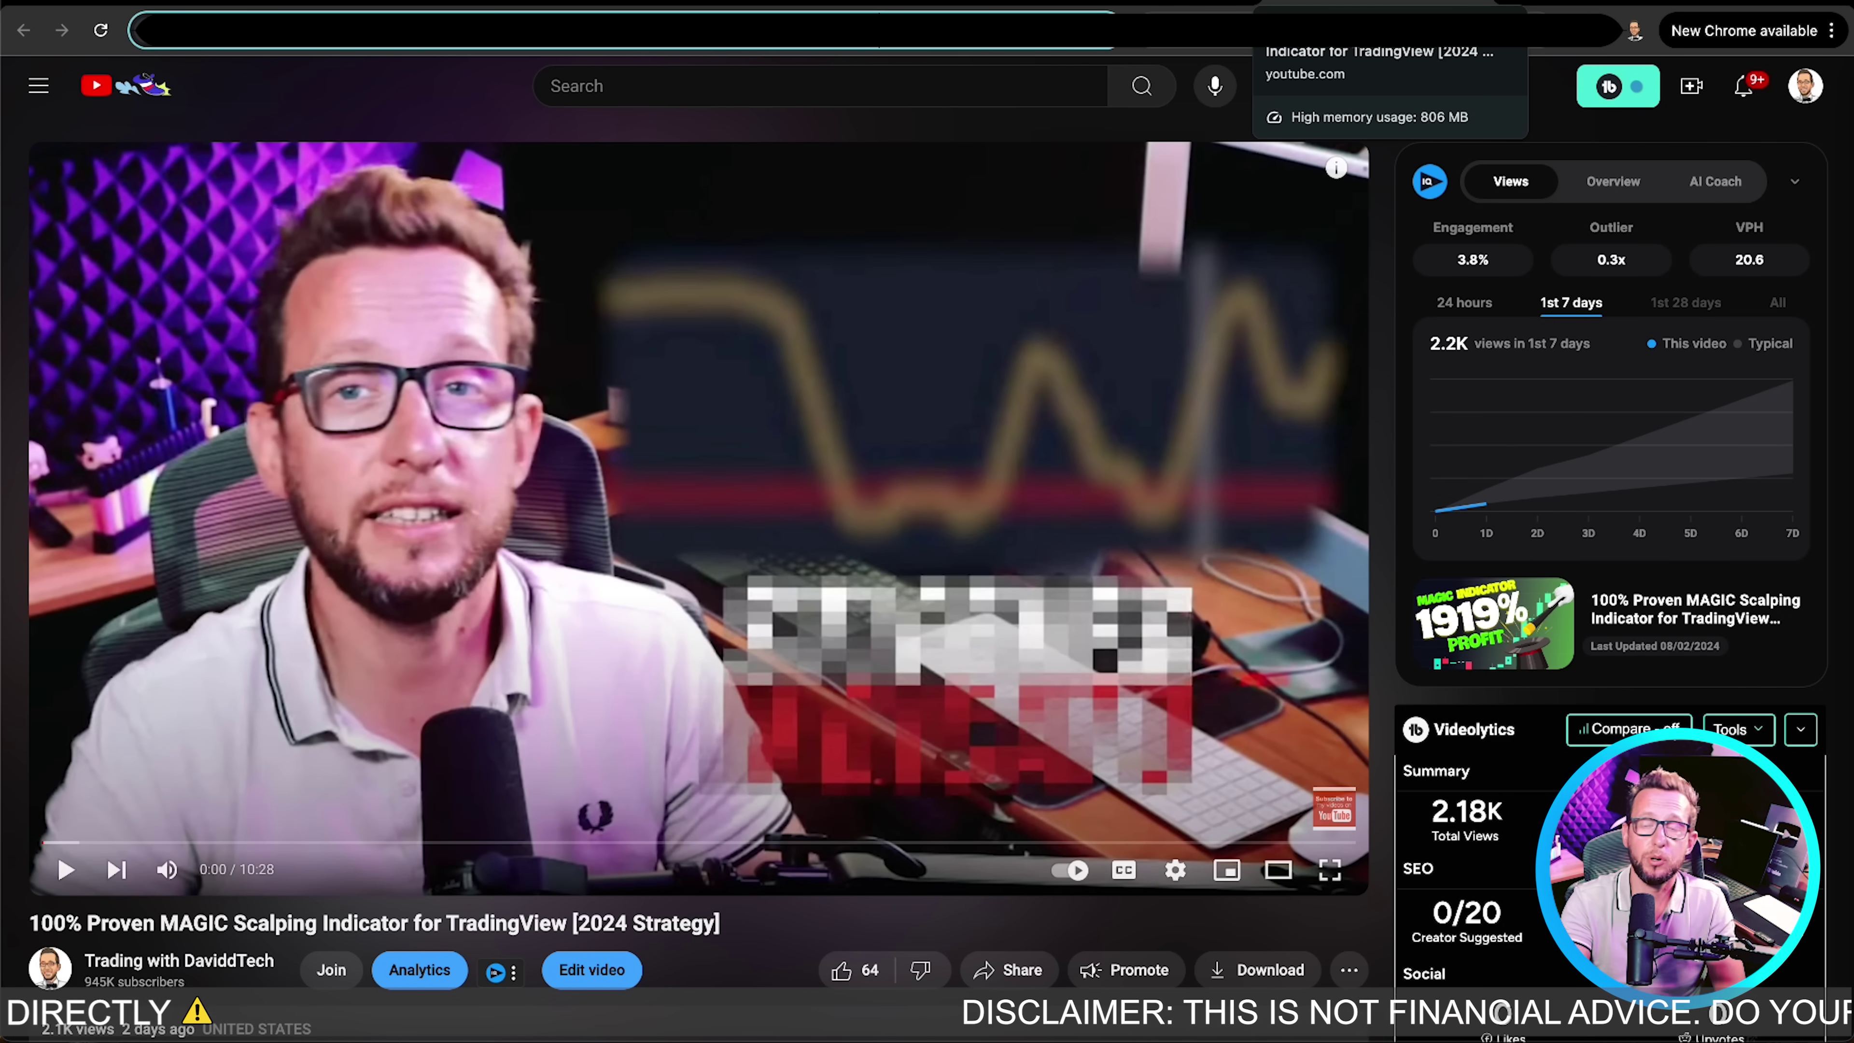
Start the Comment Picker raffle to pick a winning YouTube comment, then begin creating a clip.
left_click(1561, 4)
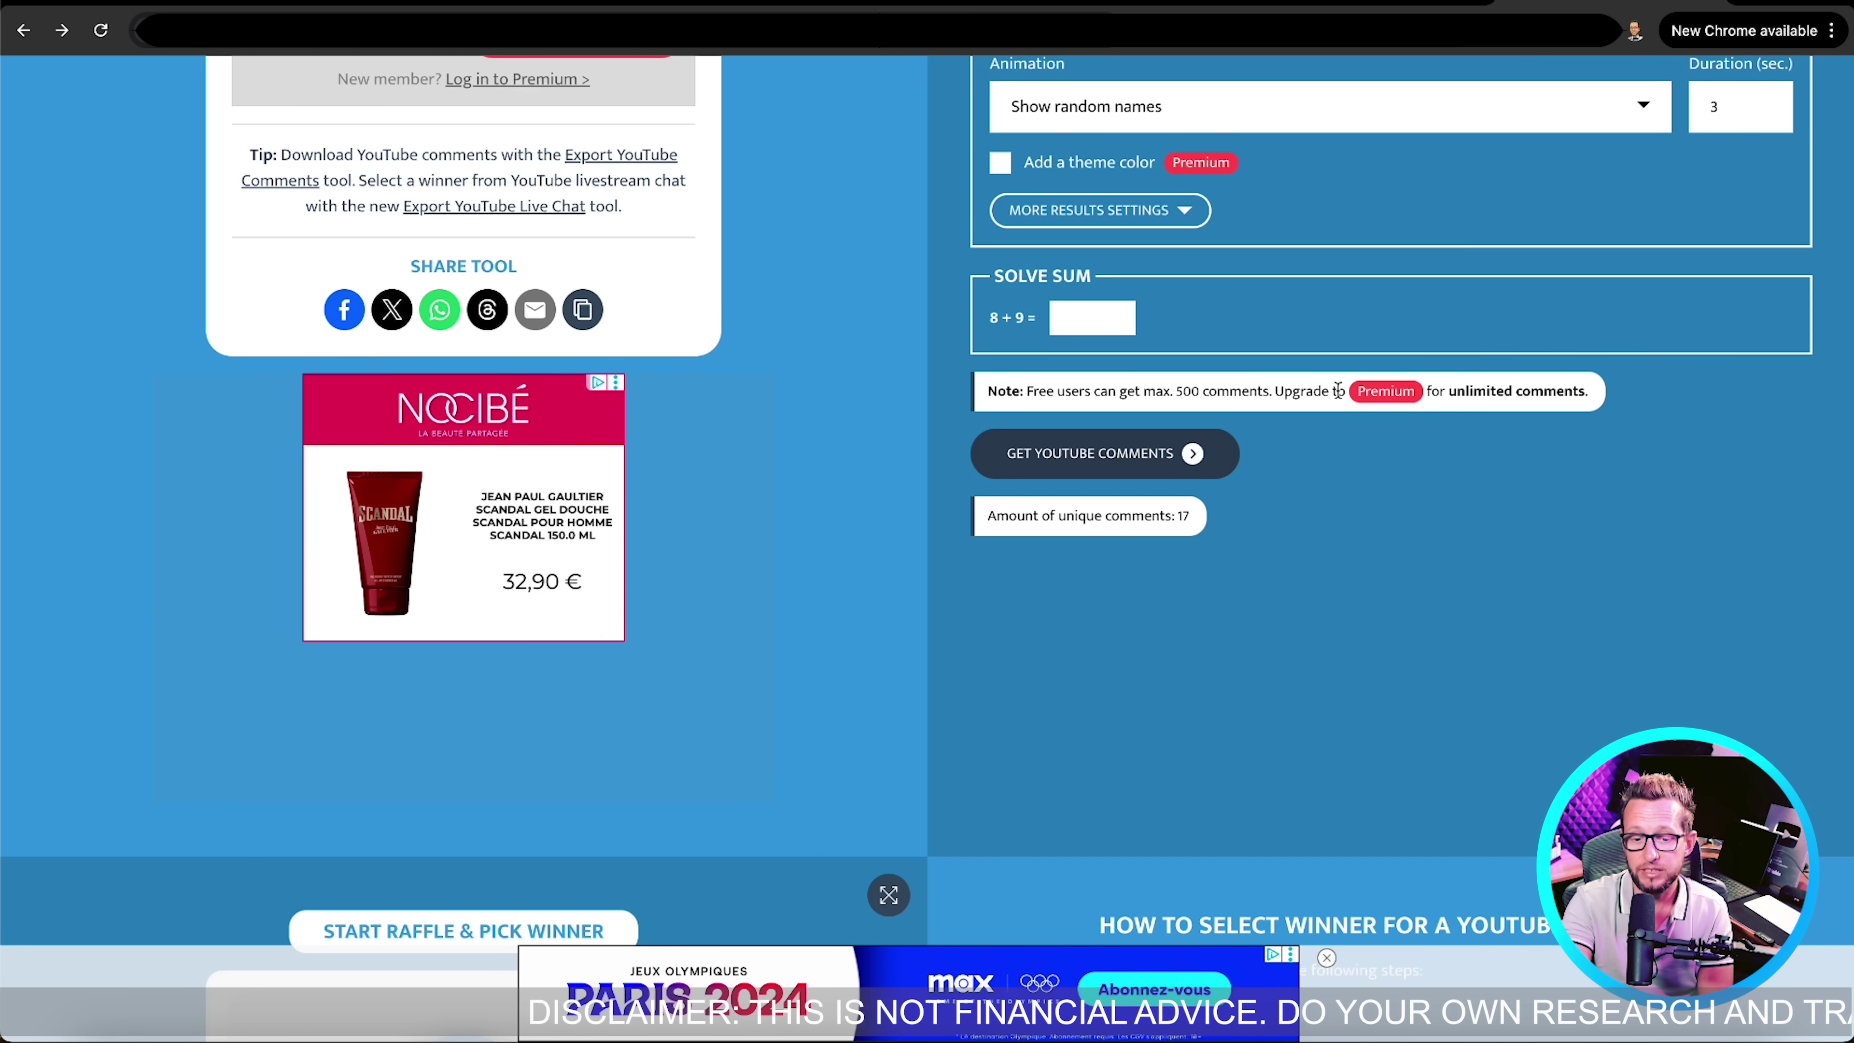
scroll(835, 439, "down", 6)
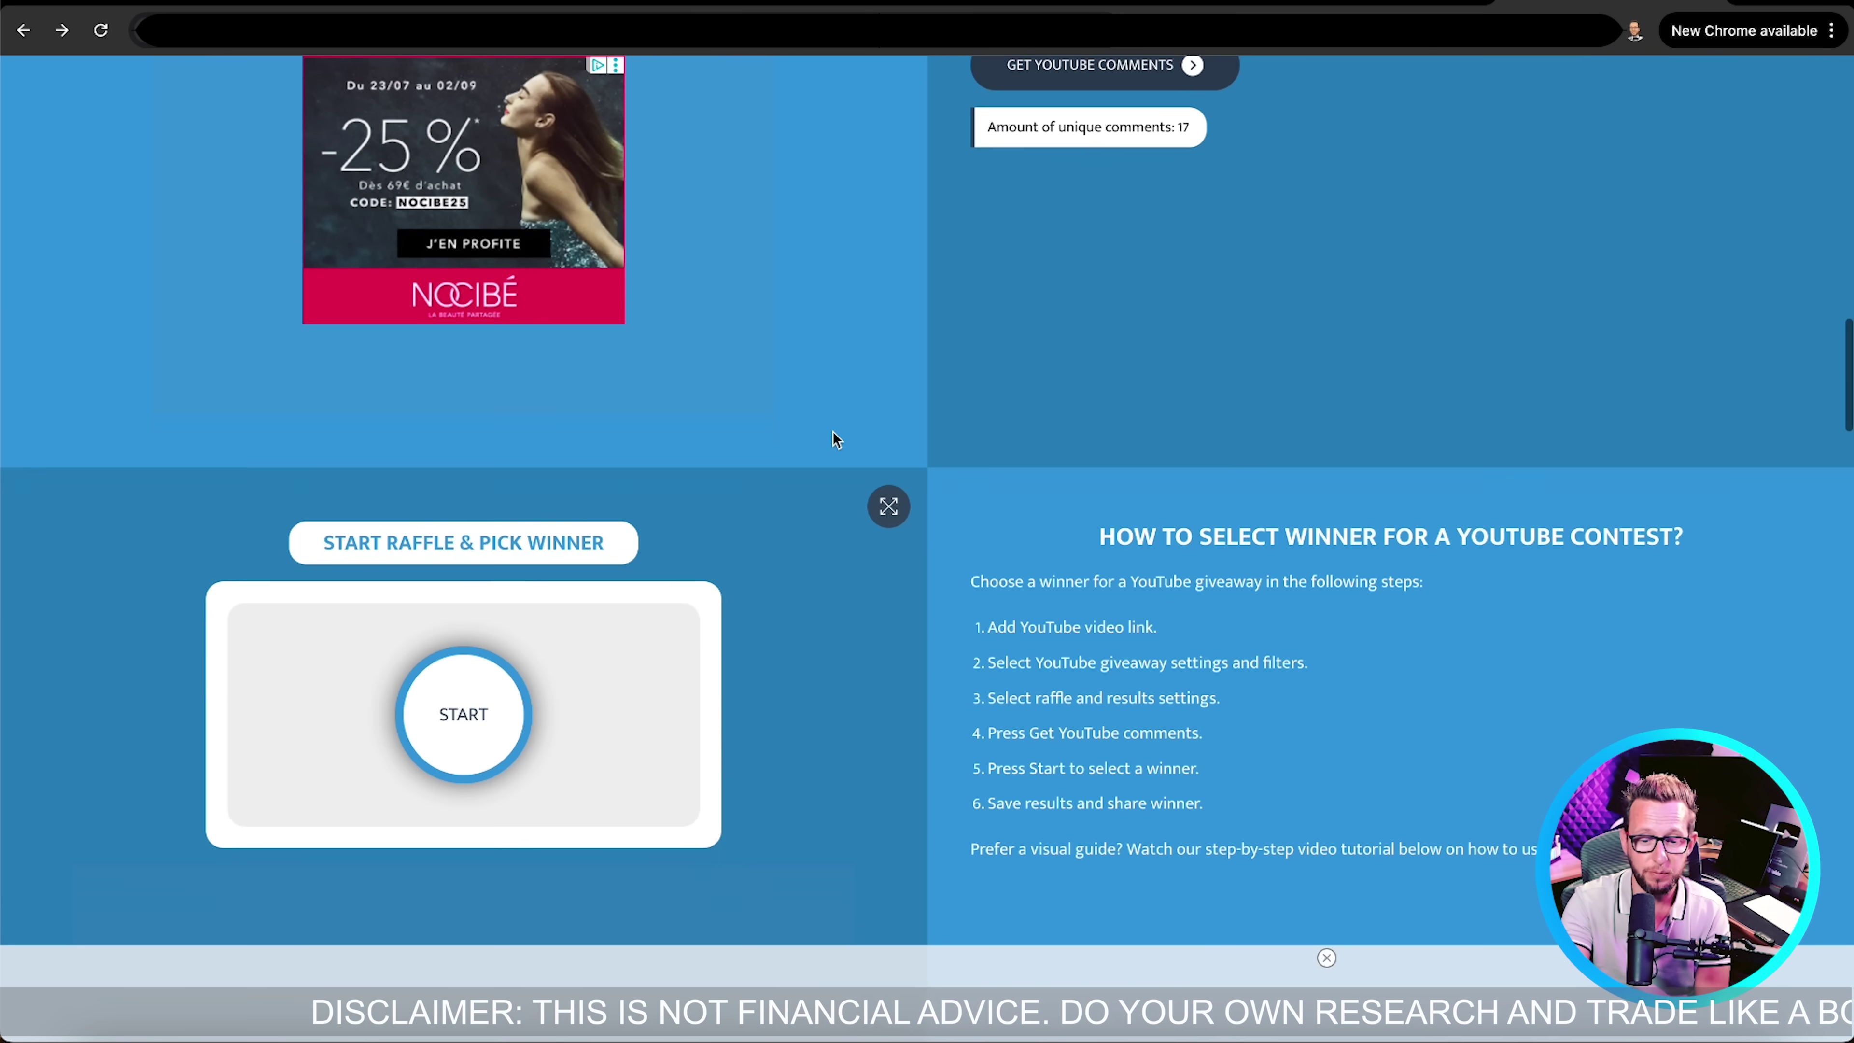
scroll(832, 431, "down", 3)
left_click(475, 489)
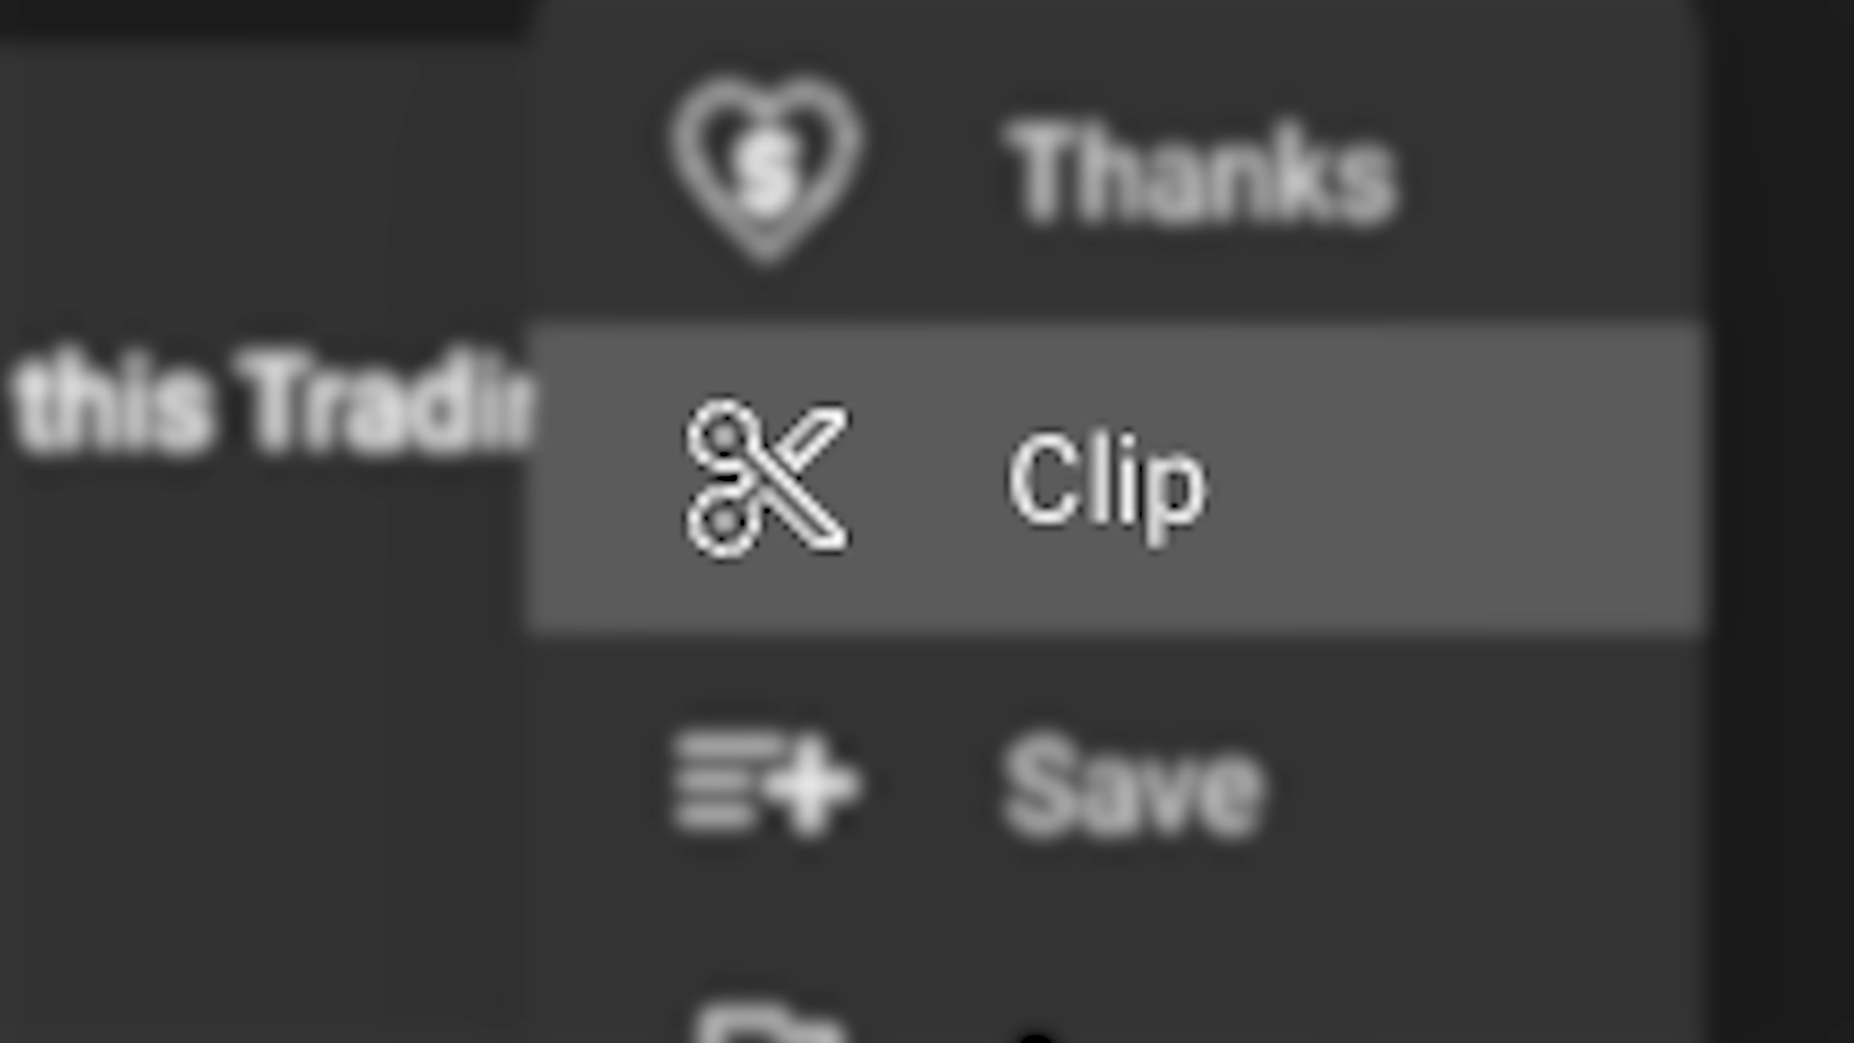
left_click(1095, 481)
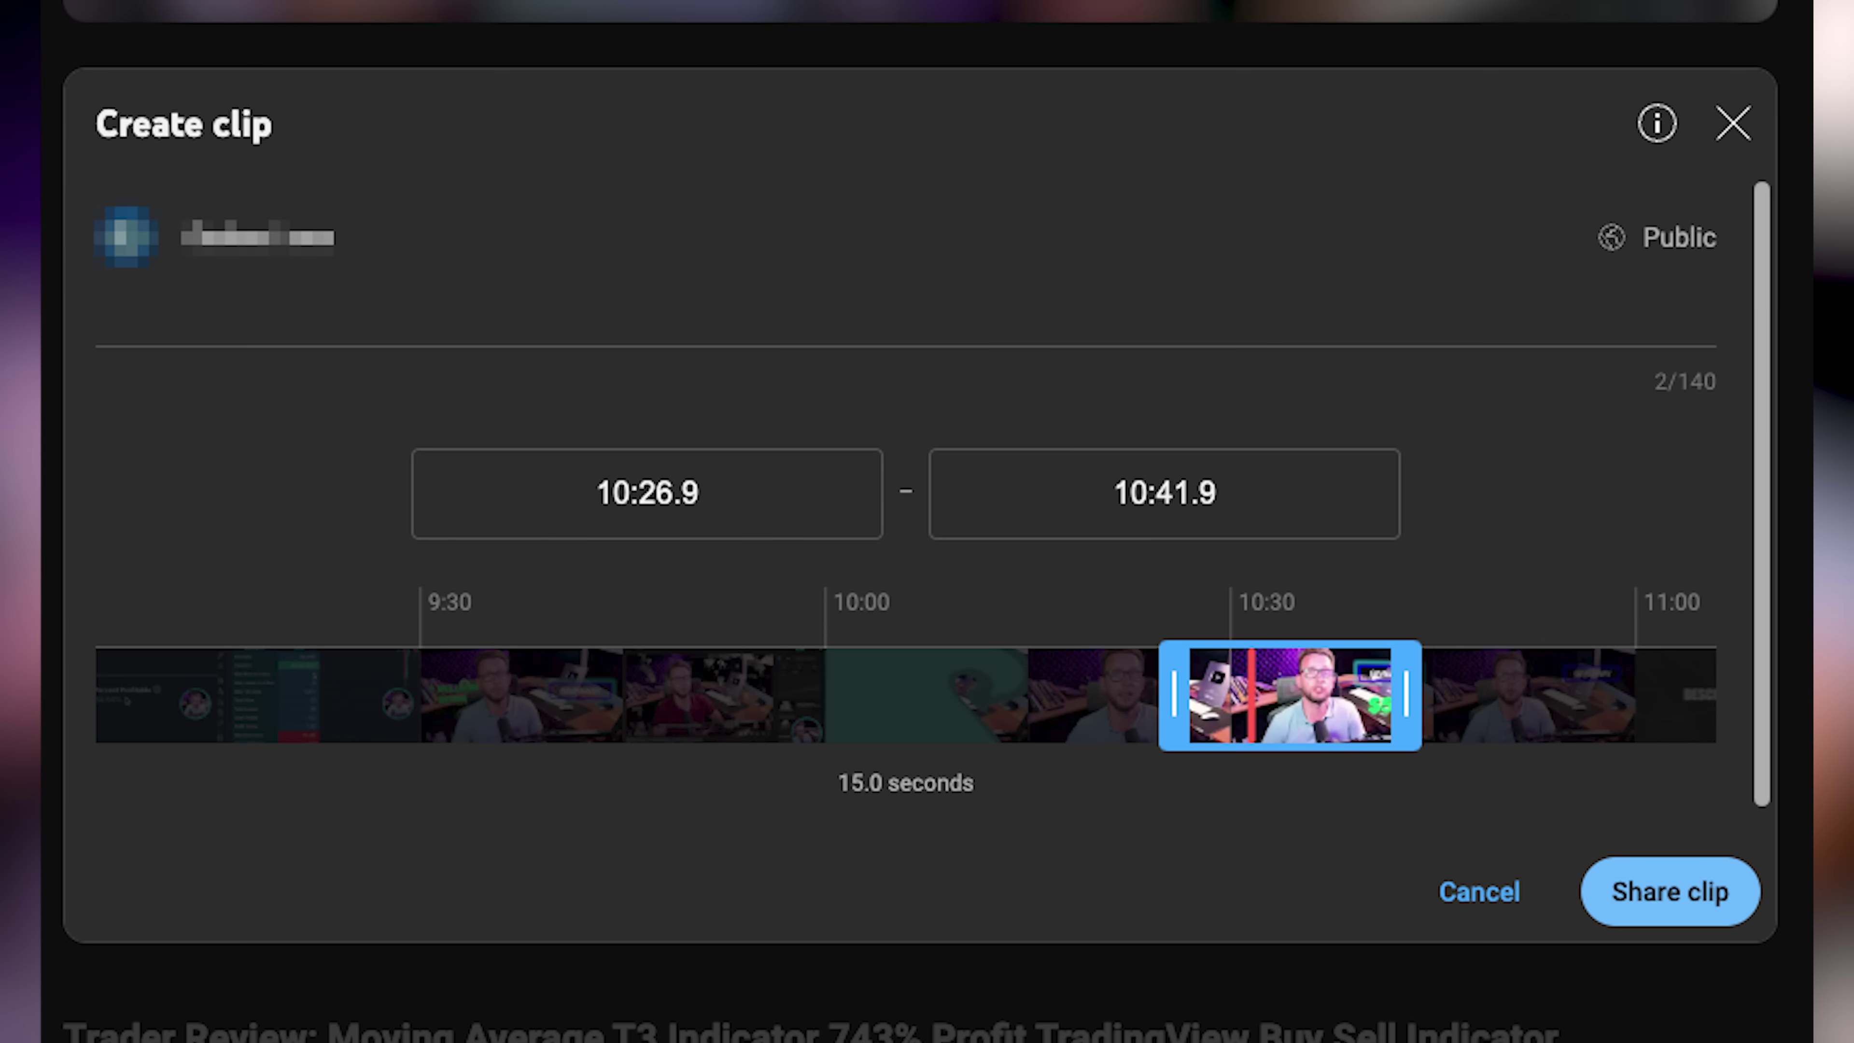